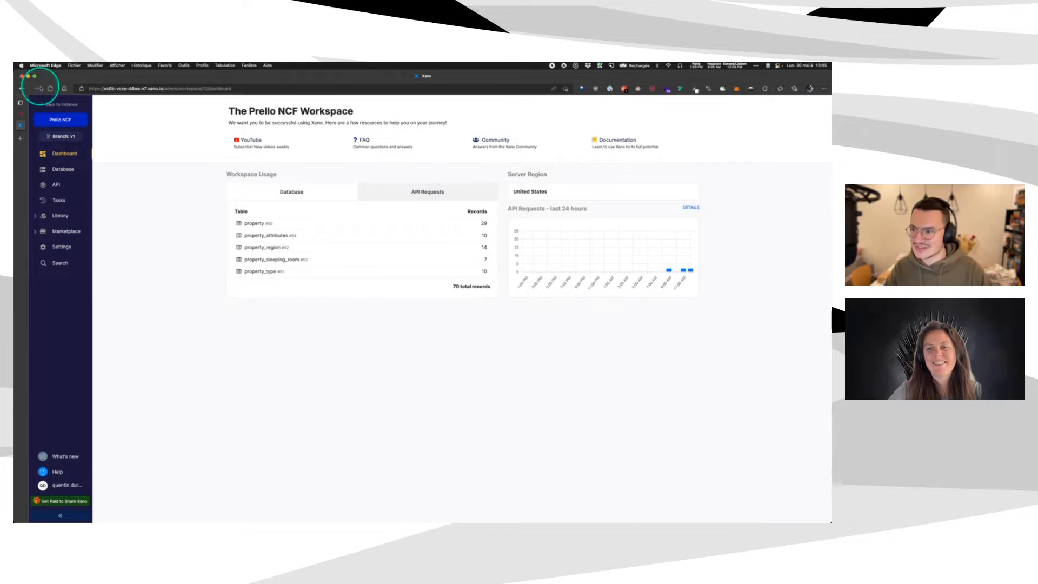
Switch to the WeWeb editor, preview the Home page, open and dismiss the extra filters panel beside OK, and return to editing.
left_click(21, 113)
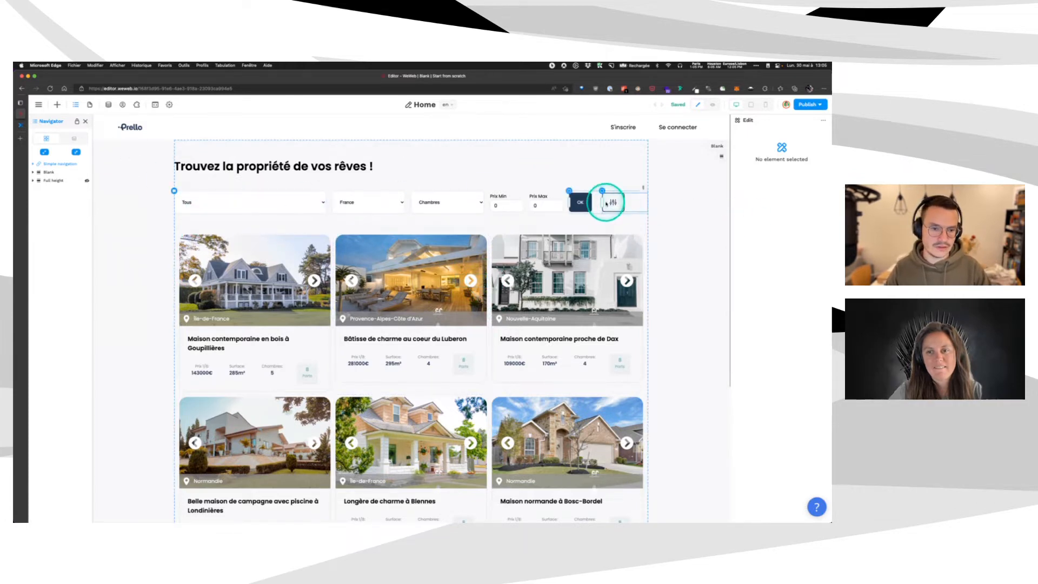
left_click(713, 106)
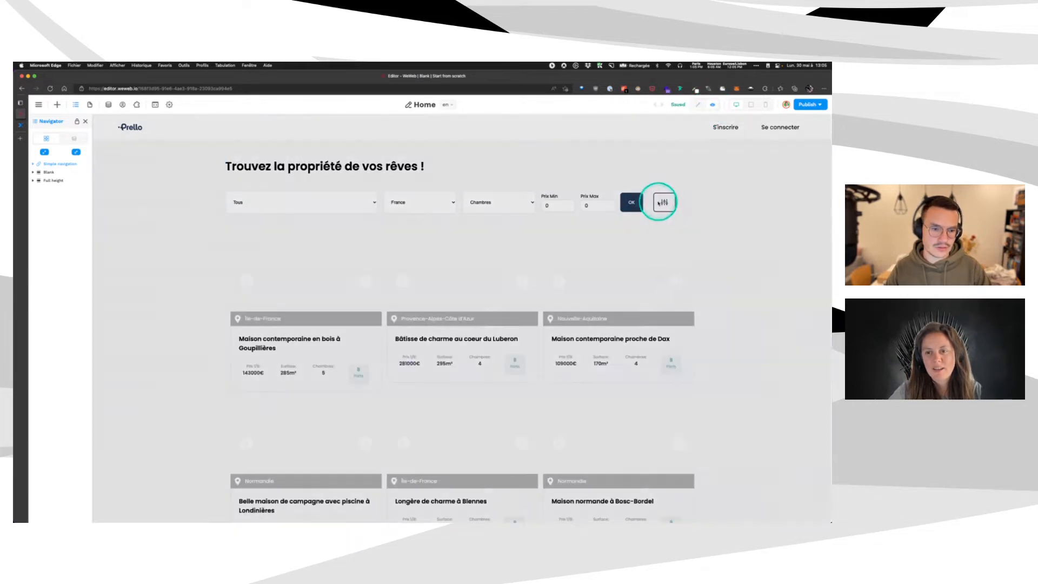
left_click(665, 202)
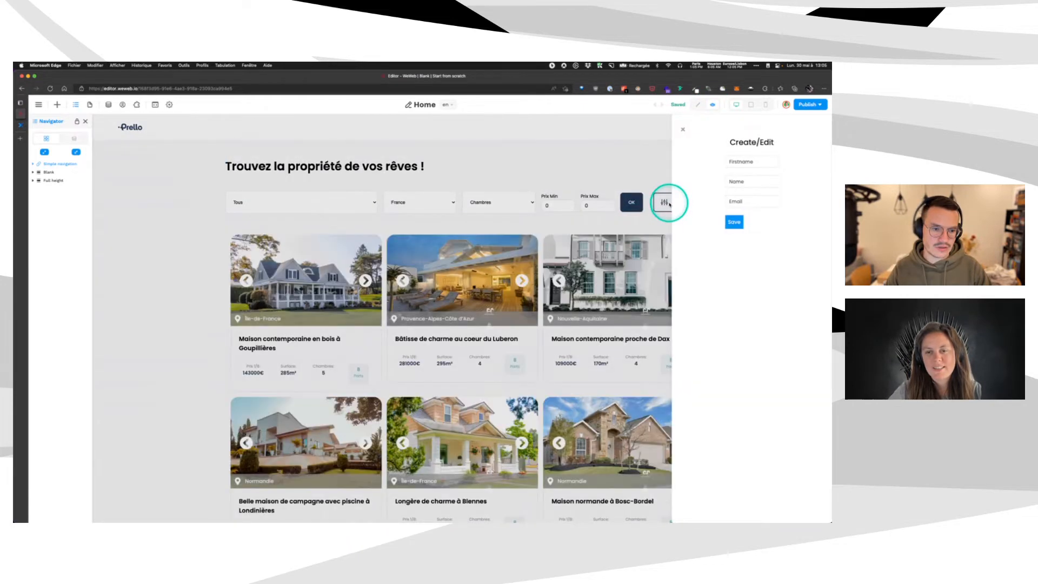
left_click(643, 150)
left_click(697, 105)
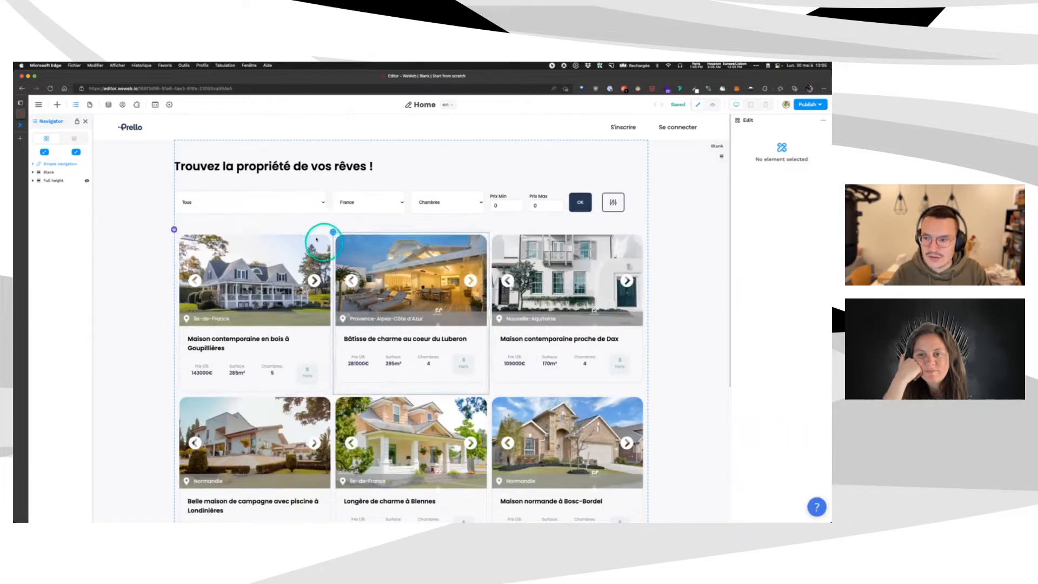
Review the project's data collections, expanding the Airtable Old folder and inspecting the Xano properties collection.
left_click(108, 105)
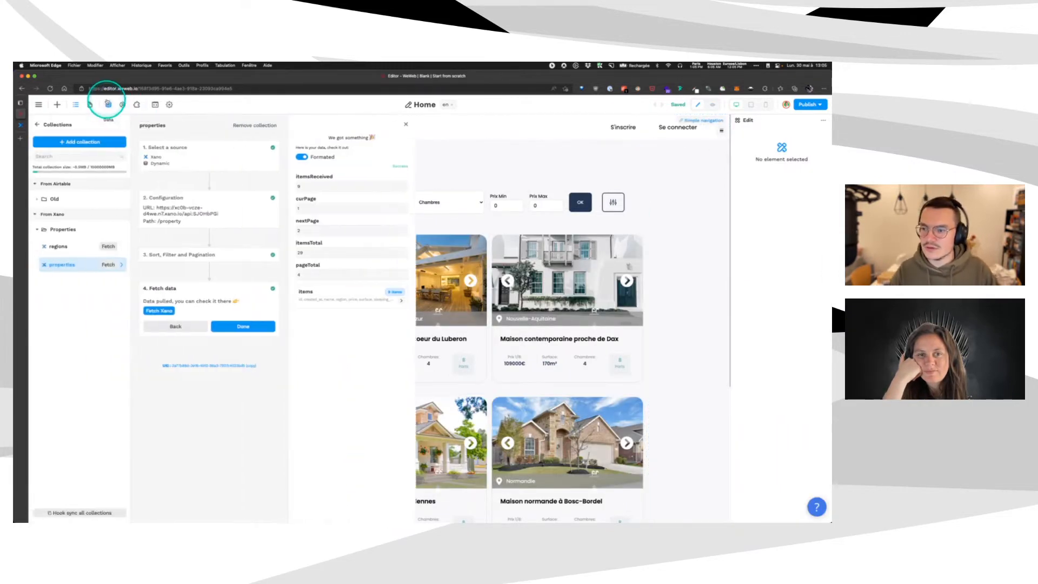
left_click(39, 199)
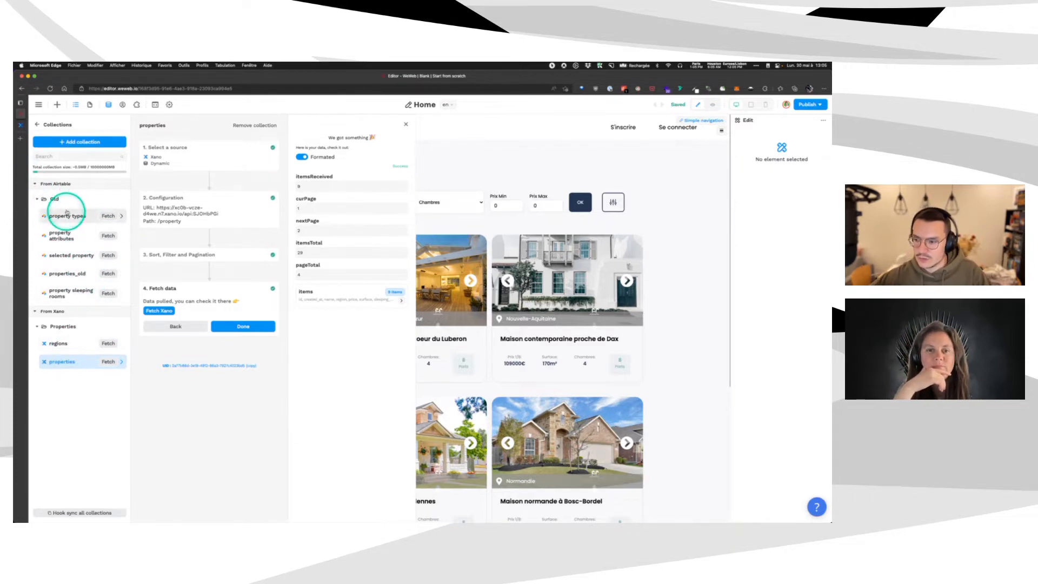
left_click(69, 346)
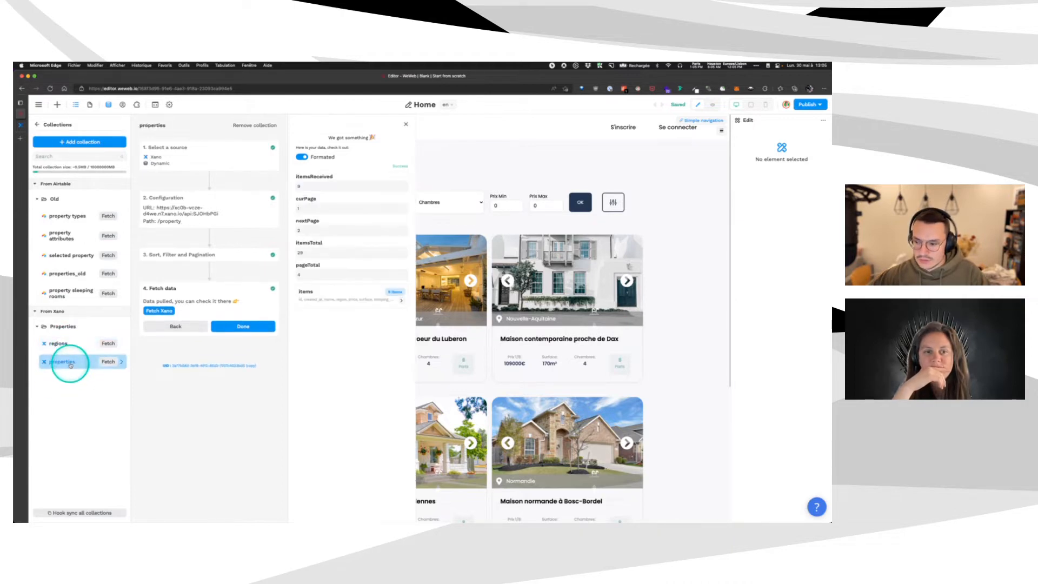
left_click(65, 362)
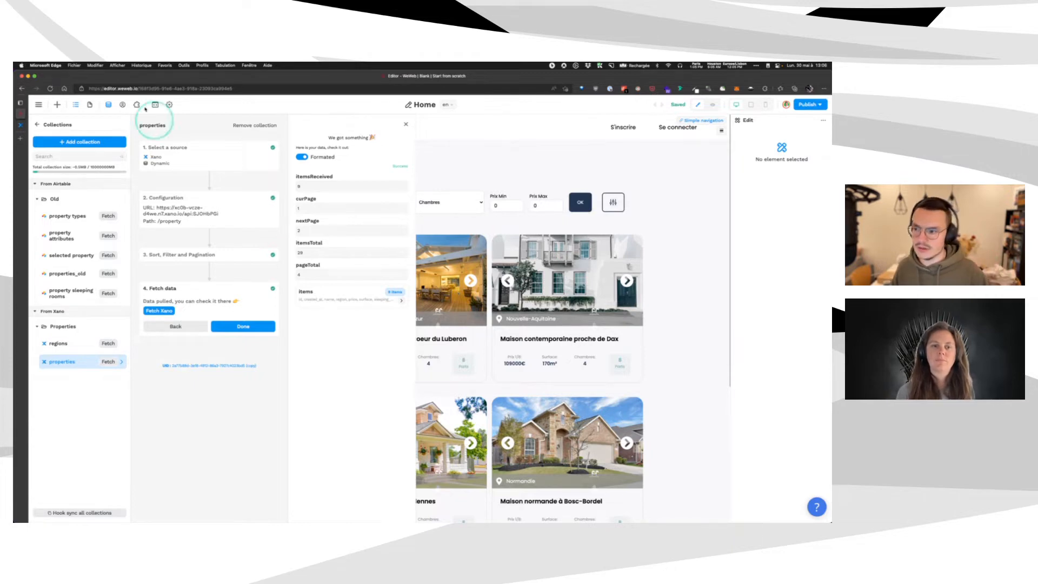
Switch to Xano, open the property database table and check the region column's type.
left_click(21, 125)
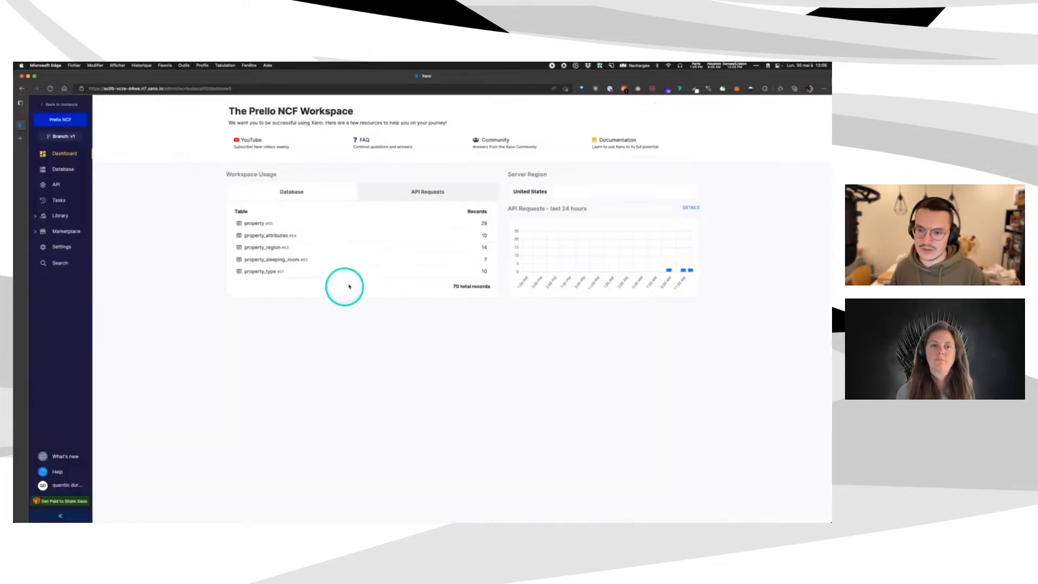
left_click(280, 223)
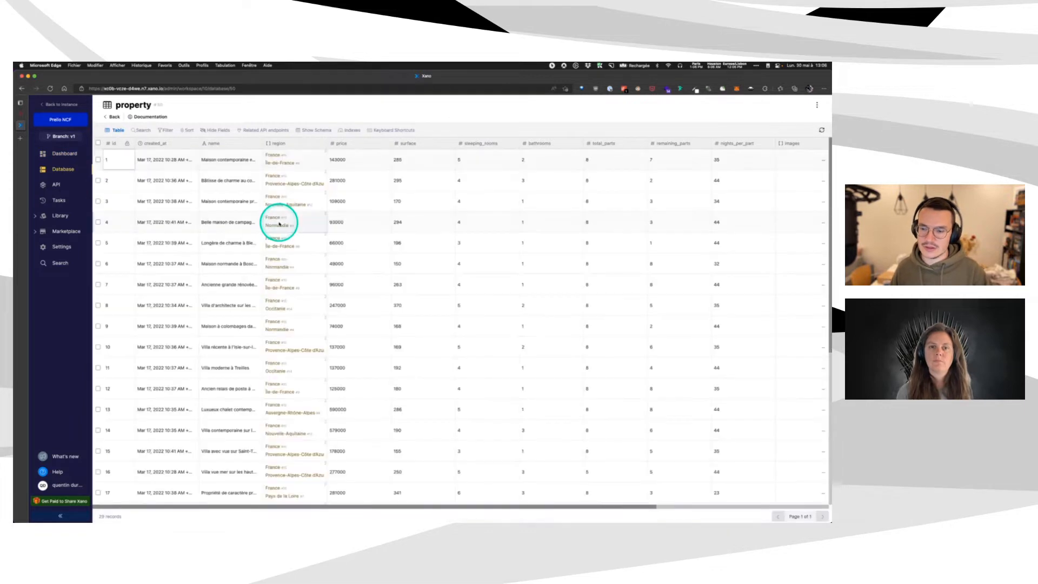
left_click(295, 144)
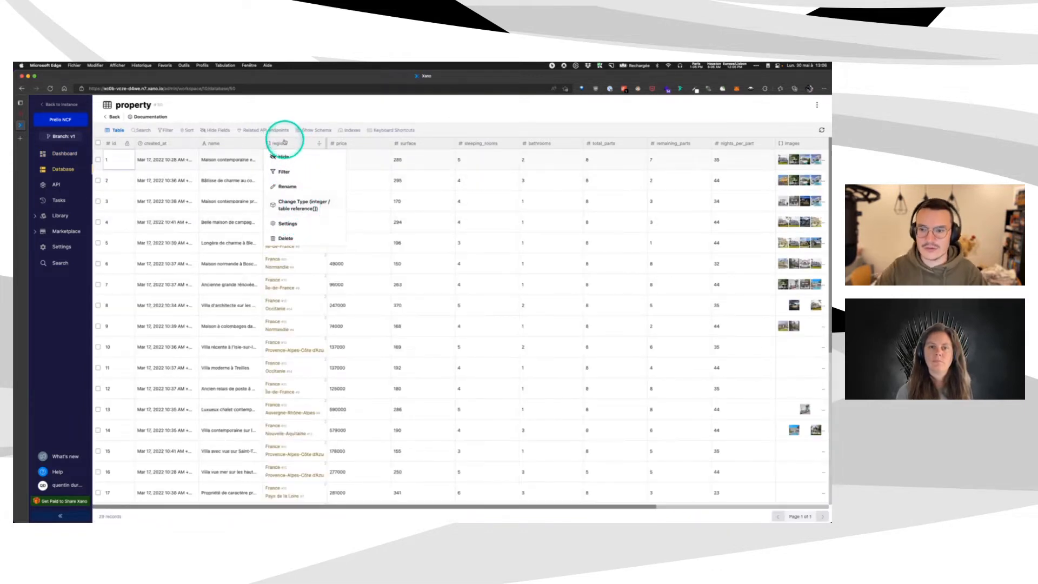
left_click(283, 144)
left_click(293, 147)
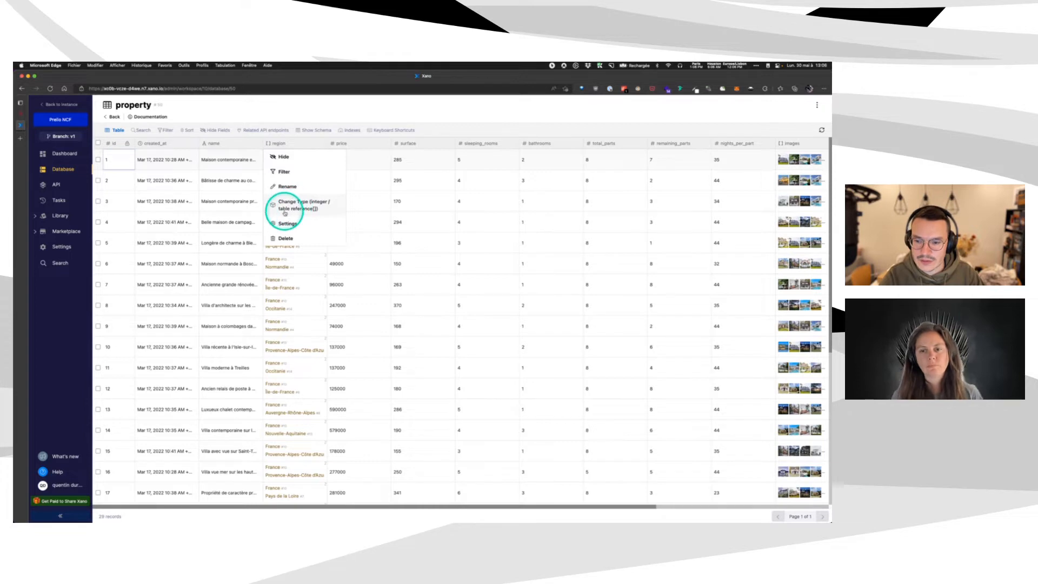
Open the linked regions of property record 9, inspect the choices for its France entry, and return to the property table.
left_click(281, 331)
left_click(293, 325)
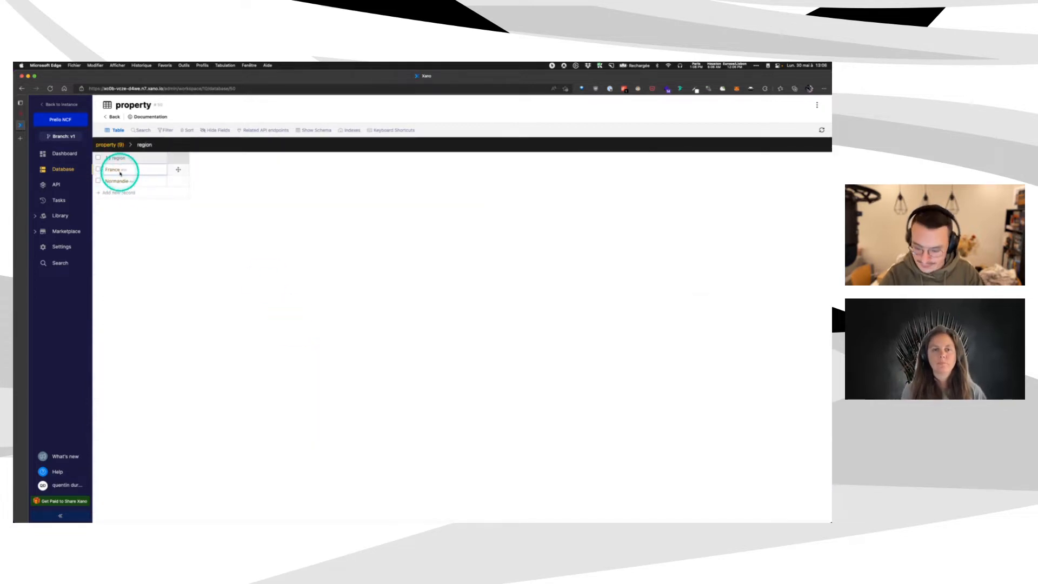
key("super+equal")
key("super+equal")
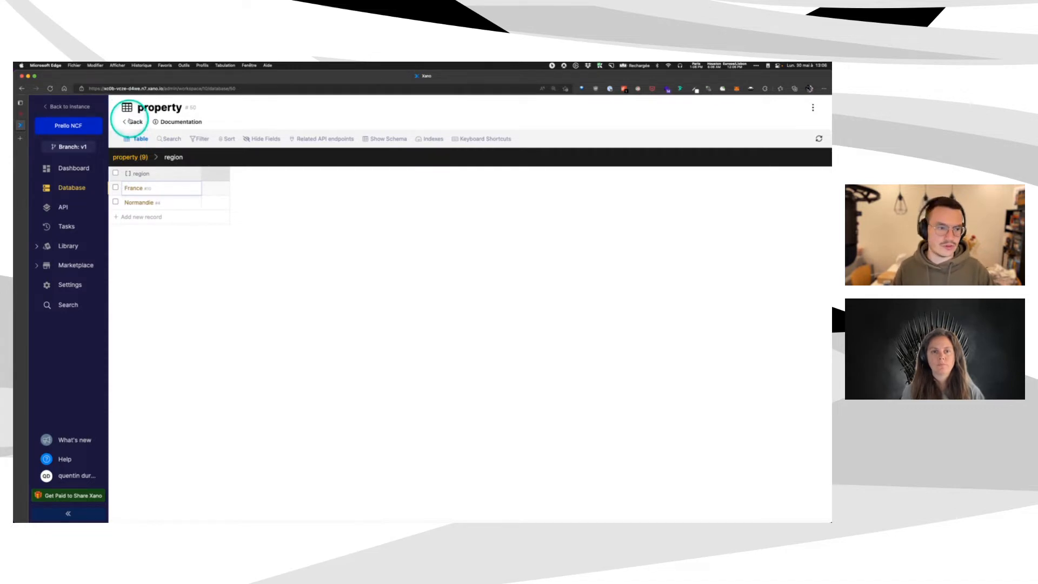
left_click(156, 190)
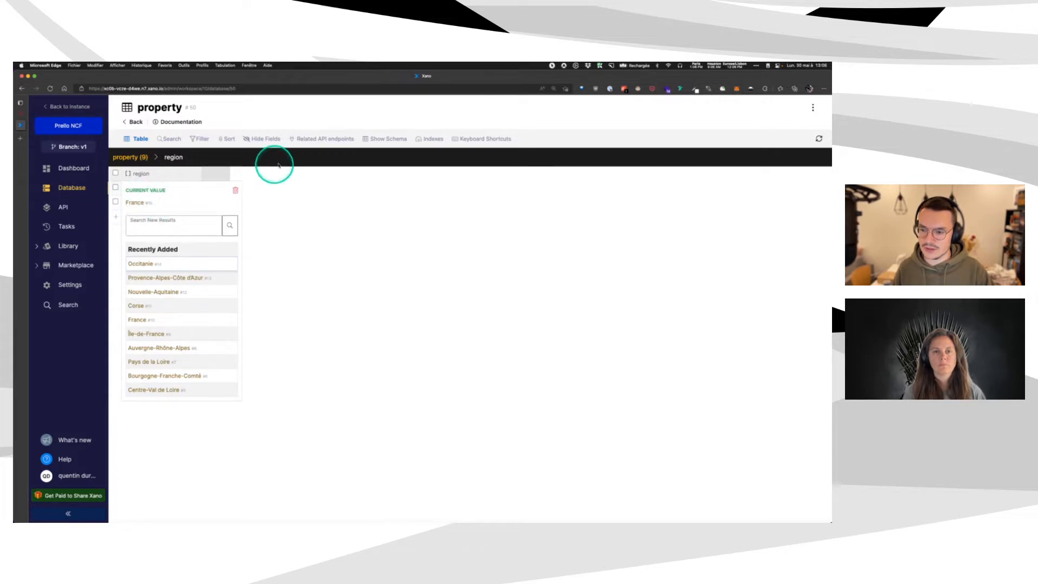
left_click(248, 178)
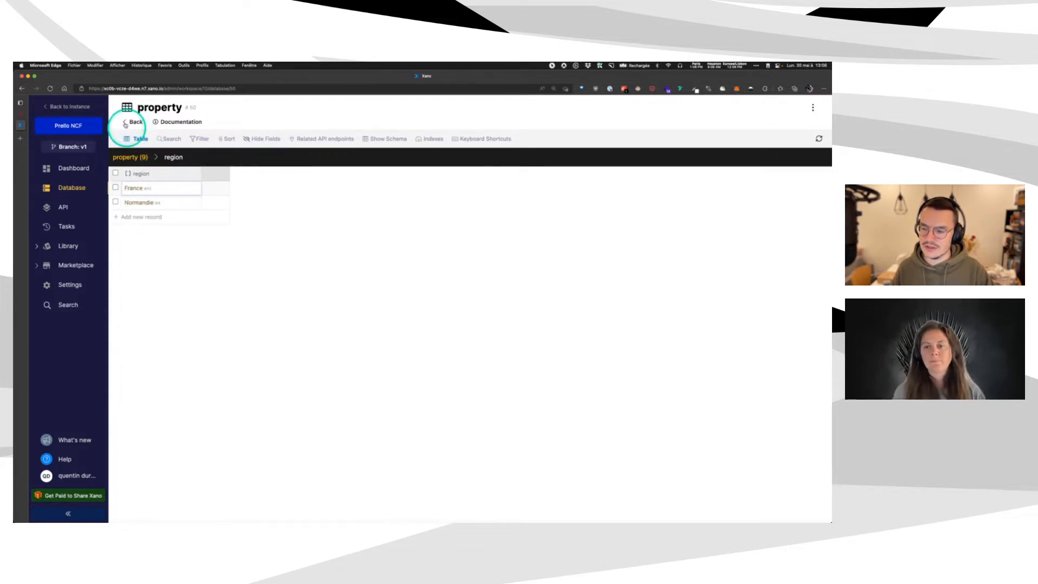
left_click(126, 122)
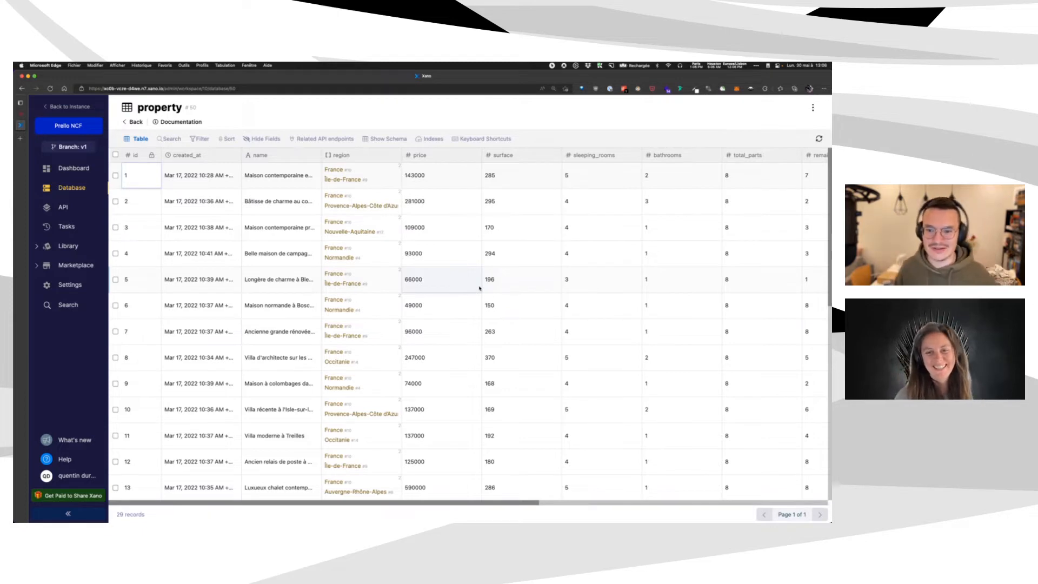
left_click(350, 185)
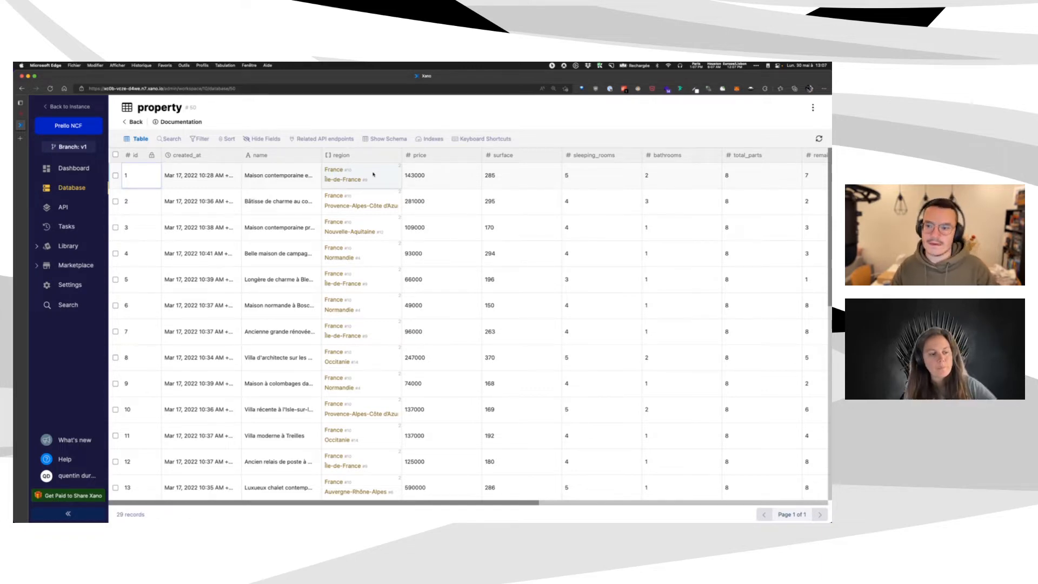
Switch to the WeWeb editor and close the fetched data of the properties collection.
left_click(34, 110)
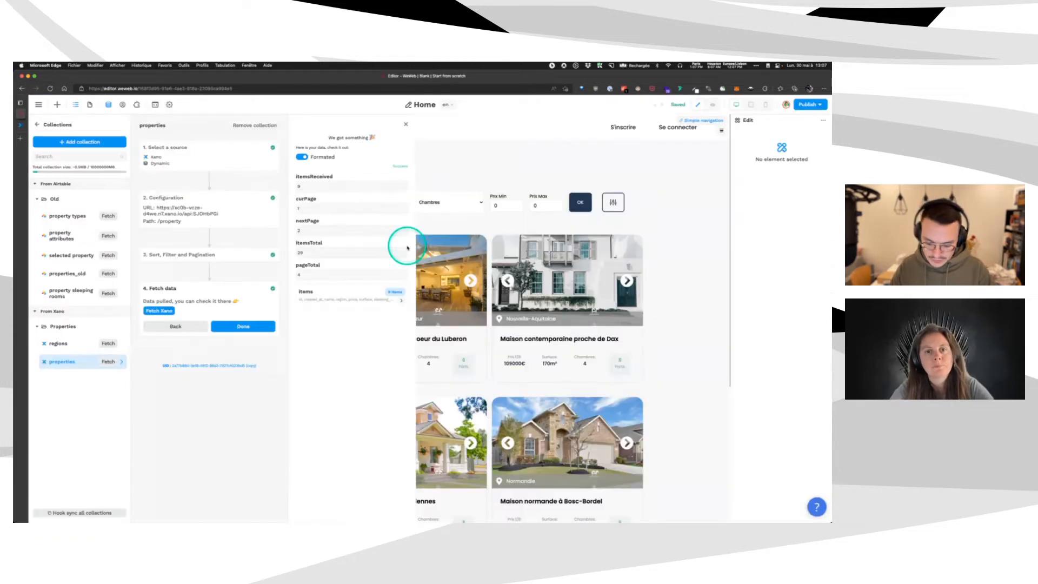
key("super+equal")
key("super+equal")
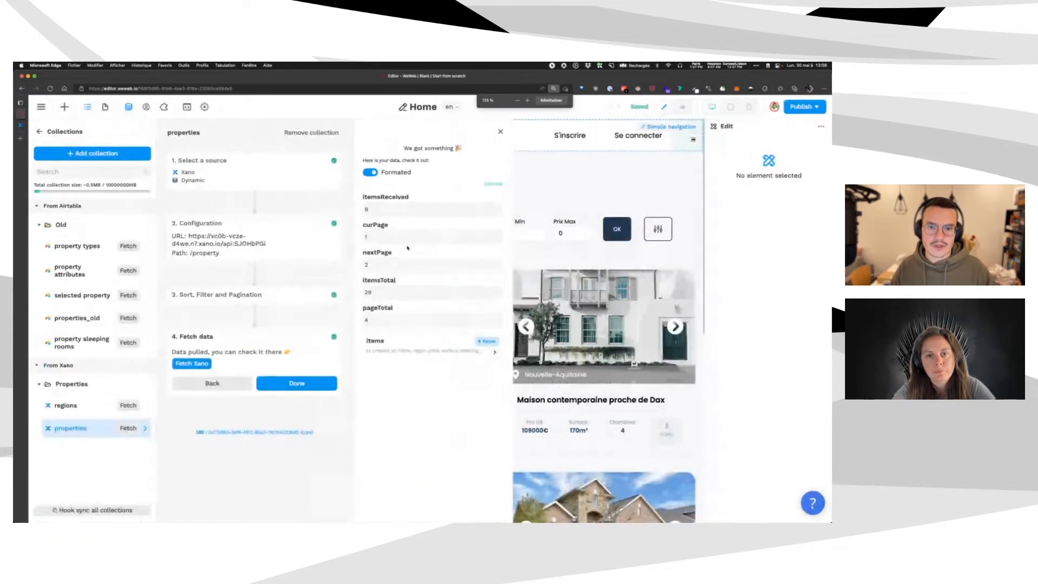
left_click(500, 131)
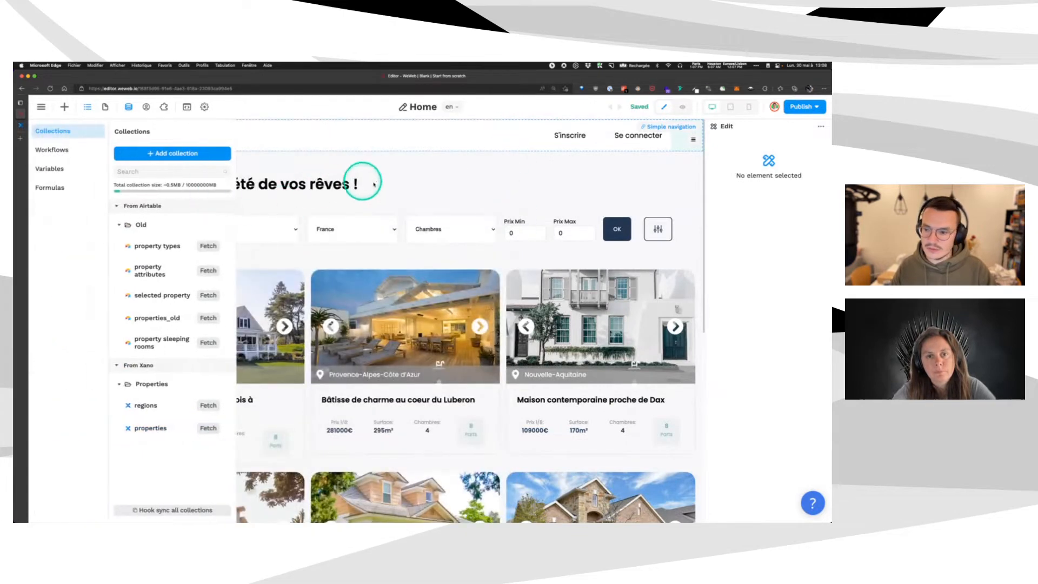
Switch to Xano and examine the property table's columns from region through type and attributes, comparing the fields that link to other tables.
left_click(20, 125)
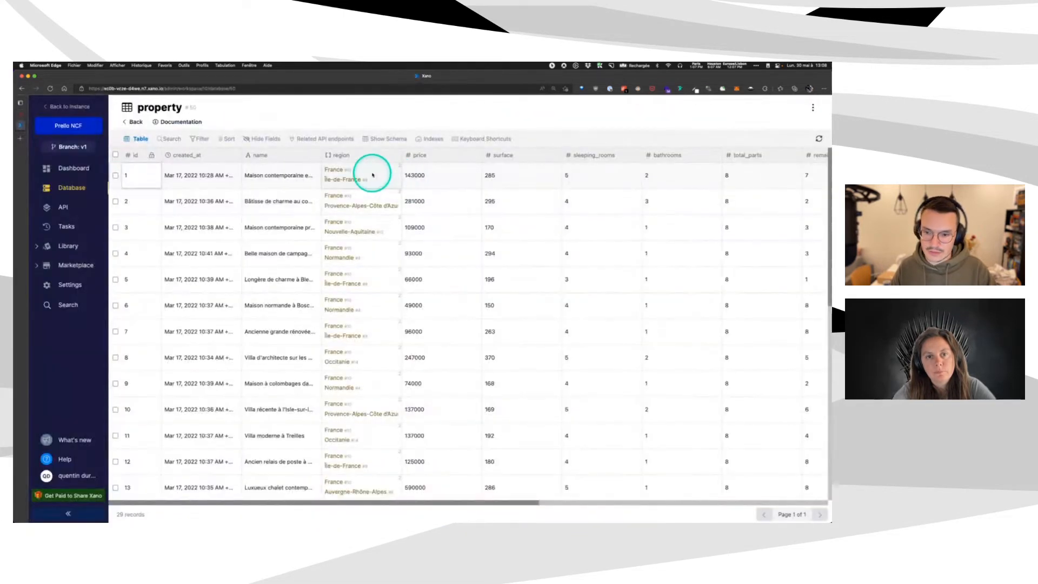
scroll(468, 211, "right", 7)
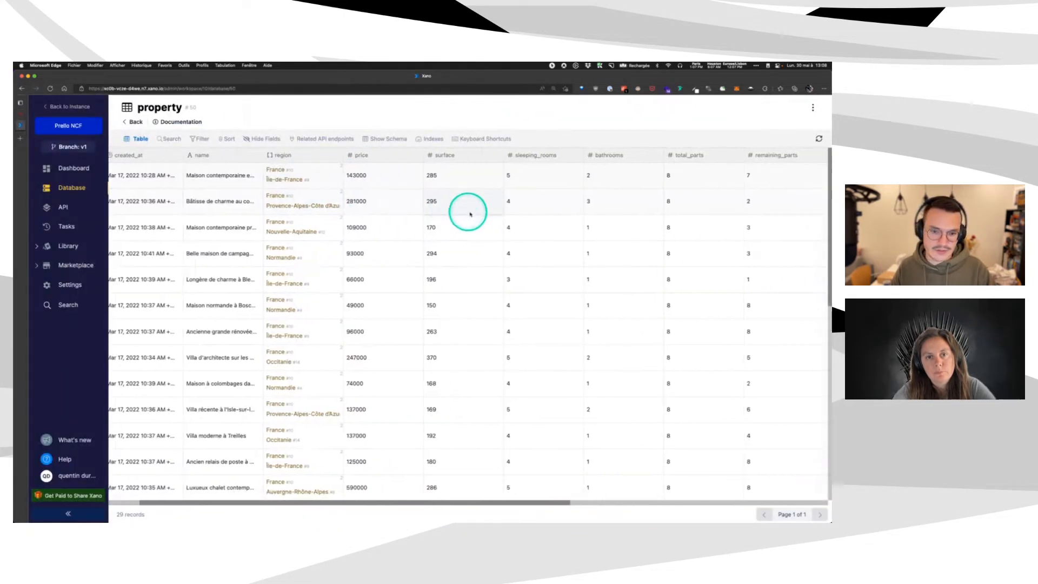
scroll(546, 230, "right", 10)
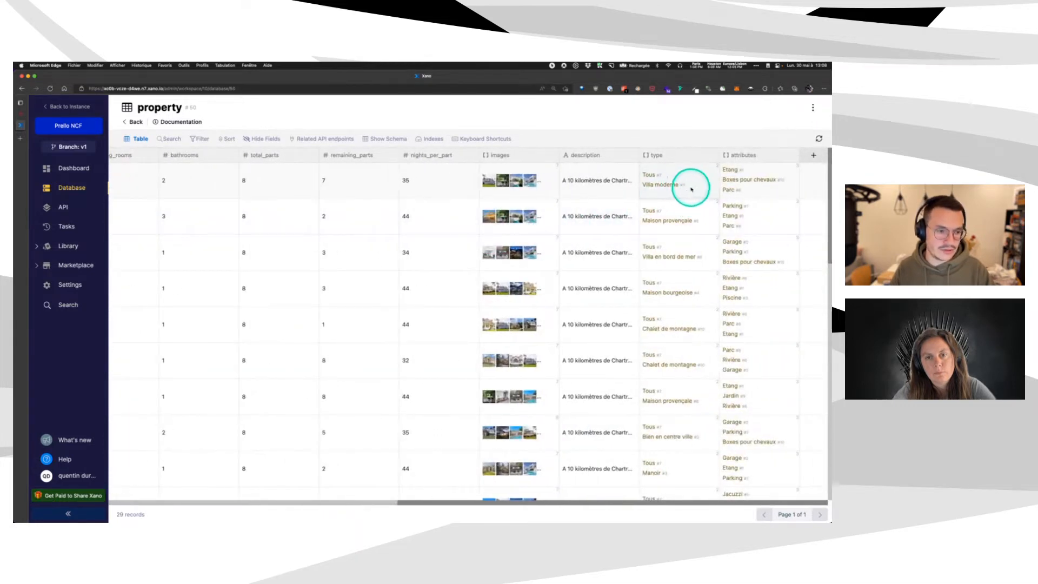
scroll(662, 187, "left", 1)
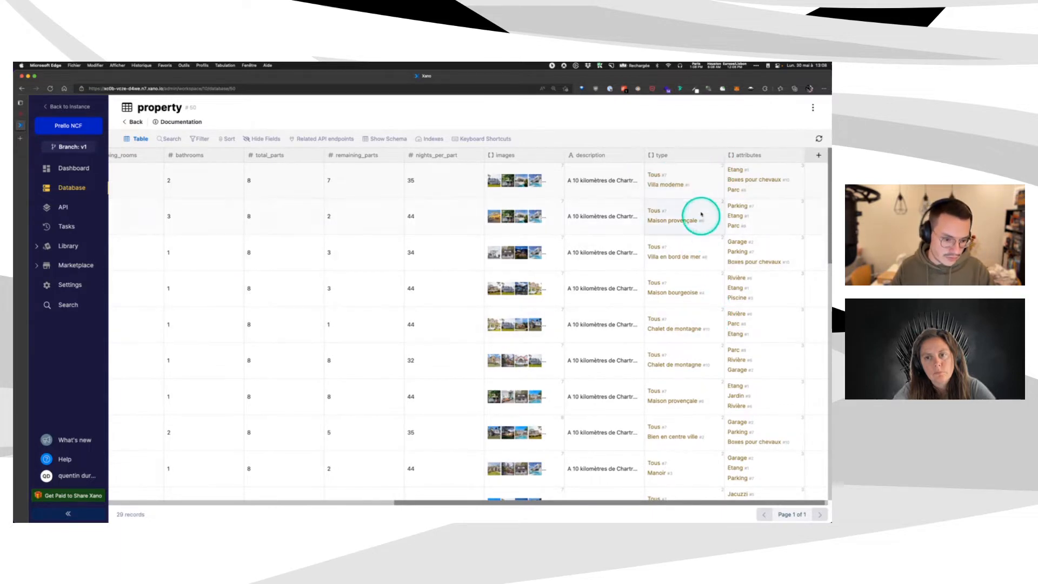
scroll(700, 238, "left", 2)
scroll(700, 239, "left", 10)
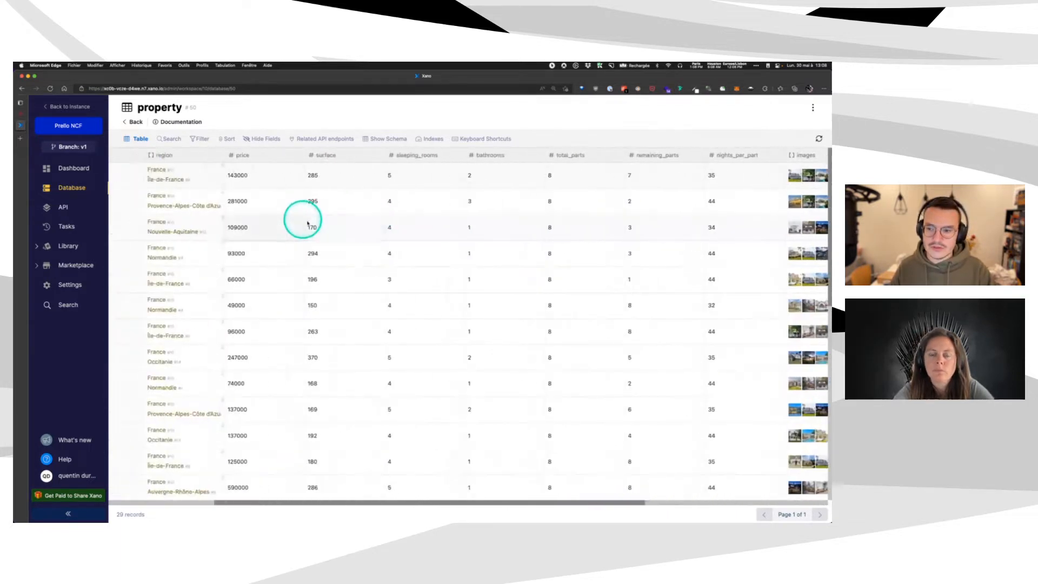
scroll(317, 215, "left", 2)
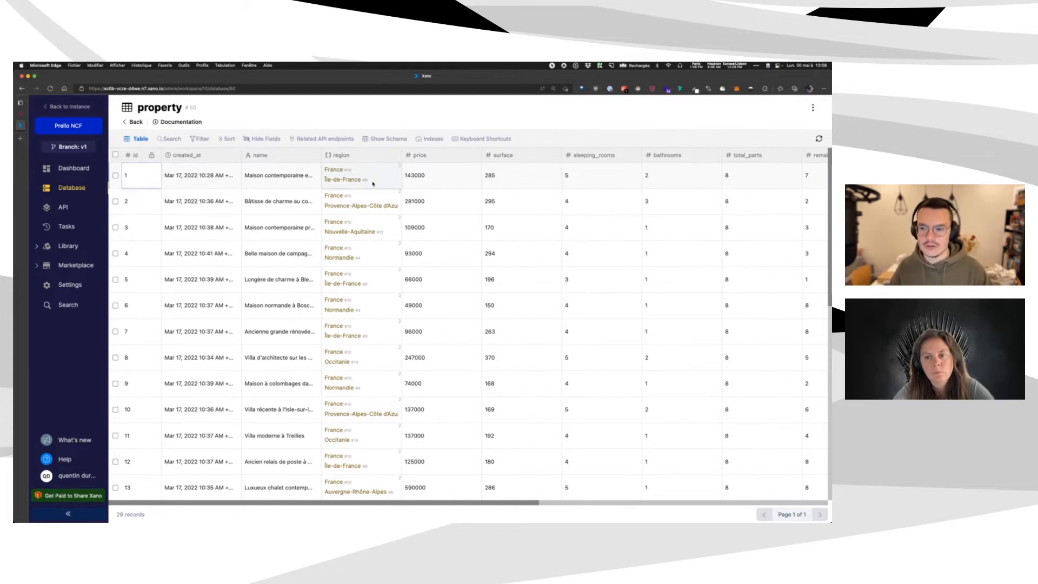
scroll(372, 184, "right", 4)
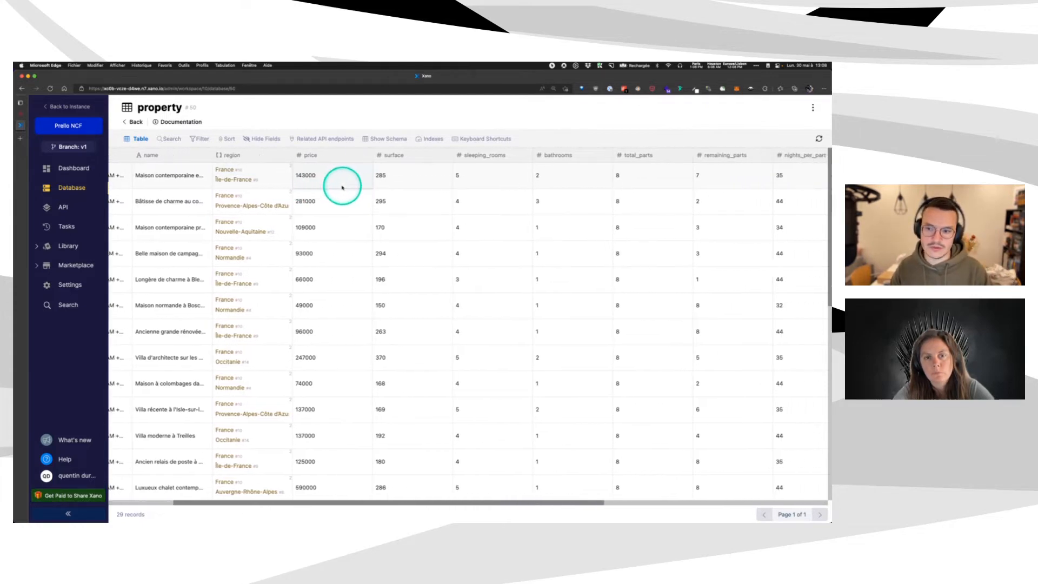
scroll(342, 187, "right", 10)
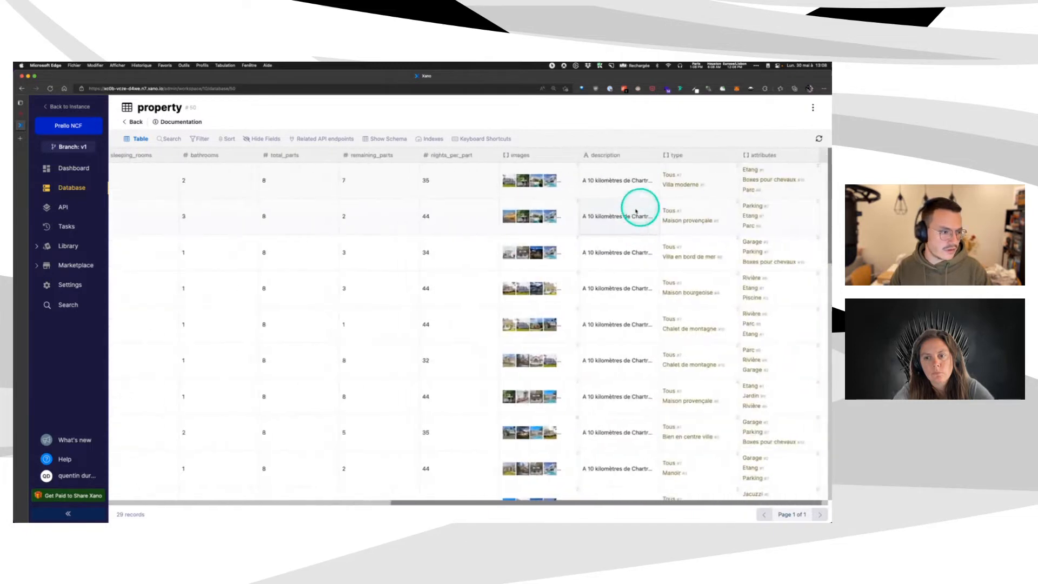
scroll(487, 213, "left", 15)
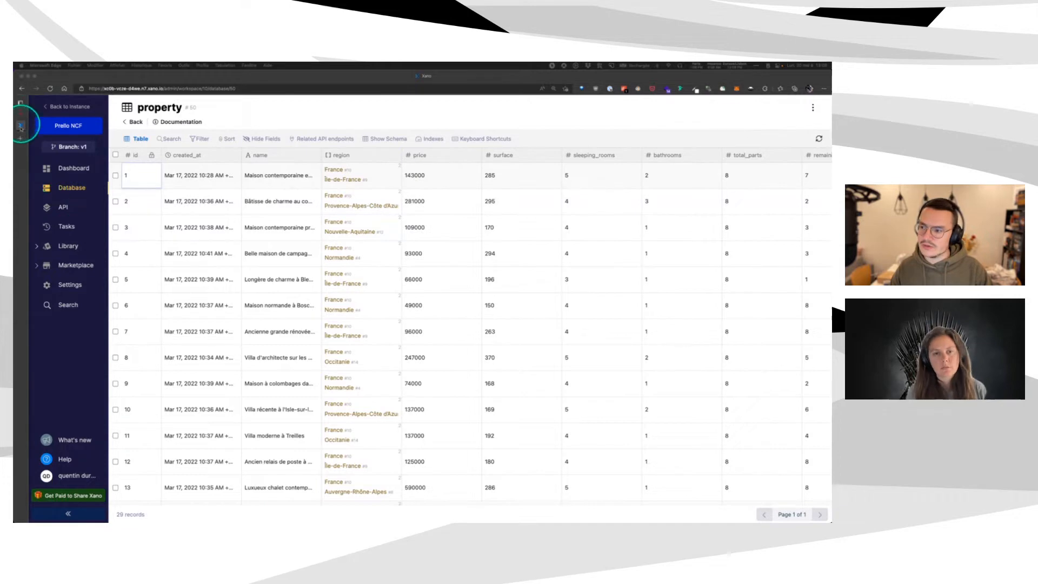
Search Google Images for "many to many graph" in a new browser tab.
left_click(27, 139)
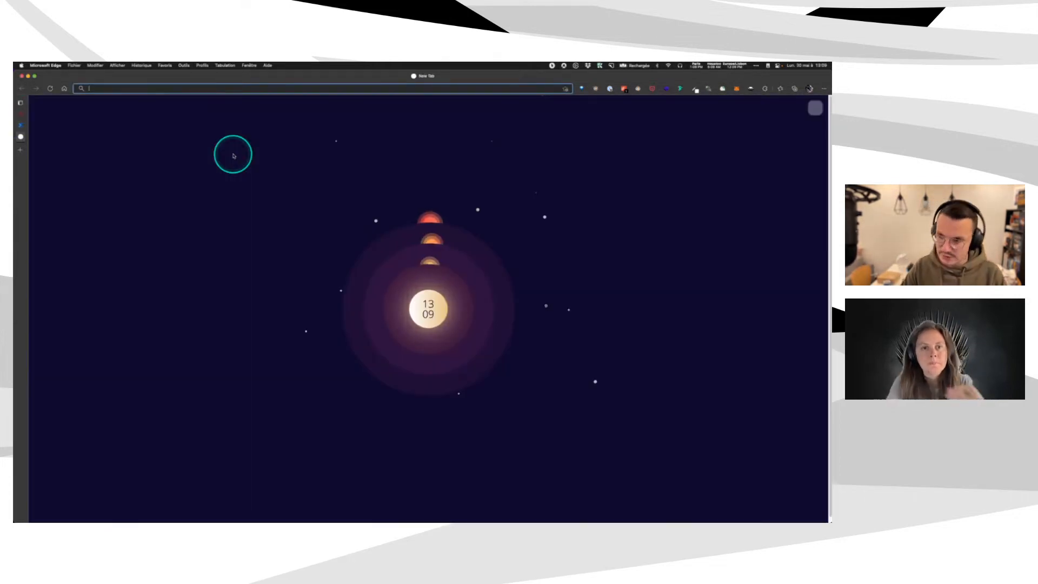
type("many to many ")
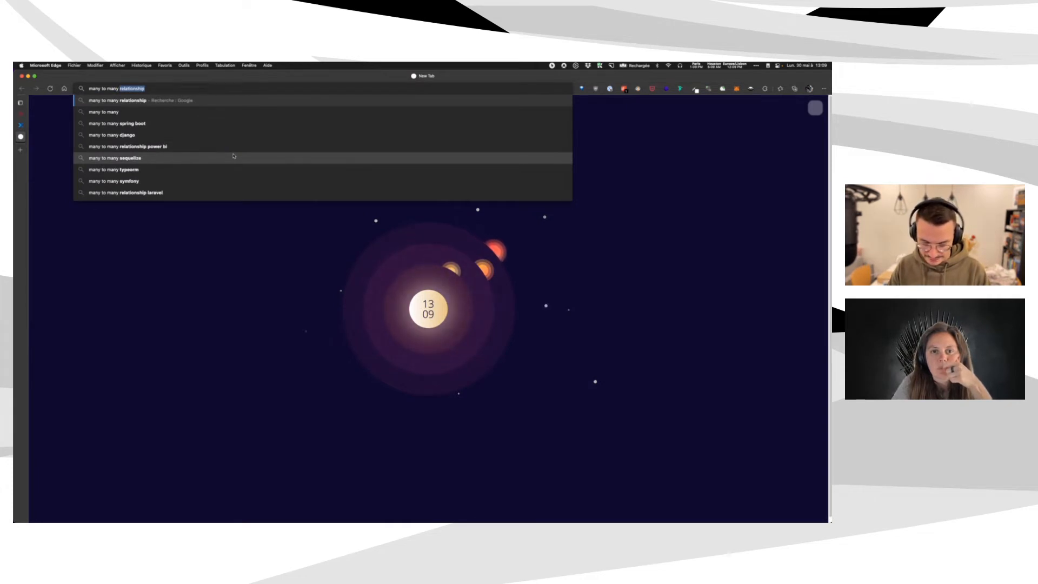
type("graph")
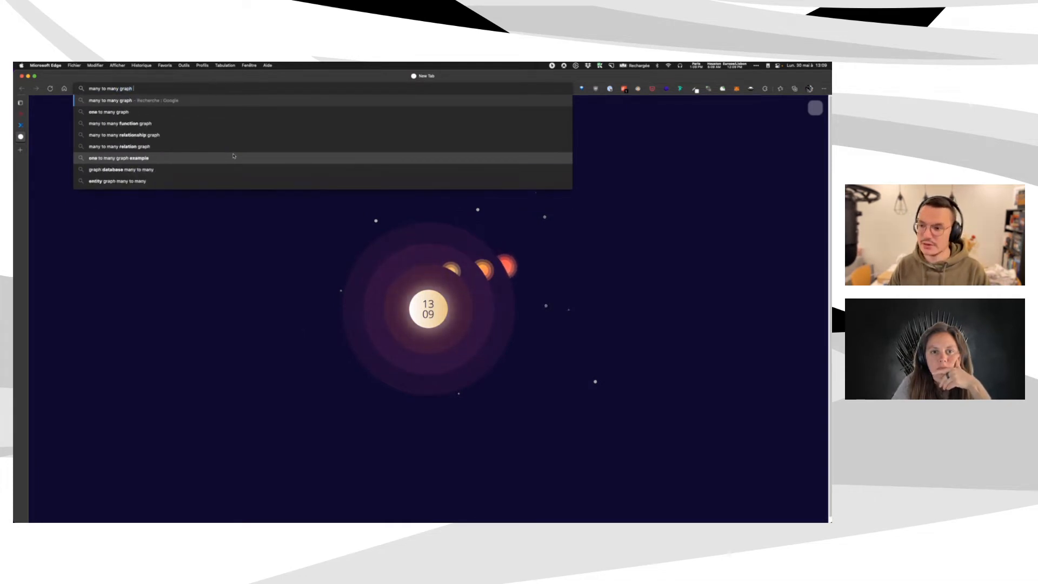
key("Return")
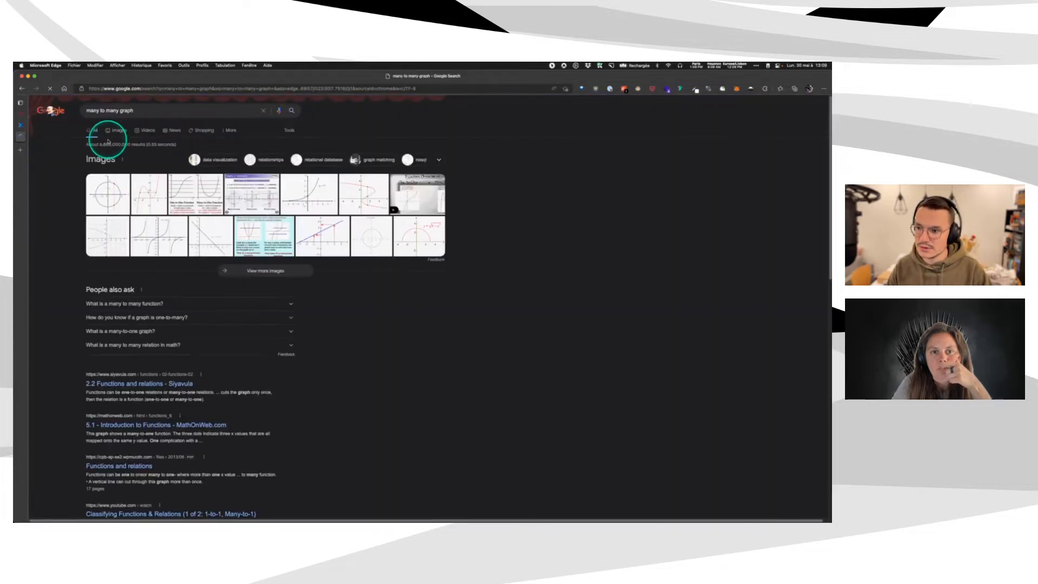
left_click(114, 131)
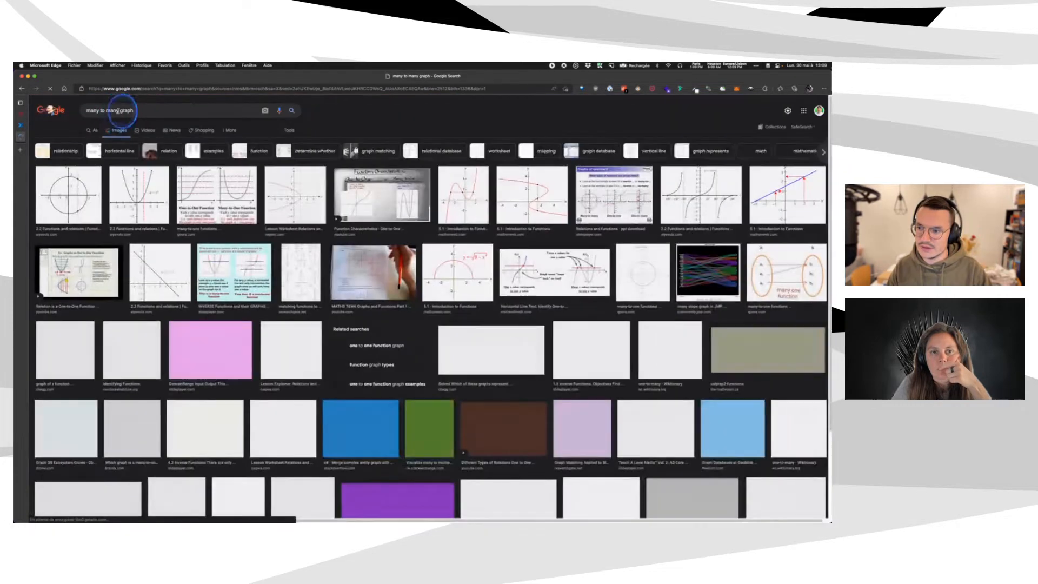
Refine the image search to "many to many database graph" and browse the resulting diagrams.
left_click(121, 109)
type("database")
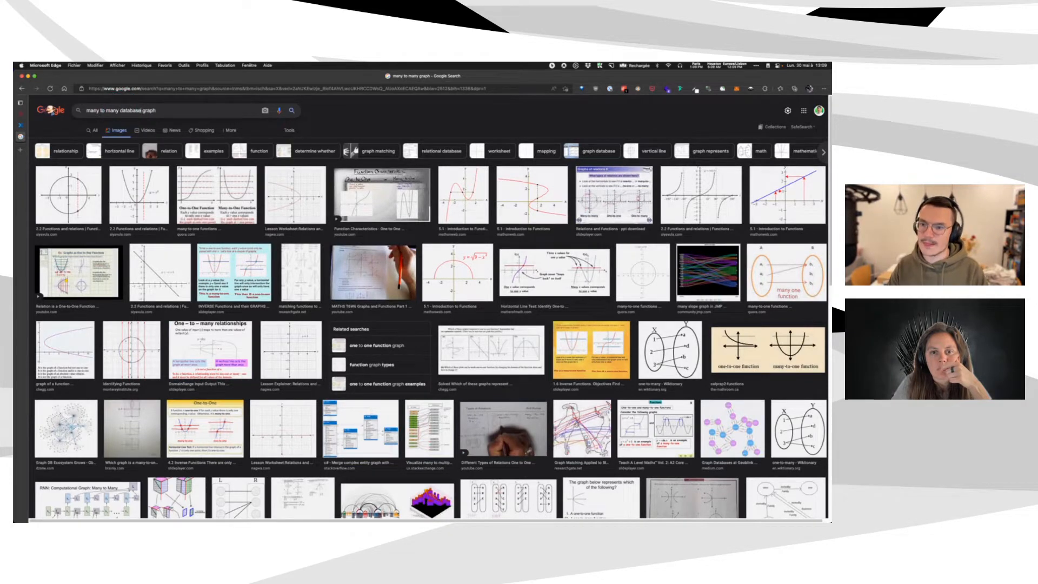
key("Return")
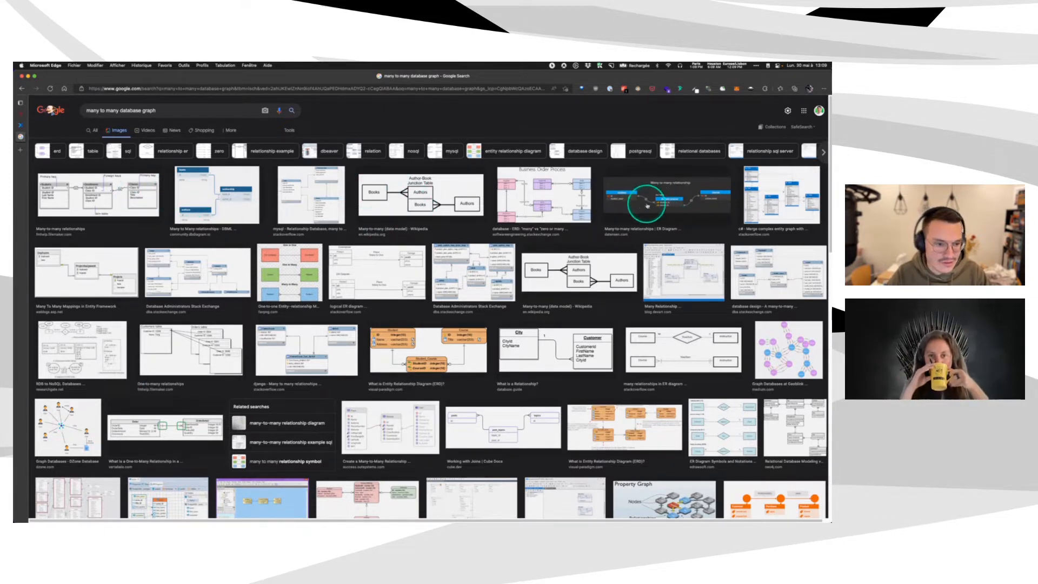
scroll(546, 247, "down", 4)
scroll(546, 247, "up", 5)
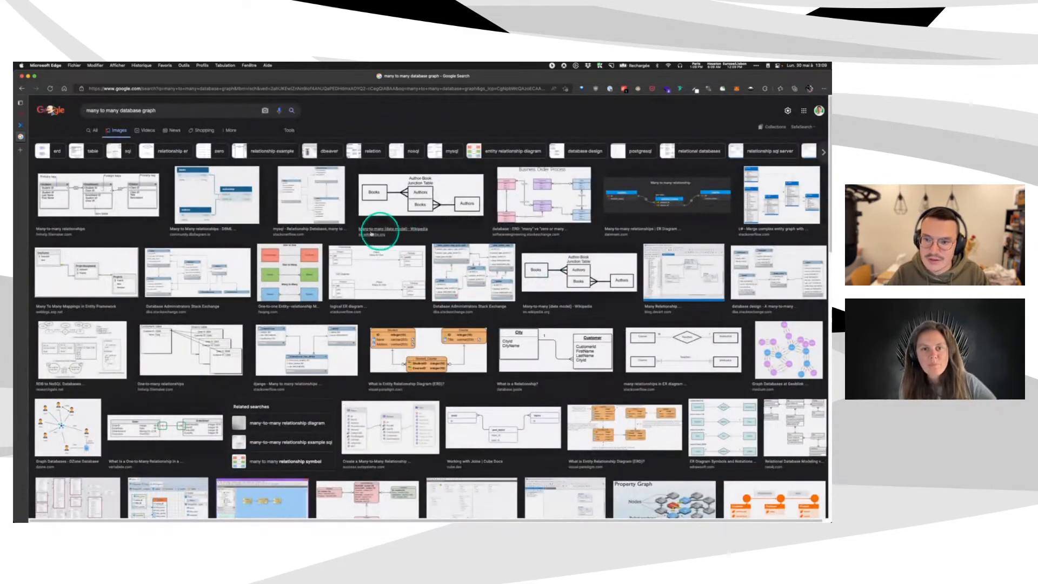
Open the dbdiagram image linking books and authors through an authorship table in its own tab and examine it.
left_click(233, 209)
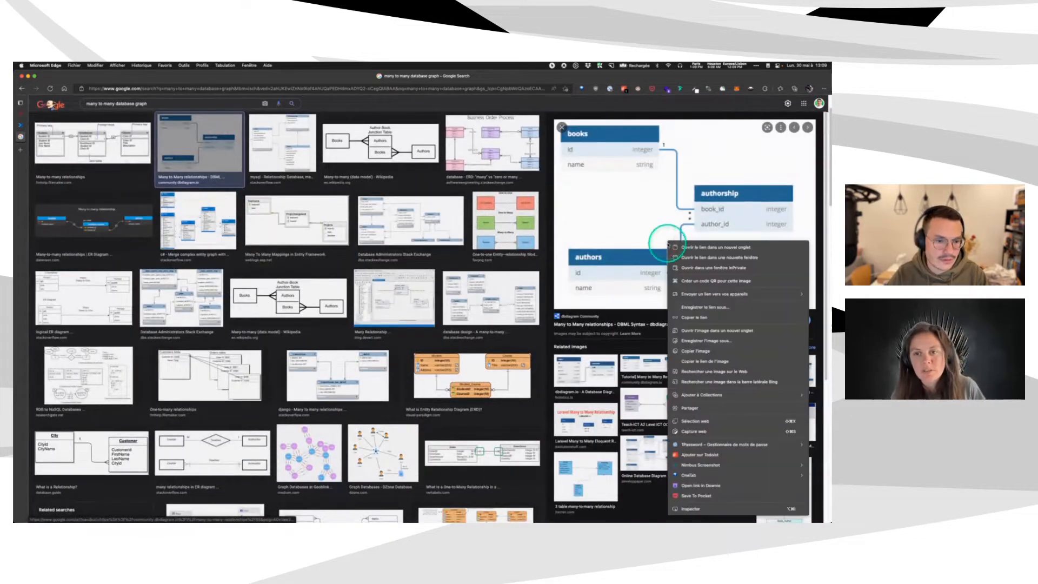
right_click(672, 243)
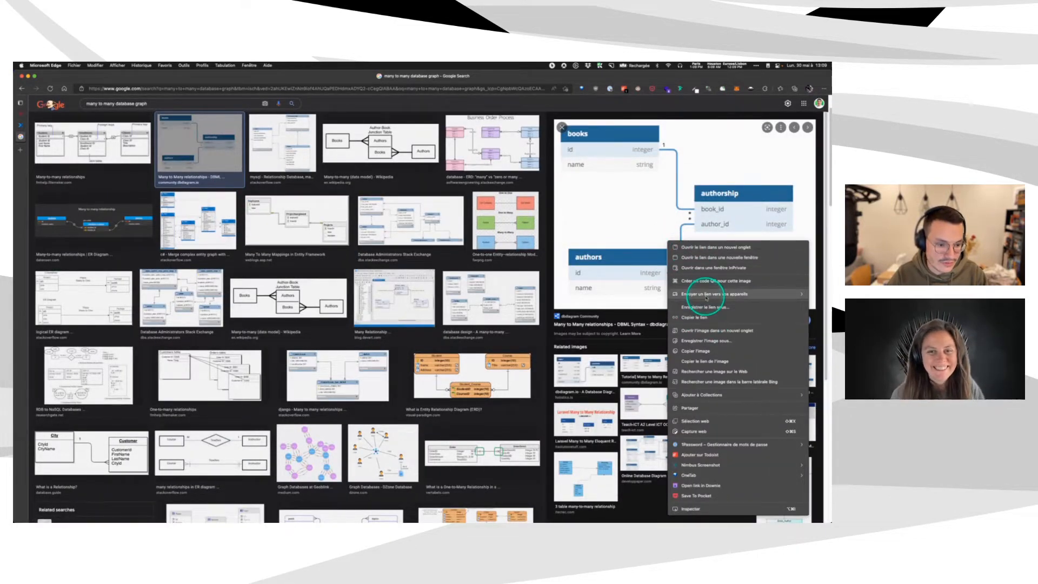
left_click(707, 333)
left_click(19, 150)
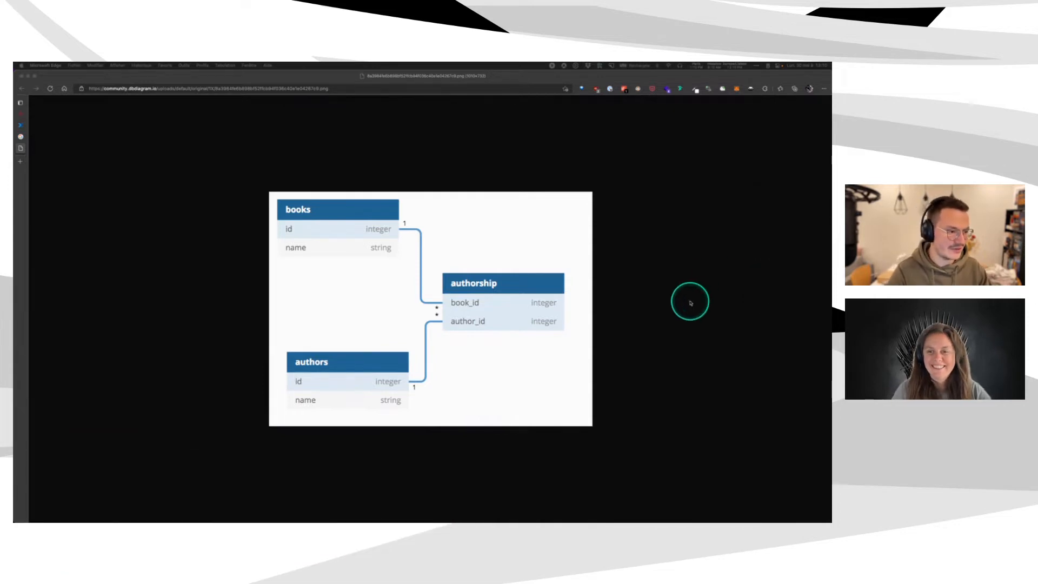
left_click(691, 303)
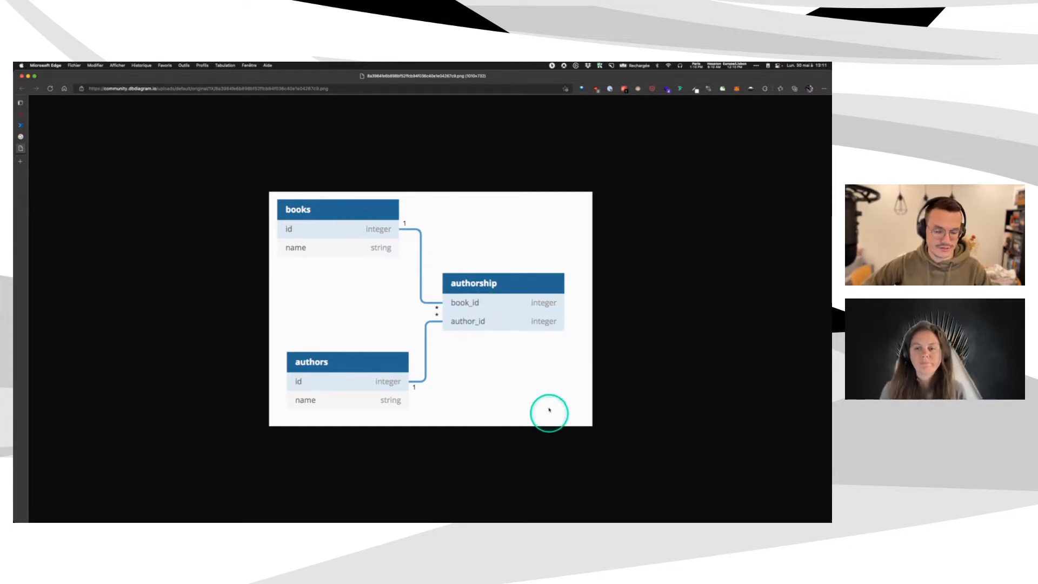
Search Google Images for "one to many database schema".
left_click(125, 90)
type("one t")
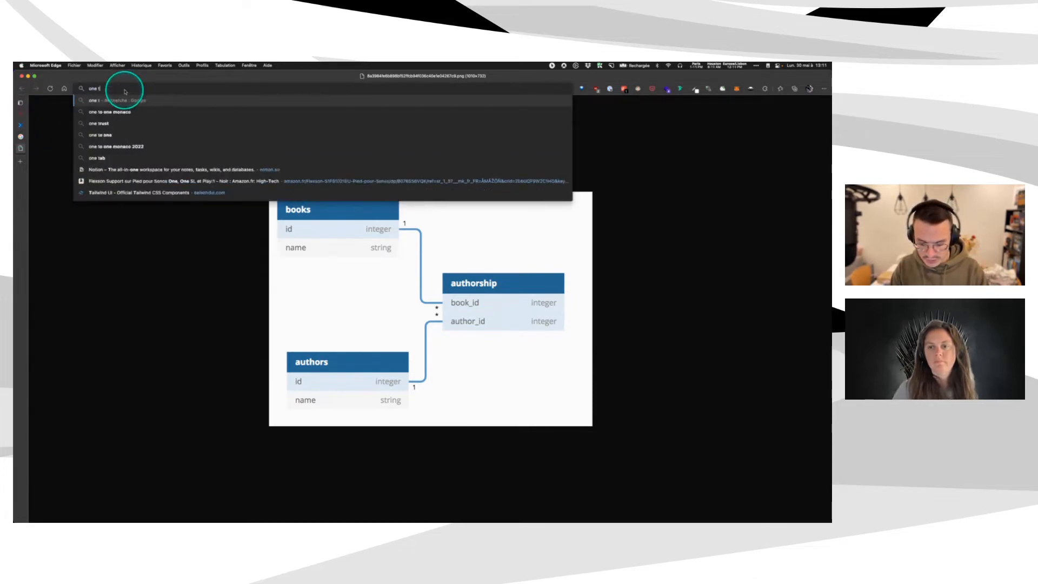
type("o many database")
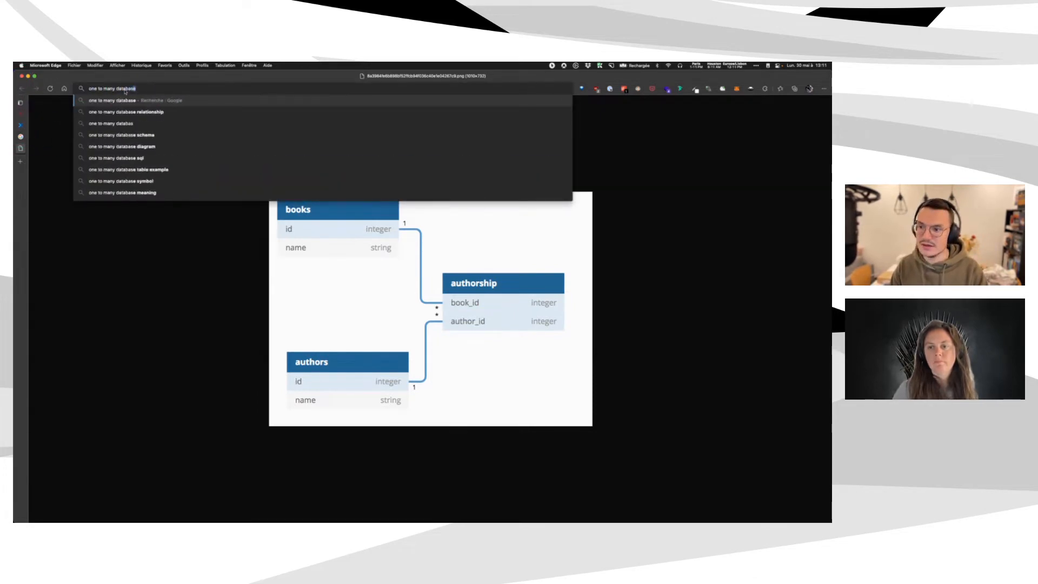
key("Down")
key("Down")
key("Return")
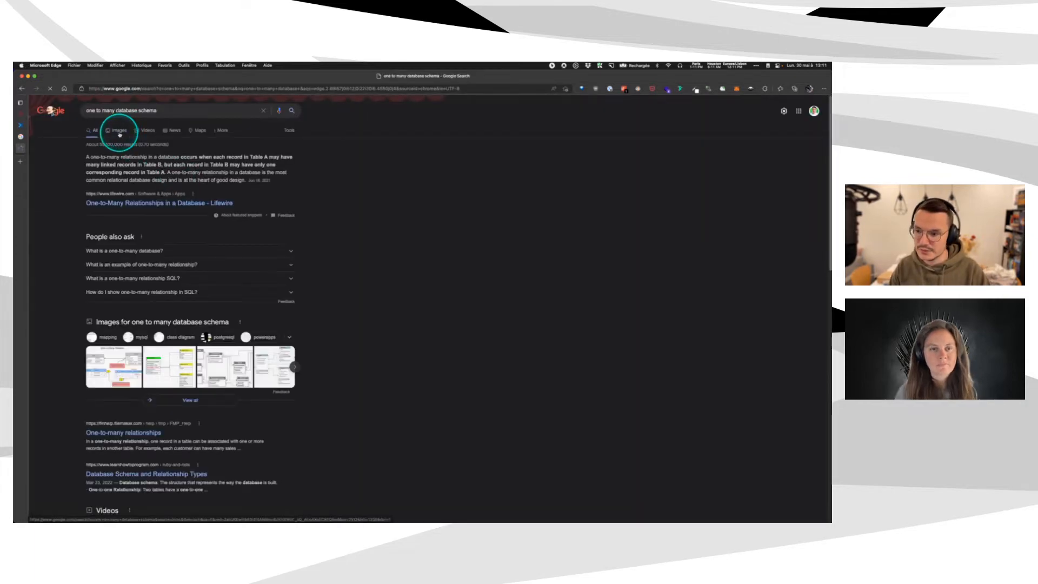
left_click(119, 130)
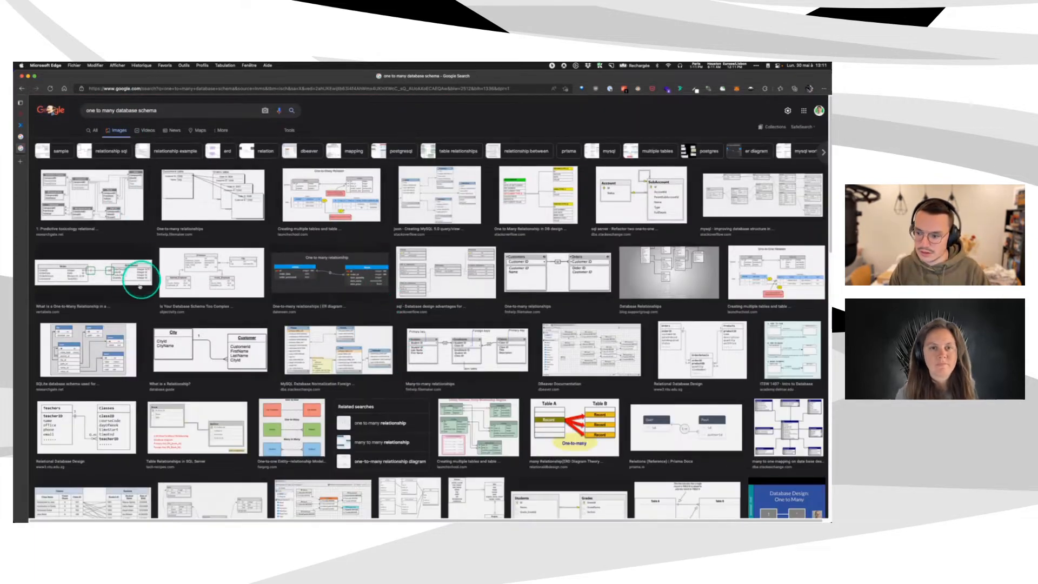
Open the one-to-many diagram of the order and item tables in its own tab and examine how they are linked.
left_click(327, 278)
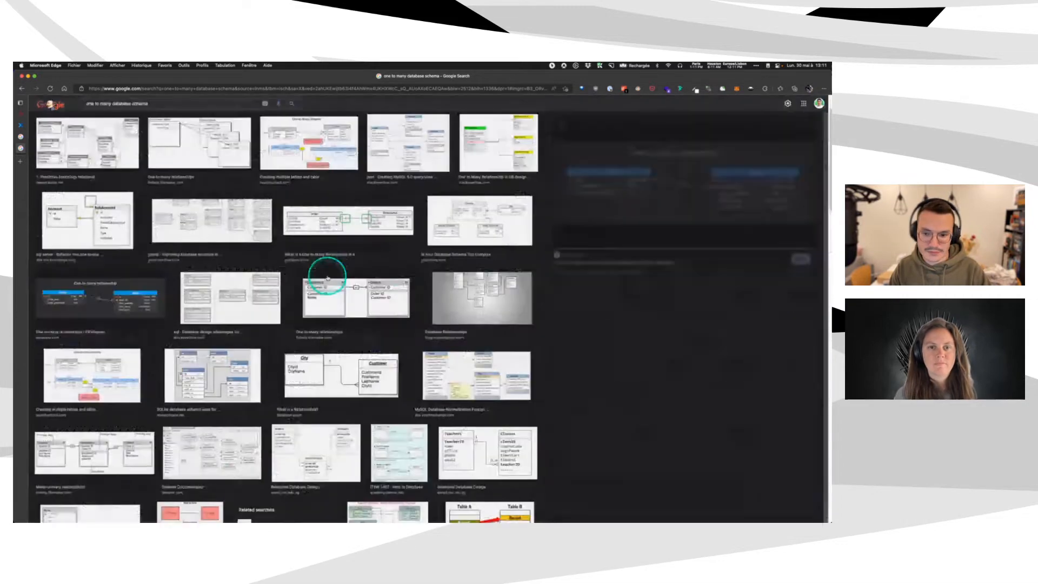
right_click(670, 183)
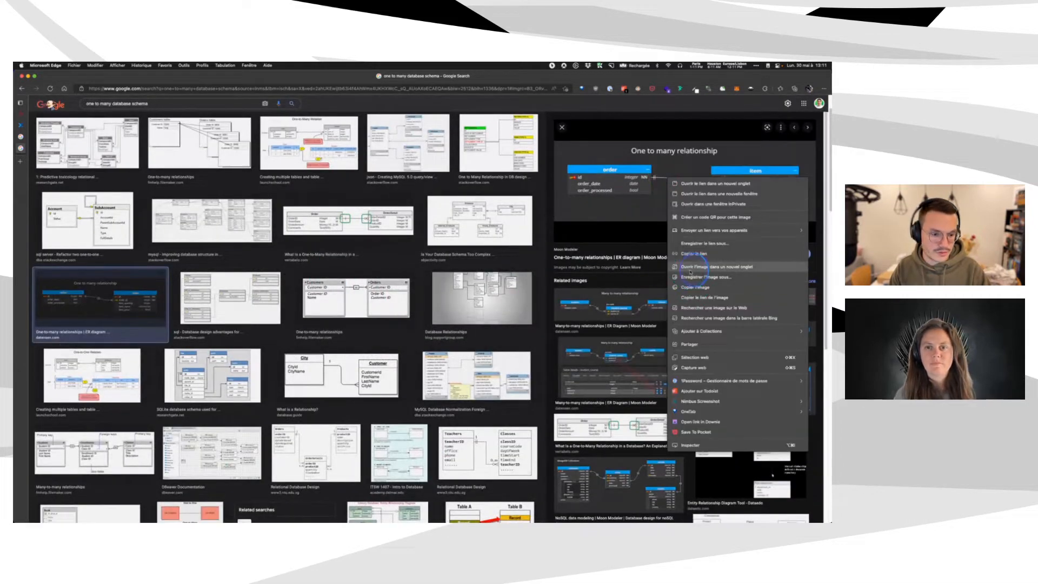
left_click(690, 267)
left_click(21, 159)
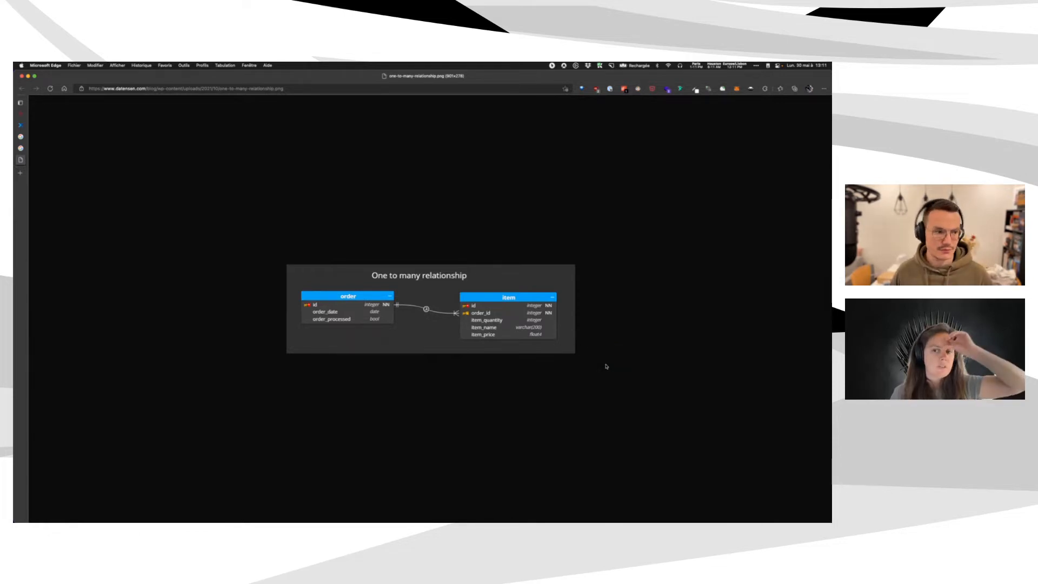
key("super+plus")
key("super+plus")
key("super+plus")
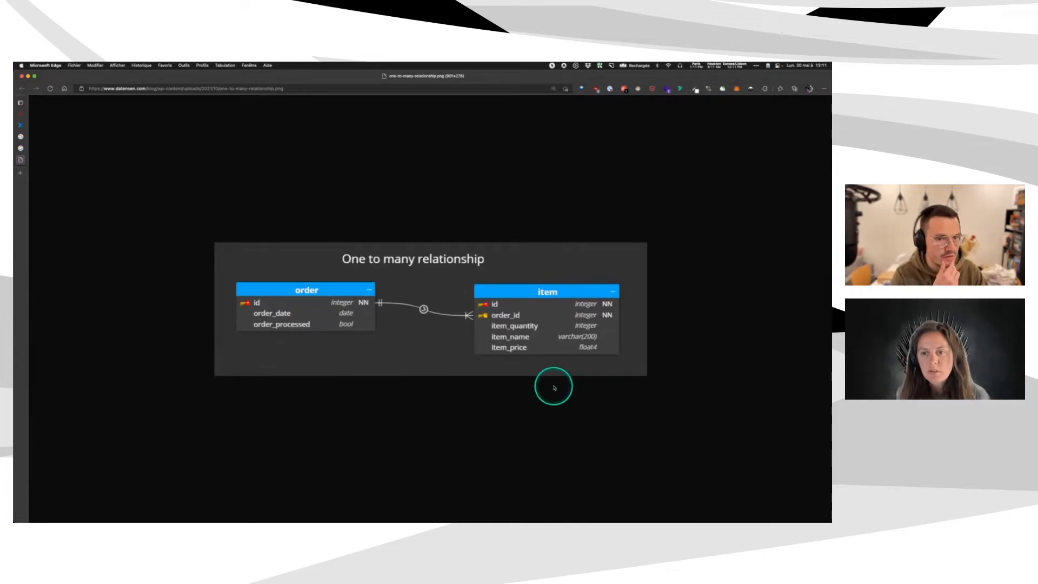
left_click(550, 88)
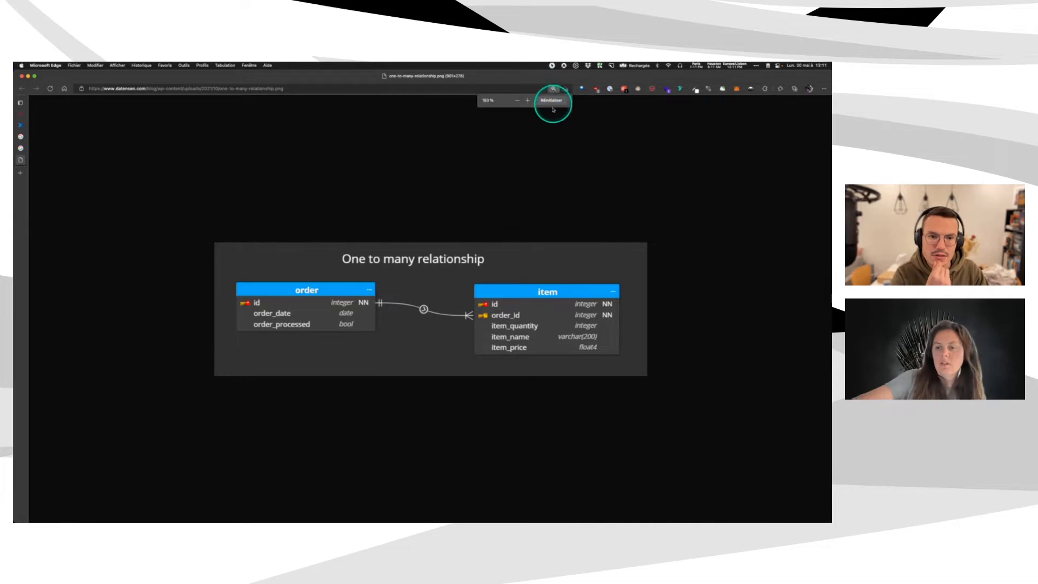
left_click(552, 99)
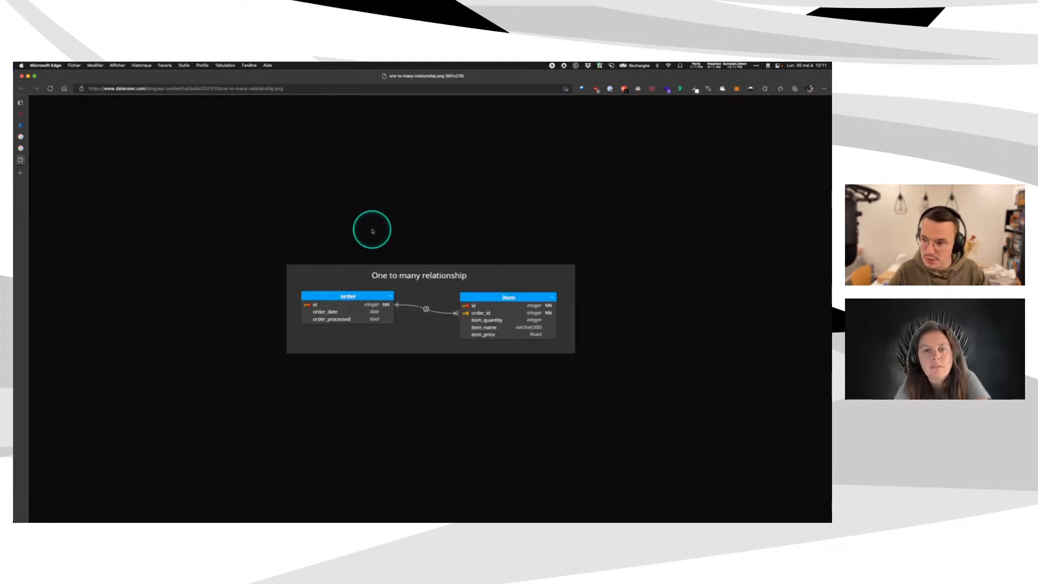
Close the relationship diagram and image search tabs, and switch to the WeWeb editor to view its data collections.
key("super+w")
key("super+w")
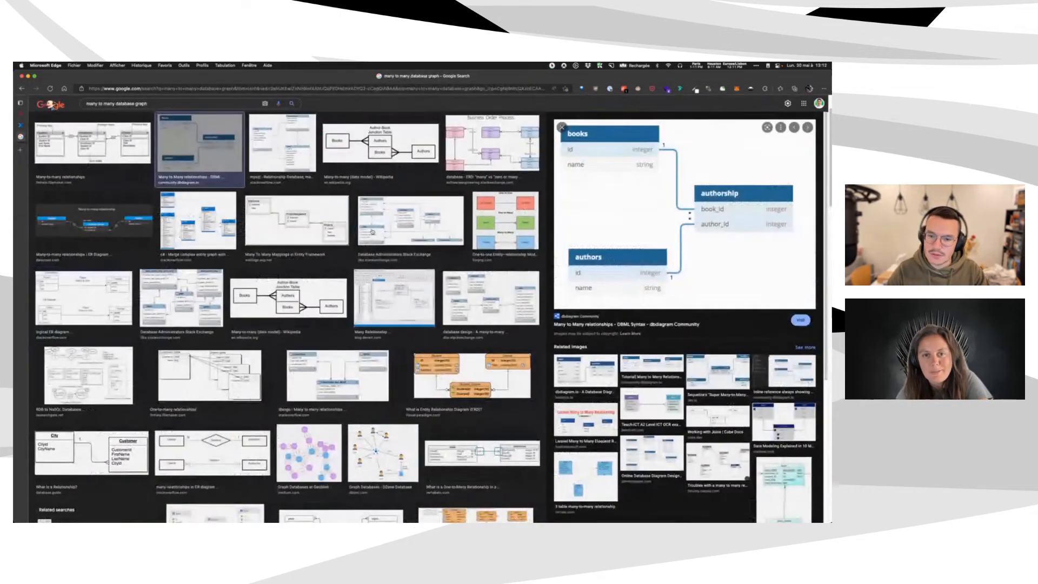
key("super+w")
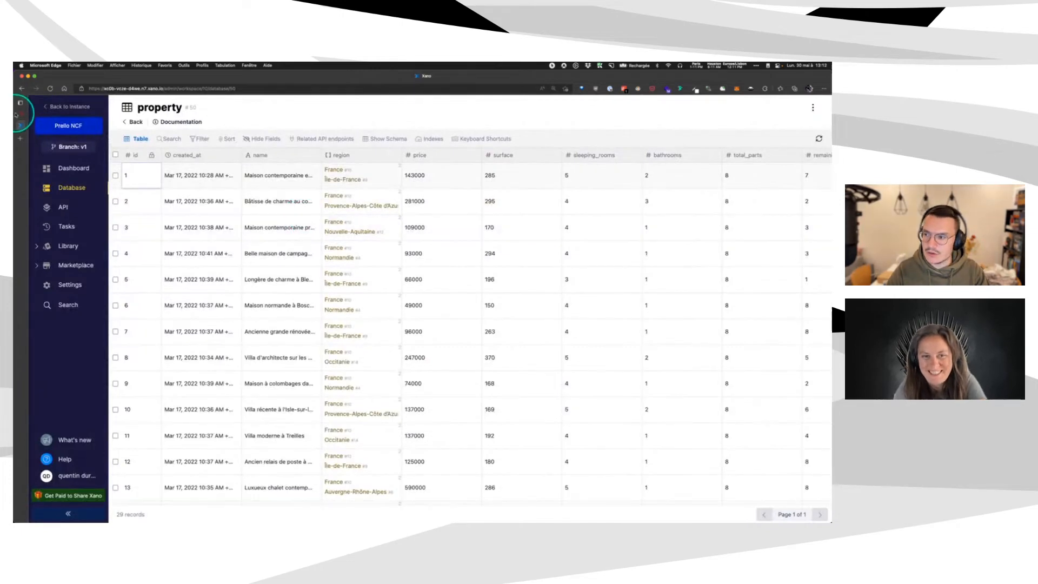
left_click(21, 113)
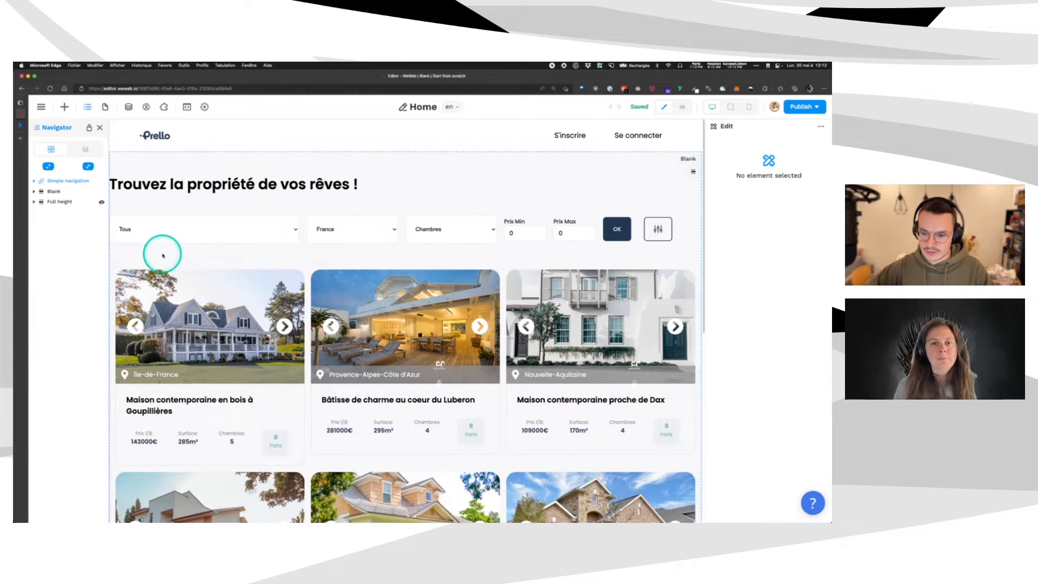
left_click(128, 106)
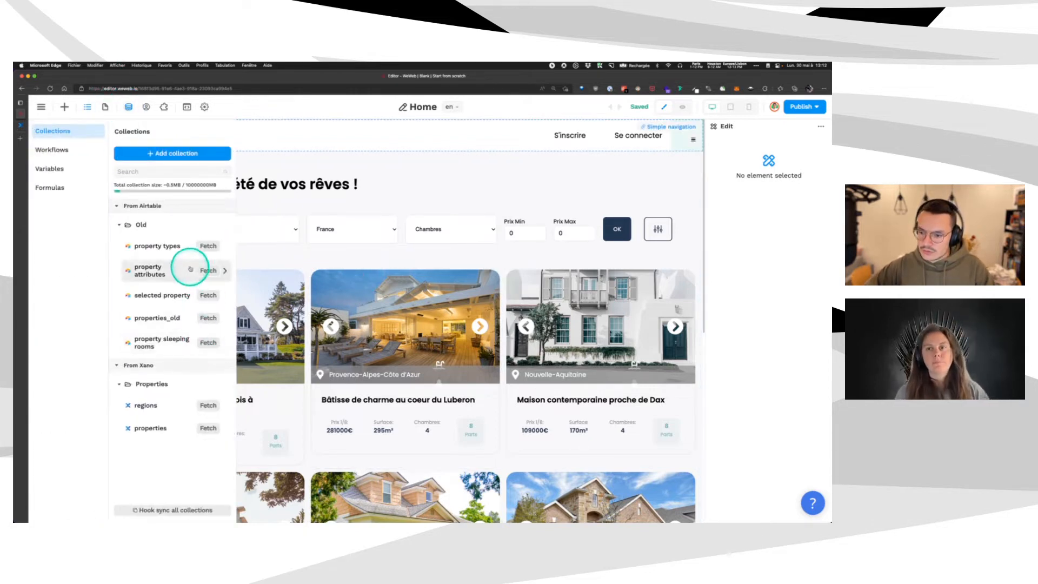
left_click(354, 250)
Clear the lookup formula of the region text on the first property card and unbind the text.
left_click(146, 376)
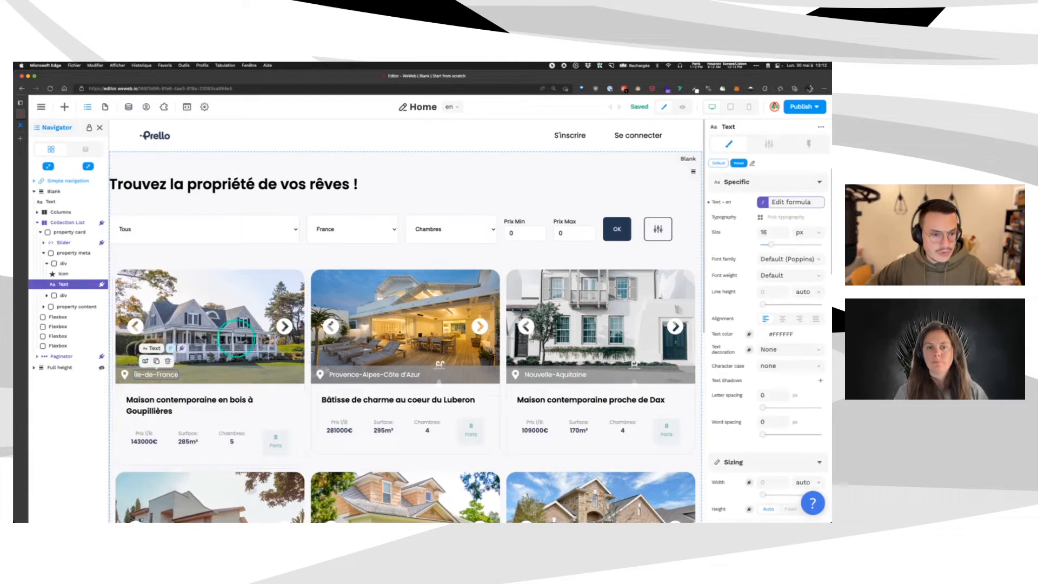
left_click(781, 204)
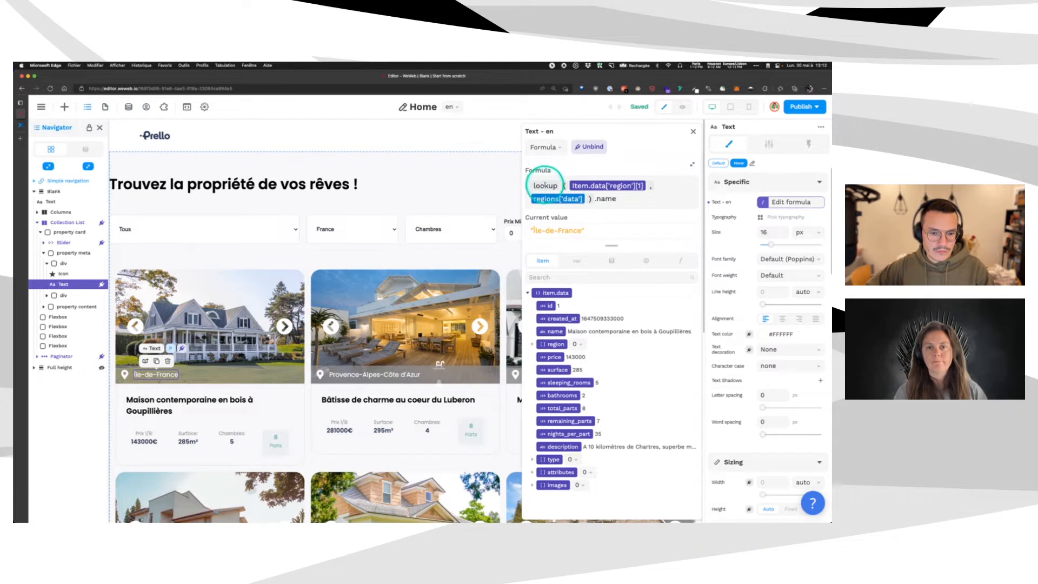
left_click_drag(616, 201, 534, 183)
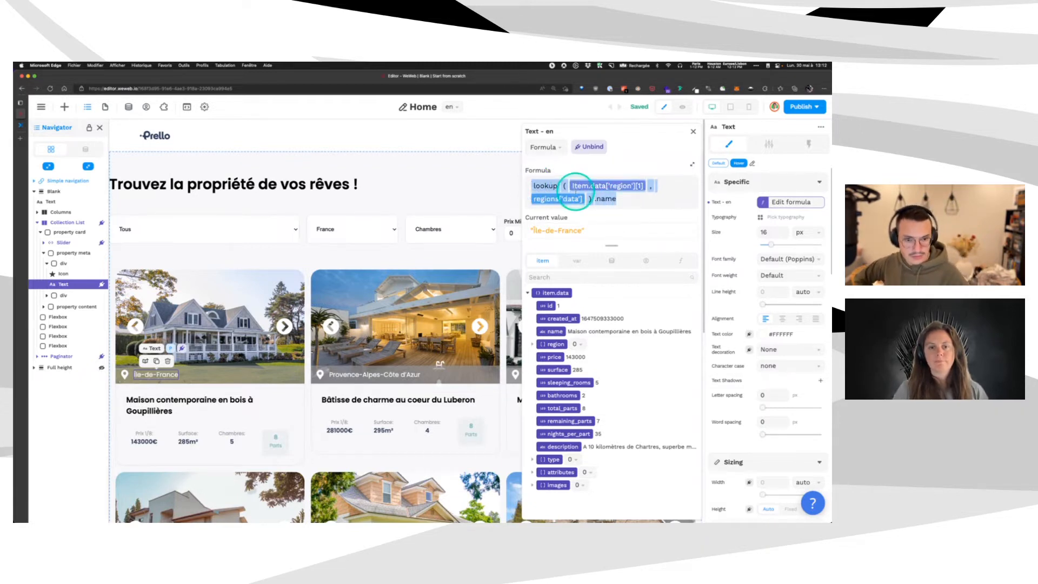
key("BackSpace")
left_click(589, 147)
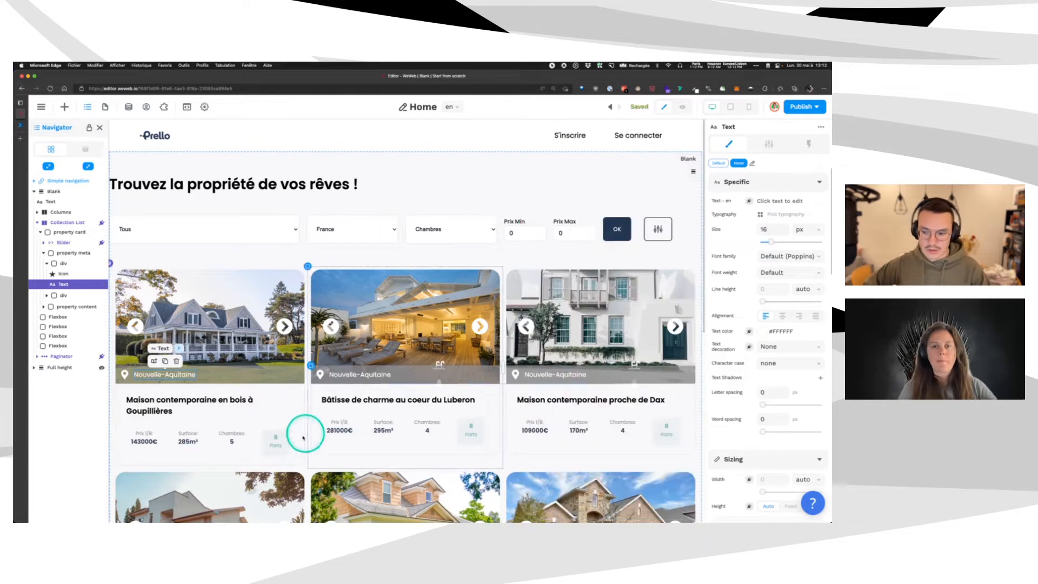
left_click(166, 375)
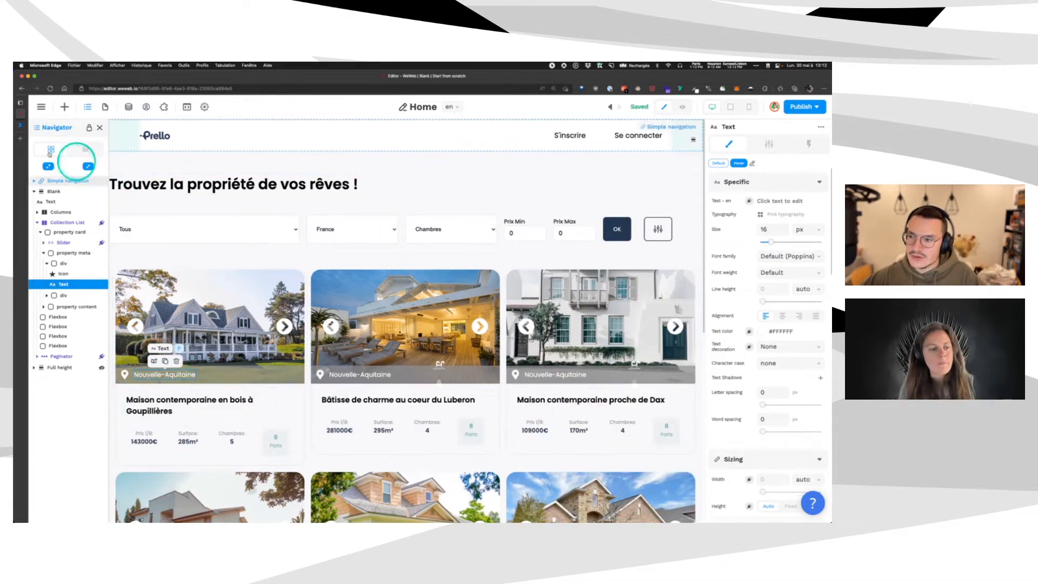
Switch to Xano and open the property_region table to inspect its region names, including the Normandie entry.
mouse_move(20, 130)
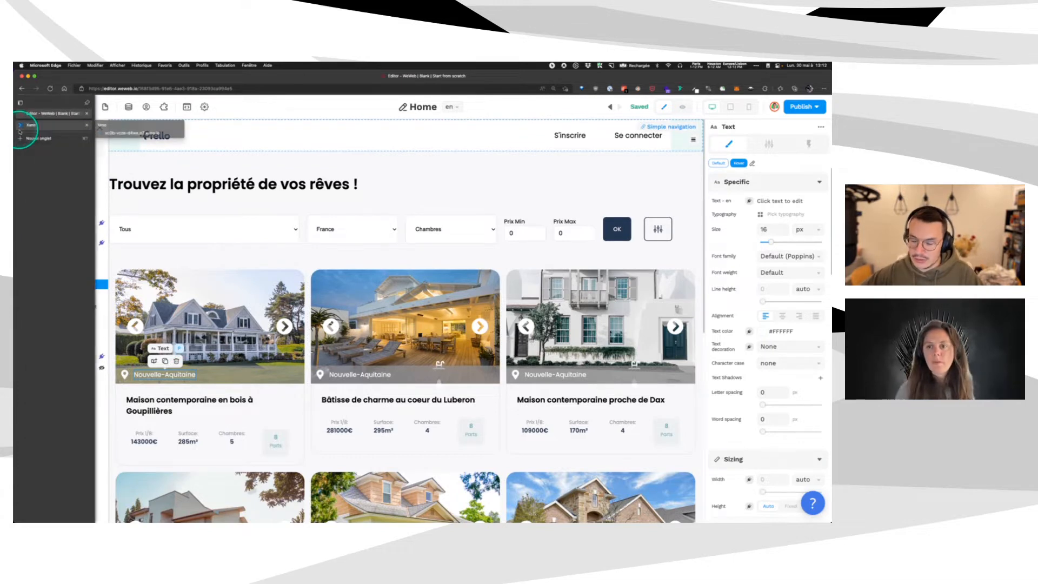
left_click(24, 124)
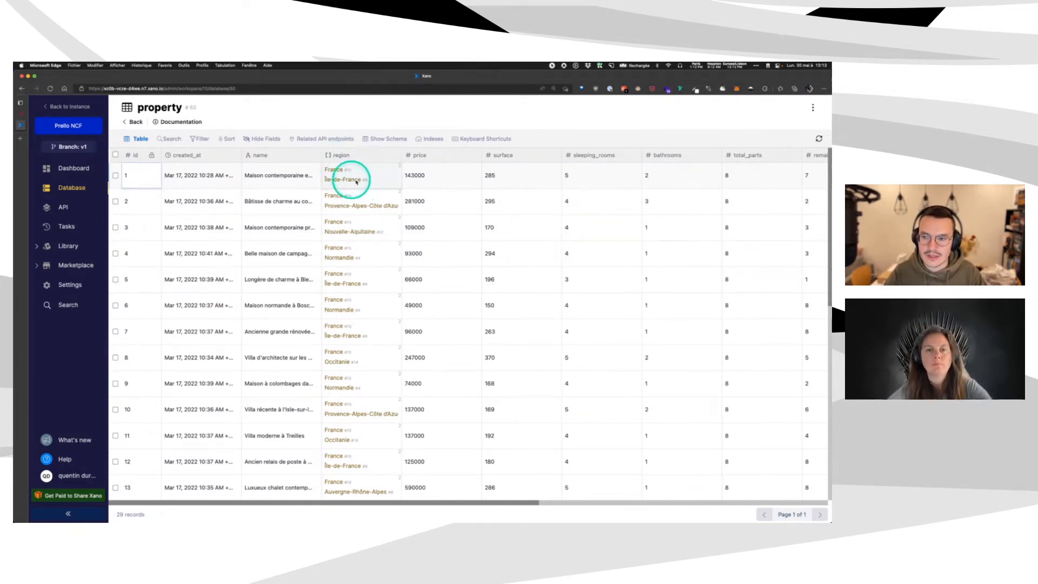
left_click(69, 188)
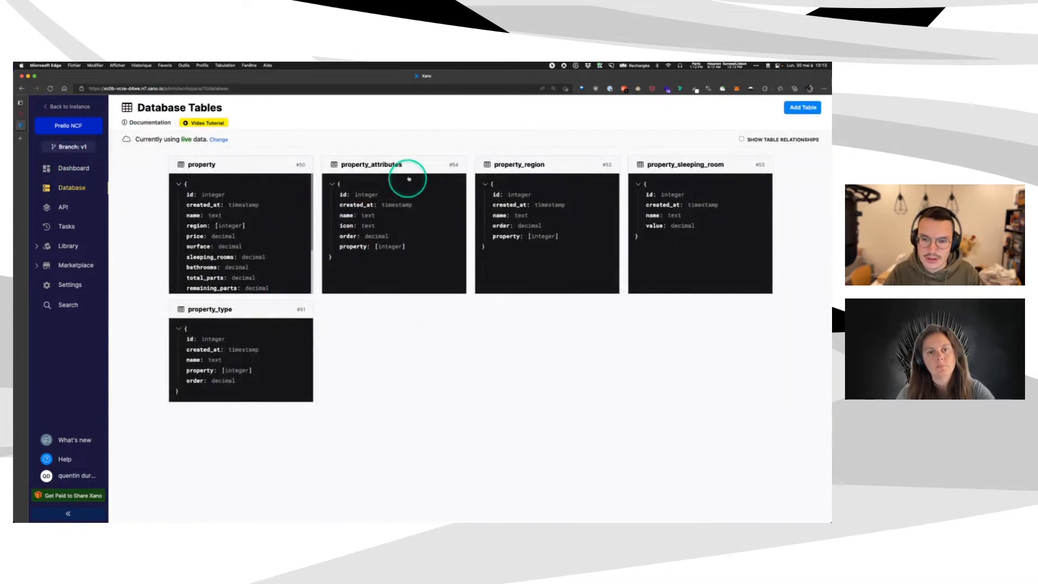
left_click(573, 167)
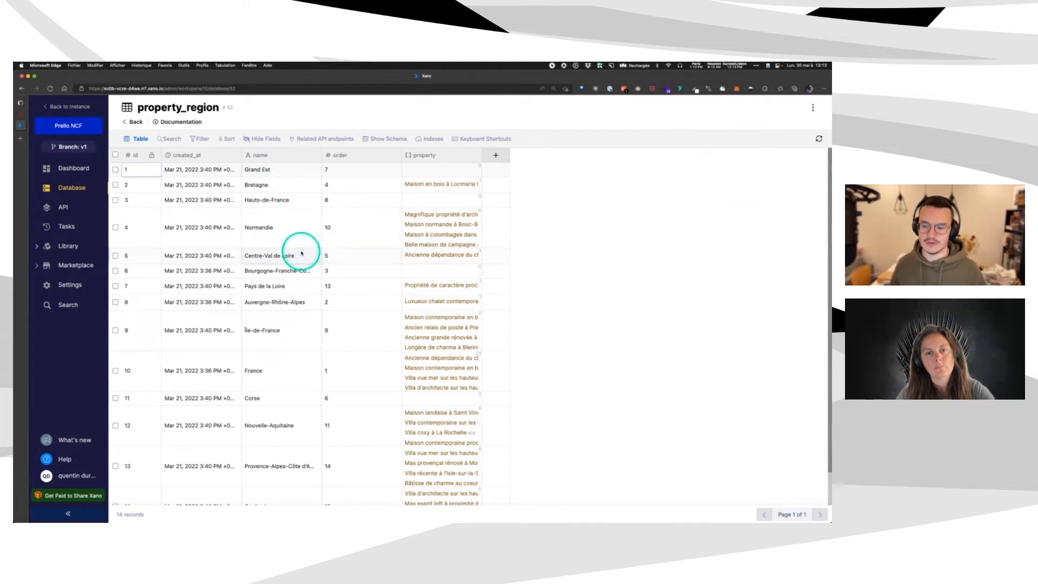
double_click(274, 231)
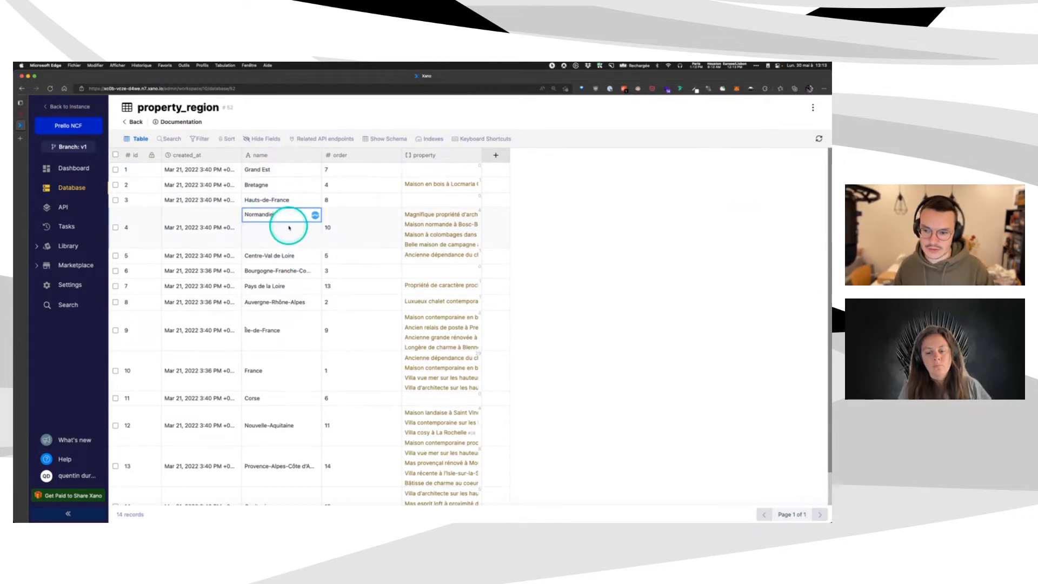
key("Escape")
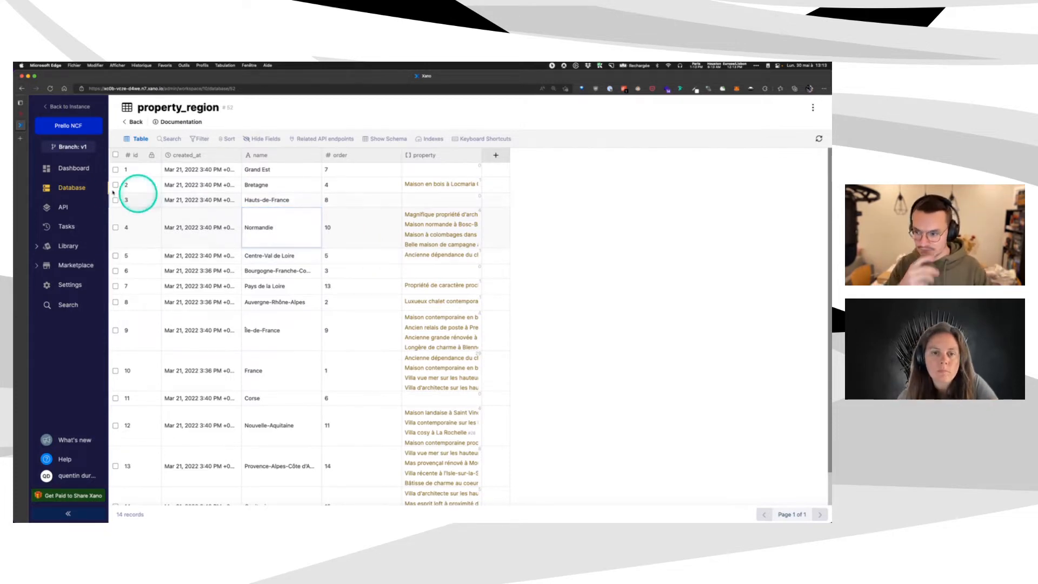
Copy the URL of the GET /property endpoint from the default API group and load it in a new browser tab.
left_click(63, 207)
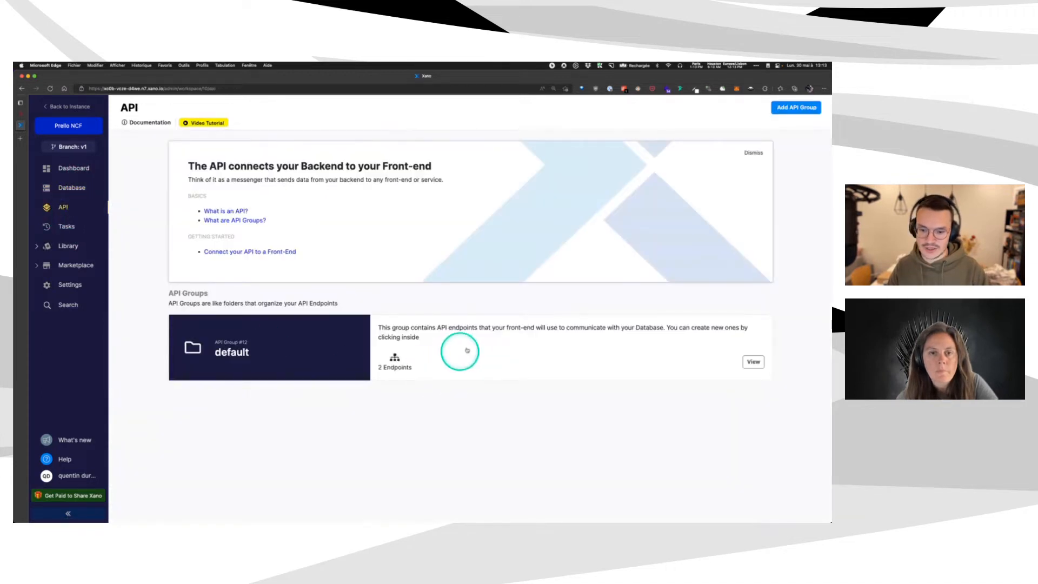
left_click(467, 350)
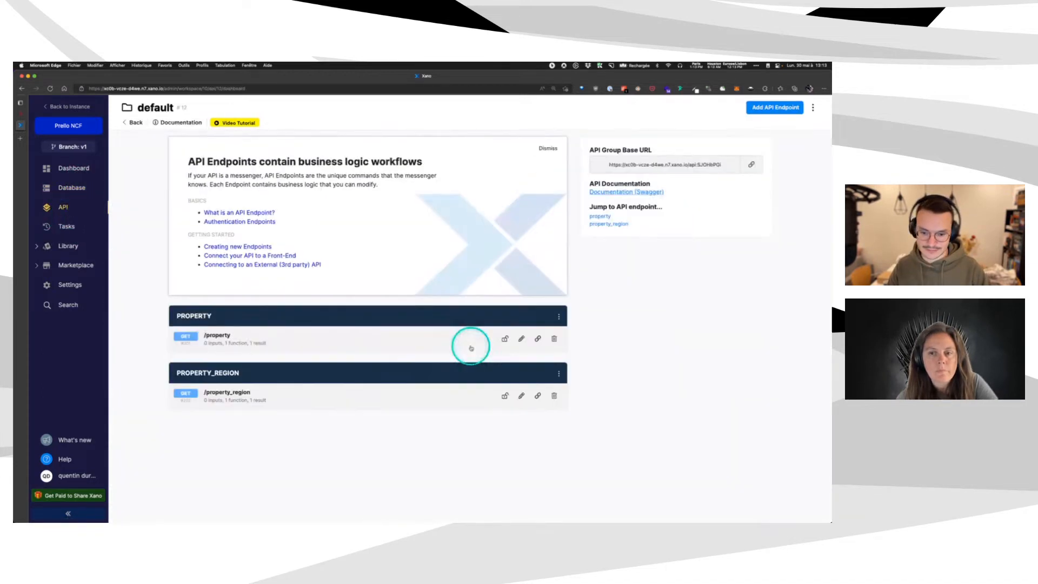
left_click(537, 339)
left_click(20, 139)
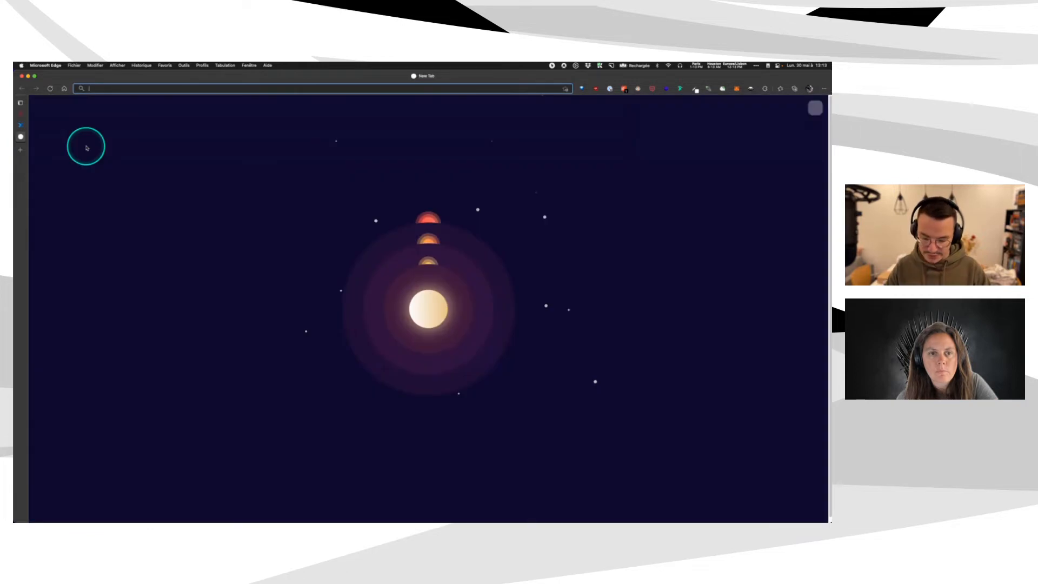
type("https://xc0b-vcze-d4we.n7.xano.io/api:SJOHbPGi/property")
key("Return")
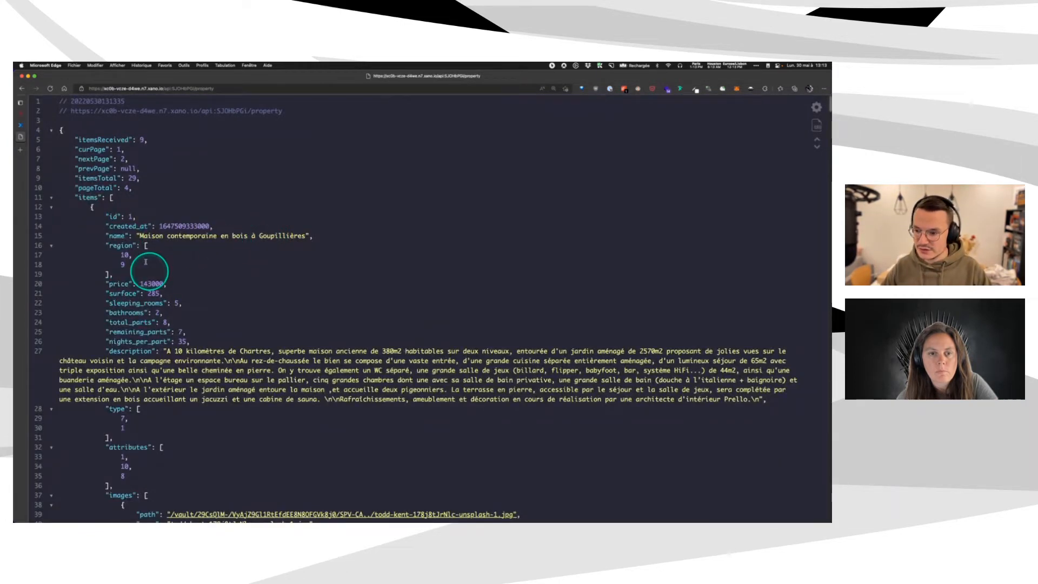
Examine the region array of IDs in the first property item of the JSON response.
scroll(108, 222, "down", 4)
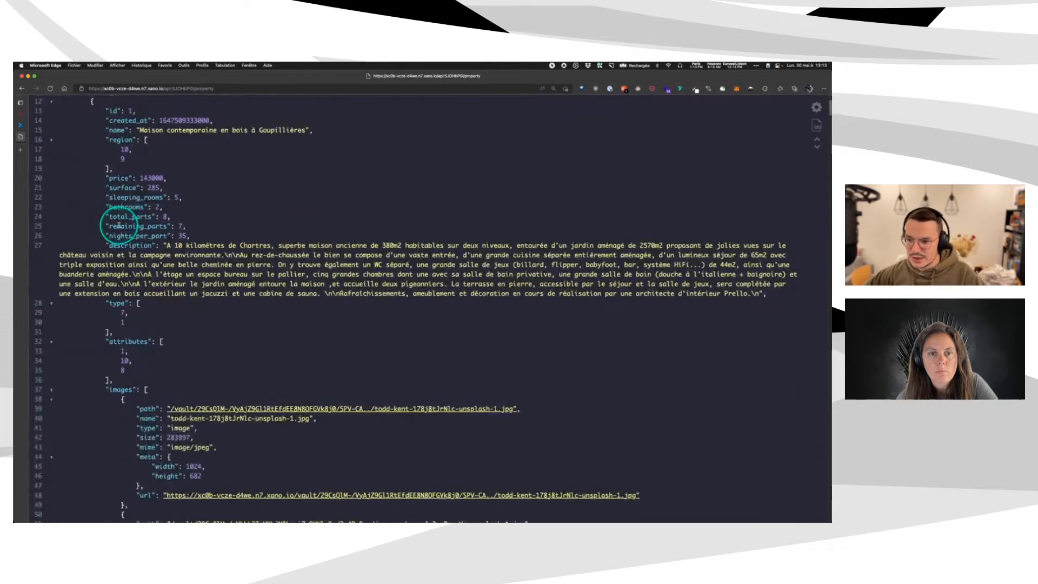
scroll(130, 270, "up", 3)
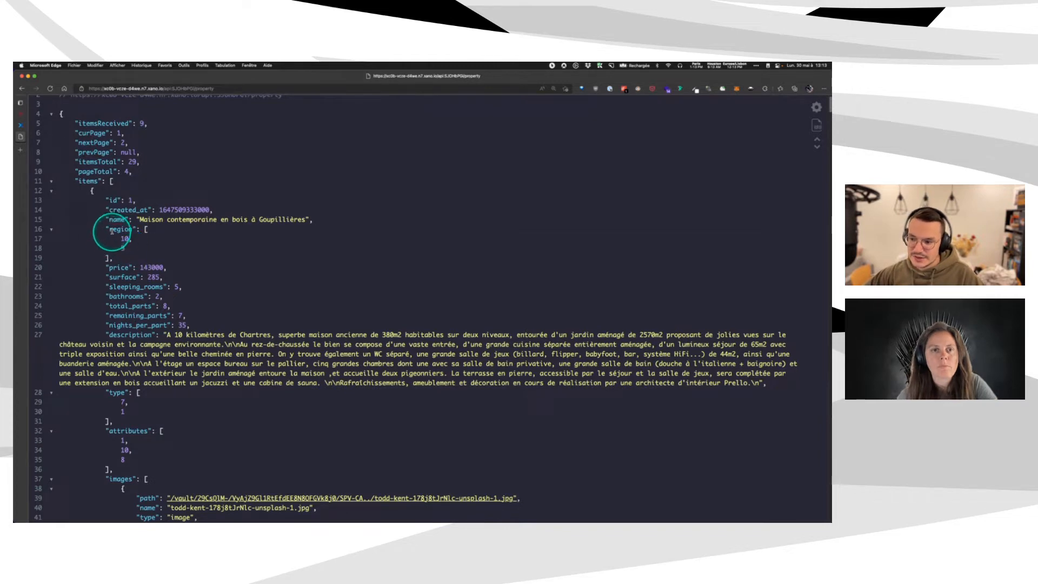
left_click_drag(111, 232, 116, 258)
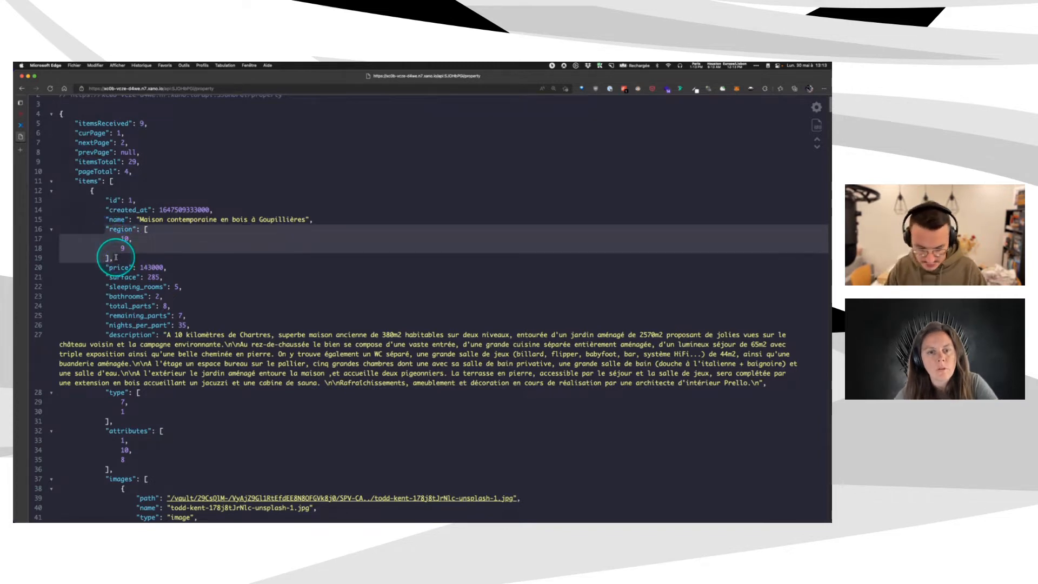
key("super+plus")
scroll(117, 263, "down", 1)
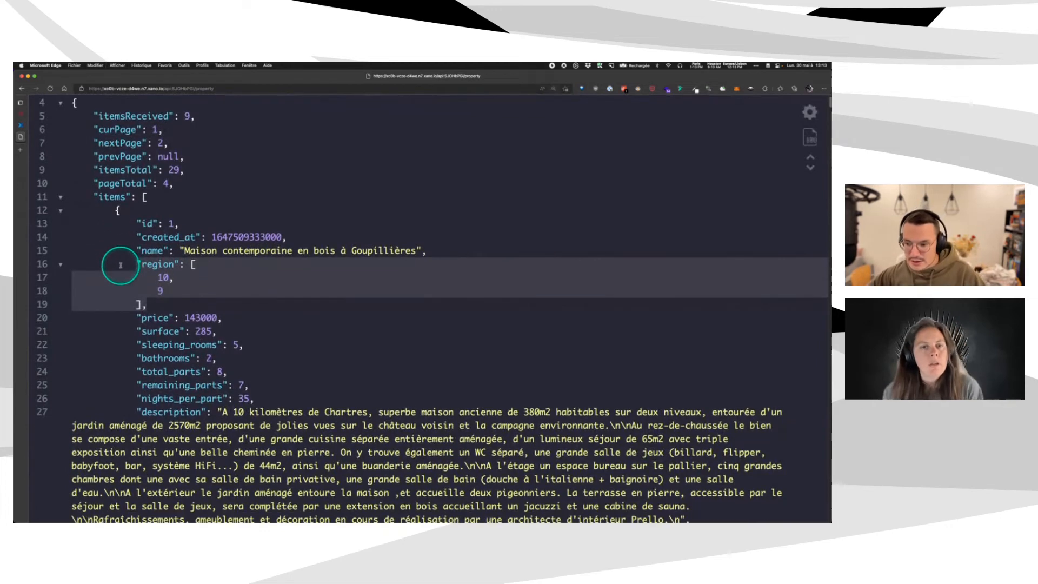
left_click_drag(141, 254, 163, 297)
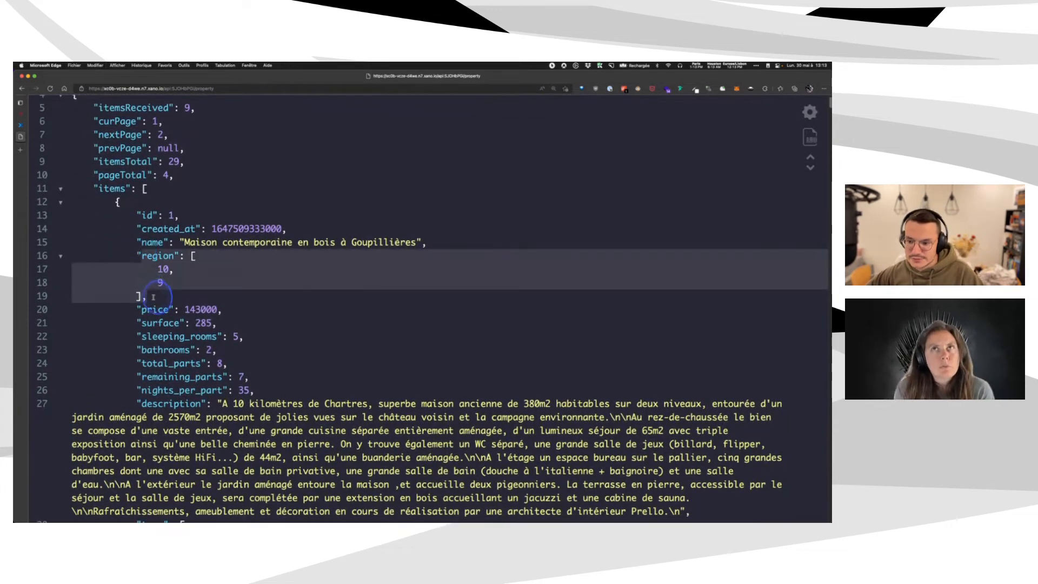
left_click(190, 288)
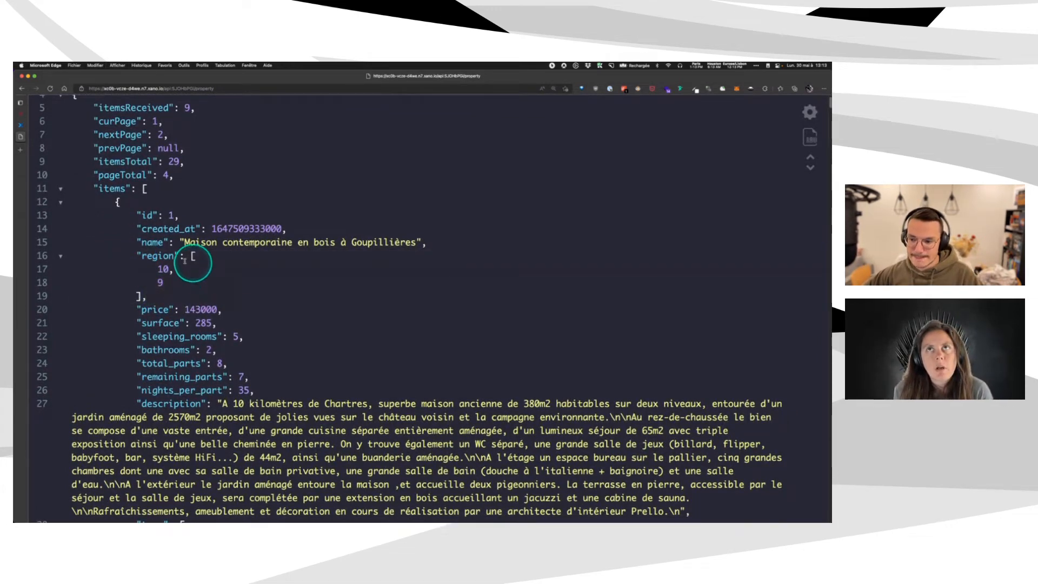
left_click_drag(136, 255, 201, 290)
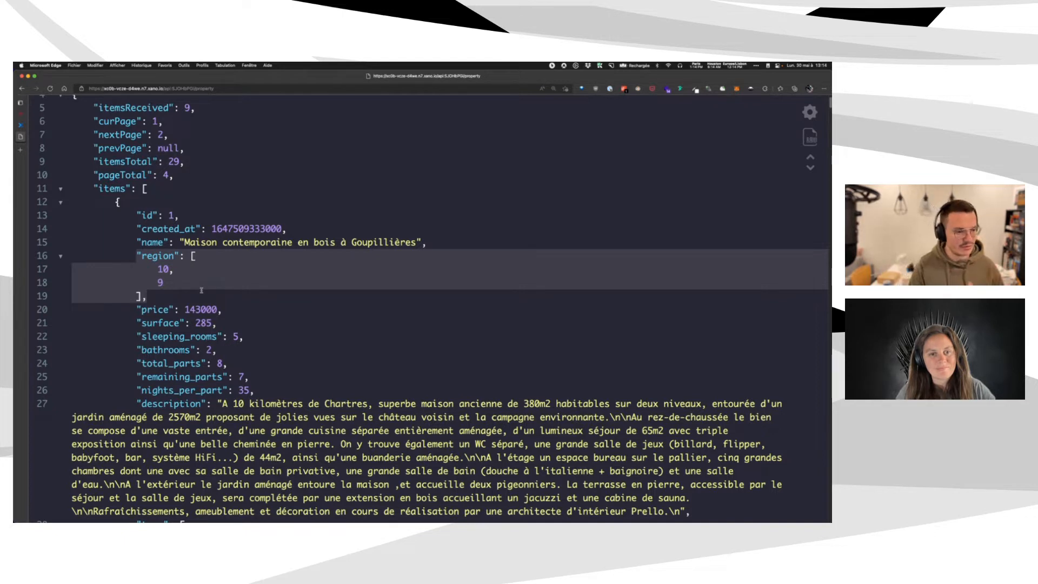
left_click(158, 269)
left_click_drag(157, 270, 163, 283)
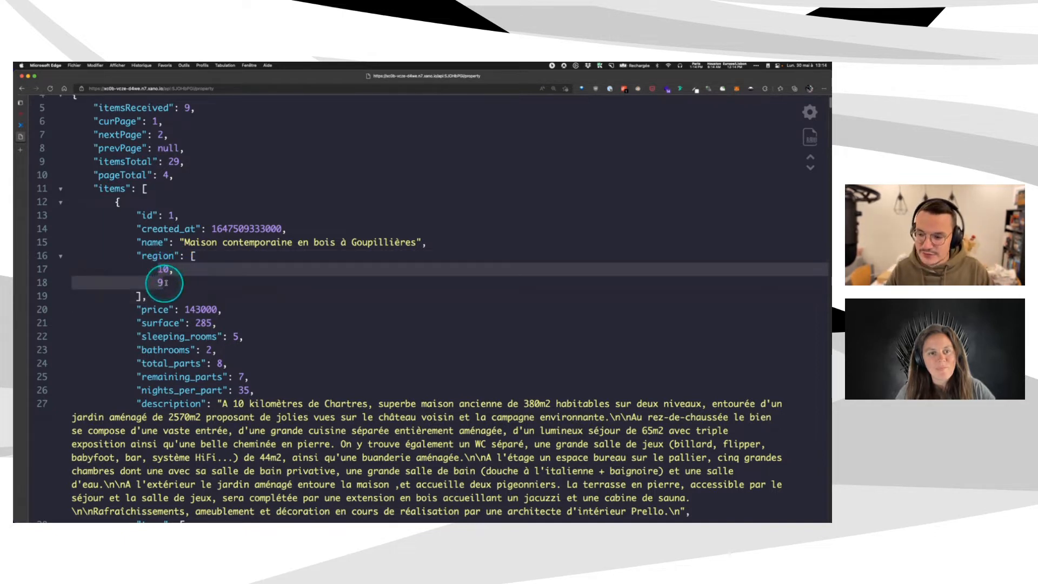
left_click(169, 283)
Open the Xano property table and compare the first record's region column with the region array in the JSON response.
left_click(18, 124)
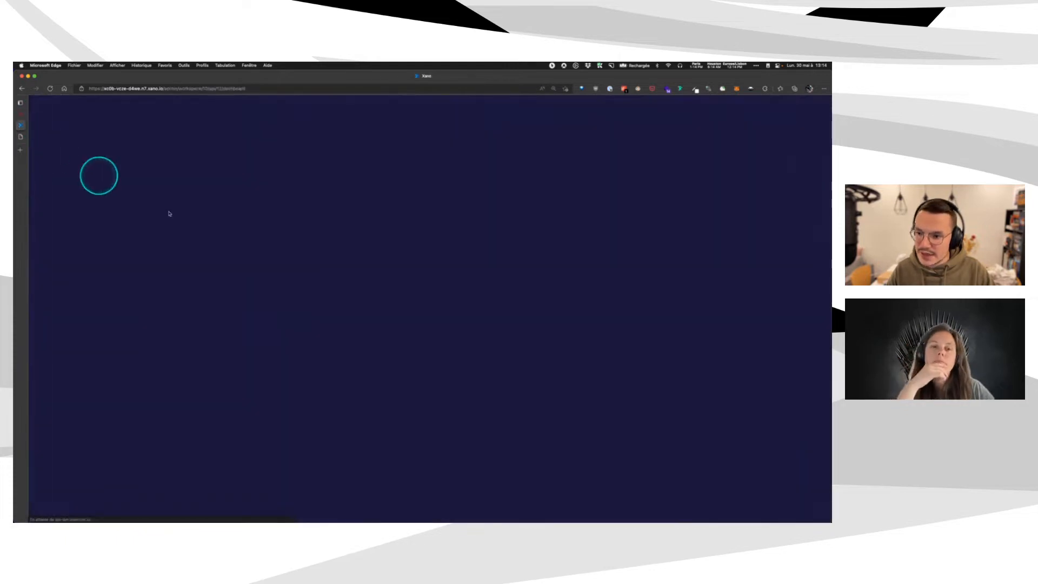
left_click(101, 221)
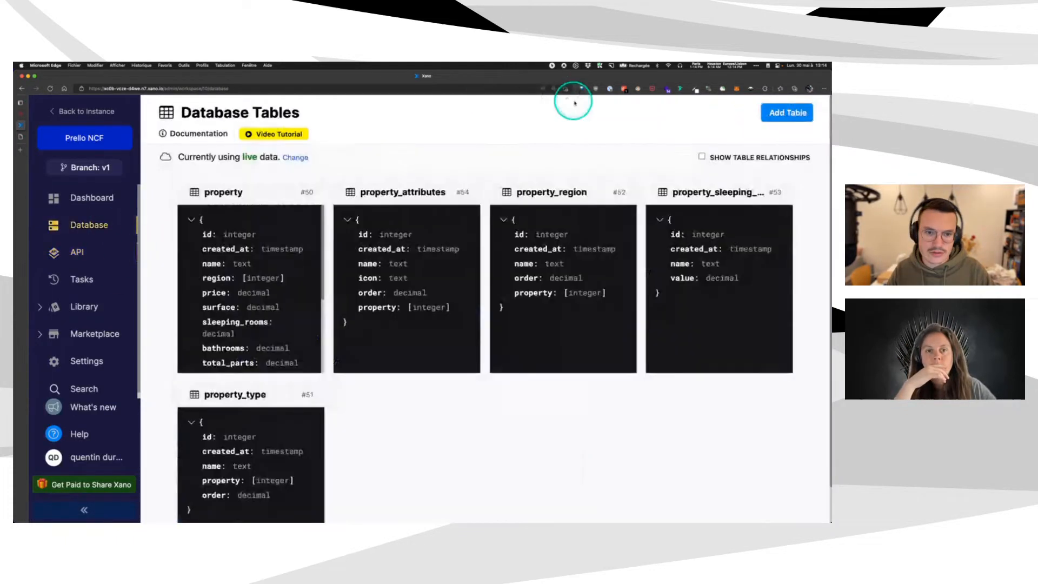
left_click(552, 88)
left_click(517, 100)
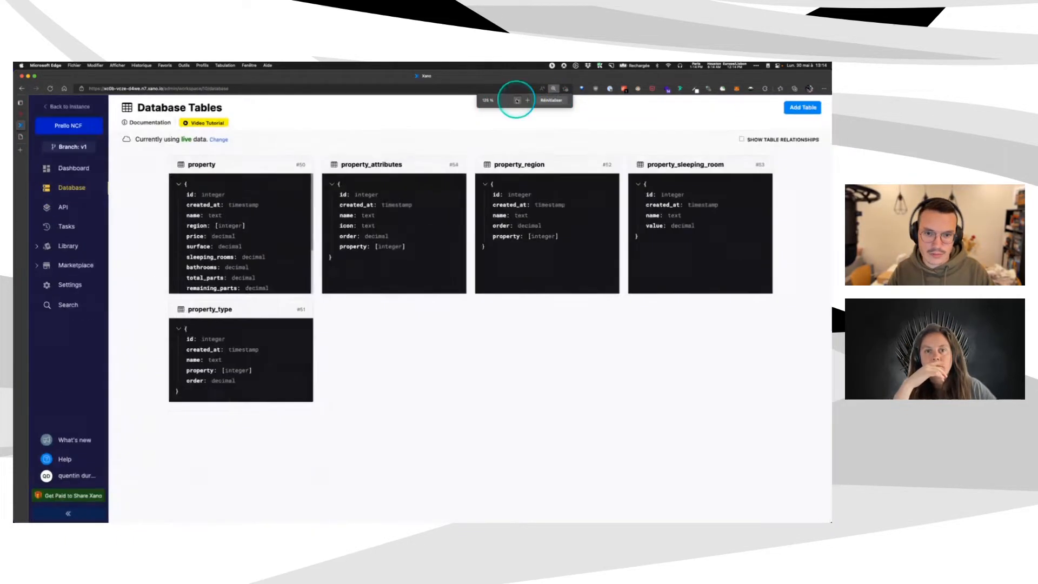
left_click(232, 224)
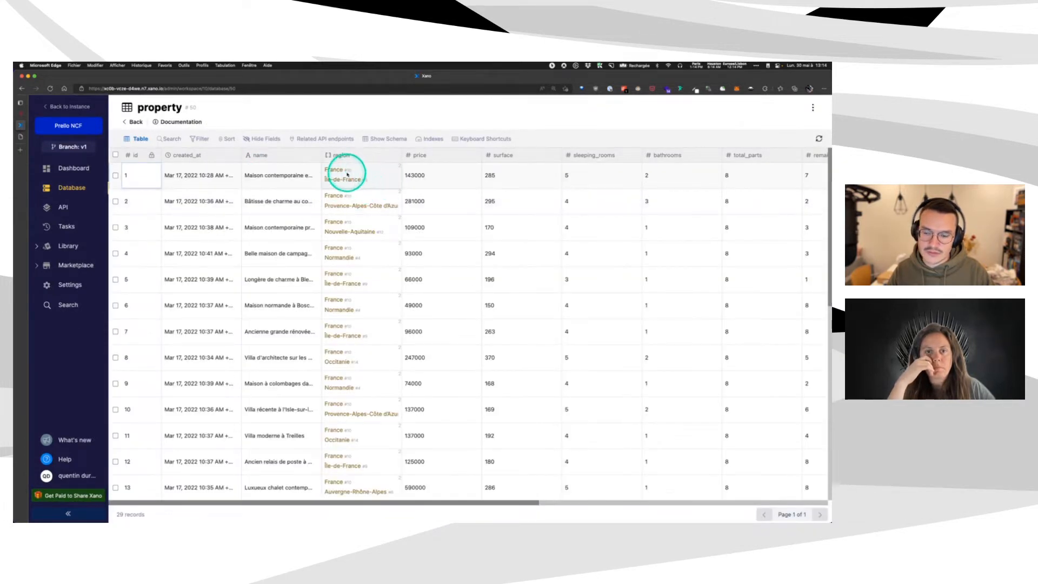
left_click(19, 139)
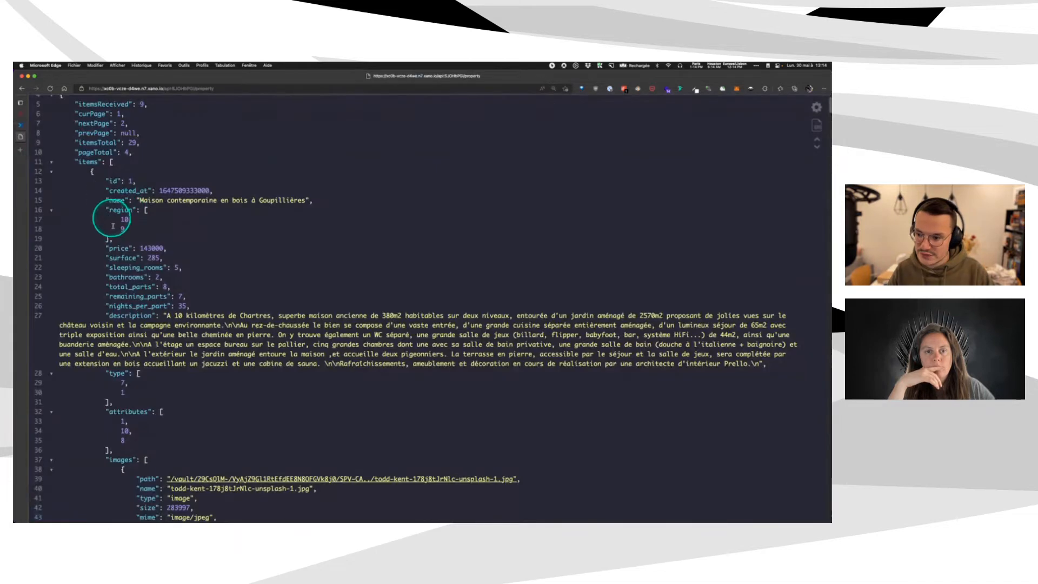
left_click_drag(108, 210, 129, 239)
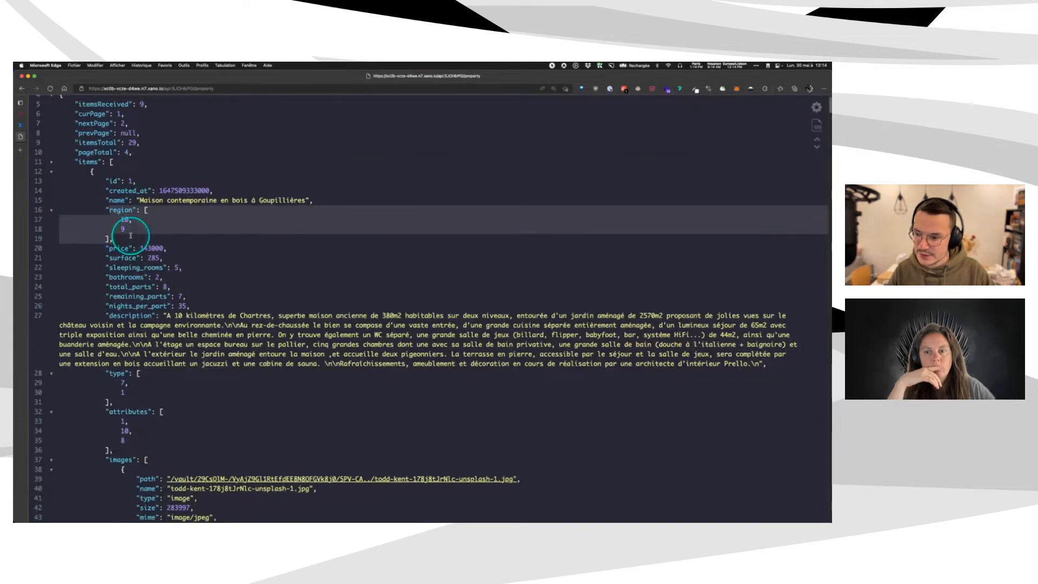
Switch to the WeWeb editor, try binding the region text to the item's region field, and clear that formula.
left_click(20, 114)
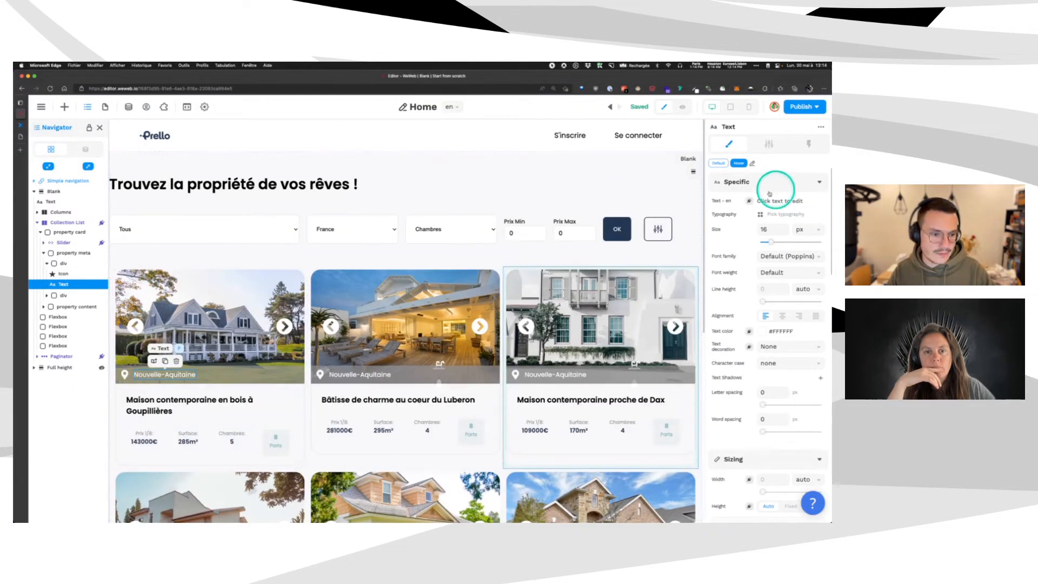
left_click(750, 201)
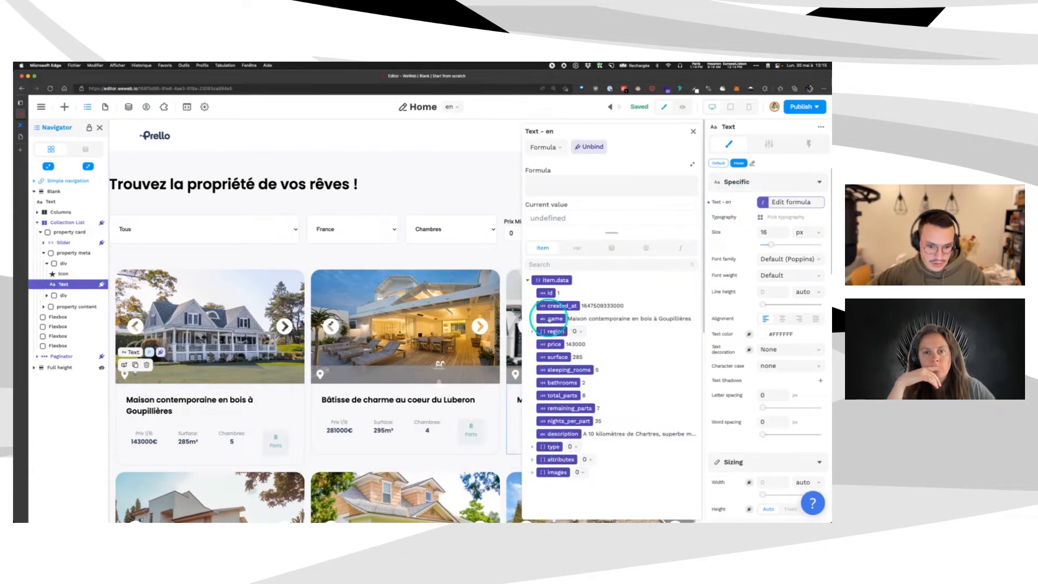
left_click(555, 331)
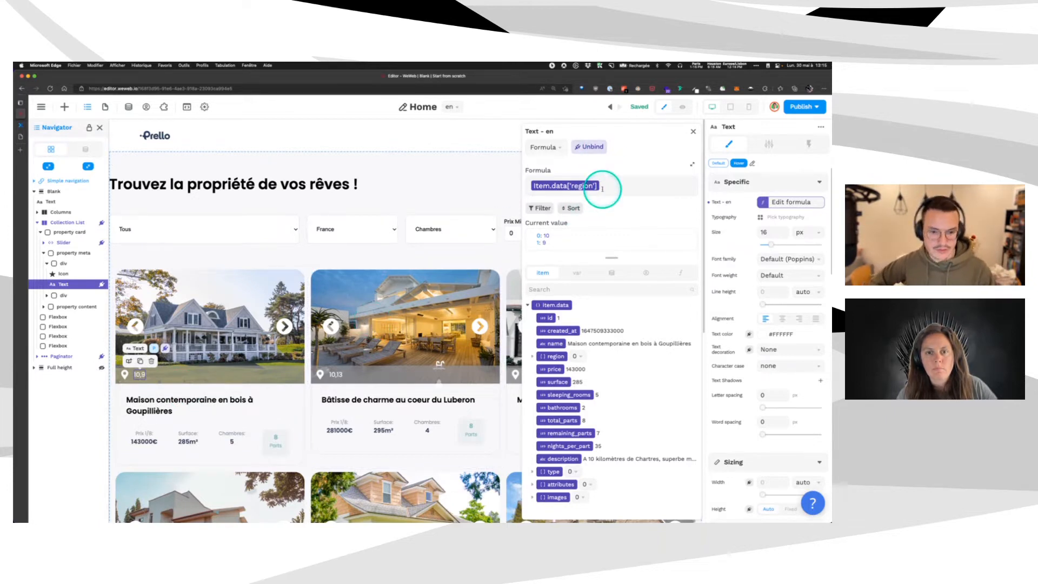
key("BackSpace")
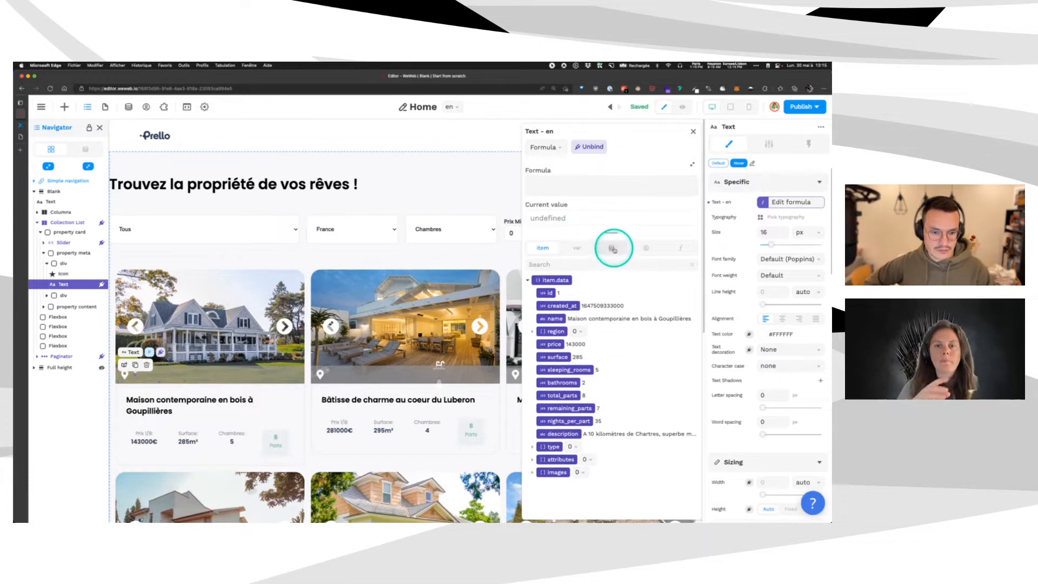
Expand the regions collection down to its first data item in the binding window and examine its fields.
left_click(612, 248)
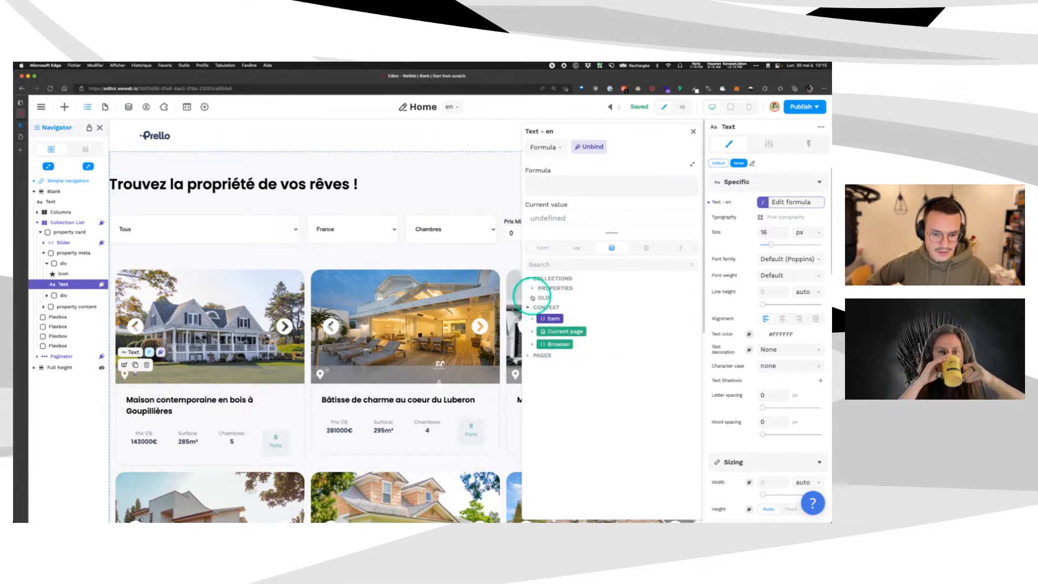
left_click(532, 291)
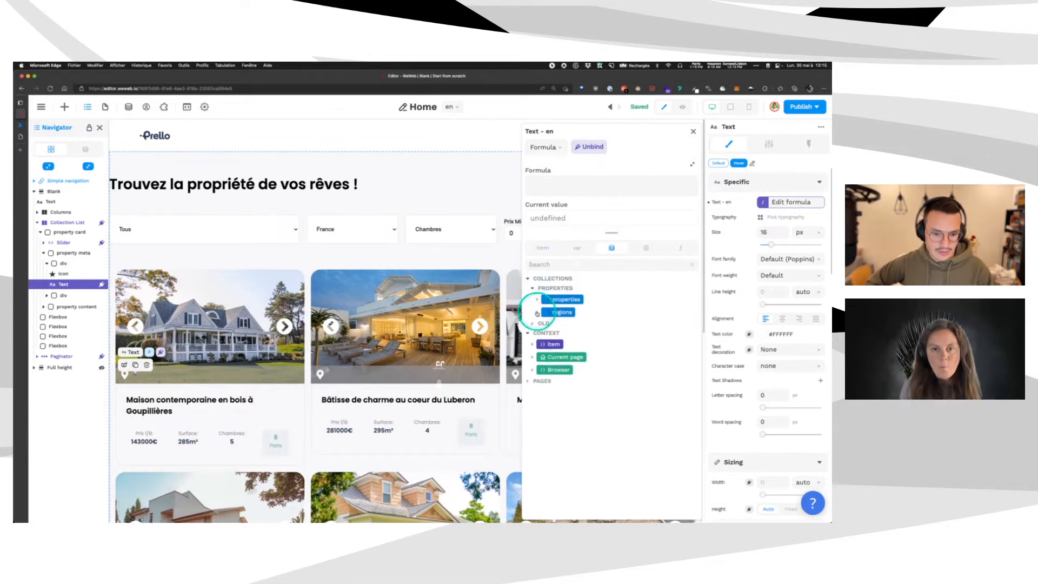
left_click(536, 313)
left_click(542, 325)
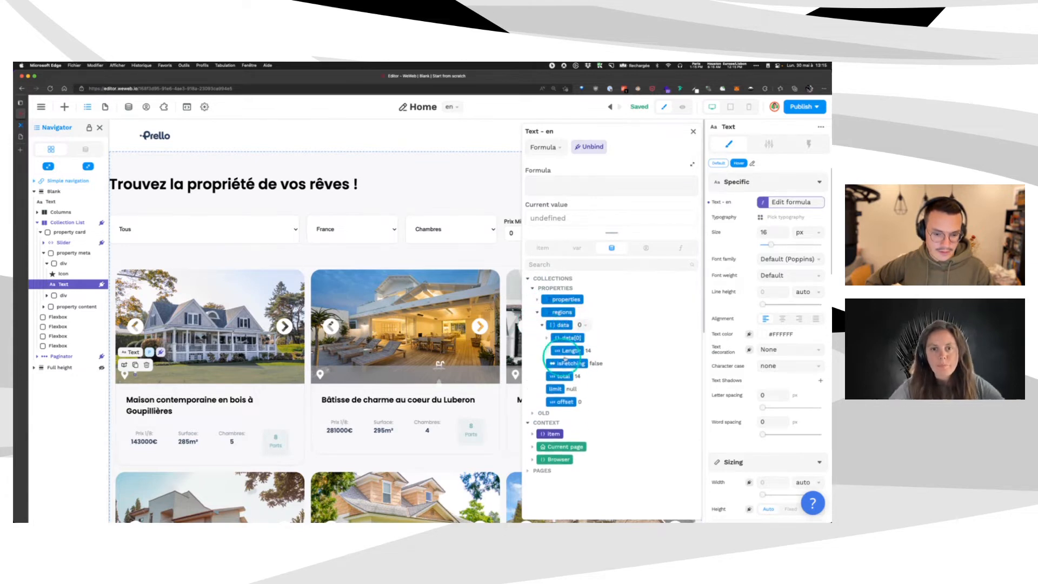
left_click(547, 337)
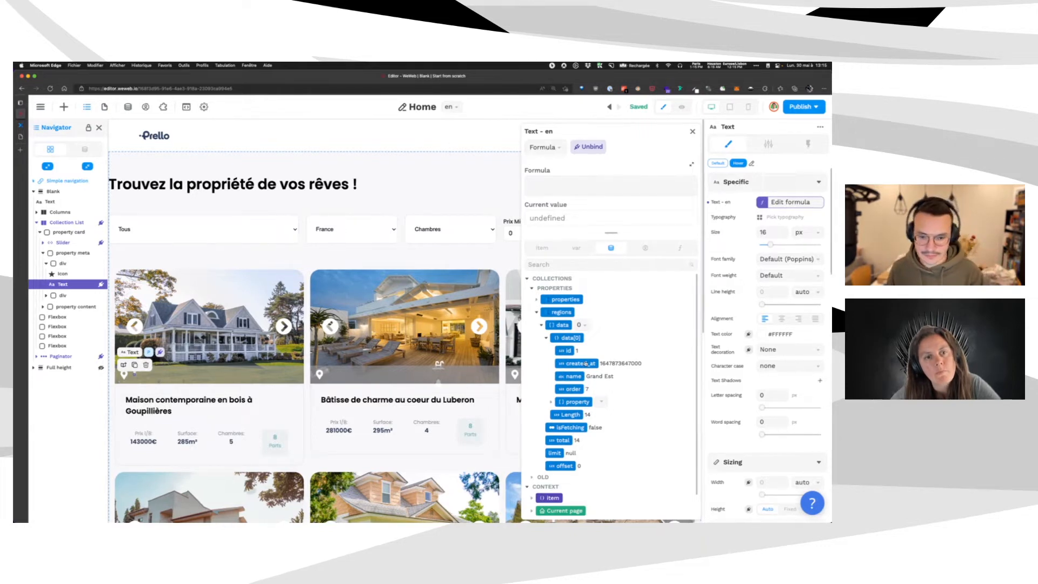
Set the region text's formula to lookupArray with the item's region array and the regions collection as arguments.
left_click(549, 251)
left_click(568, 189)
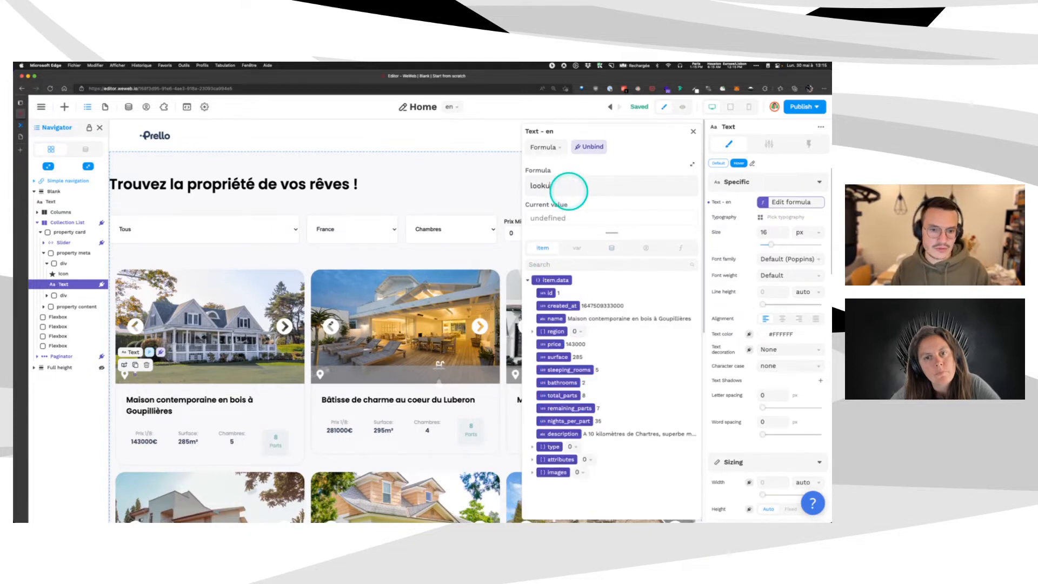
type("lookup (")
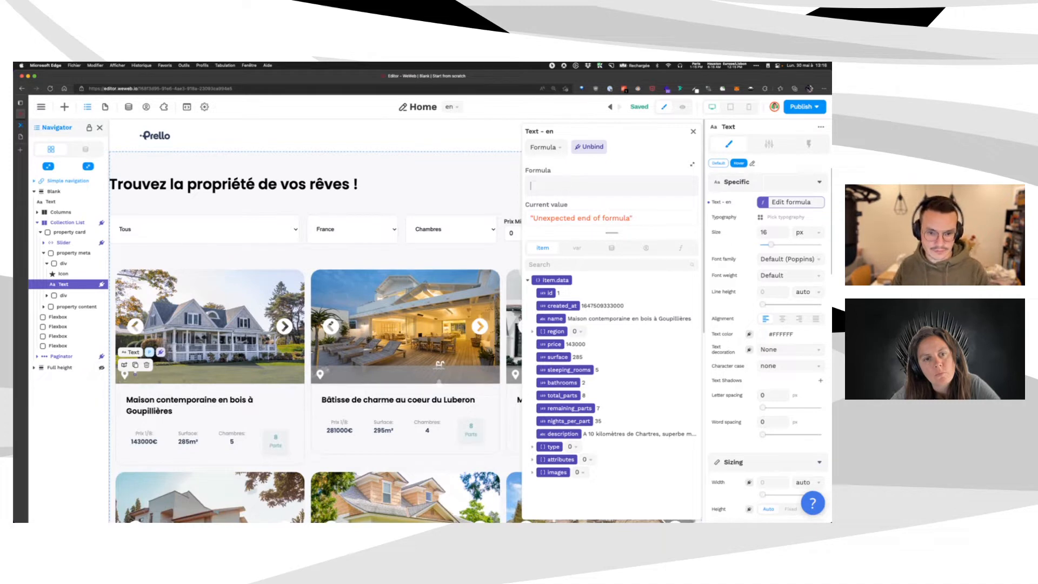
type("lookupA")
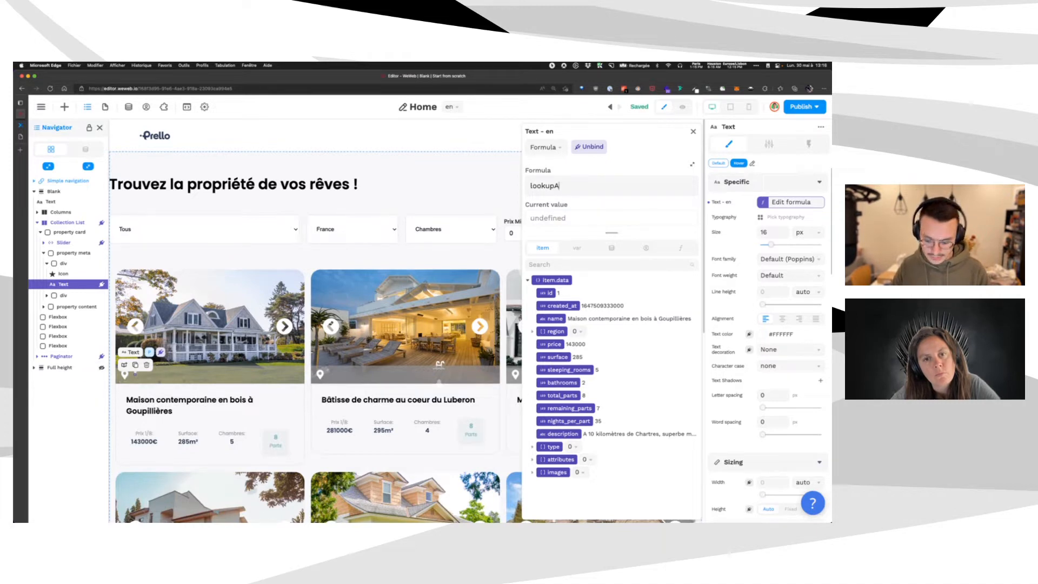
type("rray (")
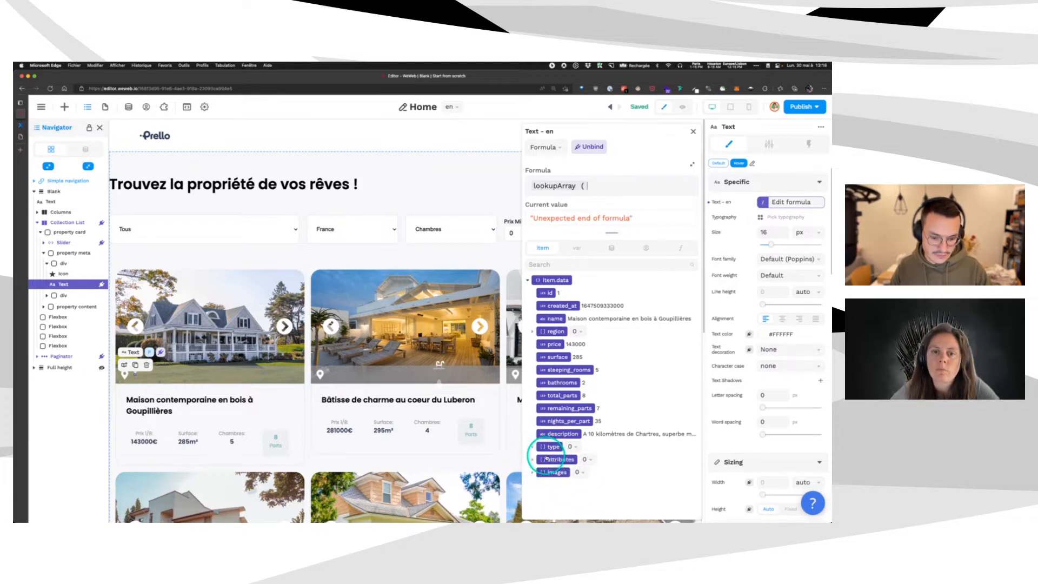
left_click(532, 331)
left_click(532, 332)
left_click(555, 331)
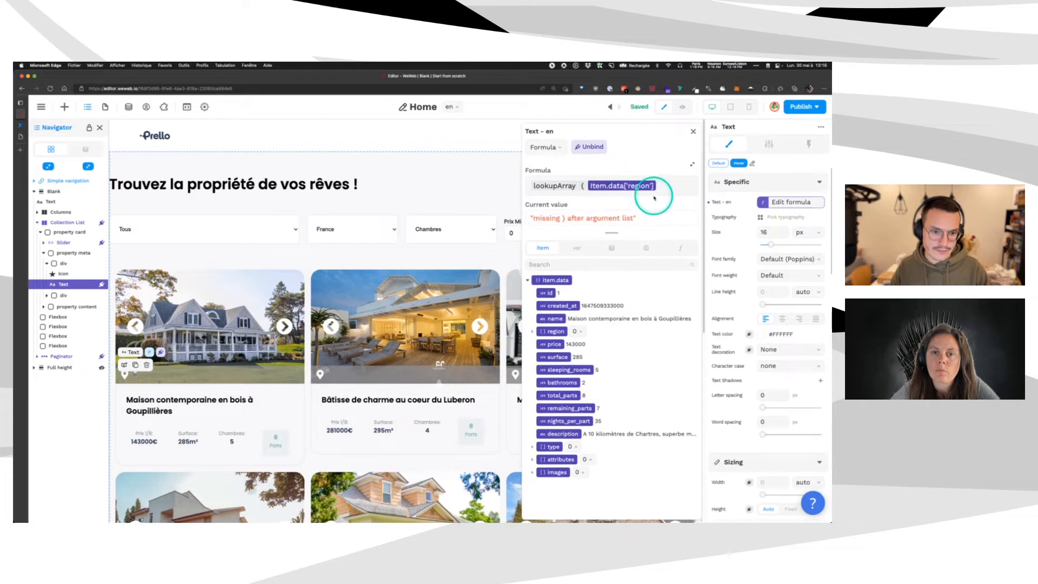
left_click(612, 247)
left_click(536, 288)
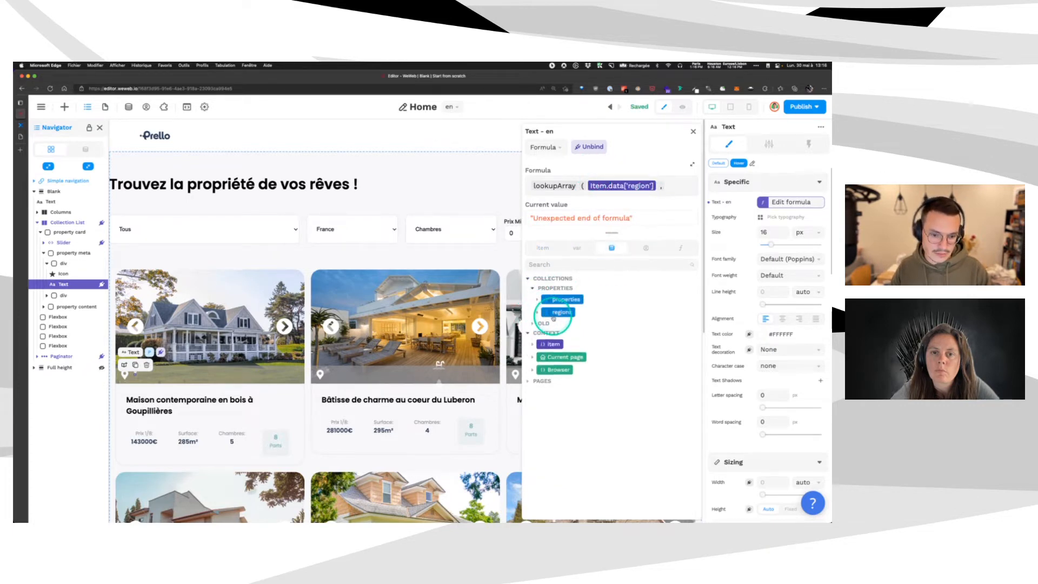
left_click(560, 312)
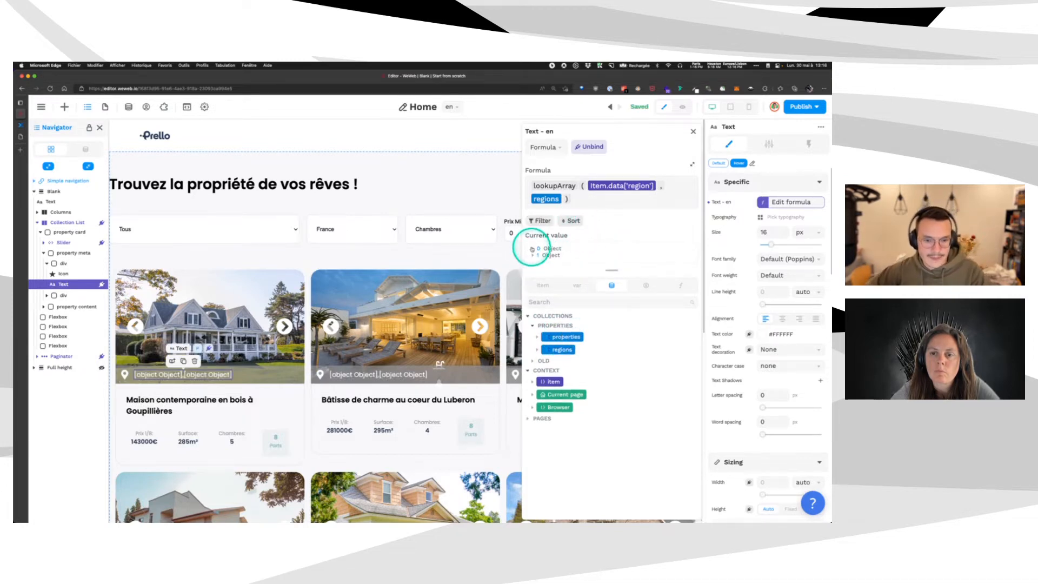
Expand both region objects in the formula's current value and inspect their fields.
left_click(532, 248)
left_click(533, 291)
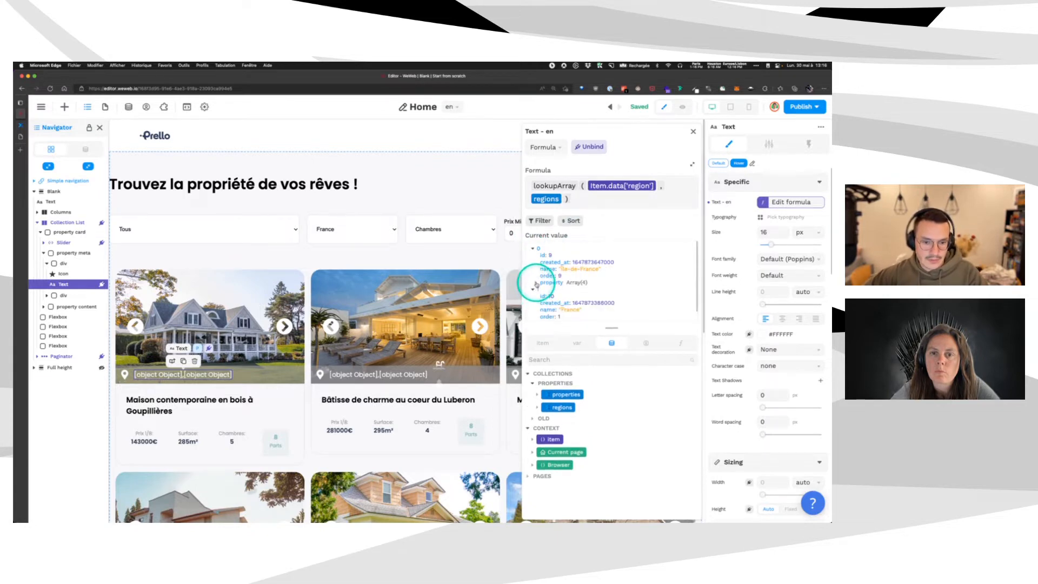
scroll(547, 292, "down", 1)
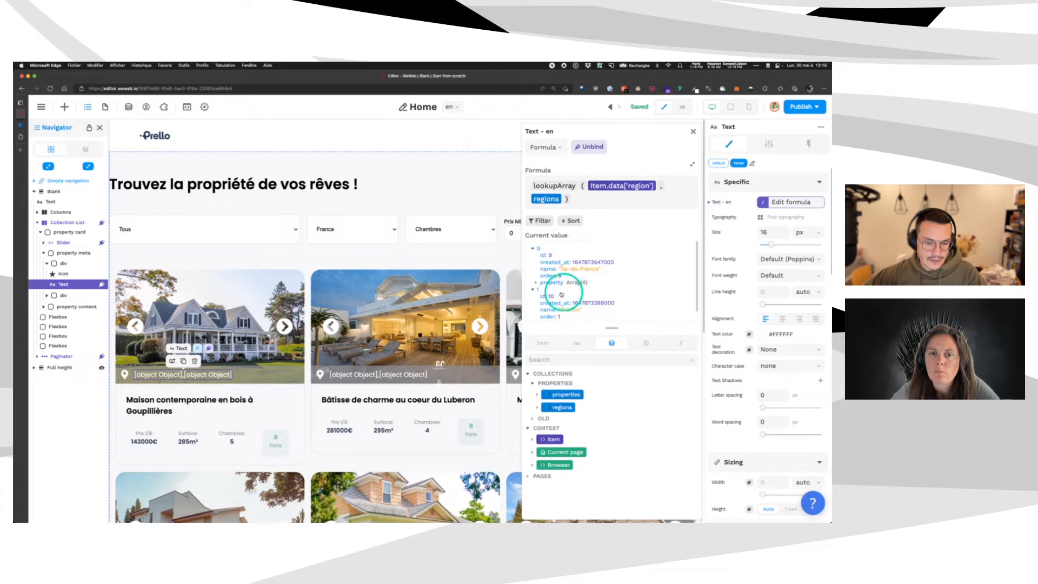
Try adding "id" as the third argument of the lookupArray formula and expand the first region object in the current value.
scroll(571, 238, "up", 1)
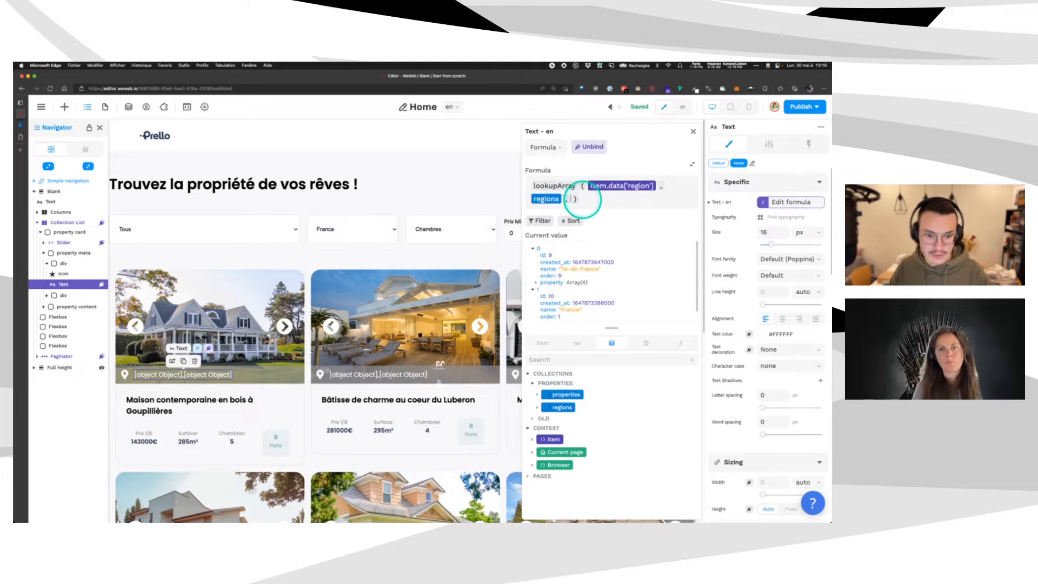
type(",")
type("''")
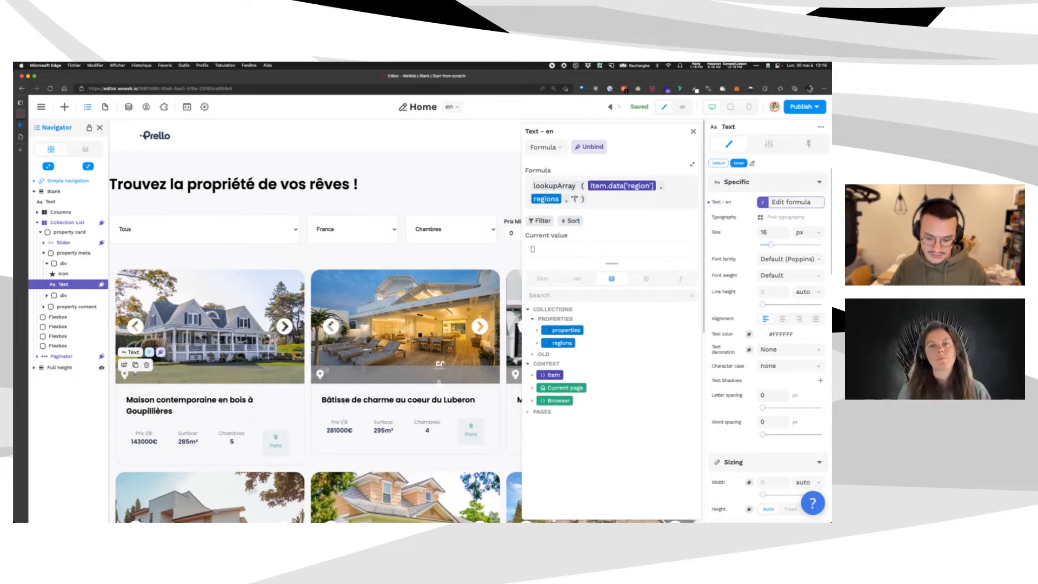
type("\"")
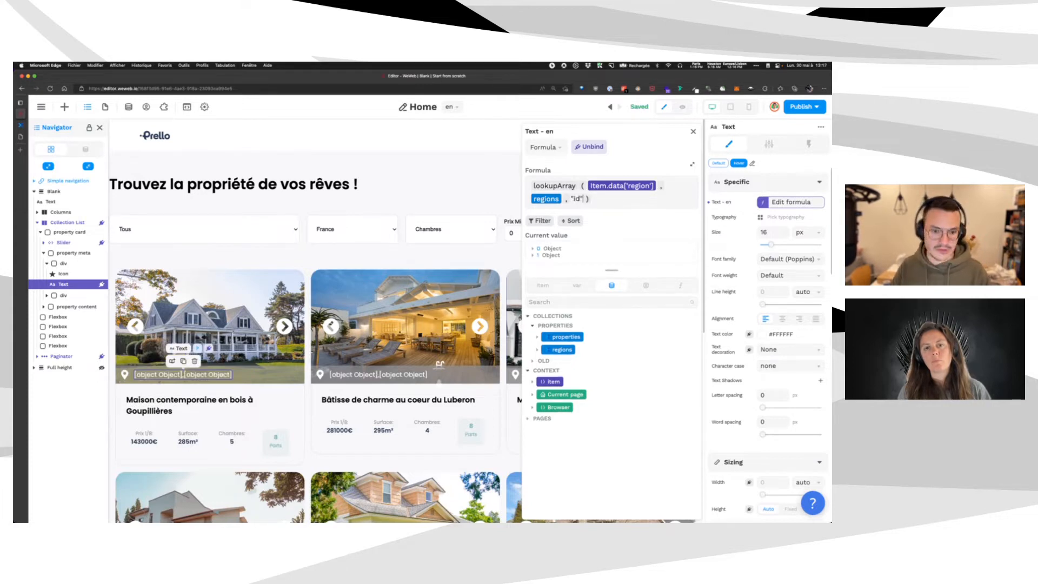
left_click(535, 249)
left_click(545, 289)
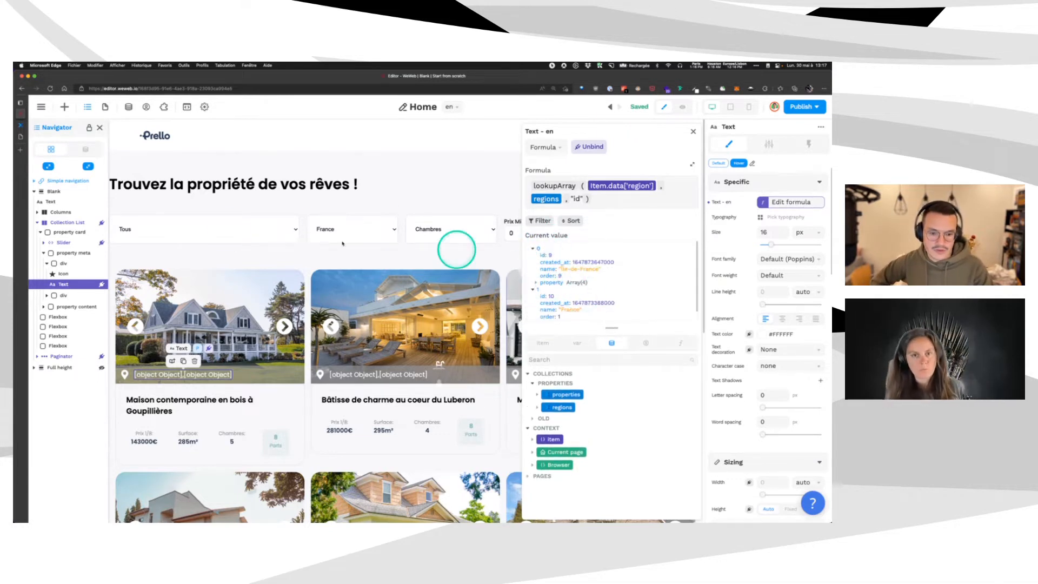
Switch to Xano and examine the pairs of regions assigned to each record in the property table.
left_click(28, 125)
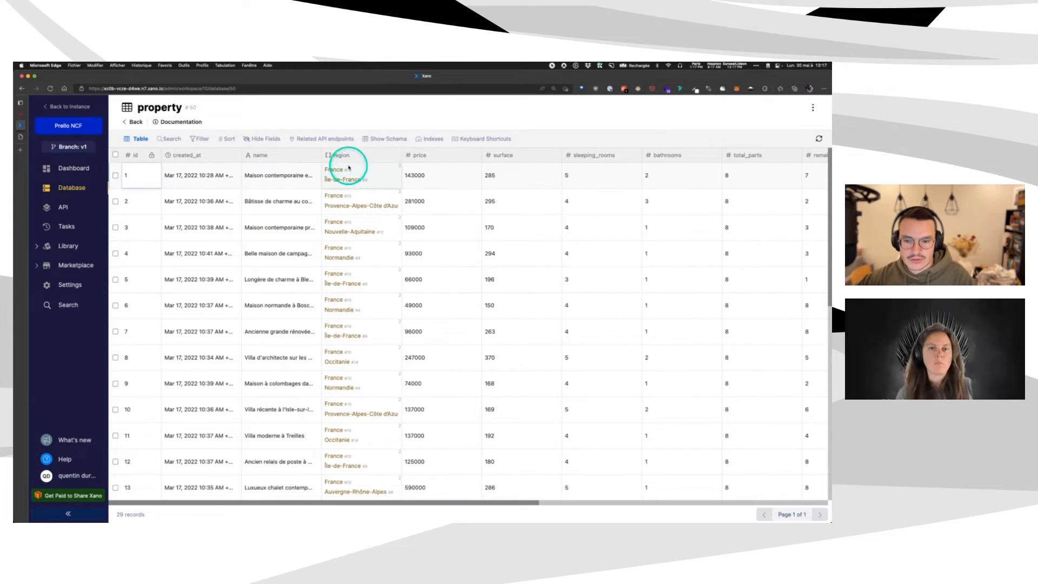
scroll(354, 420, "down", 1)
scroll(354, 419, "down", 4)
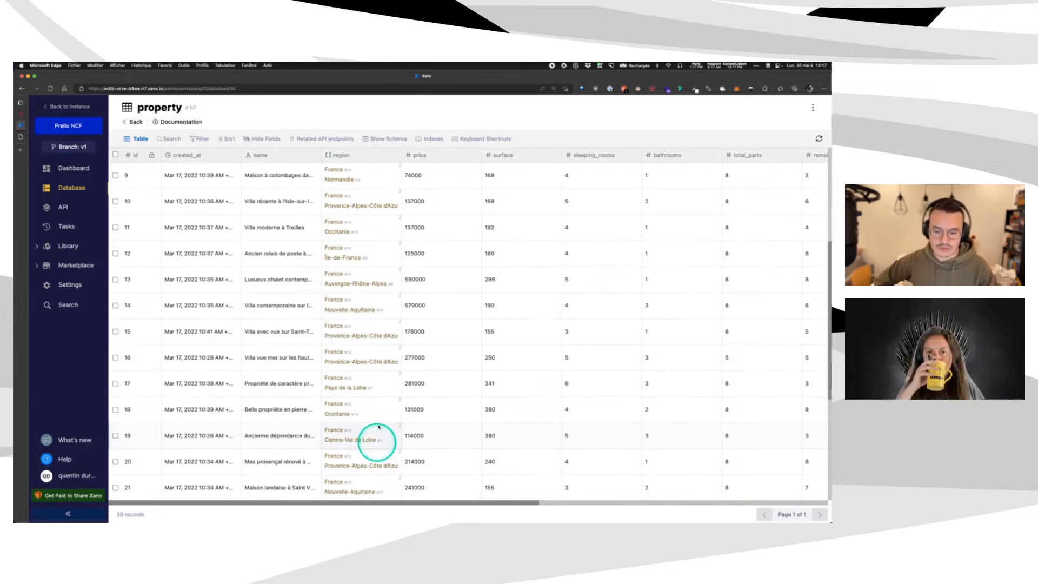
scroll(380, 380, "up", 4)
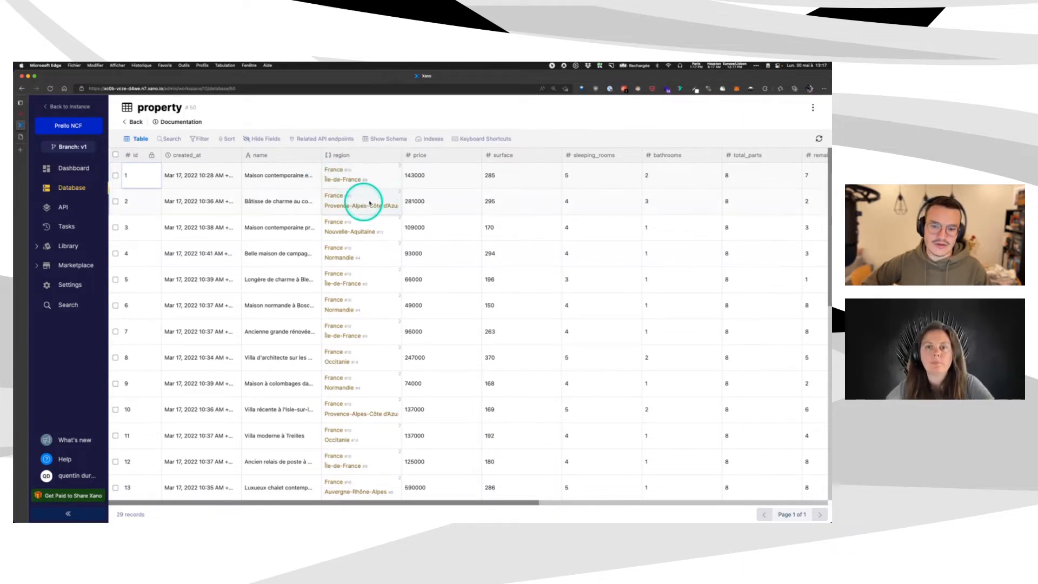
Switch back to the WeWeb editor and clear the whole lookupArray formula from the region text.
left_click(21, 119)
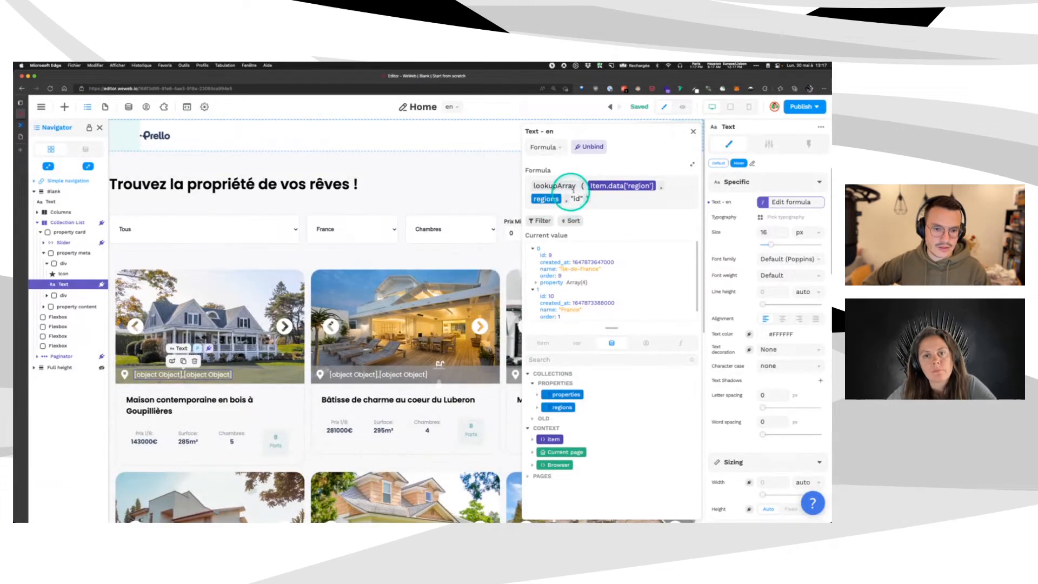
key("BackSpace")
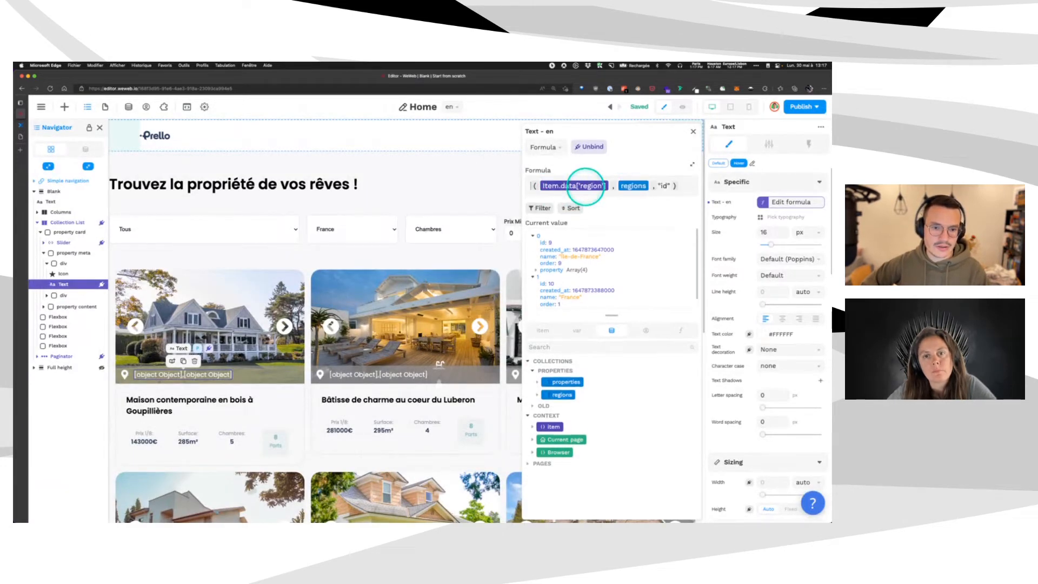
left_click(677, 184)
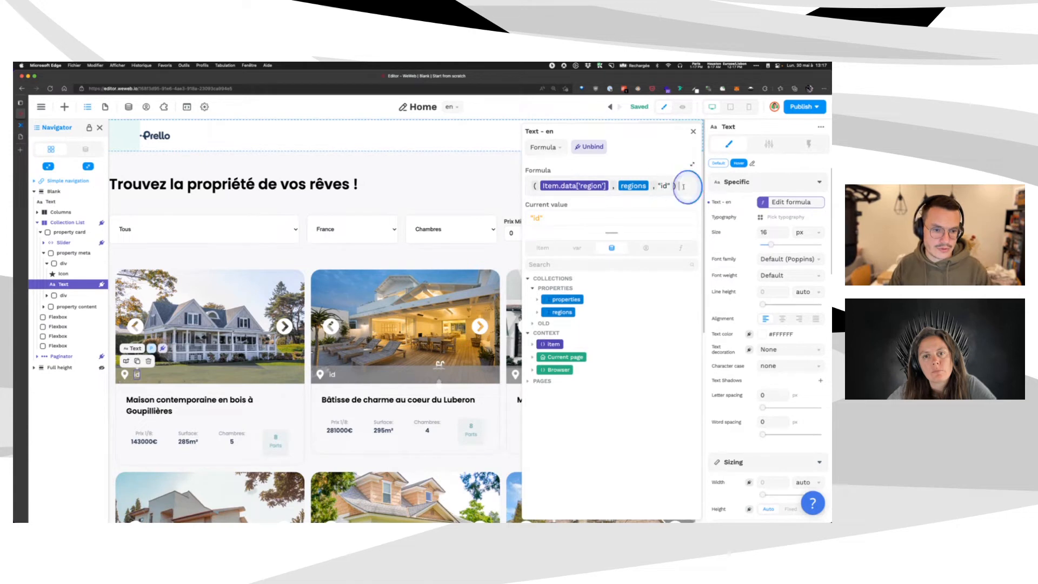
key("BackSpace")
key("BackSpace")
key("BackSpace")
key("BackSpace")
key("BackSpace")
key("BackSpace")
key("BackSpace")
key("BackSpace")
key("BackSpace")
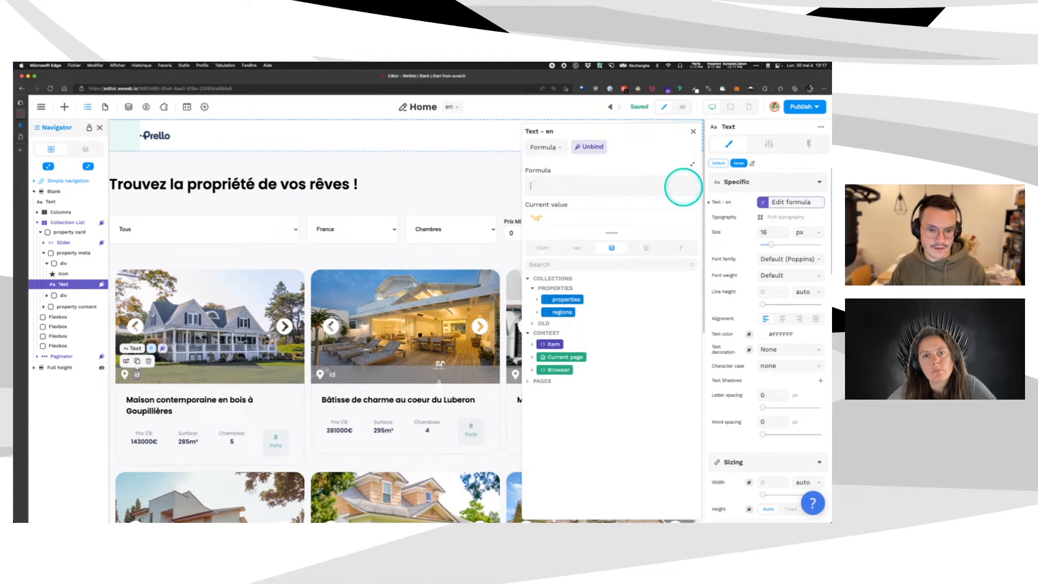
Set the region text's formula to lookup with the item's region[0] and the regions collection as arguments.
type("lookup (")
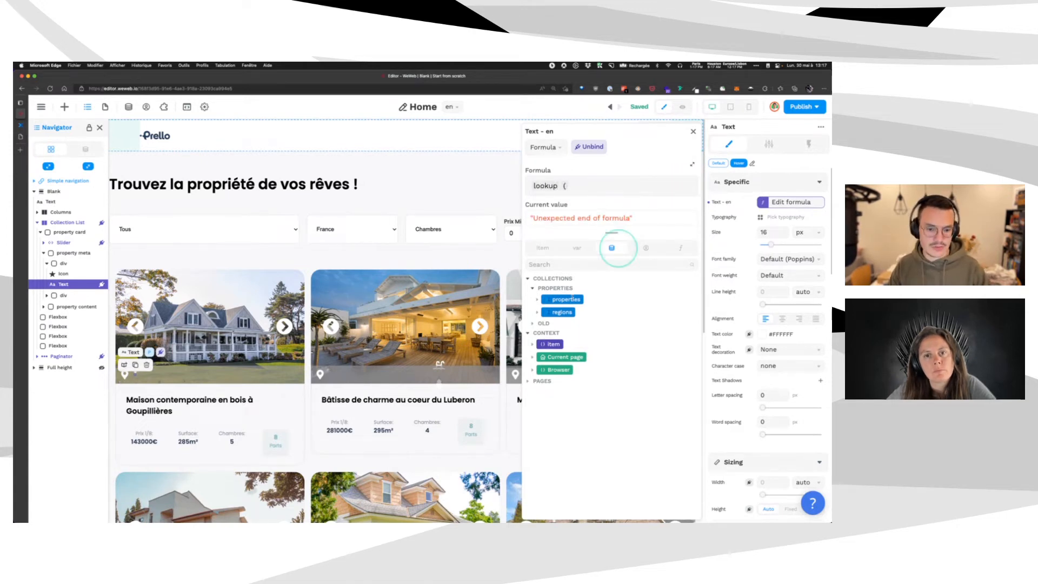
left_click(536, 252)
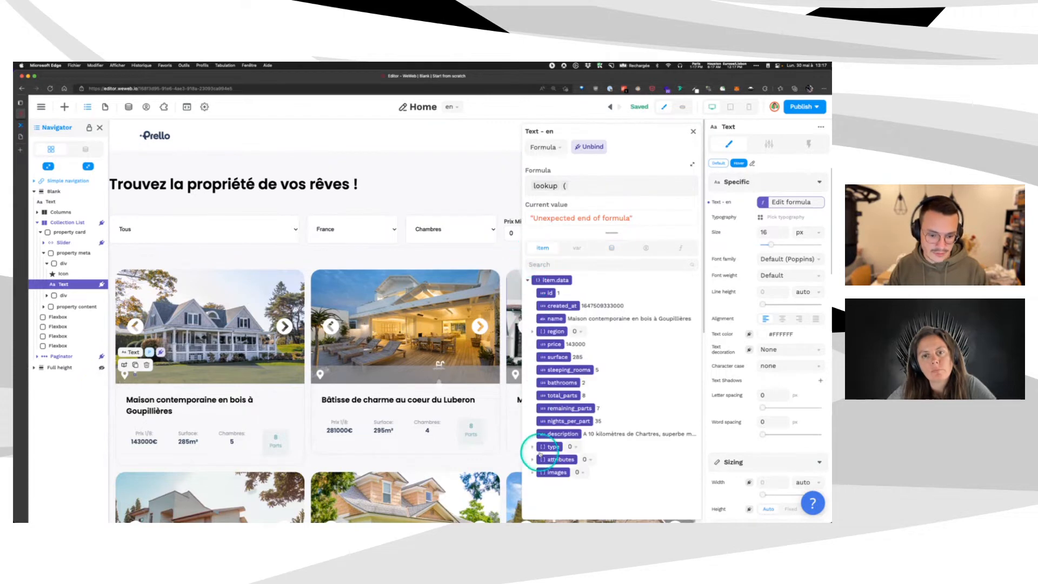
left_click(531, 332)
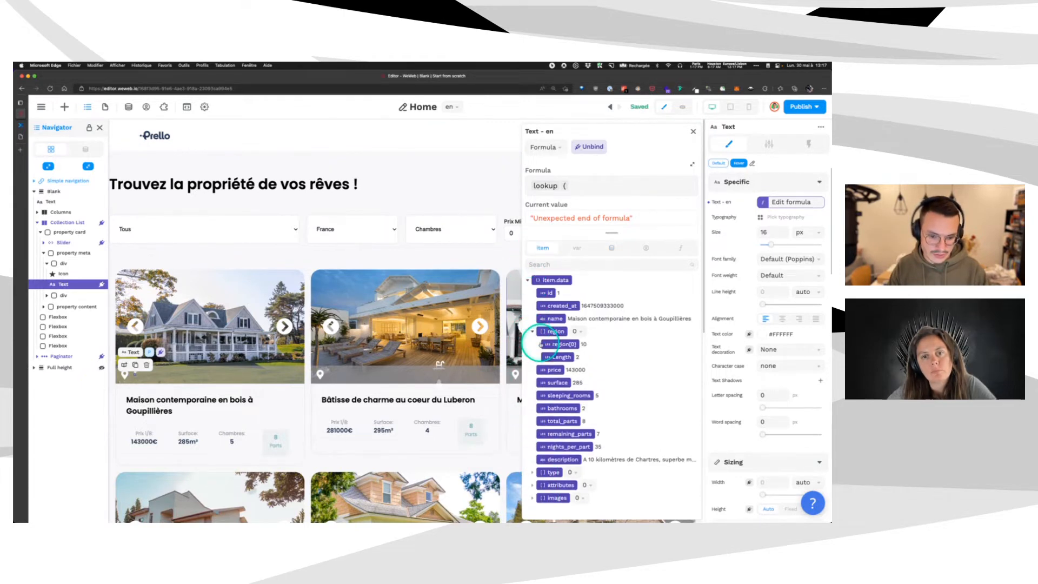
left_click(557, 344)
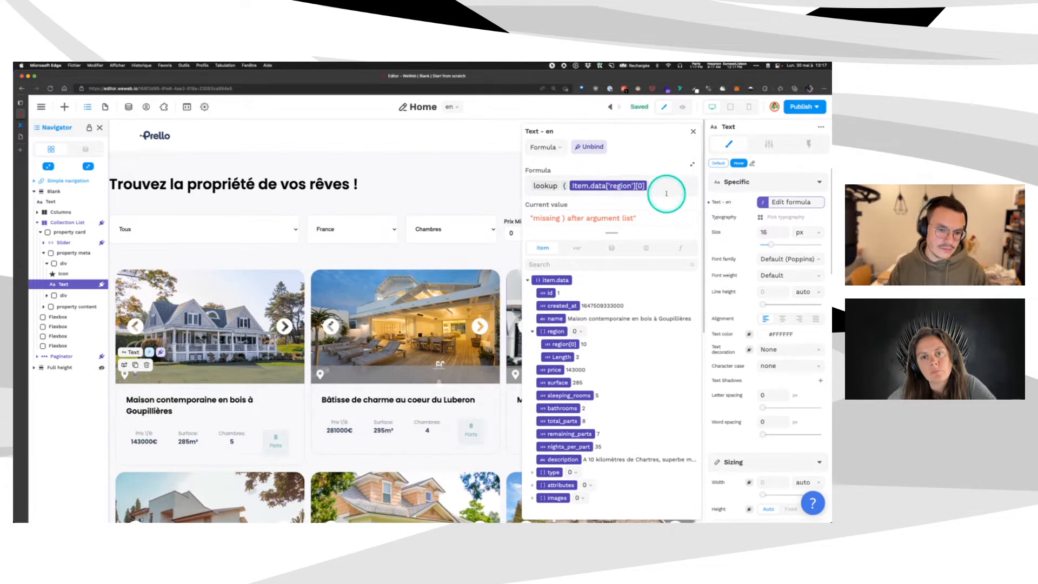
left_click(612, 248)
left_click(533, 286)
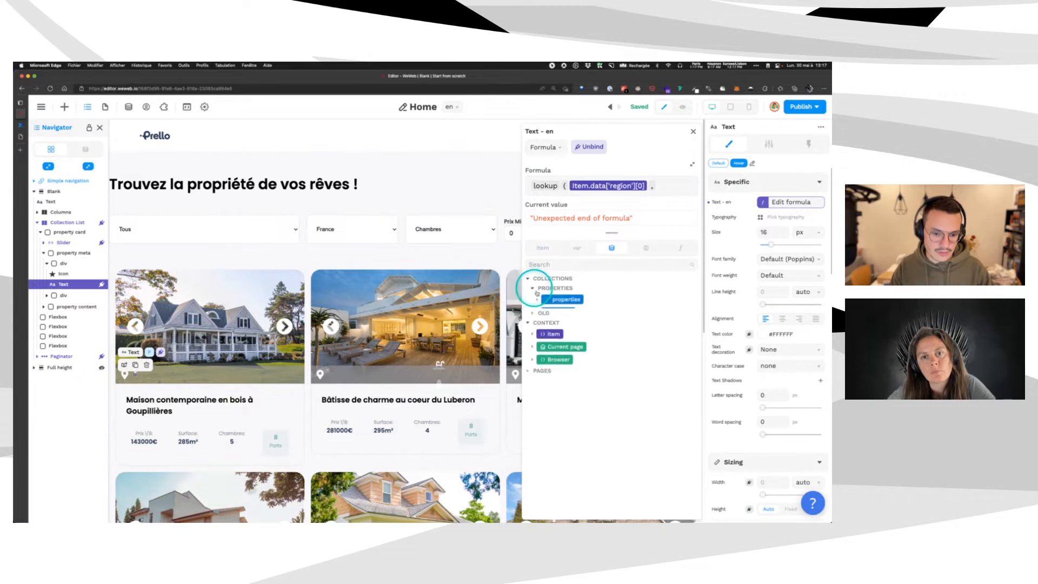
left_click(562, 312)
type(")")
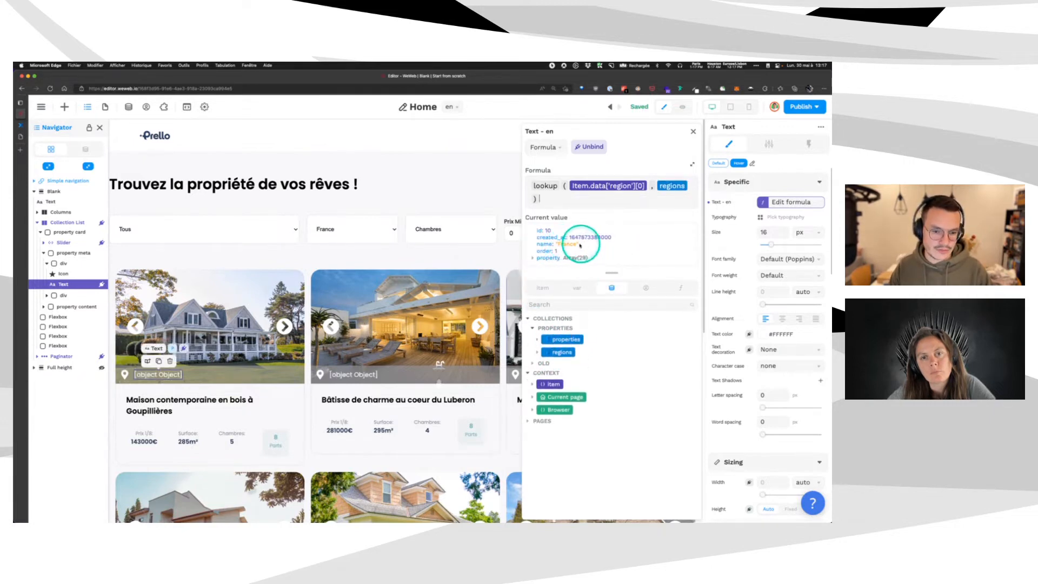
Replace the lookup's first argument with the item's second region entry, region[1].
left_click(538, 289)
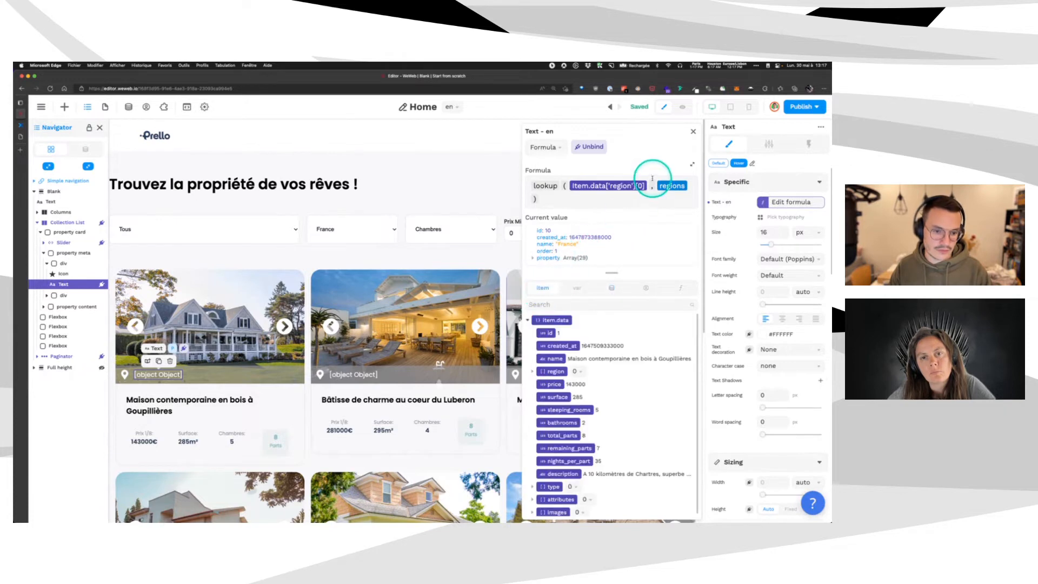
left_click(647, 185)
key("BackSpace")
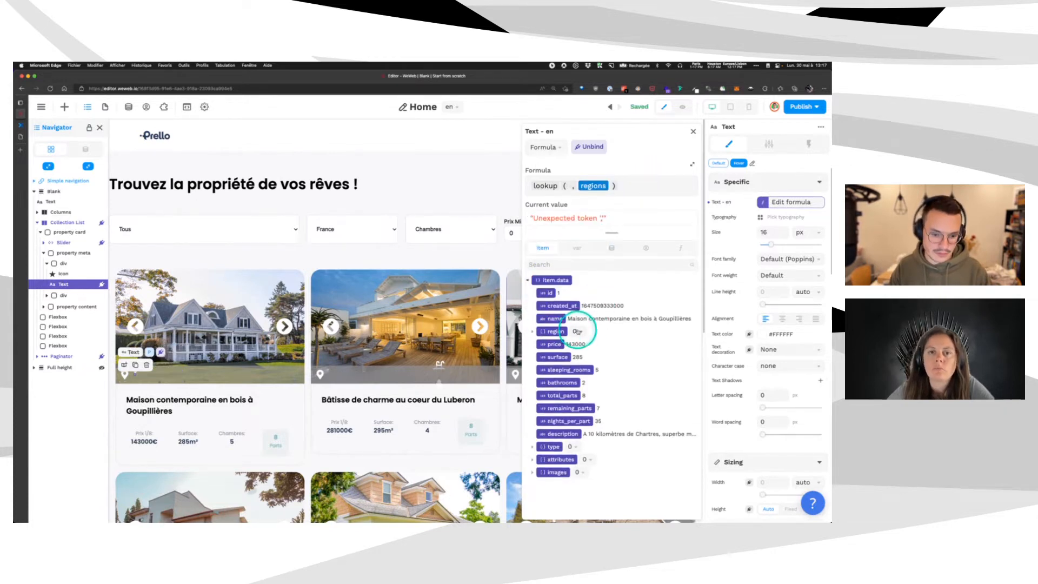
left_click(577, 331)
left_click(576, 361)
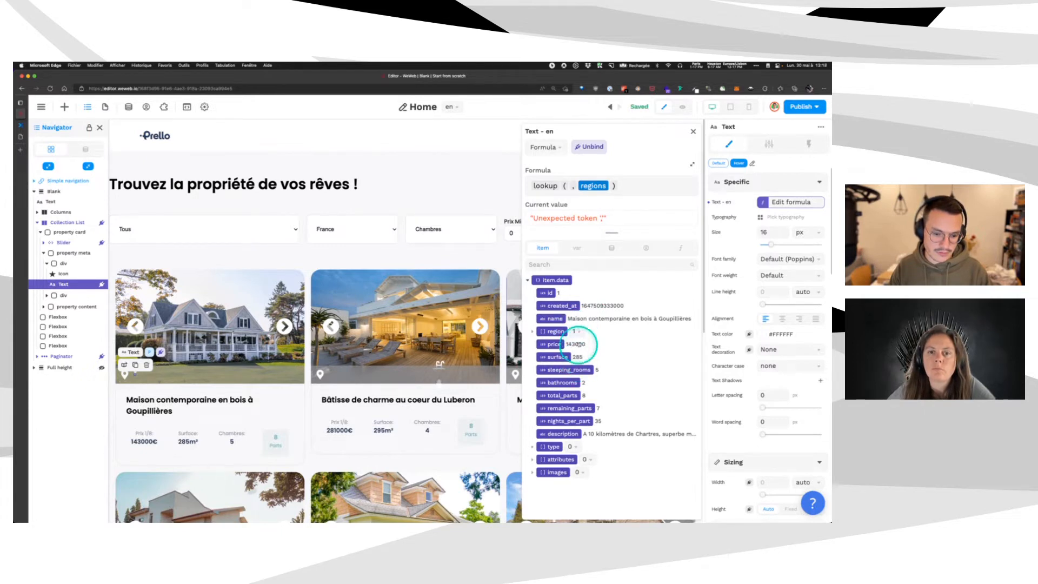
left_click(535, 335)
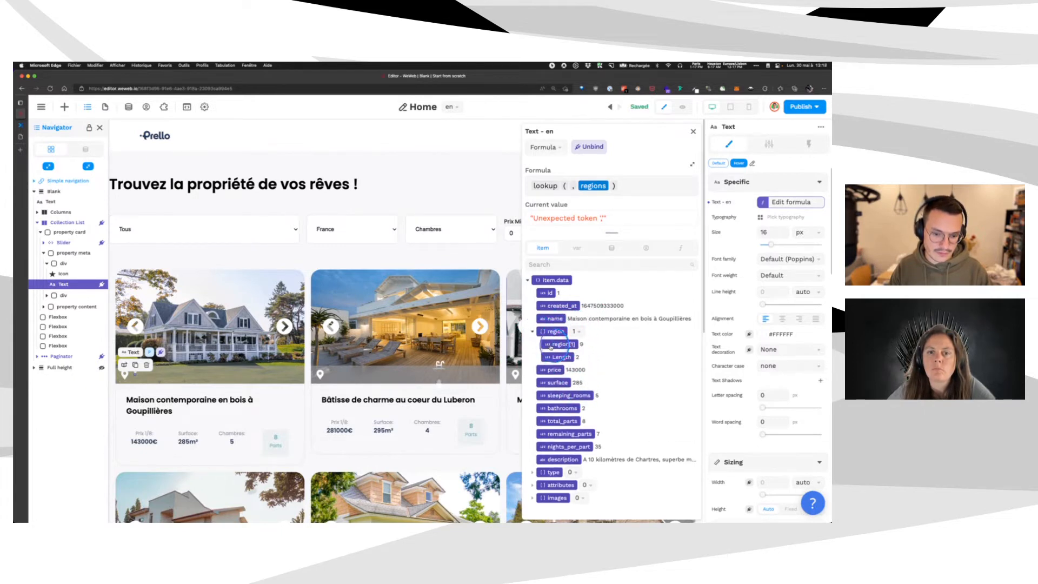
left_click(557, 344)
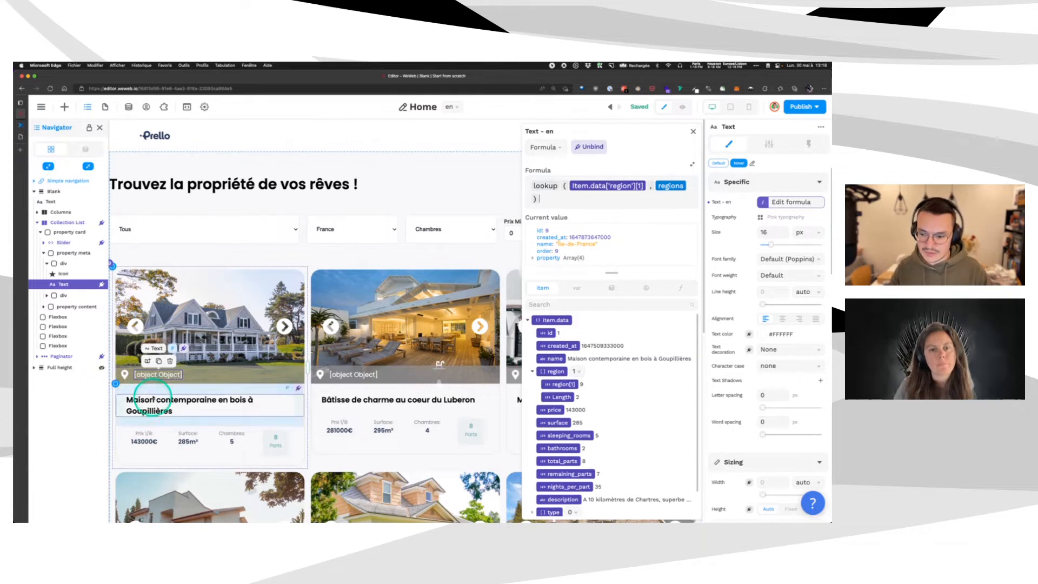
Append .name to the lookup formula, close the binding window, and check the region names across the property cards.
left_click(163, 375)
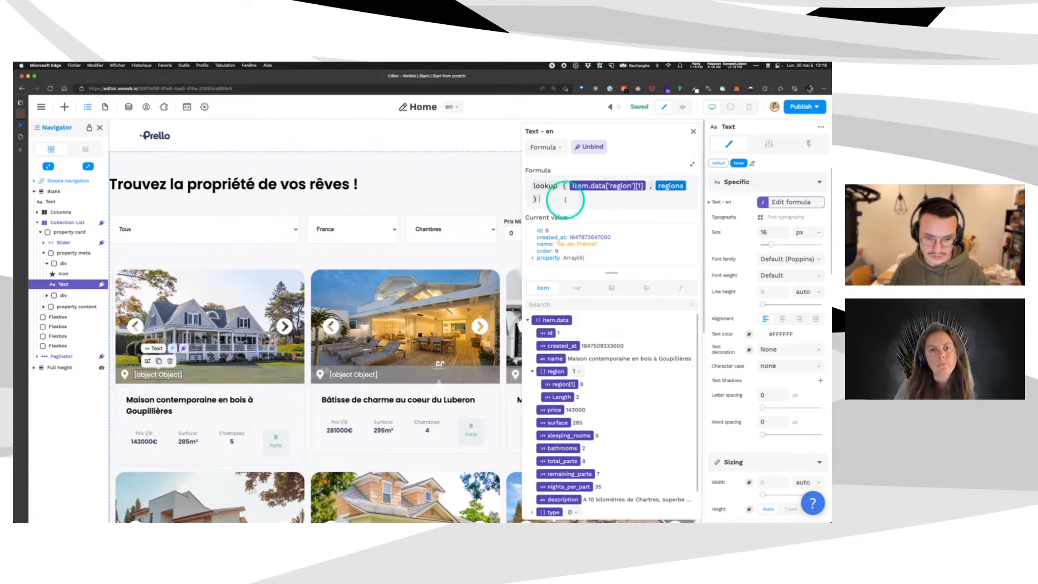
type(".name")
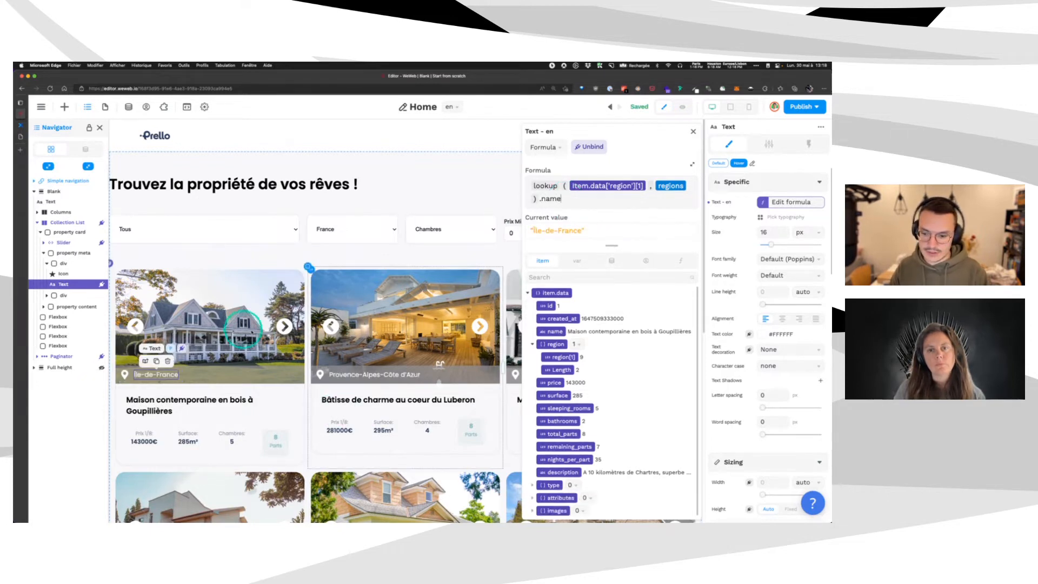
left_click(694, 132)
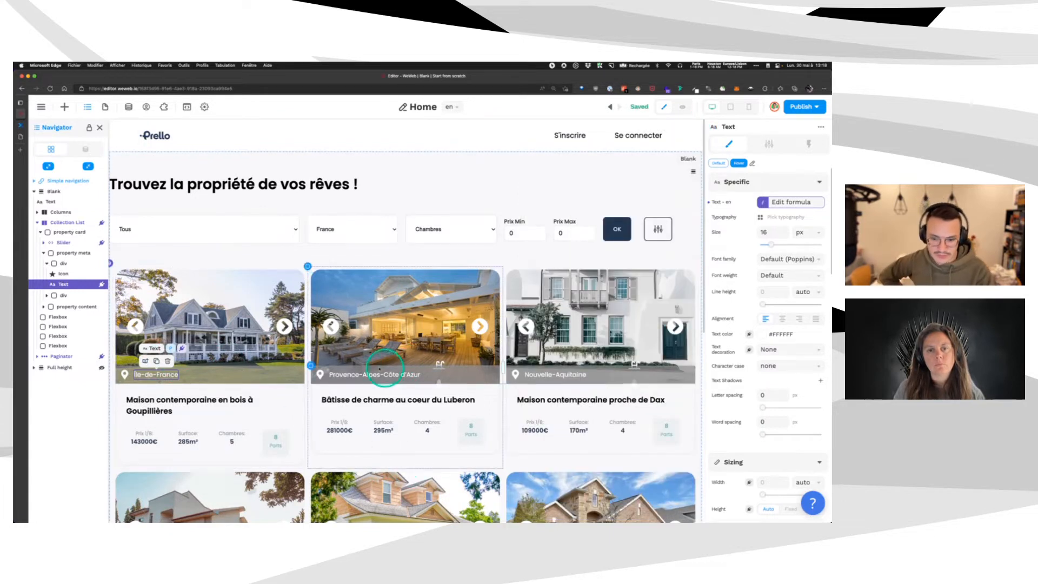
scroll(380, 368, "down", 4)
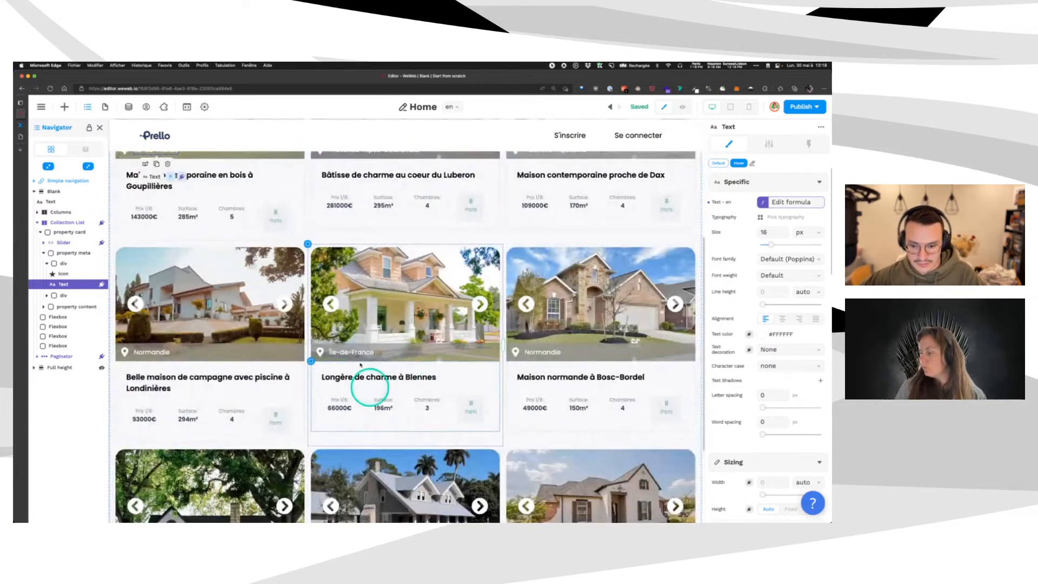
scroll(301, 308, "up", 4)
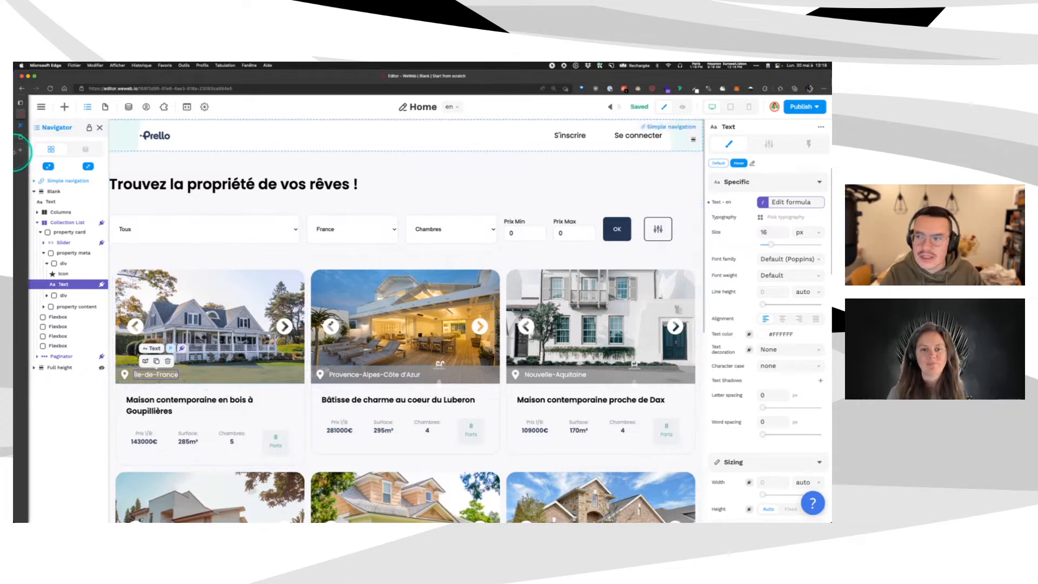
Open the collections list and delete the properties_old Airtable collection.
left_click(21, 124)
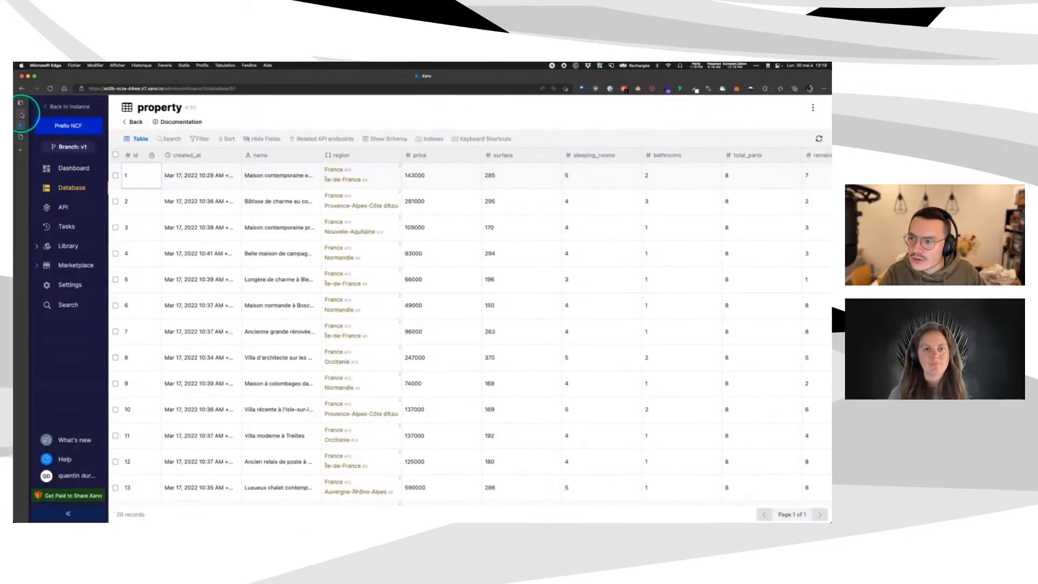
left_click(22, 116)
left_click(128, 106)
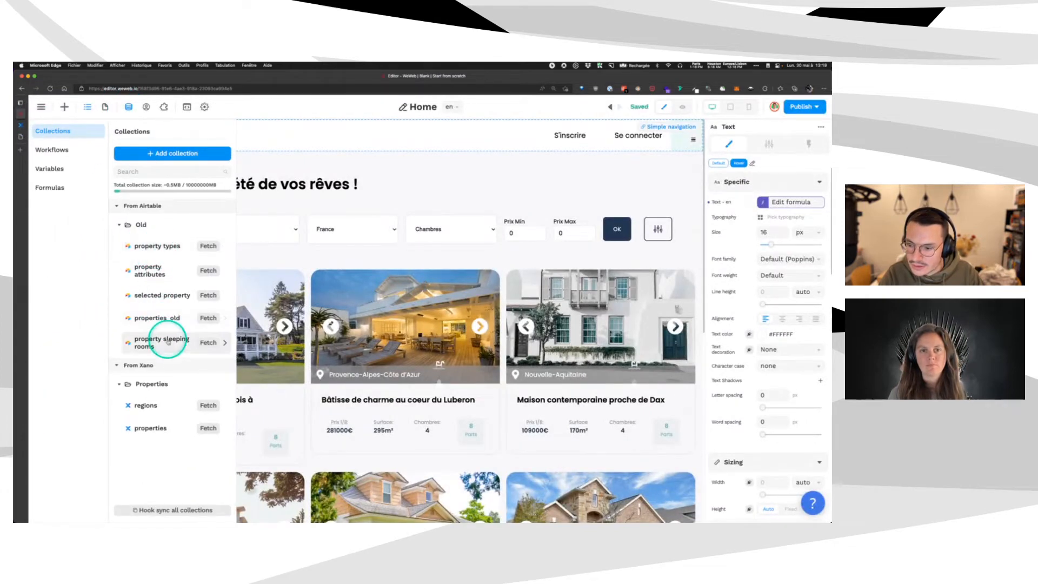
left_click(165, 318)
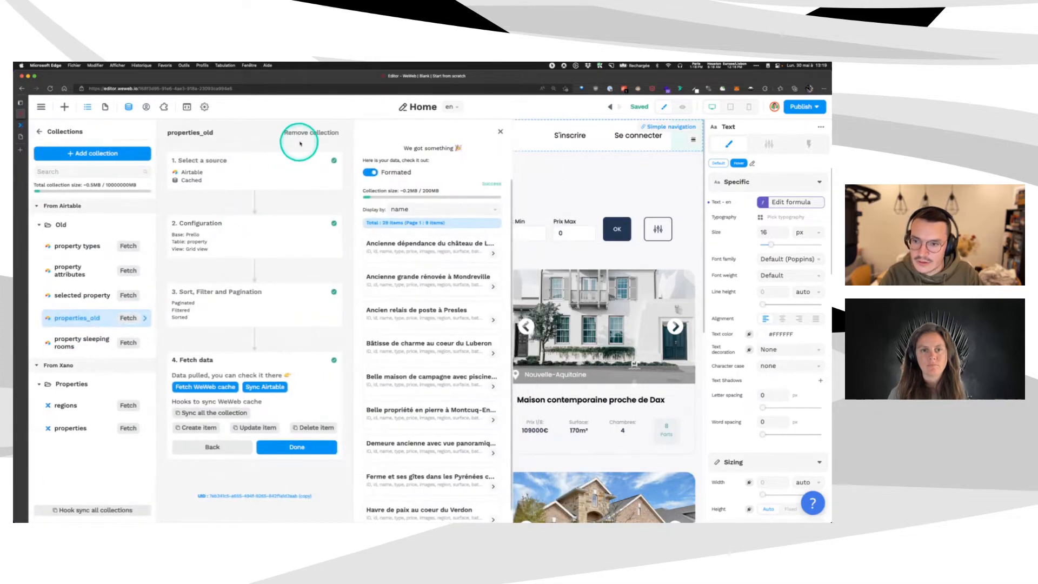
left_click(302, 137)
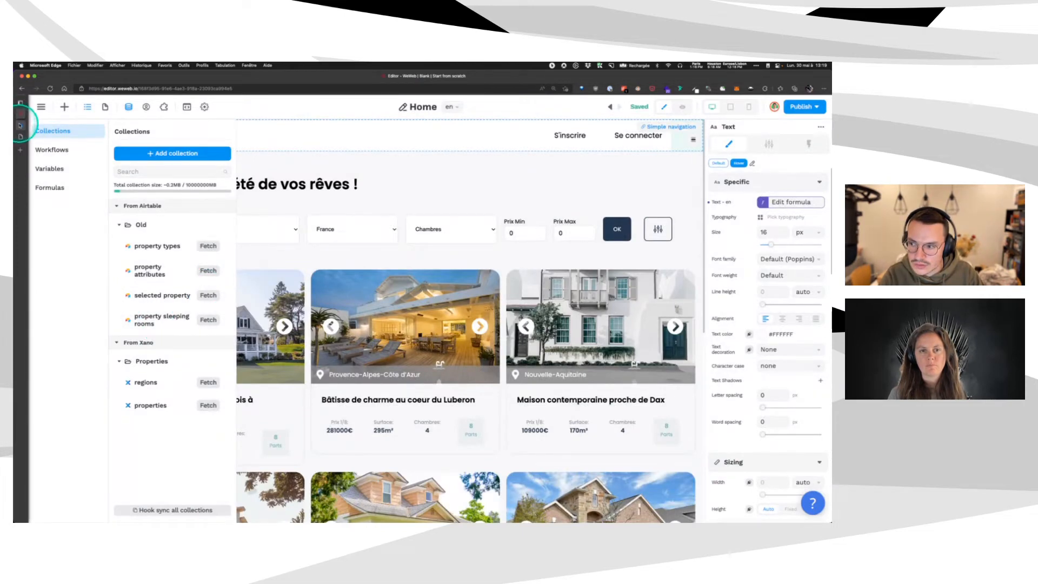
left_click(20, 124)
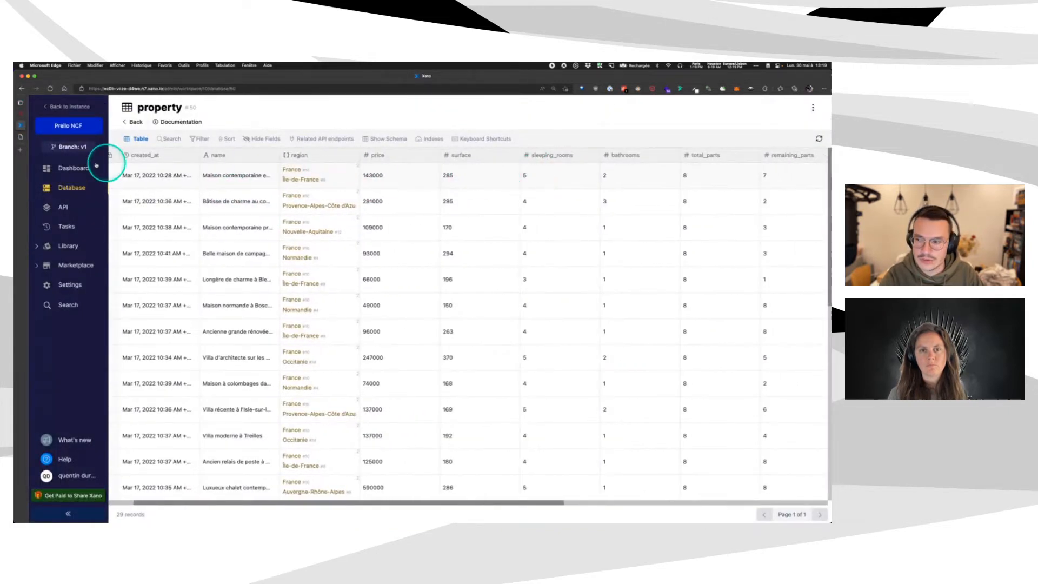
left_click(23, 114)
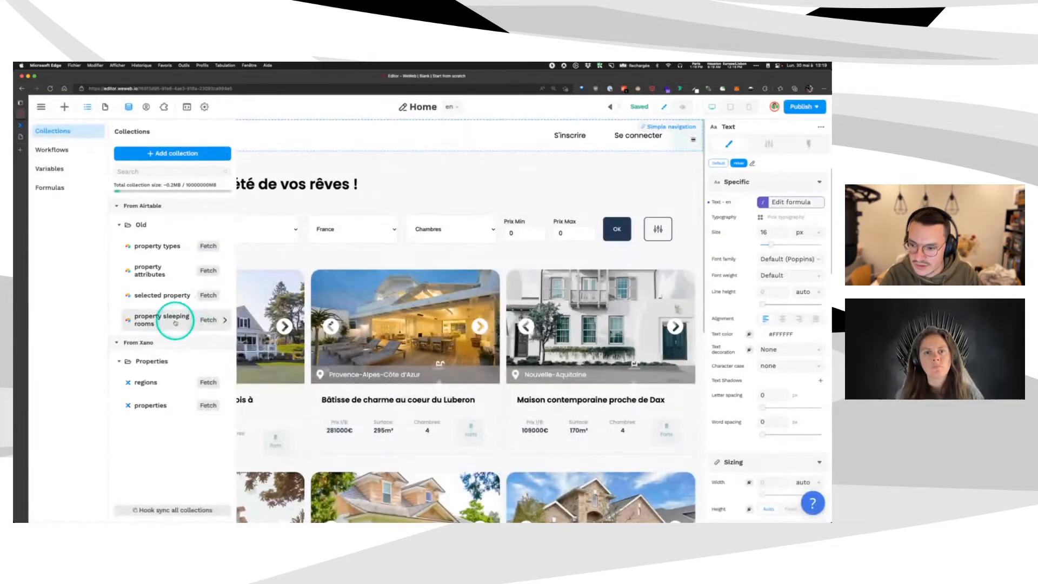
left_click(174, 314)
left_click(296, 132)
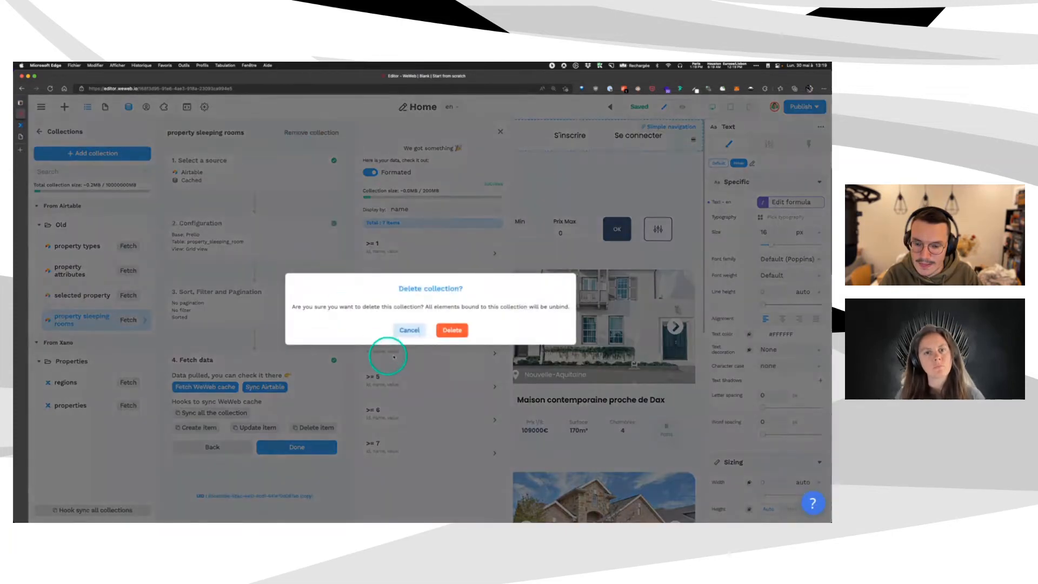
left_click(420, 331)
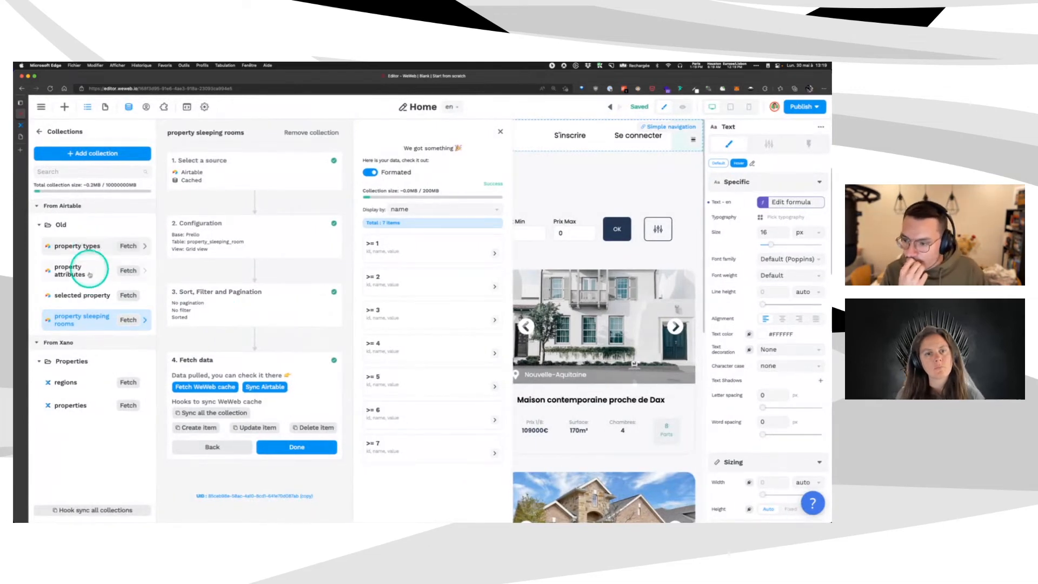
Close the collections list and check the region names across the property cards on the page.
left_click(574, 364)
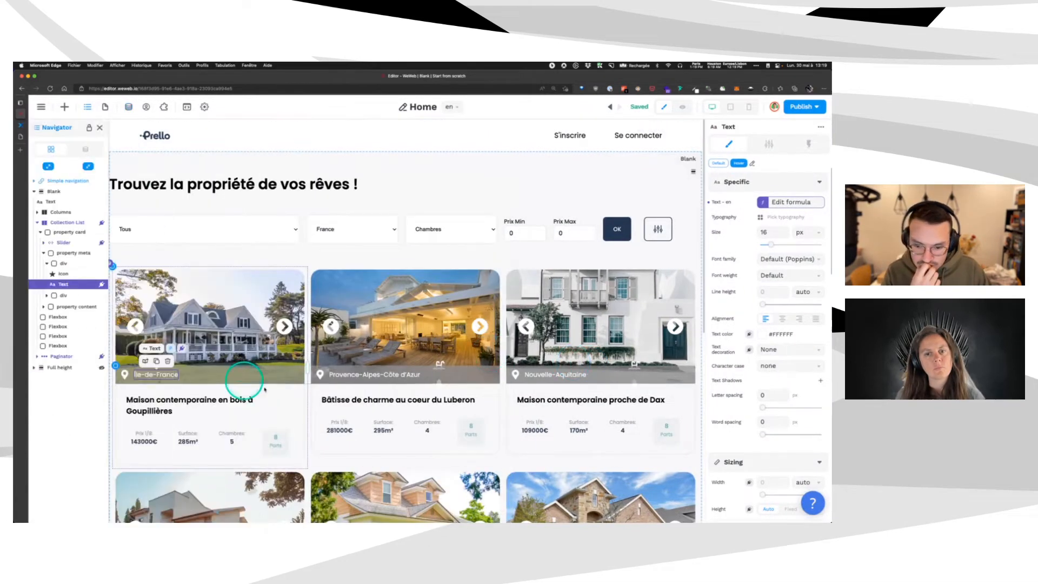
scroll(284, 358, "down", 5)
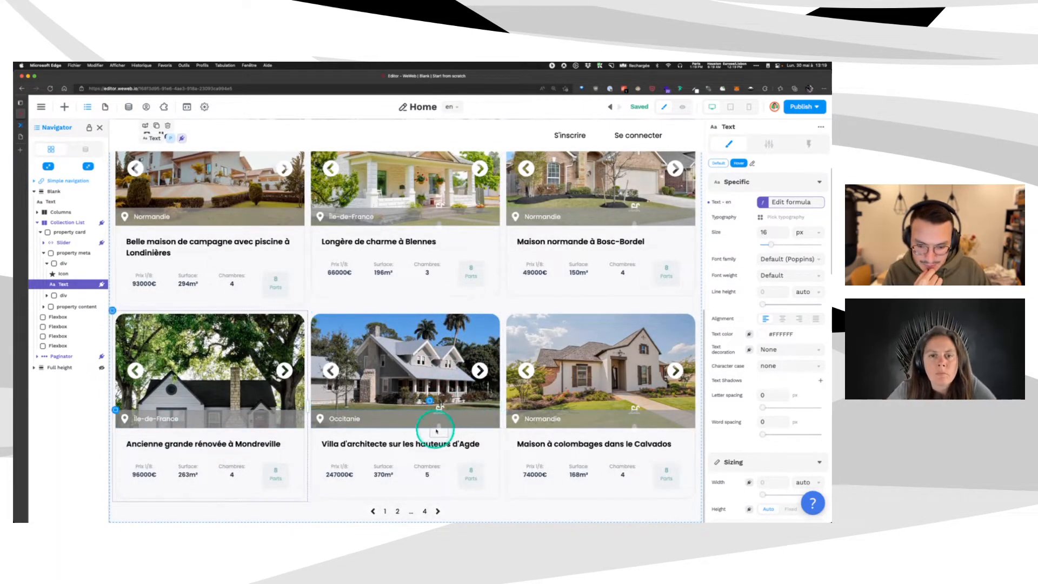
scroll(438, 431, "up", 6)
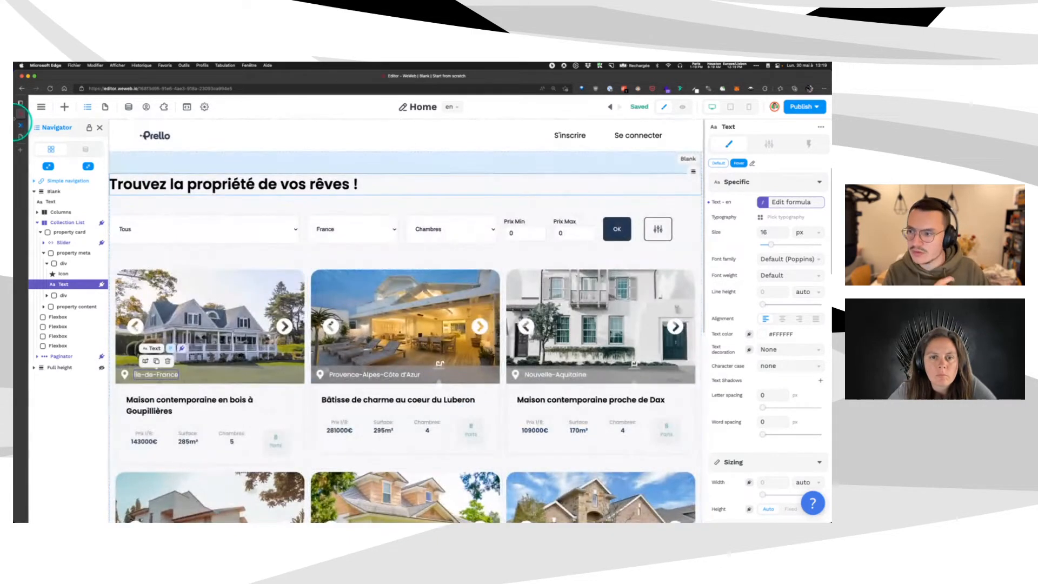
Switch to Xano, return to the database tables, and open property_attributes to review its records.
left_click(19, 127)
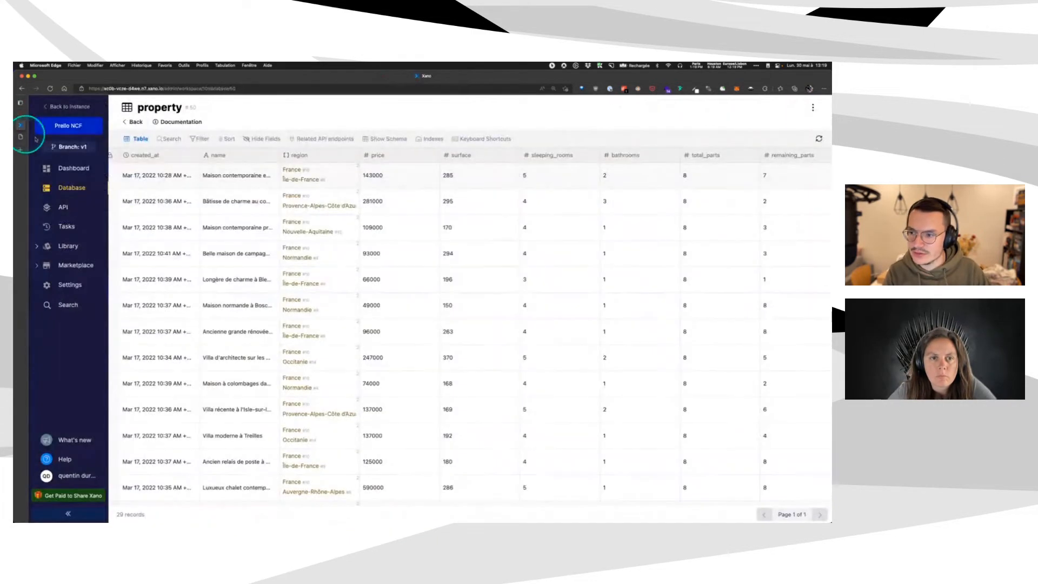
left_click(131, 122)
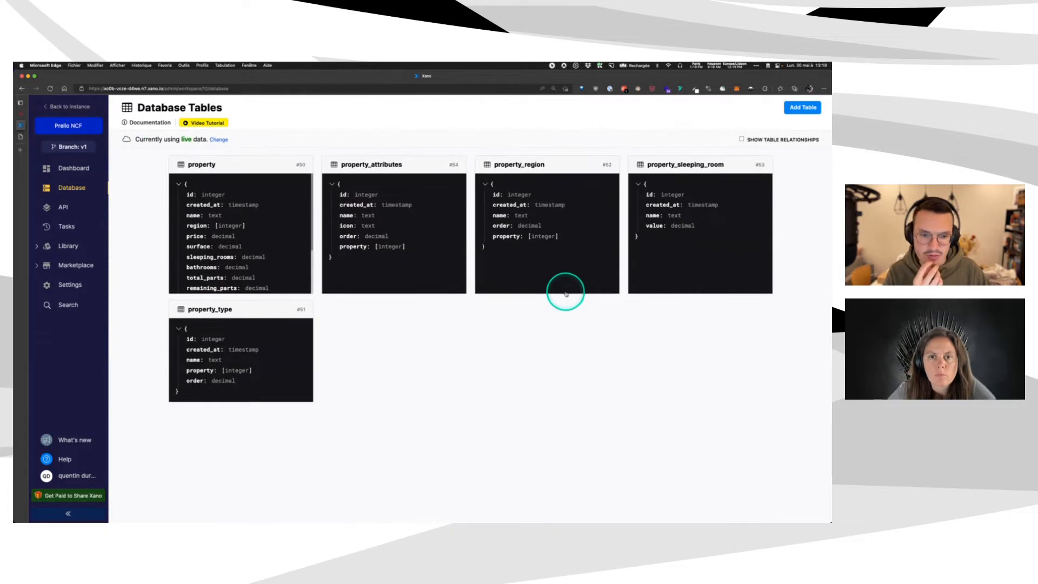
left_click(428, 205)
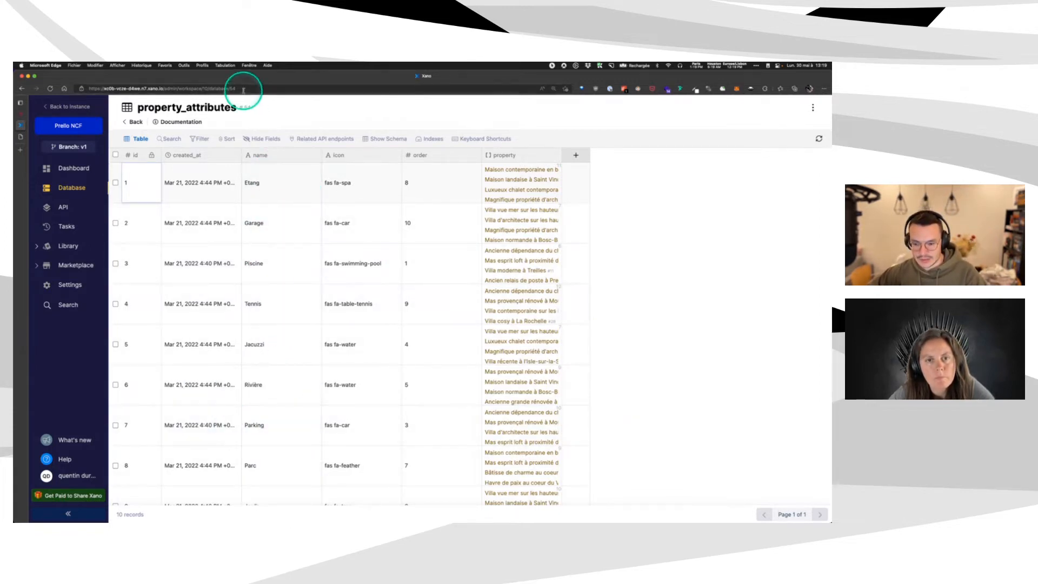
scroll(281, 308, "down", 2)
scroll(294, 348, "up", 2)
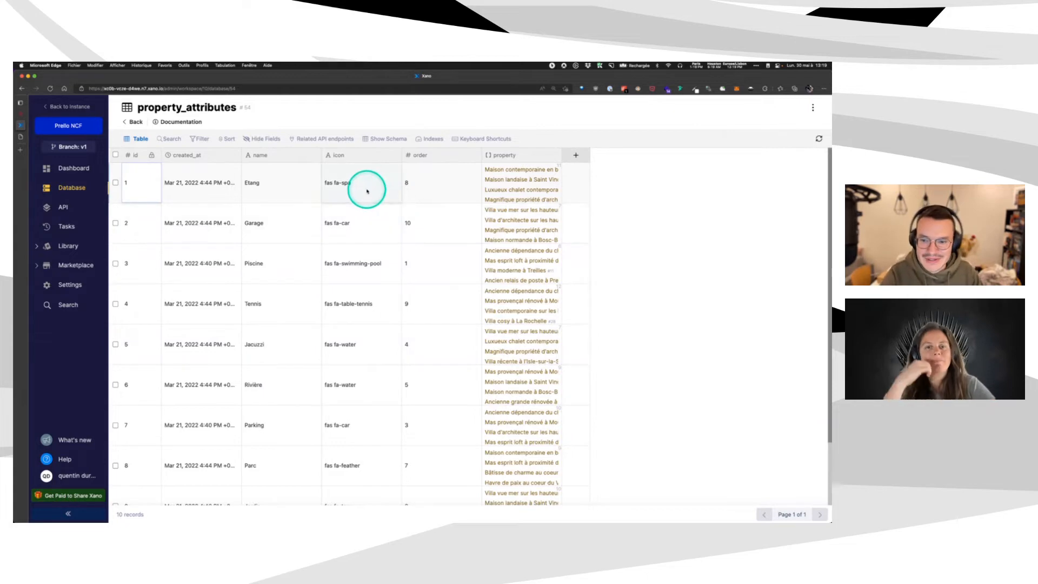
Examine the icon class stored for the Etang record, leaving the value unedited.
left_click(351, 182)
left_click(360, 184)
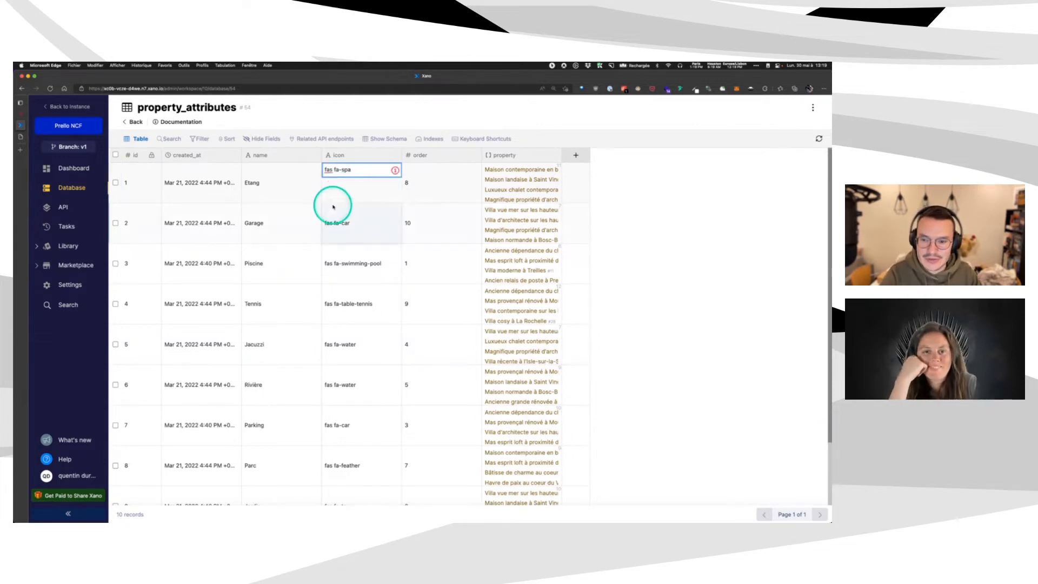
left_click(332, 207)
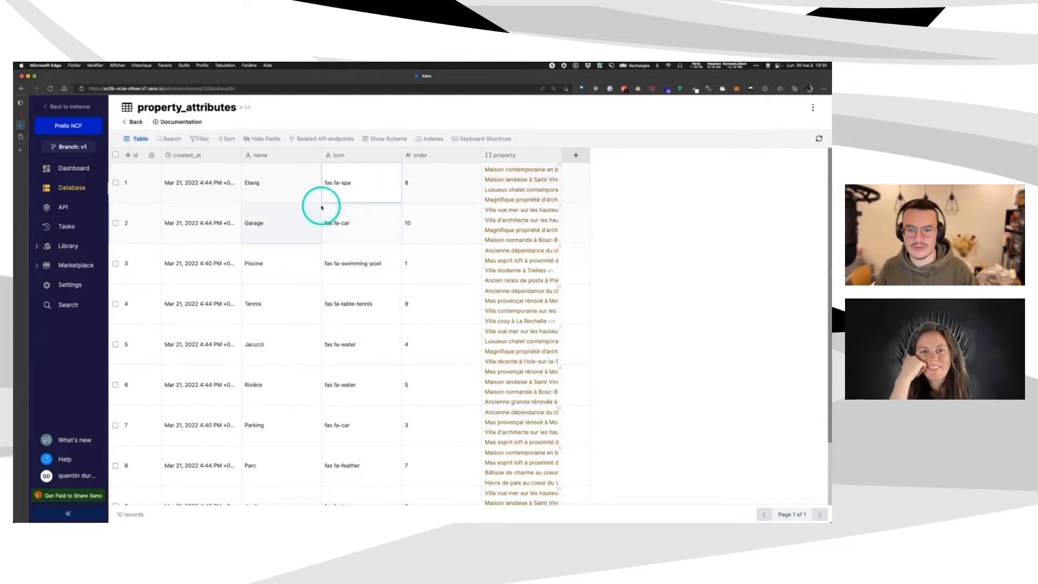
left_click(344, 196)
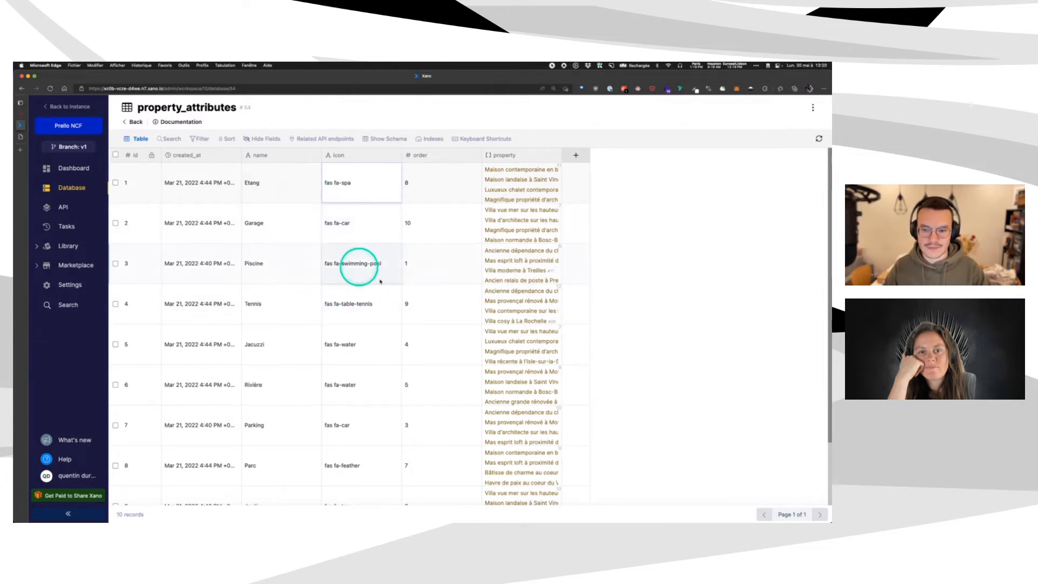
Search the web for font awesome in a new browser tab and open the official Font Awesome site.
left_click(21, 150)
type("fontawe")
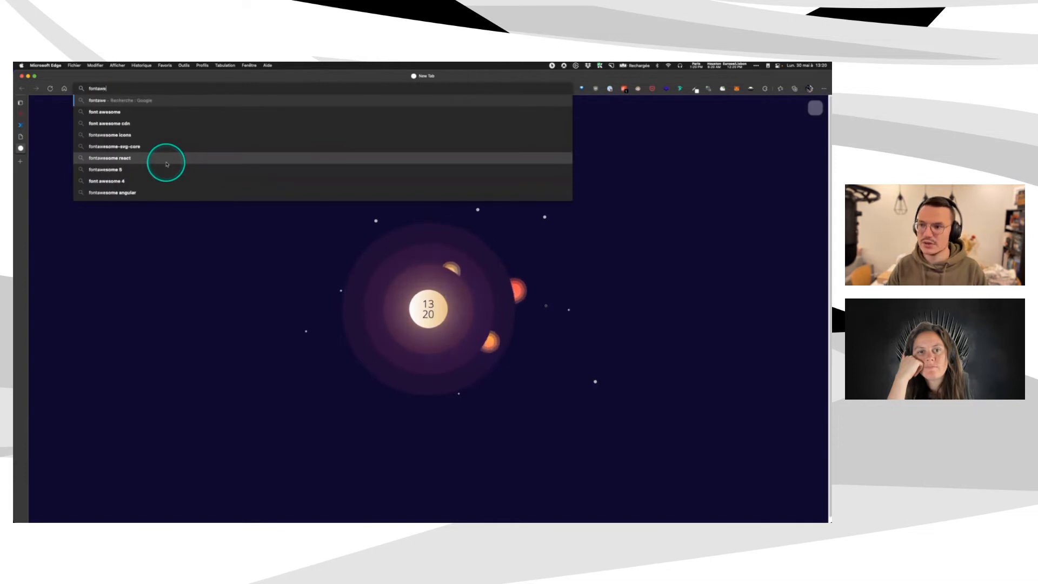
key("Down")
key("Return")
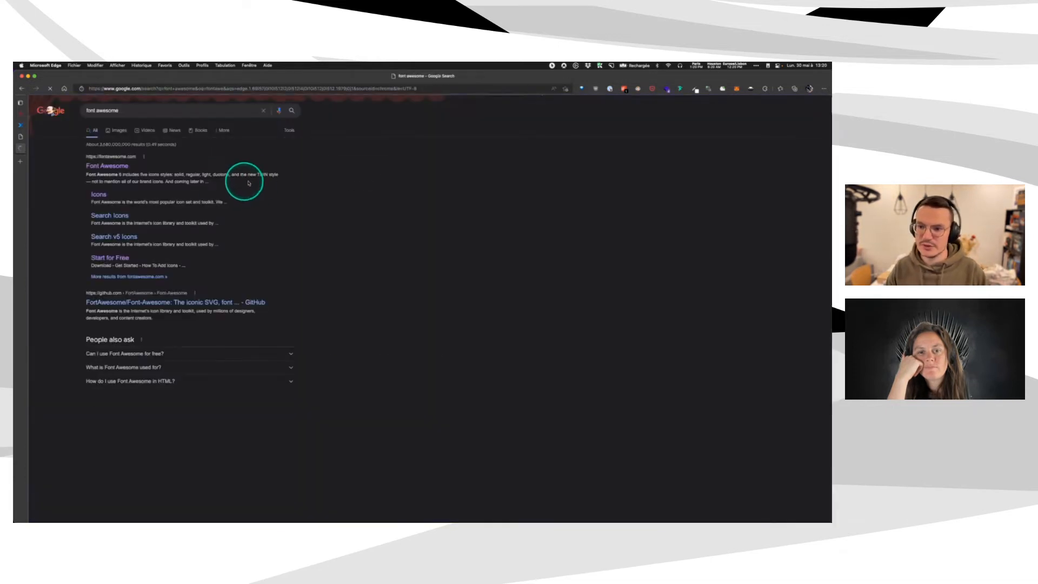
left_click(103, 167)
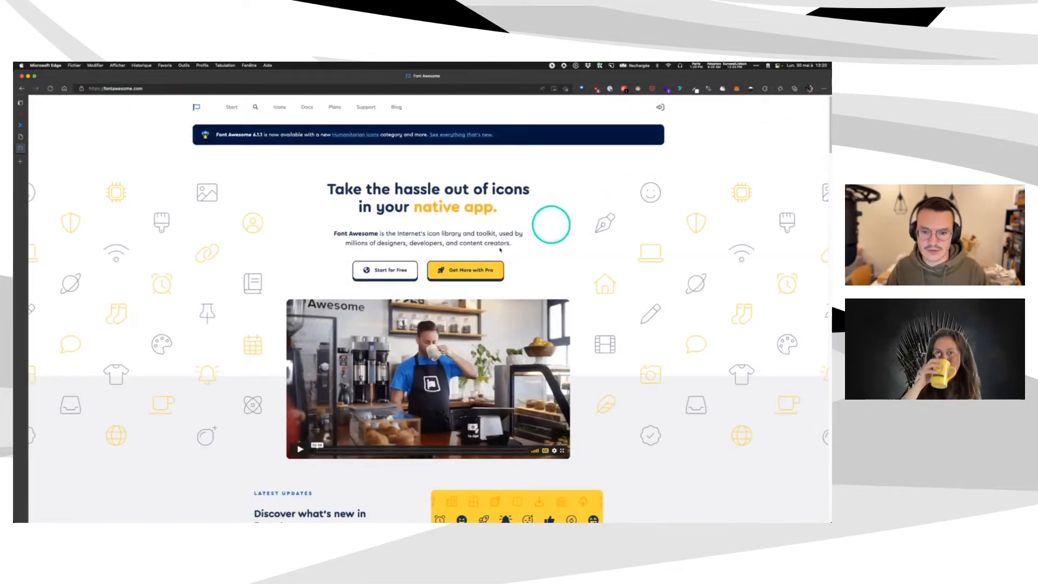
Search the Font Awesome icon library for tree and open the solid tree icon's HTML code.
left_click(378, 269)
left_click(358, 271)
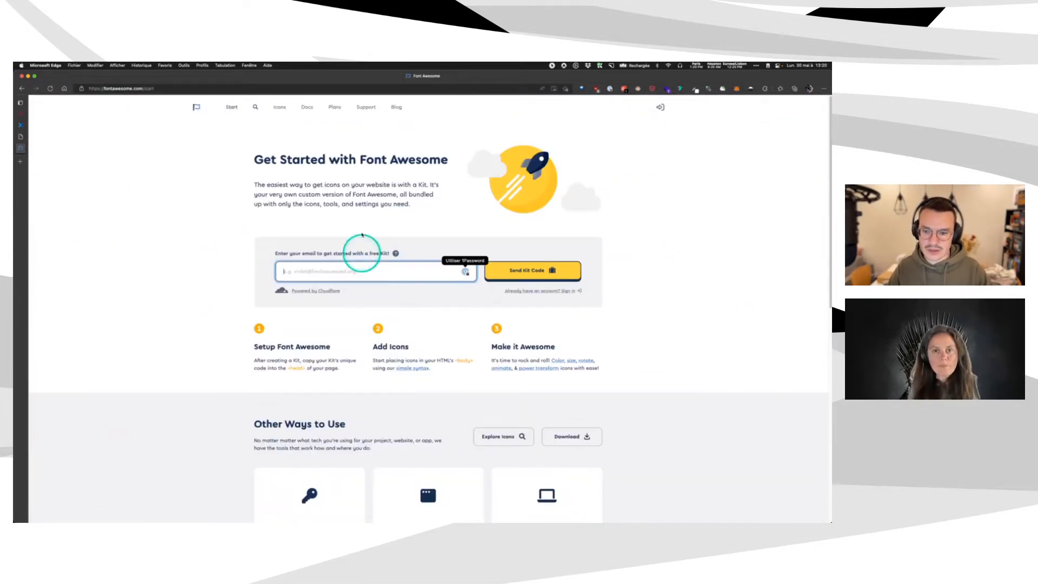
left_click(279, 107)
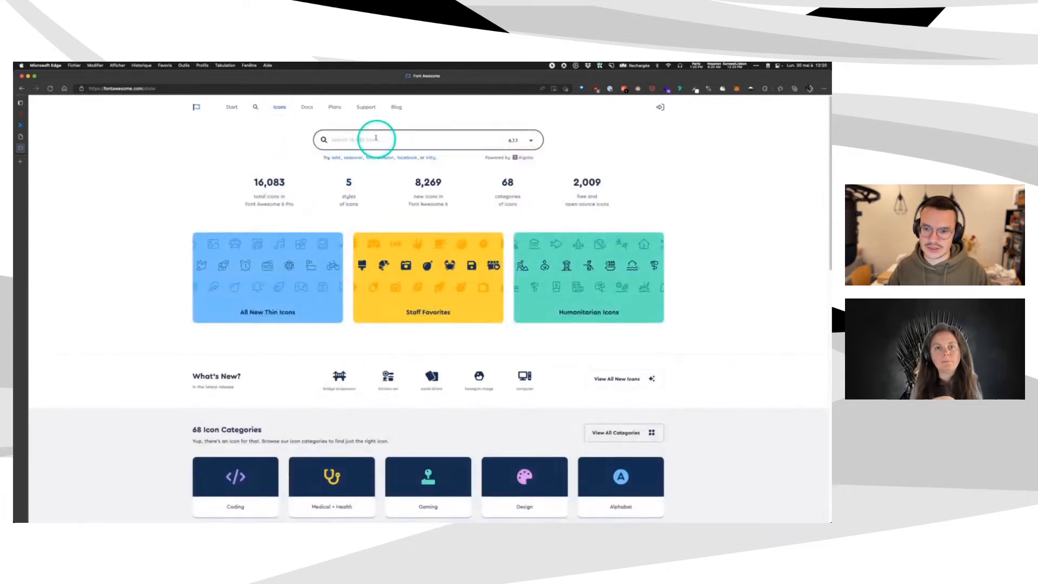
left_click(376, 138)
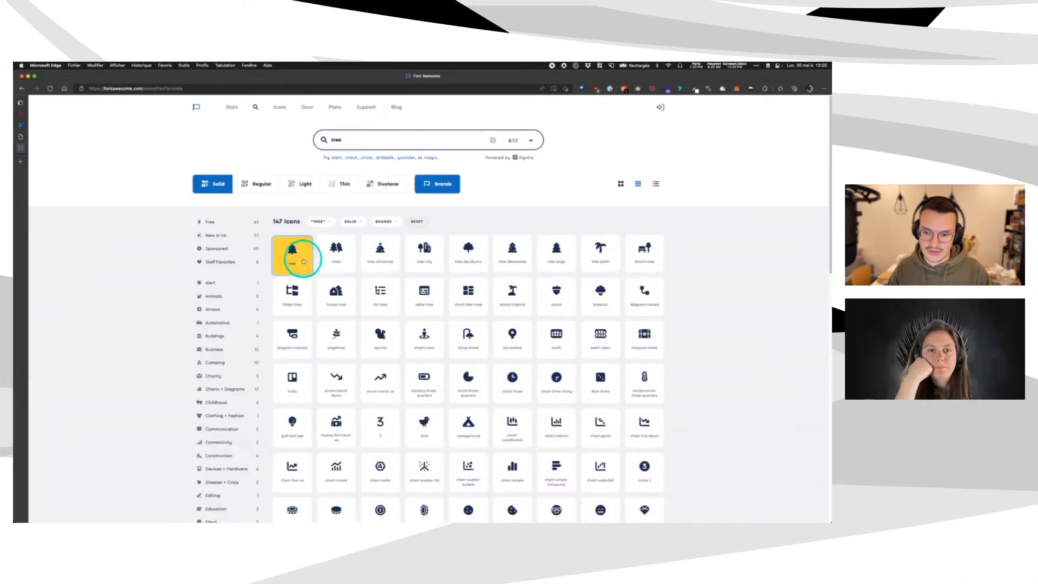
left_click(304, 263)
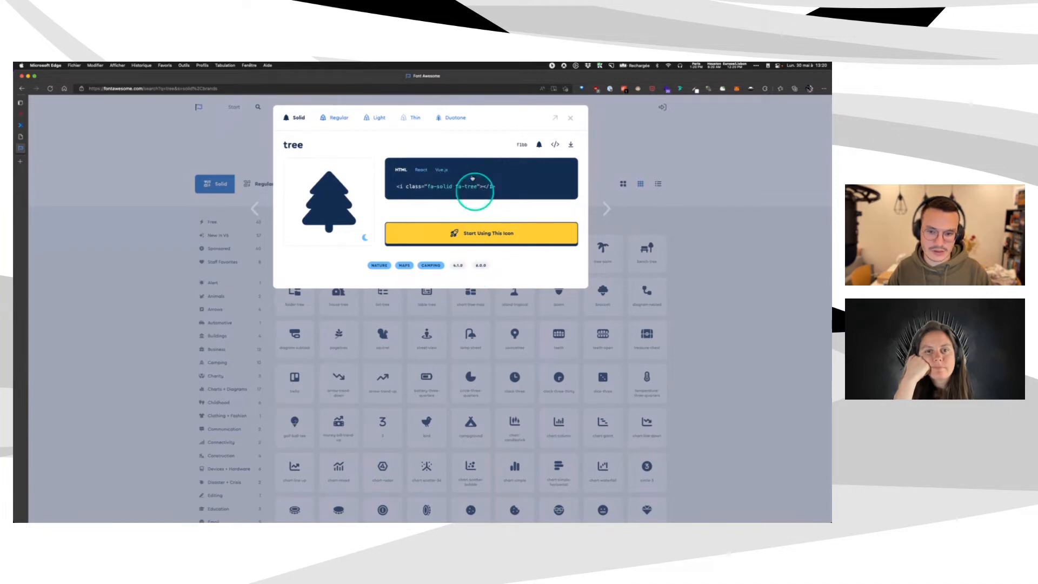
Return to Xano's property_attributes table and compare the Jardin record's icon class with the Font Awesome tree code.
left_click(24, 125)
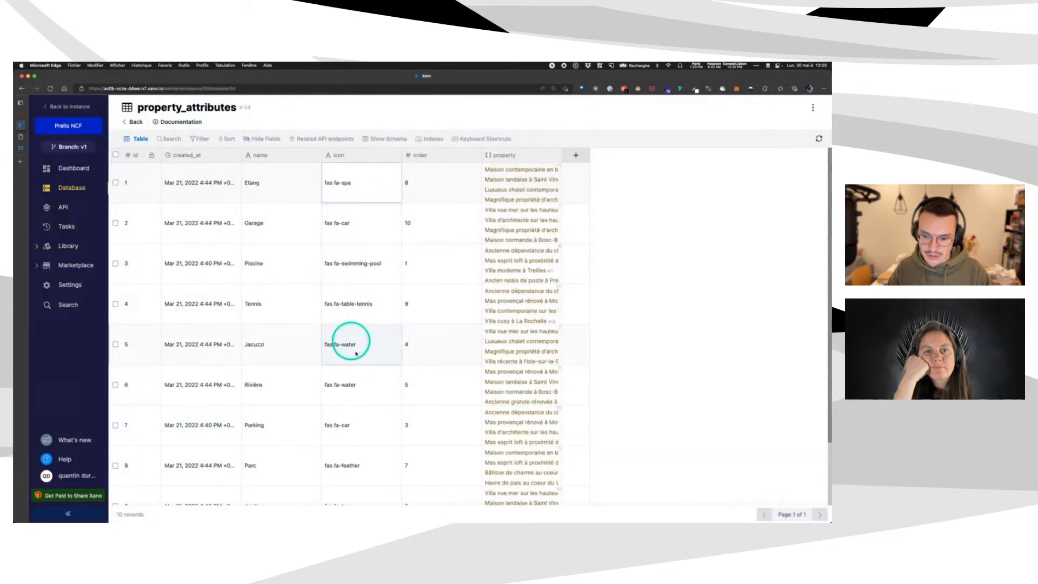
scroll(359, 317, "down", 3)
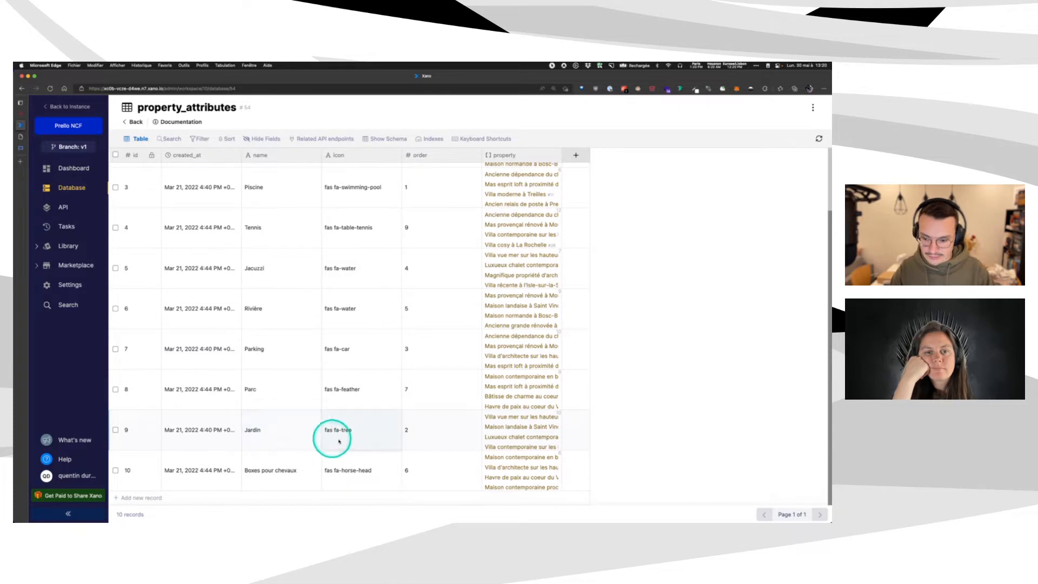
scroll(324, 372, "up", 3)
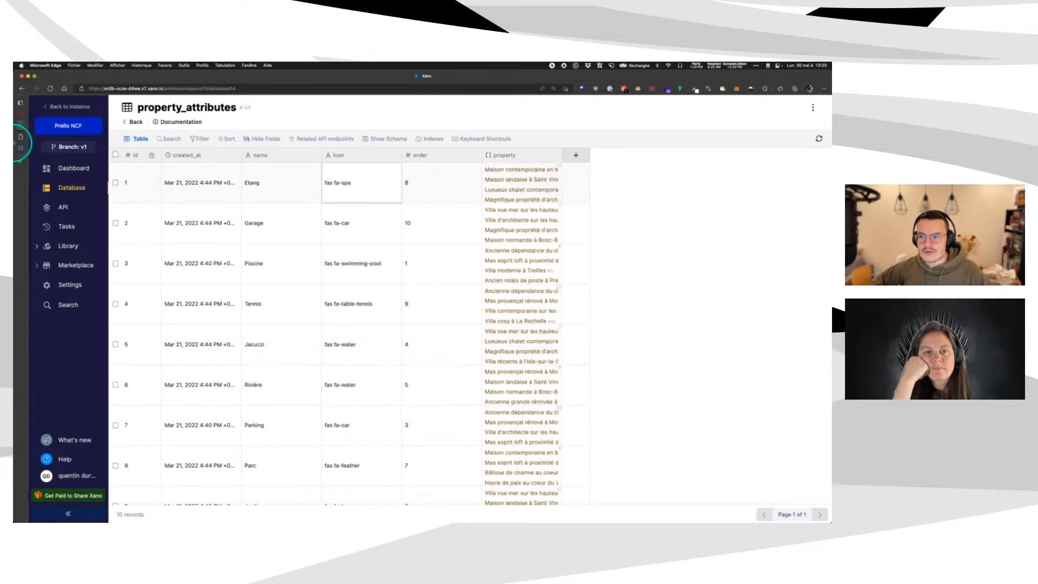
Switch back to WeWeb and set the width of the div holding the two attribute icons to auto.
left_click(19, 114)
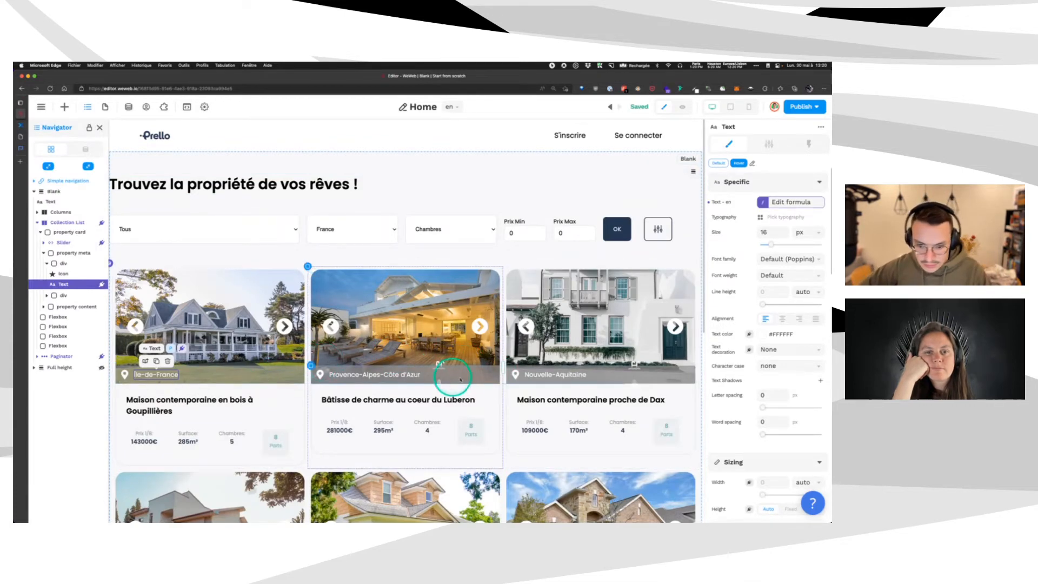
left_click(439, 363)
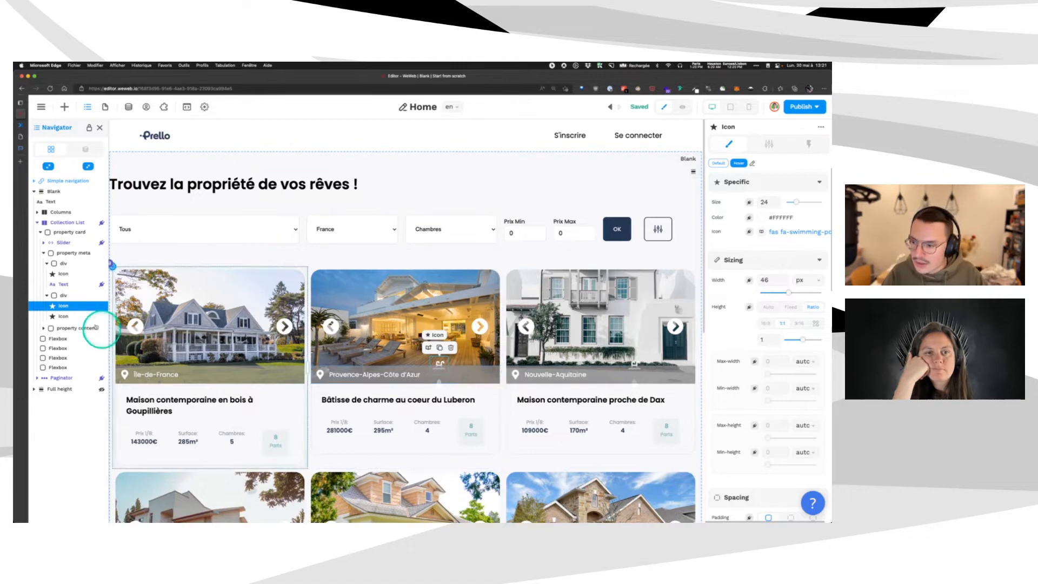
left_click(65, 295)
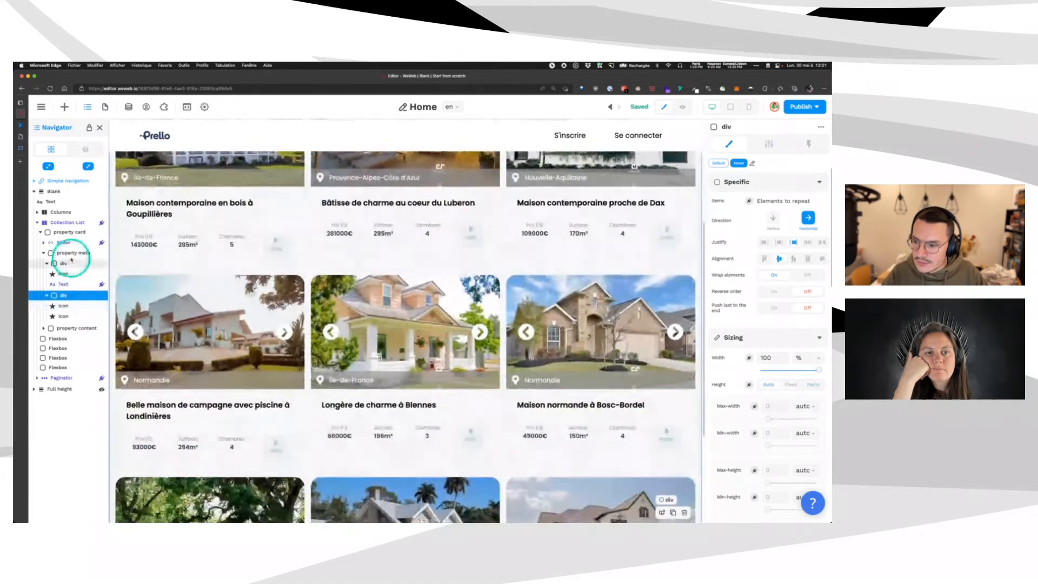
scroll(274, 290, "up", 5)
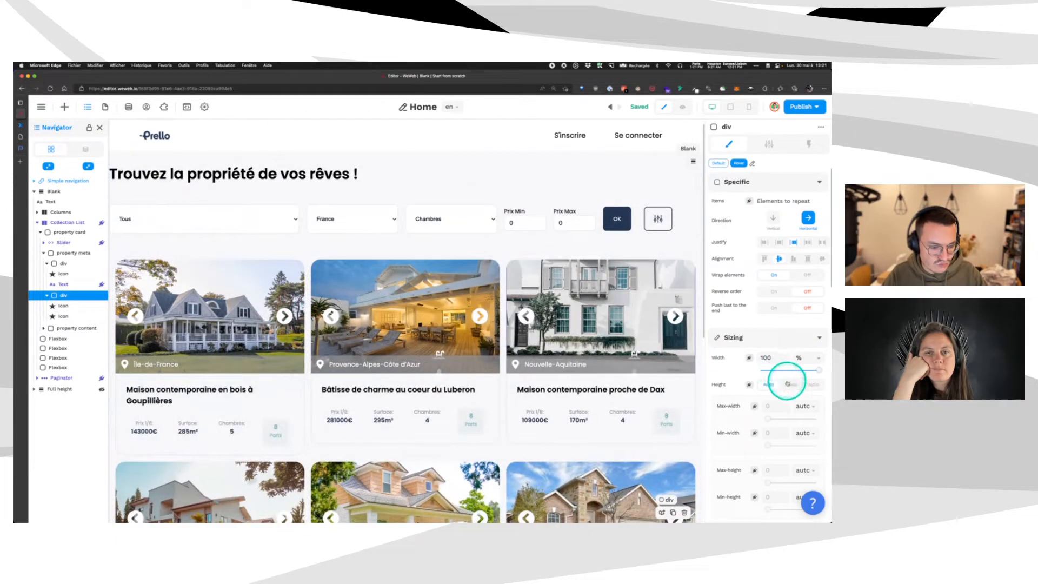
left_click(805, 359)
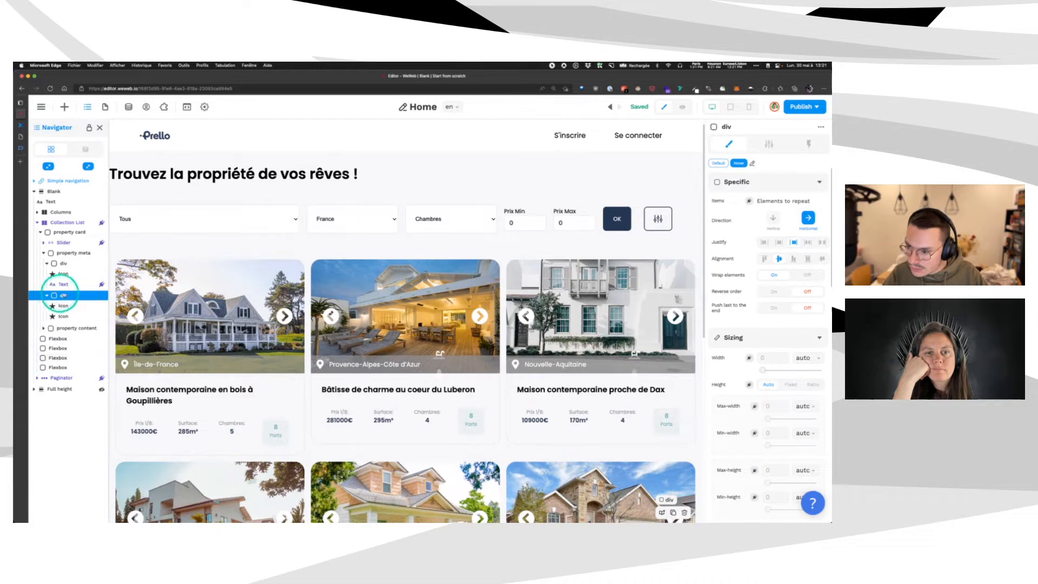
Try a width of 17 px on the attribute icons' div and set it back to auto.
left_click(806, 358)
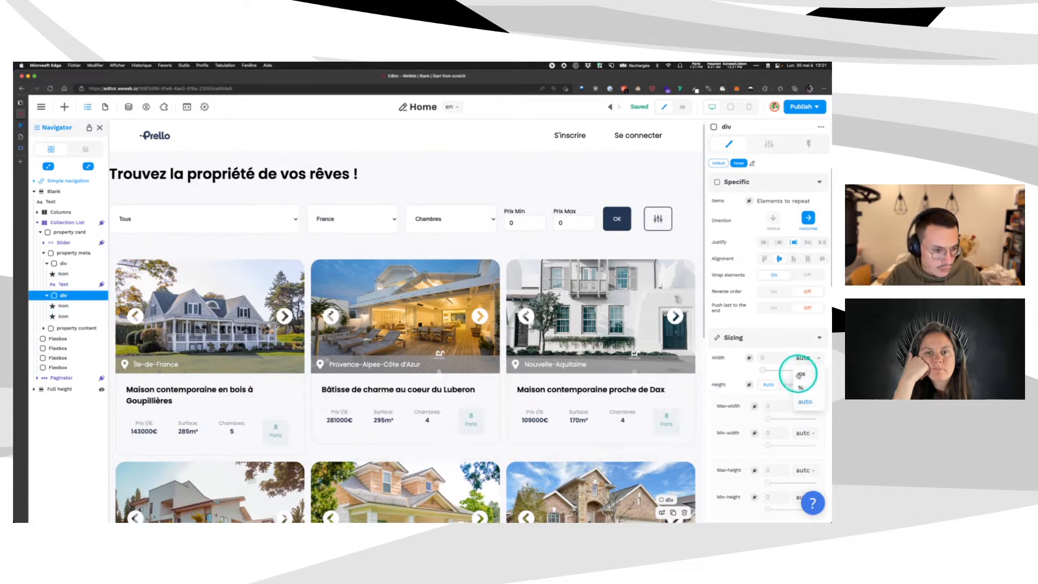
left_click(798, 375)
mouse_move(789, 371)
left_mouse_down()
mouse_move(750, 371)
mouse_move(796, 369)
mouse_move(771, 372)
left_mouse_up()
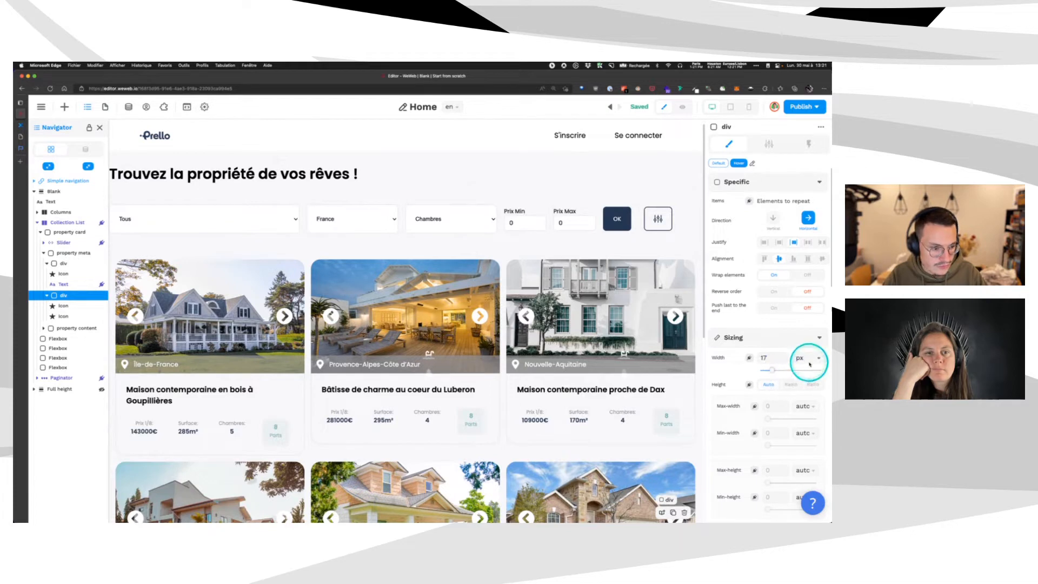
left_click(804, 358)
left_click(804, 401)
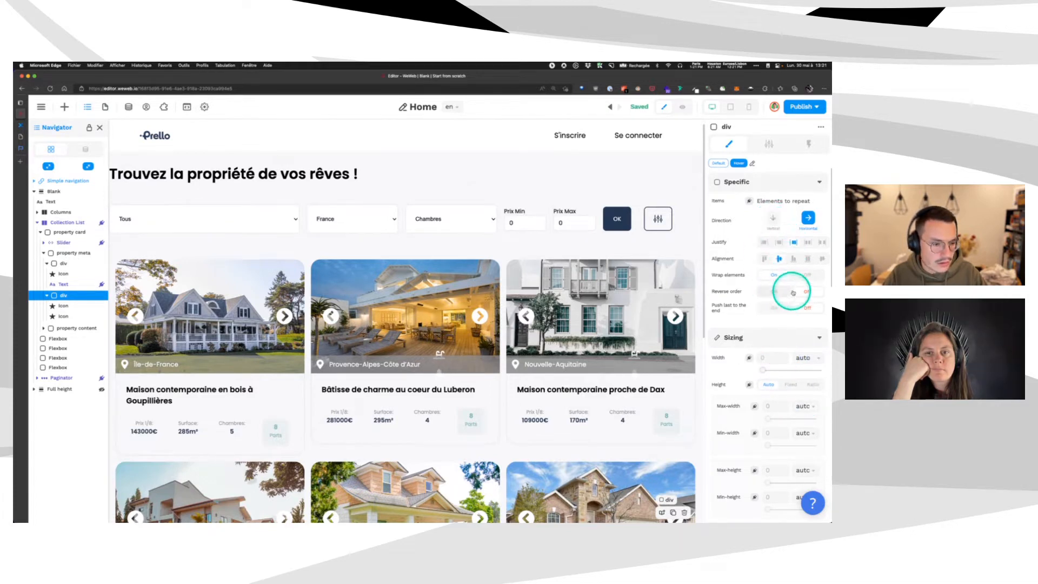
Turn off element wrapping for the attribute icons' div and inspect the property content and property meta containers.
left_click(805, 275)
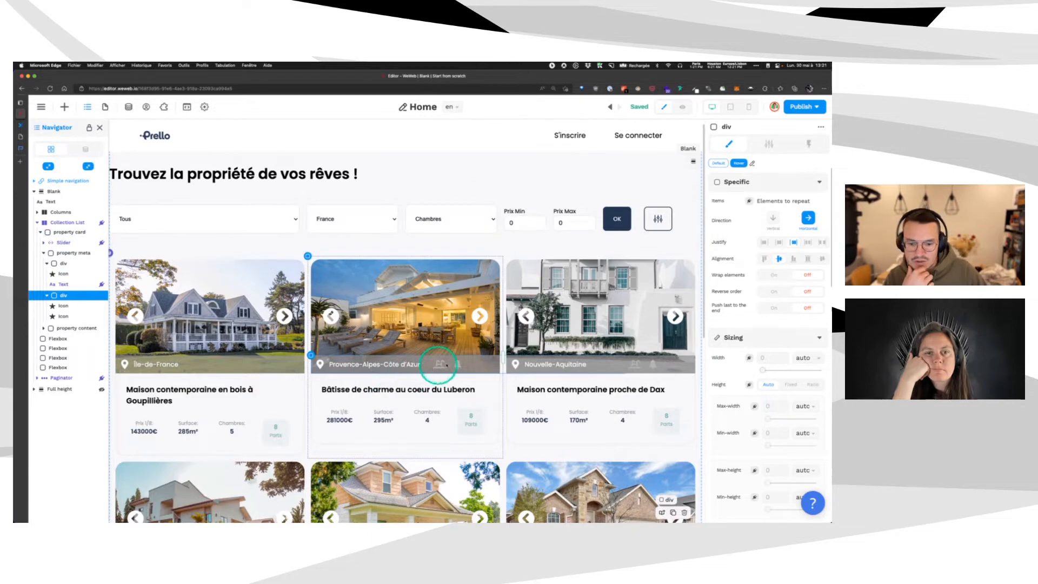
left_click(69, 328)
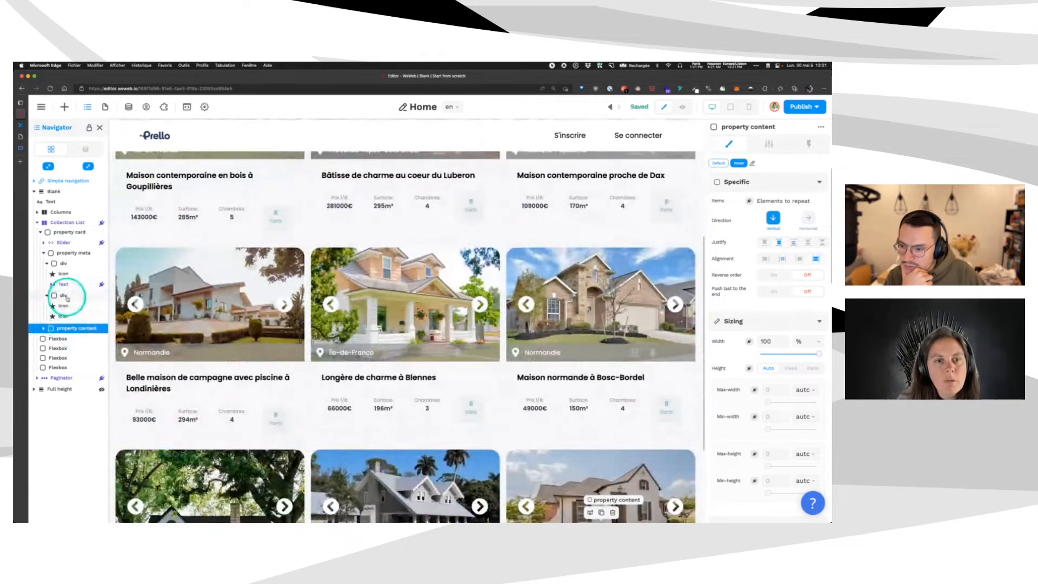
scroll(167, 259, "up", 5)
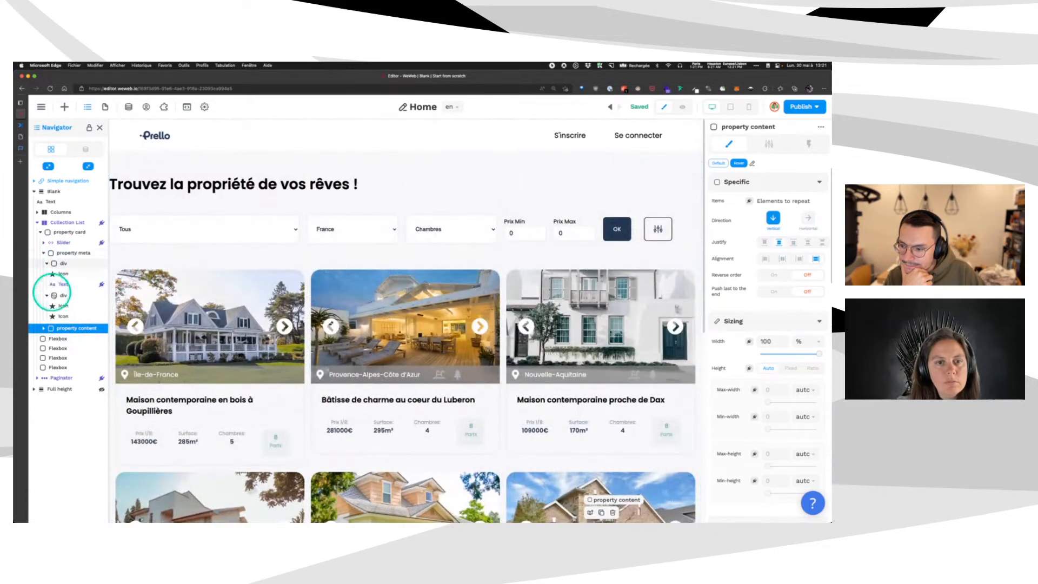
left_click(67, 252)
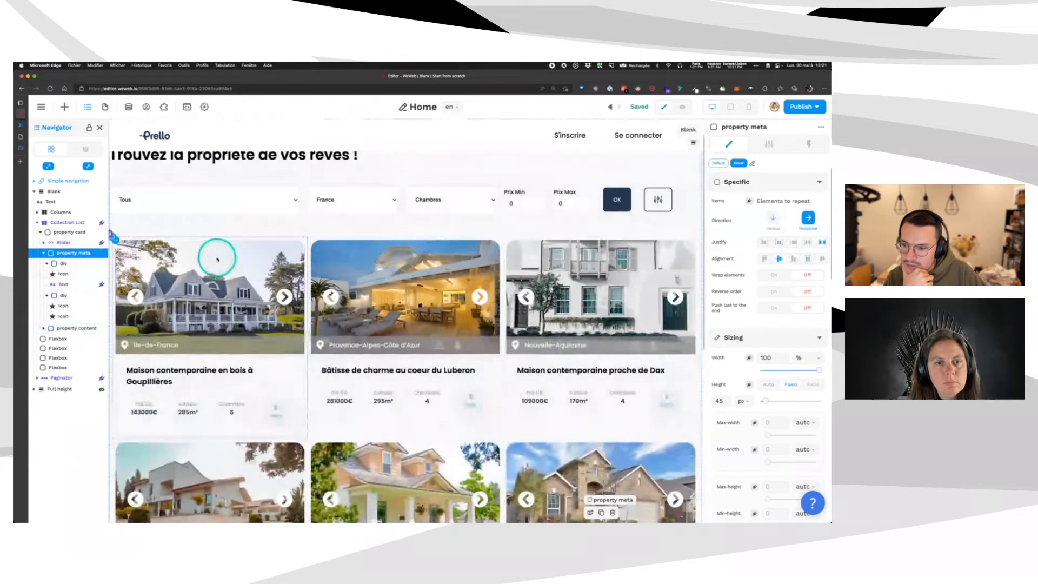
Try placing the attribute icons' div before the location div inside property meta, and restore the original order.
left_click_drag(68, 299, 102, 262)
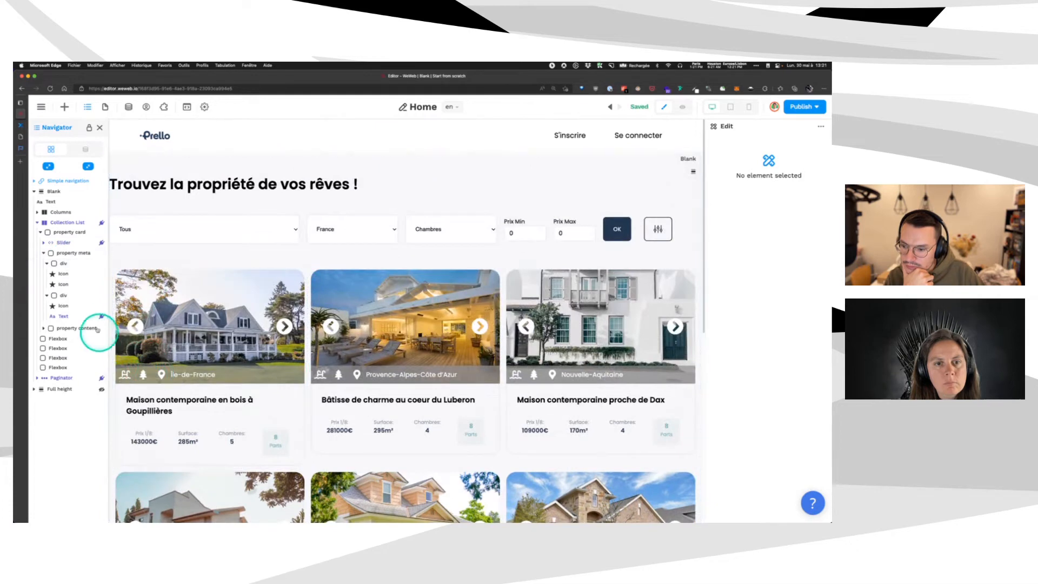
left_click_drag(63, 295, 59, 263)
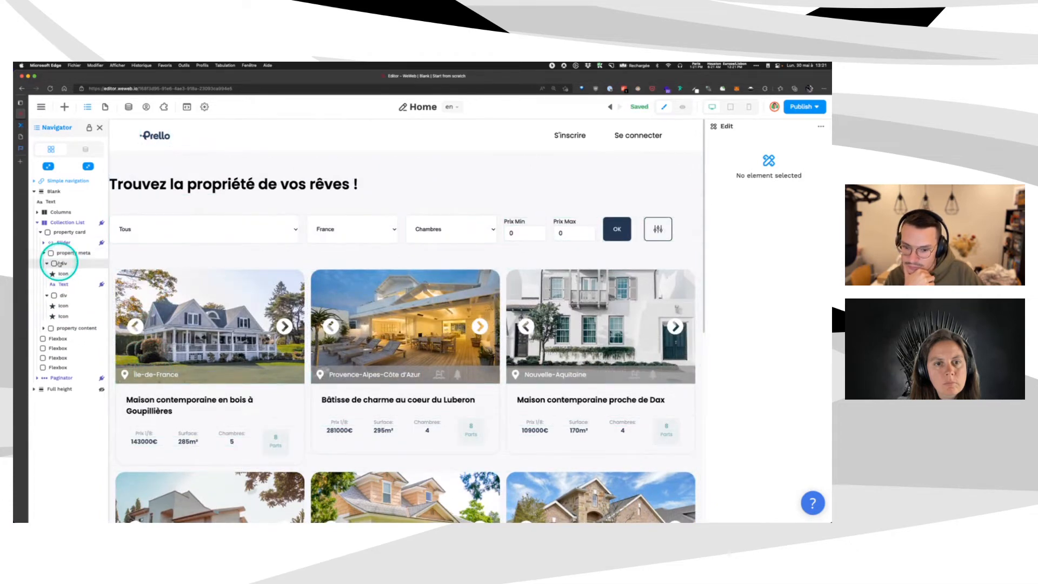
Select the property meta container on the property card and set its width to auto.
left_click(312, 368)
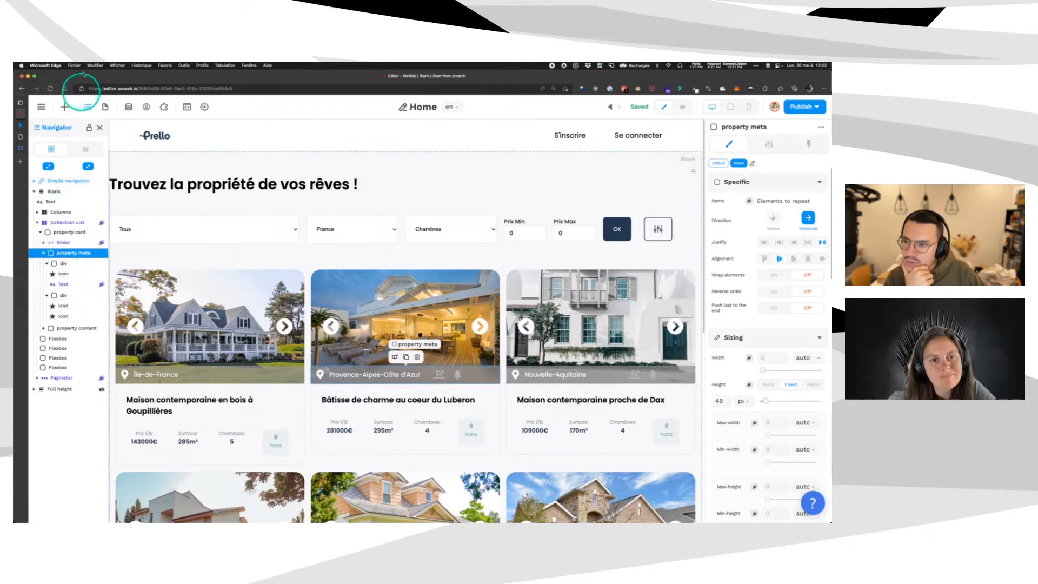
Insert a Columns layout element into the property meta container of the property card.
left_click(64, 106)
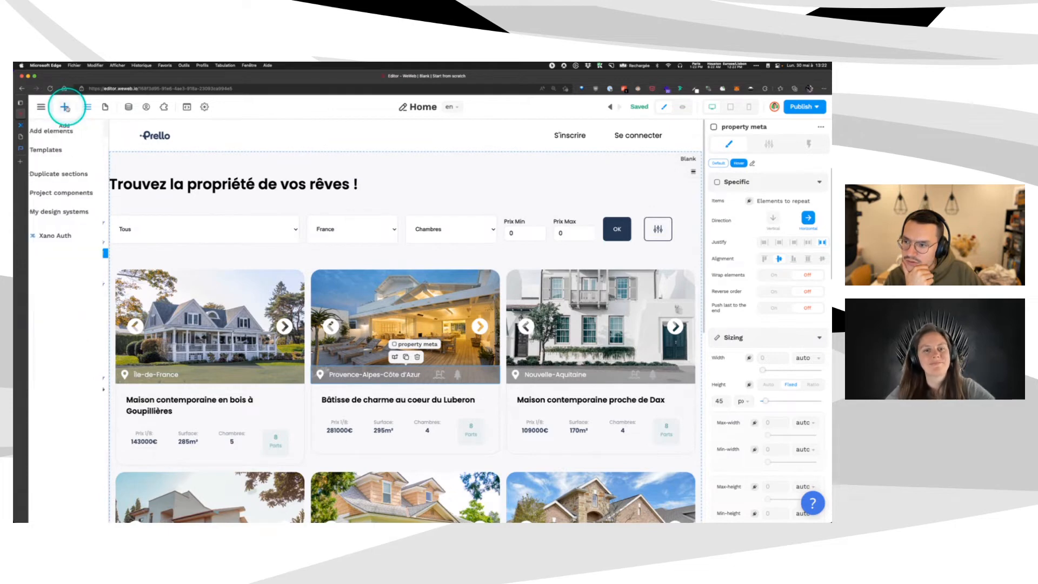
left_click(41, 106)
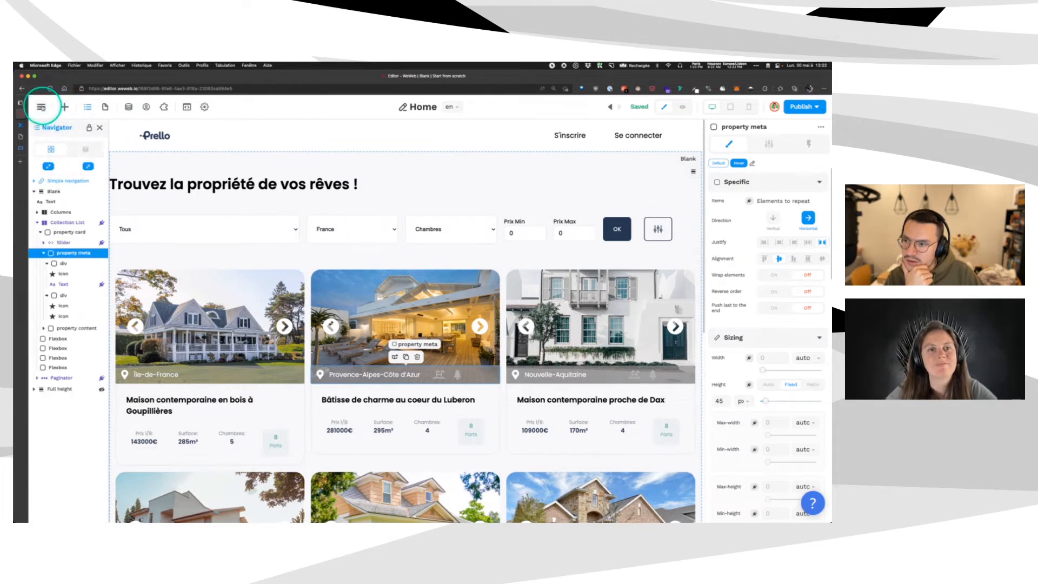
left_click(45, 108)
left_click(45, 108)
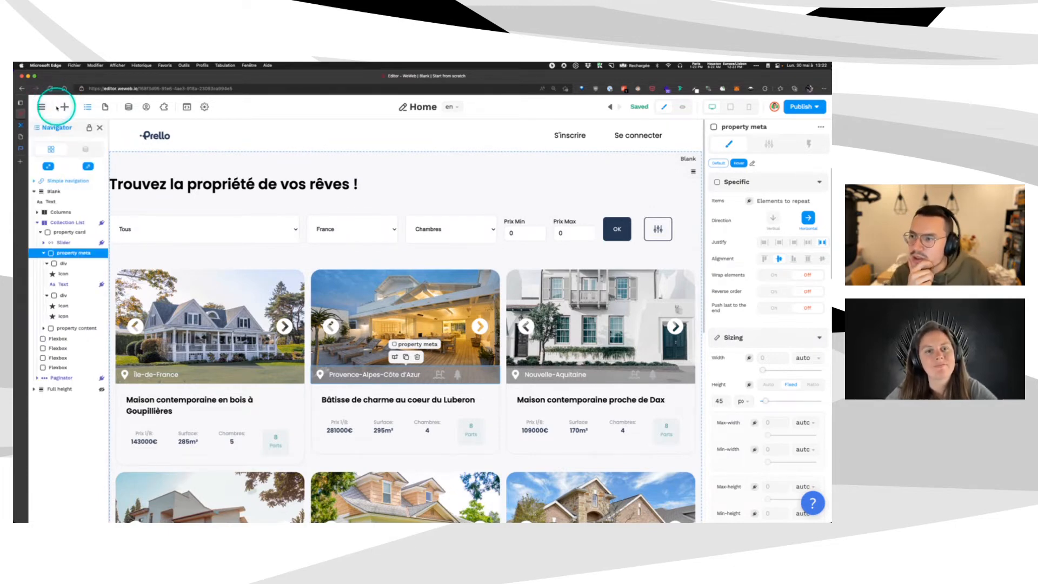
left_click(64, 107)
left_click(79, 131)
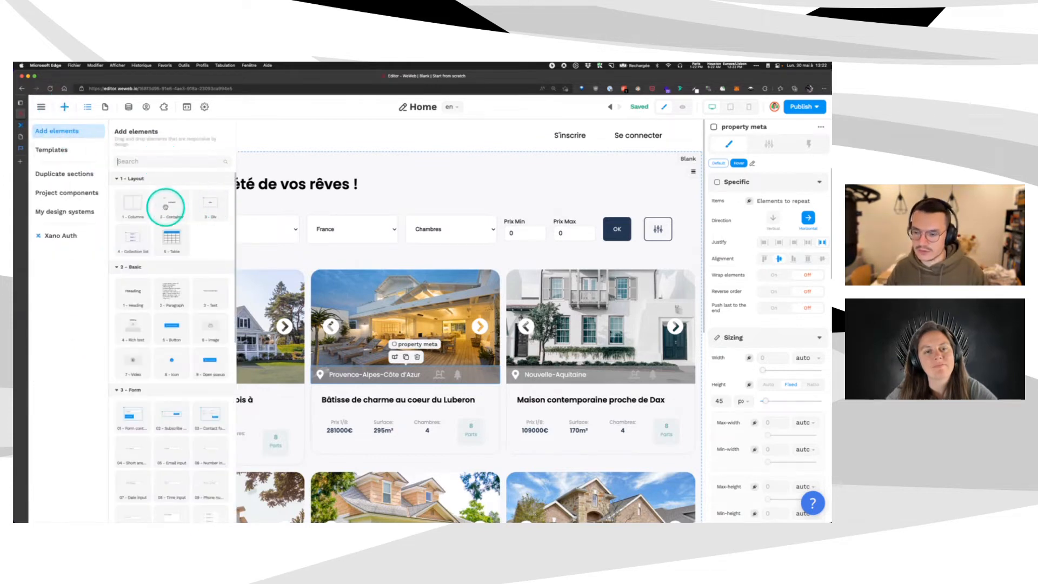
left_click(303, 399)
Move the location div into the first column's flexbox and the attribute icons' div into the second.
mouse_move(121, 368)
left_mouse_down()
mouse_move(65, 260)
mouse_move(134, 374)
mouse_move(120, 372)
left_mouse_up()
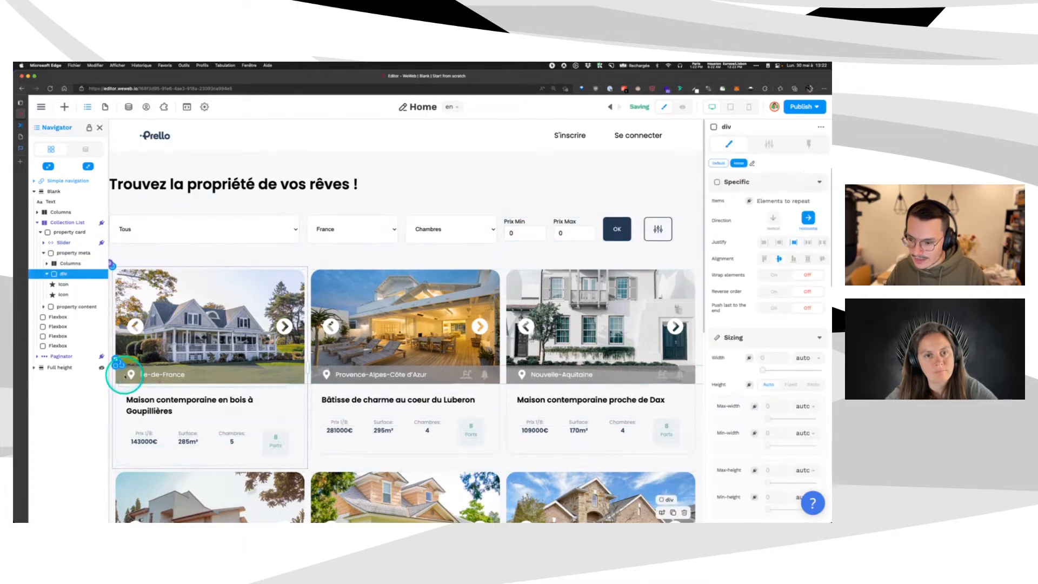
left_click(43, 263)
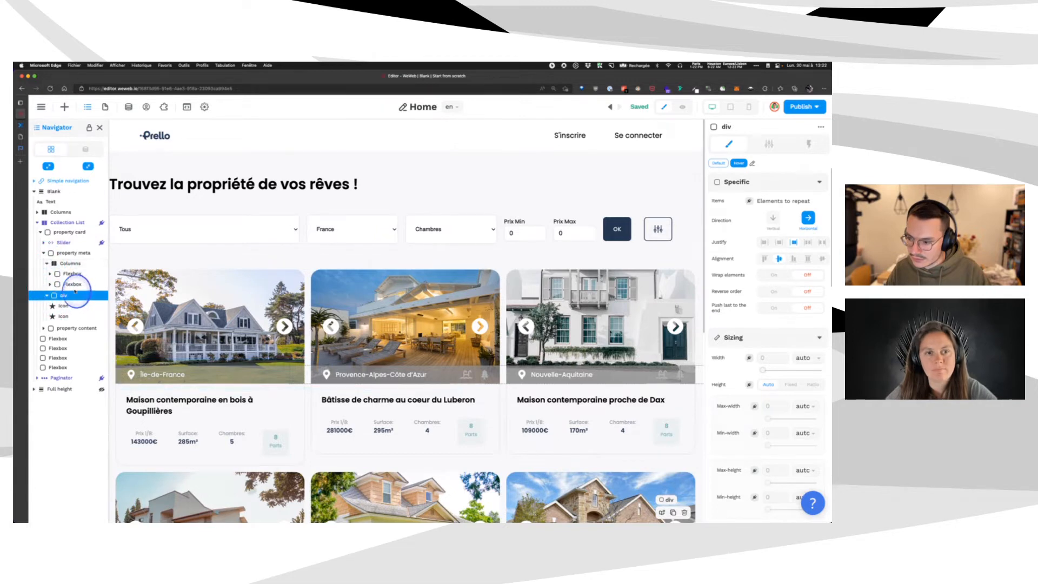
mouse_move(75, 291)
left_mouse_down()
mouse_move(51, 282)
mouse_move(81, 294)
mouse_move(63, 297)
left_mouse_up()
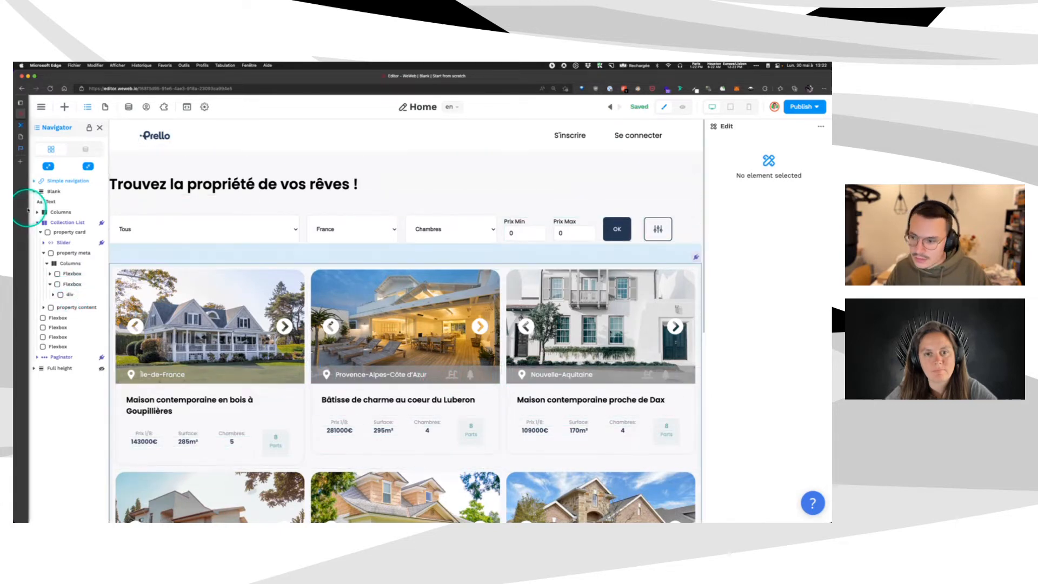
Set the padding of the Columns element inside property meta to 0 px.
left_click(68, 265)
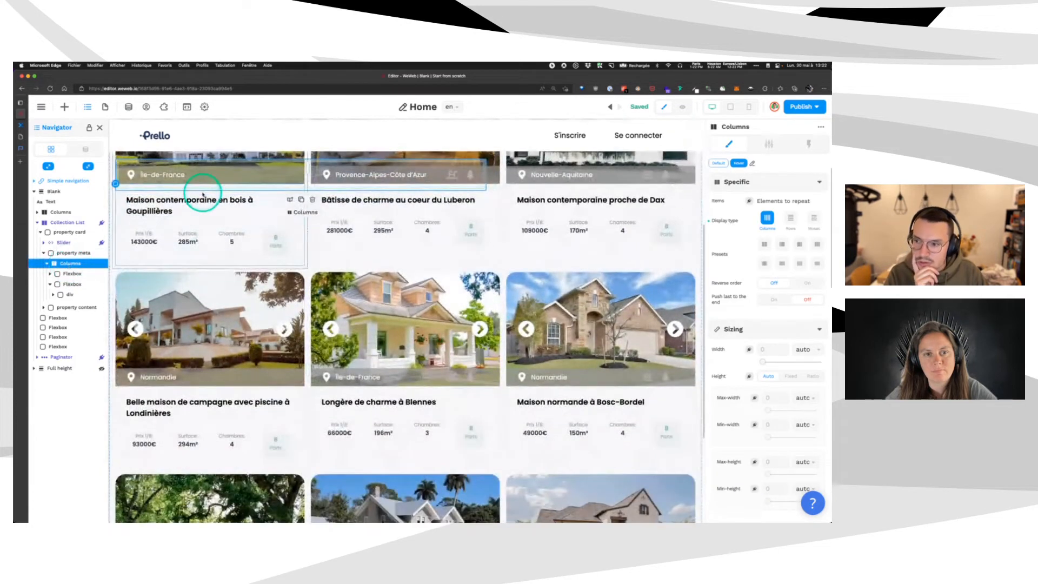
scroll(784, 357, "down", 3)
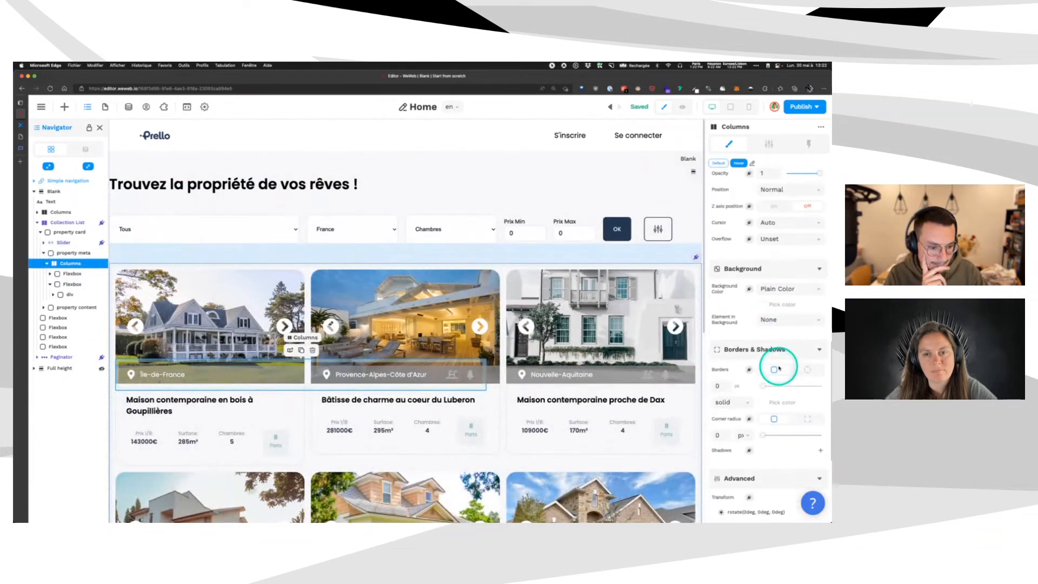
scroll(780, 365, "down", 2)
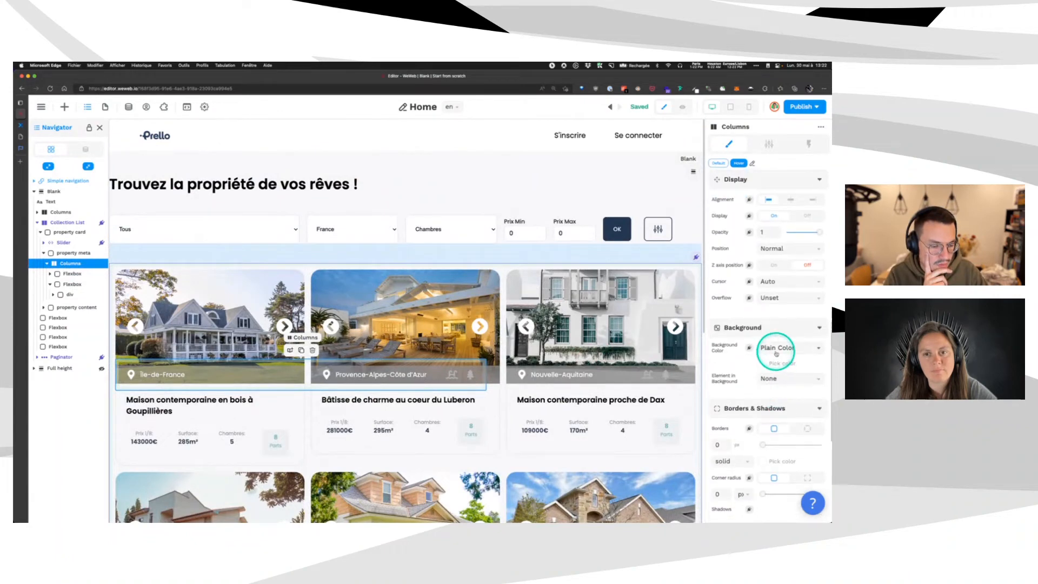
scroll(786, 348, "up", 5)
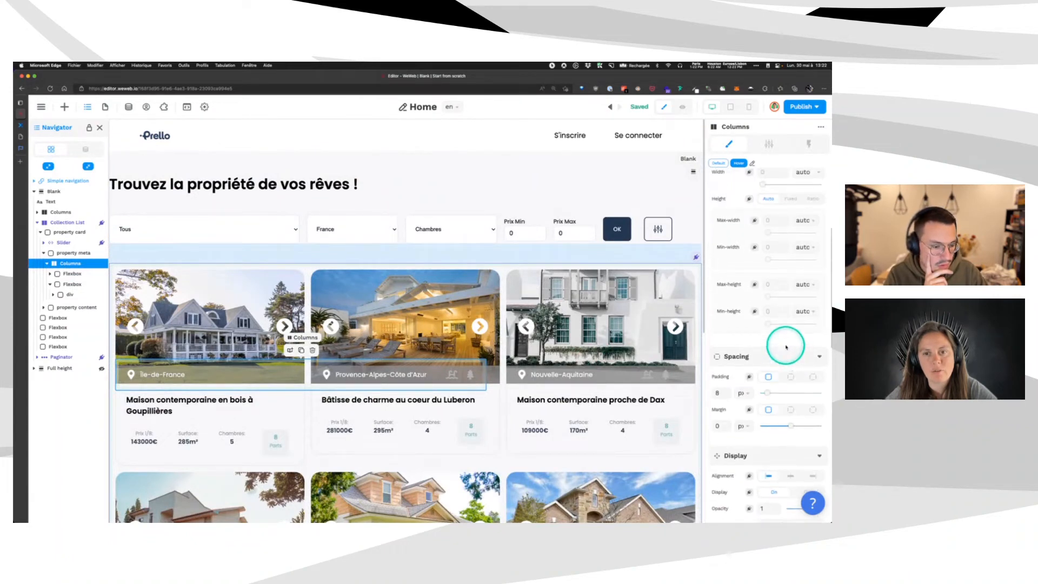
left_click(760, 395)
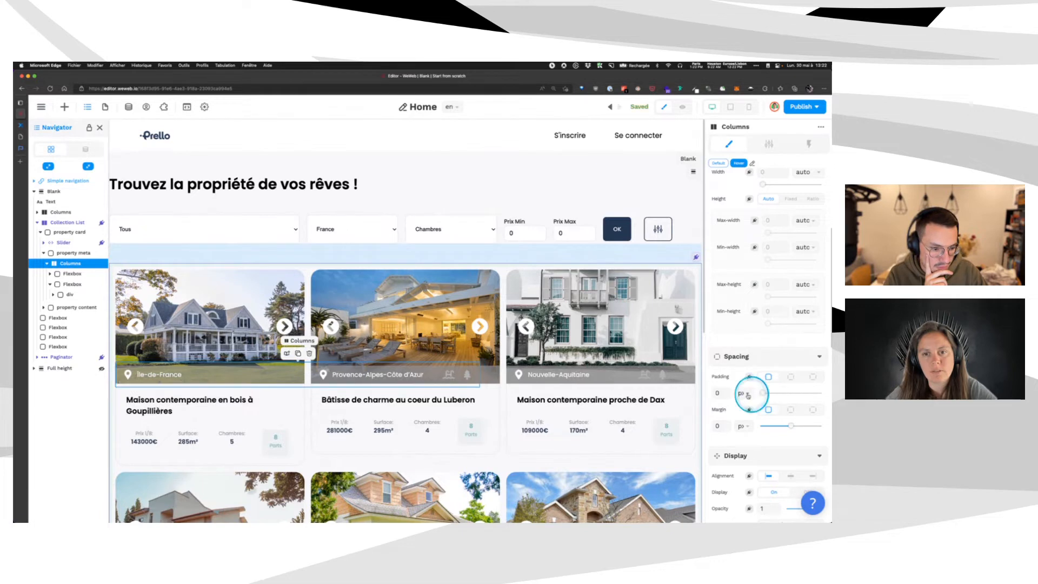
Select both flexboxes inside the property meta columns together and set their padding to 0 px.
left_click(73, 275)
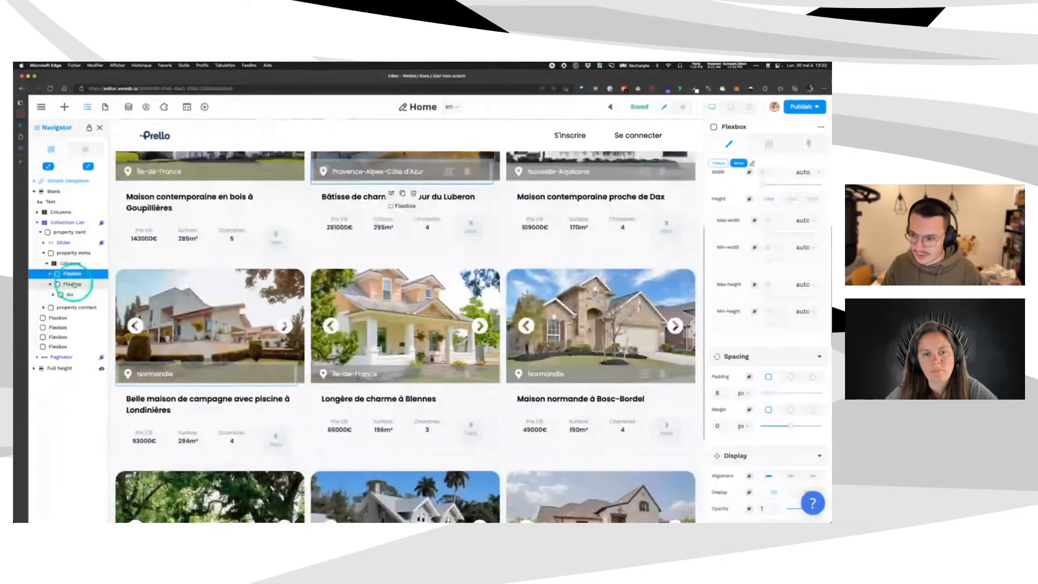
left_click(73, 285, "shift")
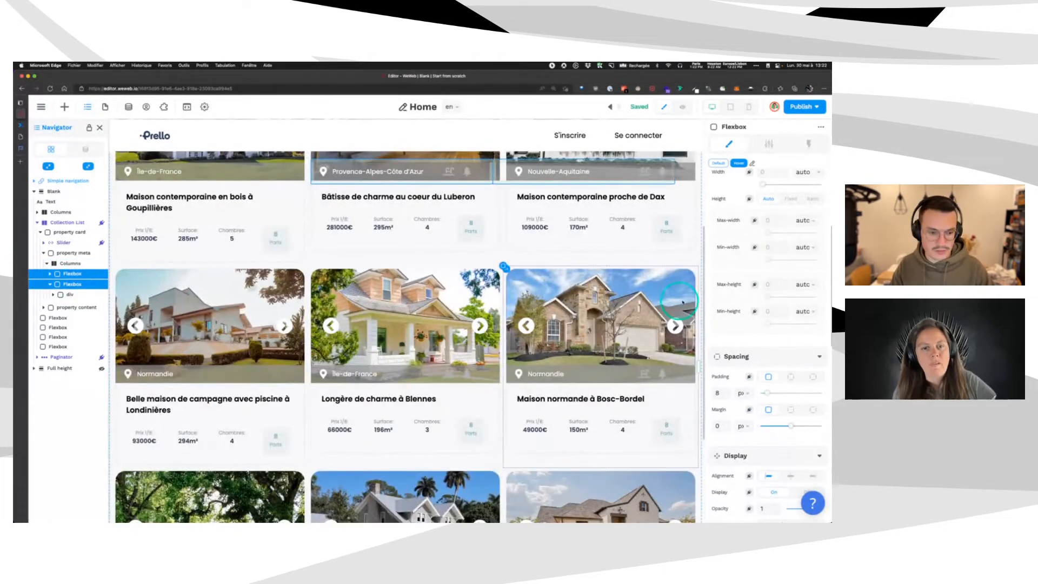
left_click_drag(767, 393, 737, 394)
scroll(413, 260, "up", 3)
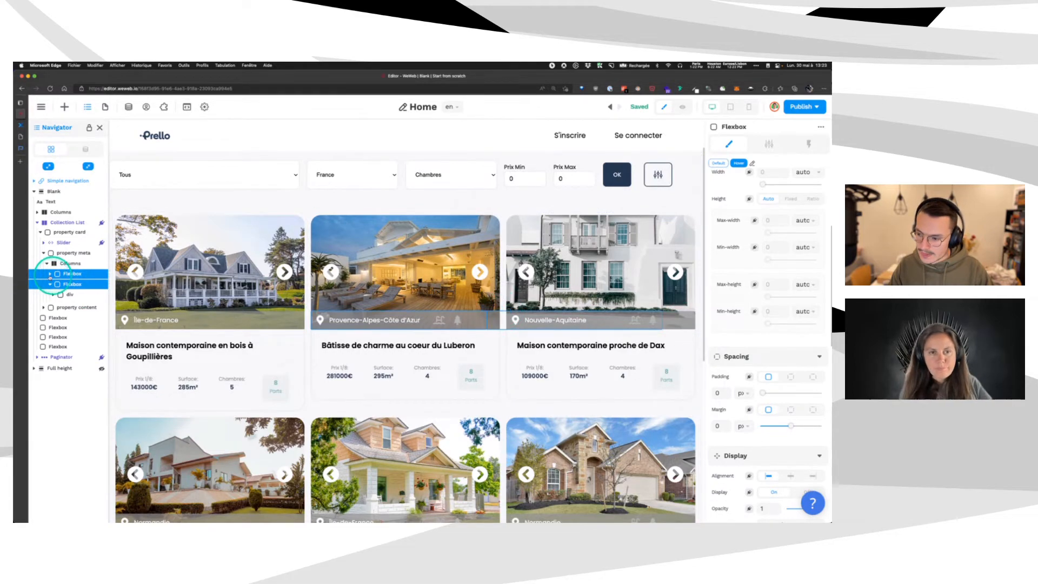
Set the location div's width to auto and widen the first column so the region name fits on one line.
left_click(49, 273)
left_click(70, 283)
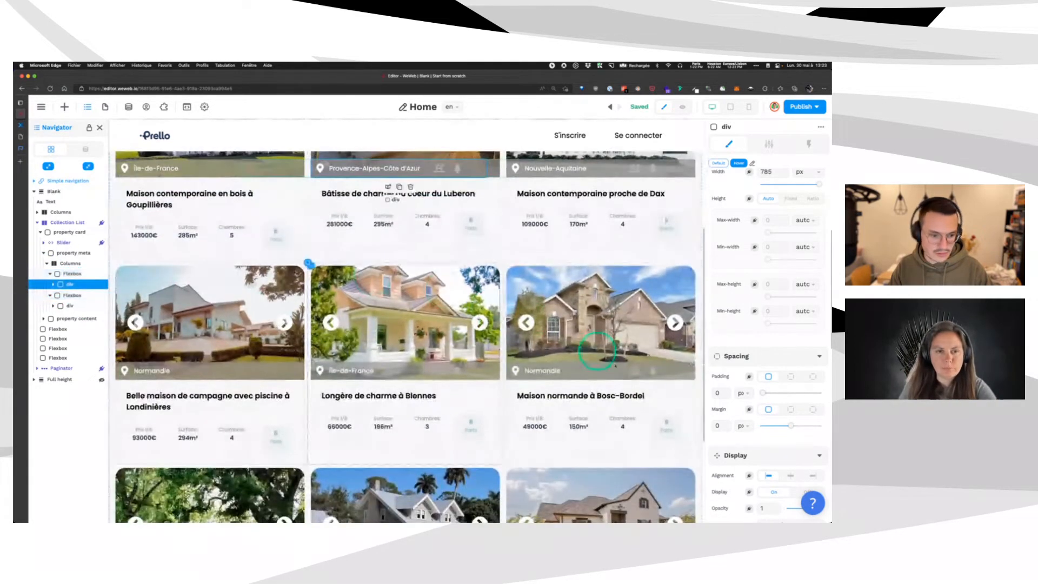
scroll(810, 345, "up", 3)
left_click(814, 320)
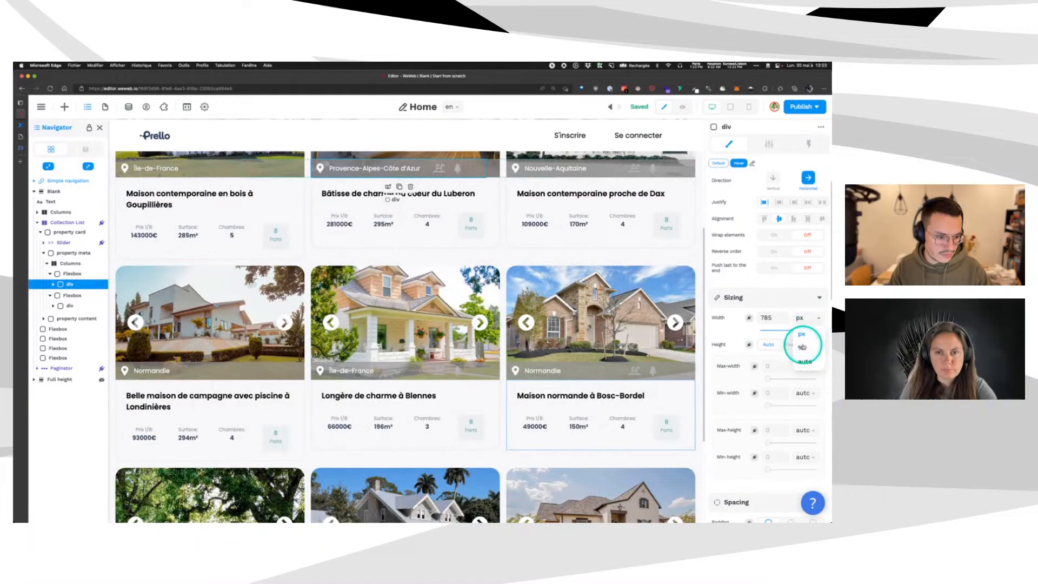
left_click(803, 361)
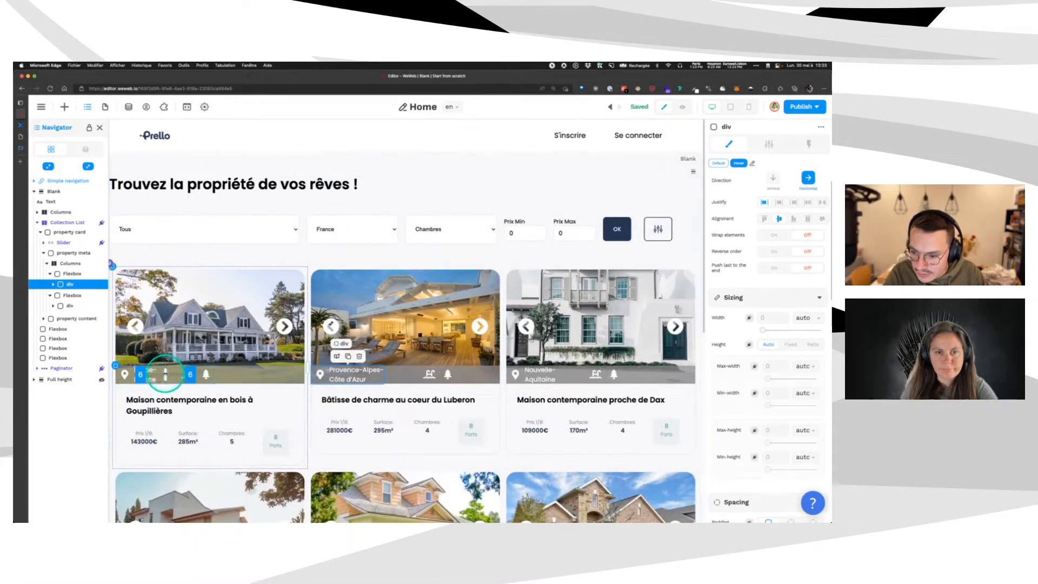
left_click_drag(168, 374, 200, 375)
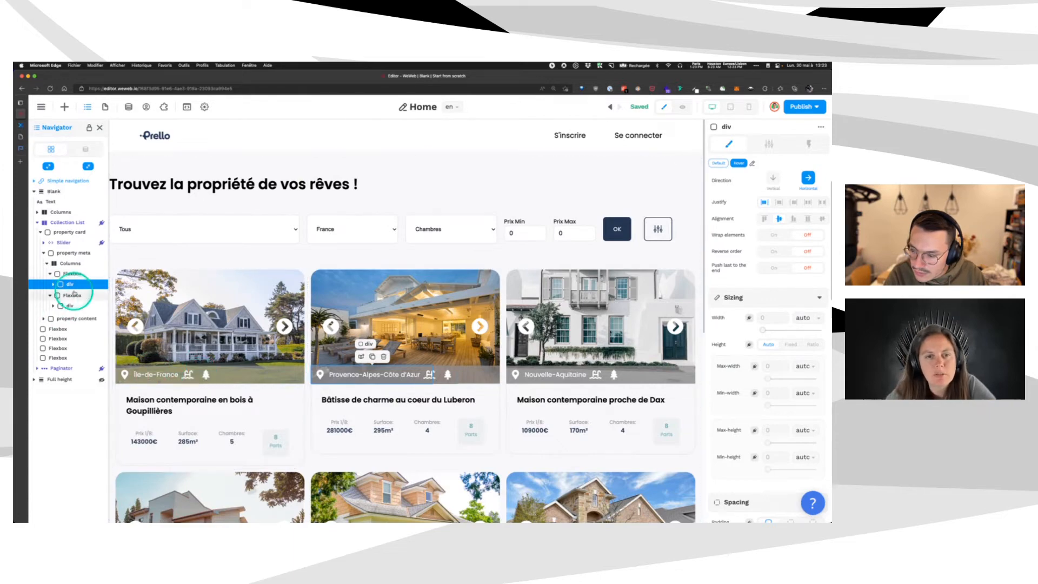
Change the attribute icons' flexbox to a horizontal direction and justify its content to the start.
left_click(66, 263)
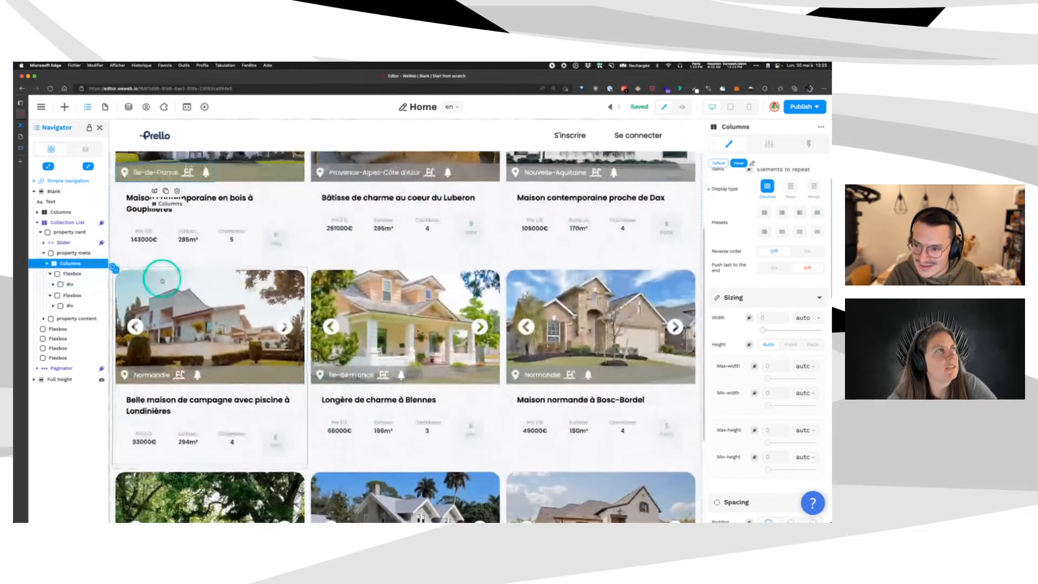
scroll(162, 277, "up", 4)
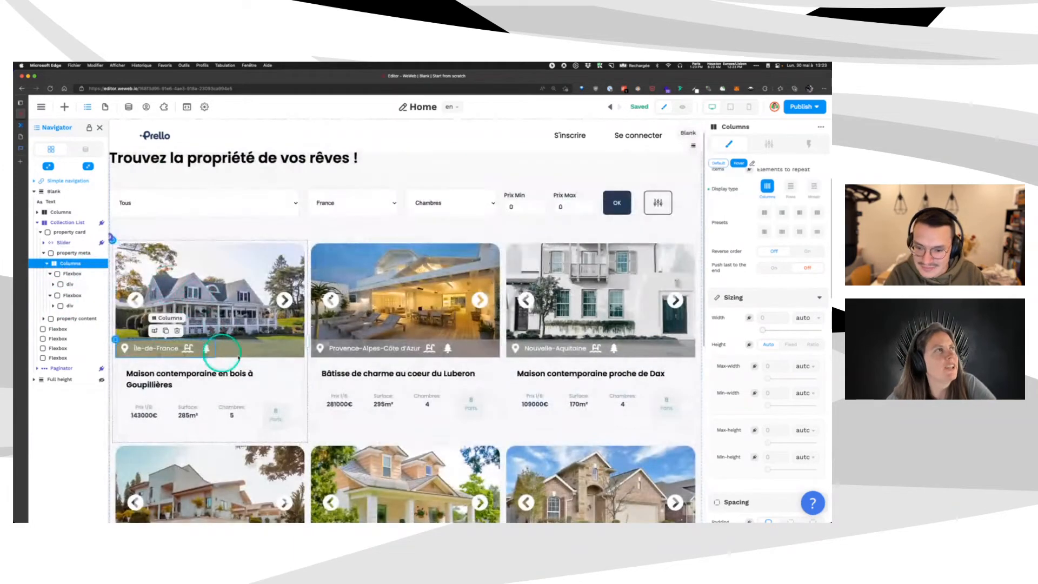
left_click(67, 294)
scroll(180, 308, "up", 3)
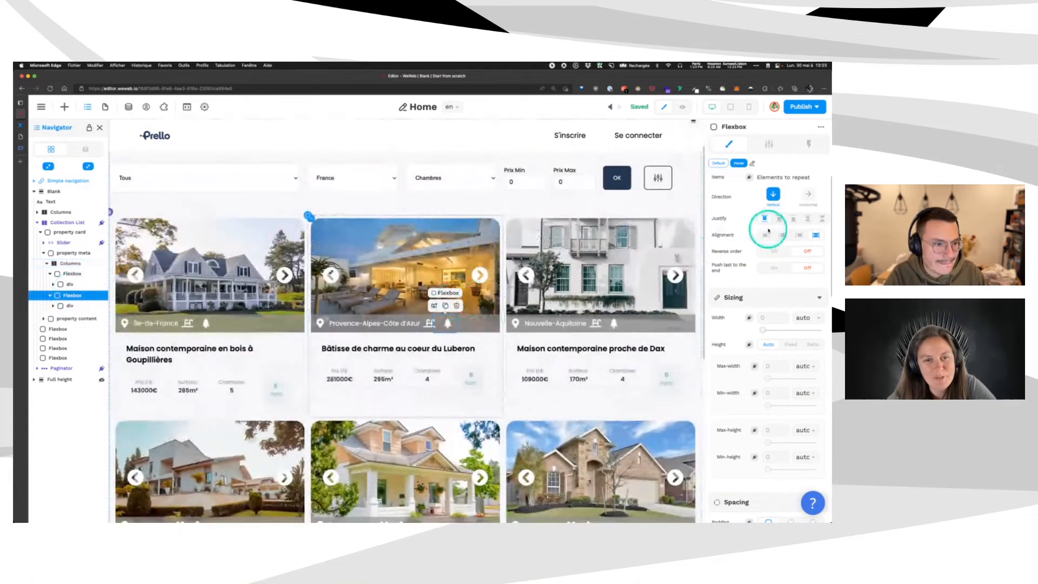
left_click(807, 193)
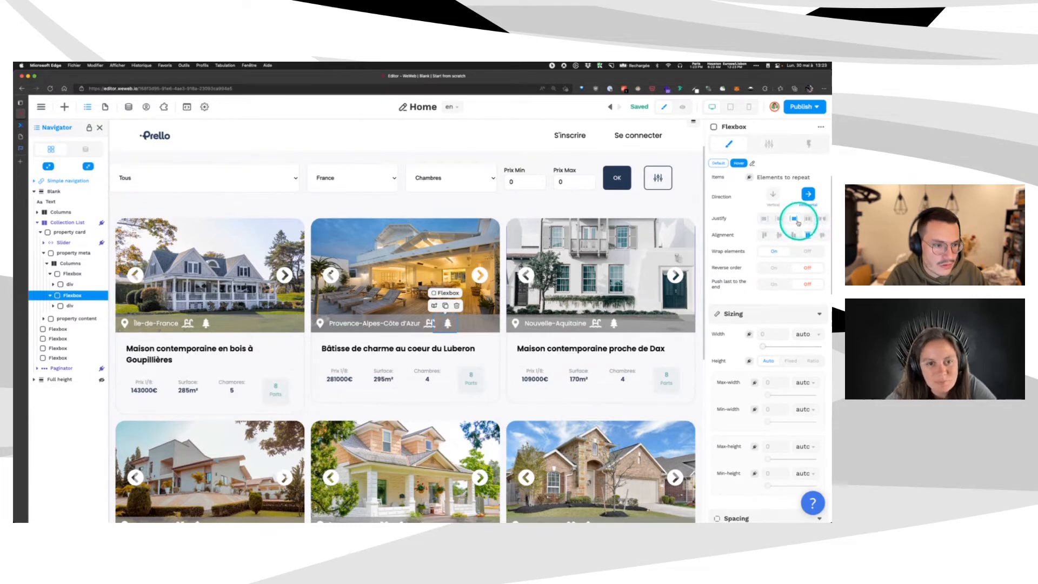
left_click(768, 220)
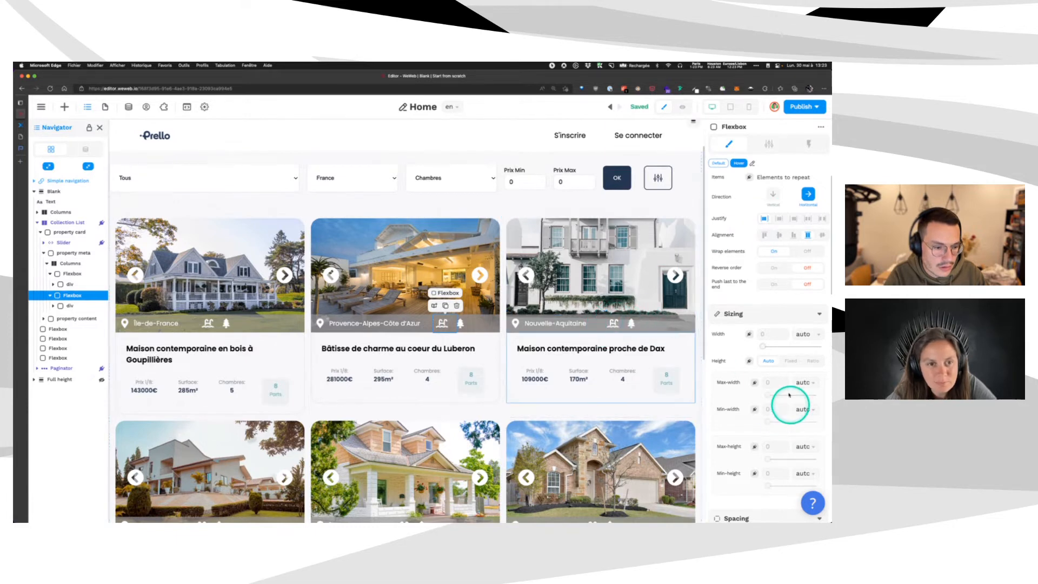
Set the width of the attribute icons' flexbox to 100% and justify its content to the center.
left_click(811, 335)
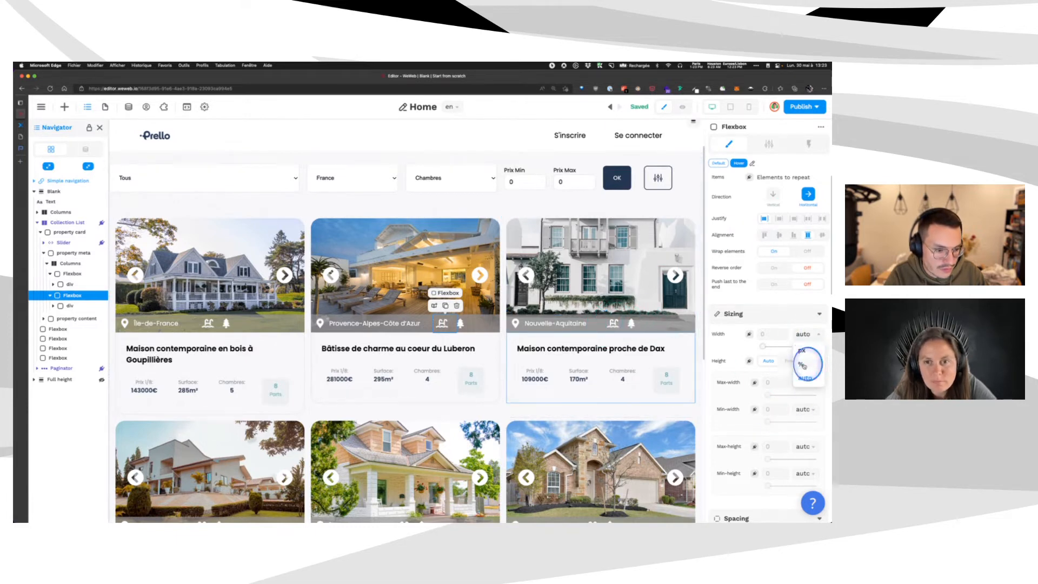
left_click(802, 365)
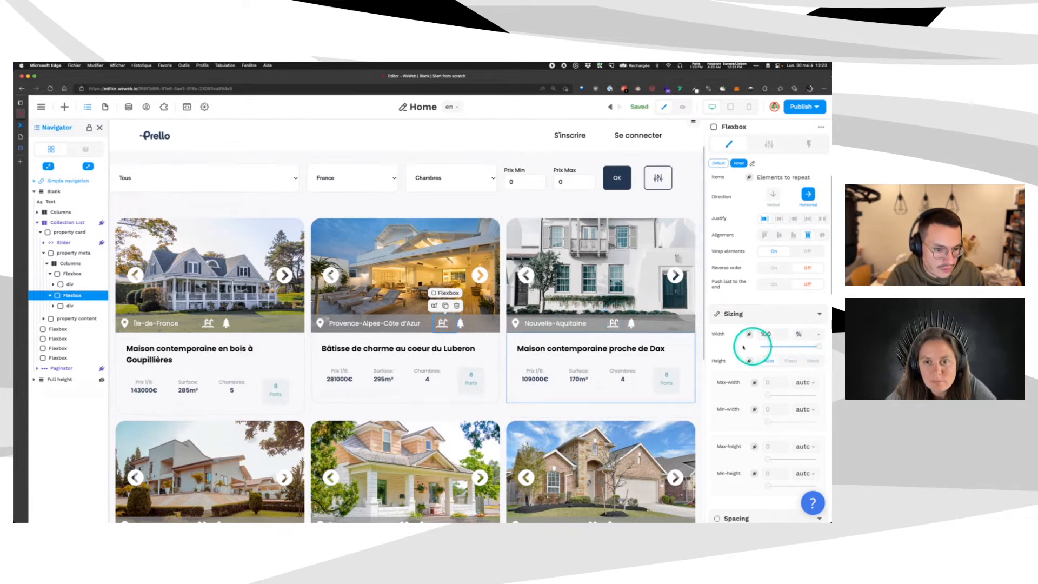
left_click(793, 220)
left_click(778, 219)
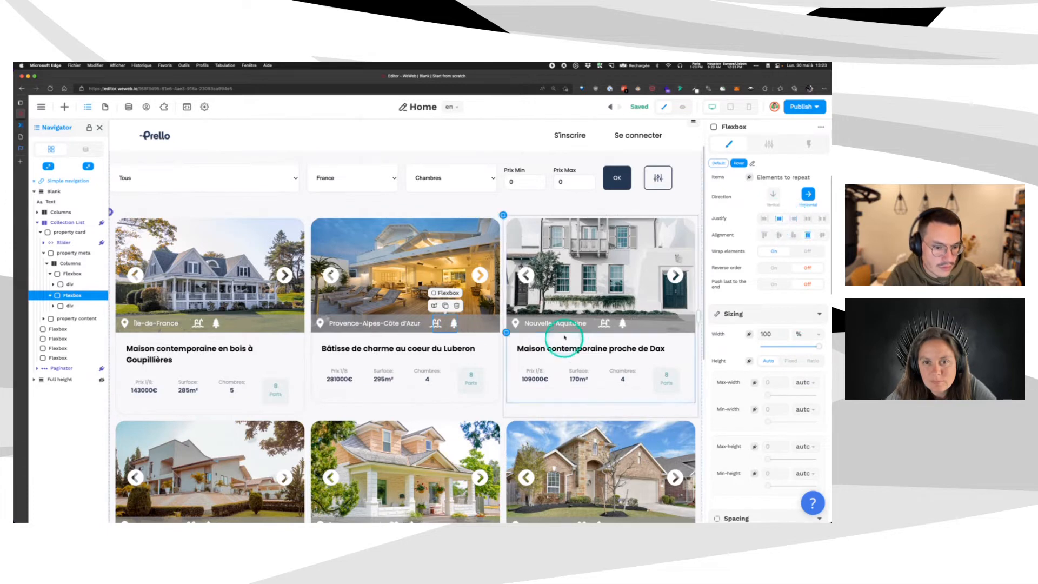
Widen the location column further by shifting the boundary between the two property meta columns.
left_click(602, 322)
left_click_drag(612, 323, 655, 324)
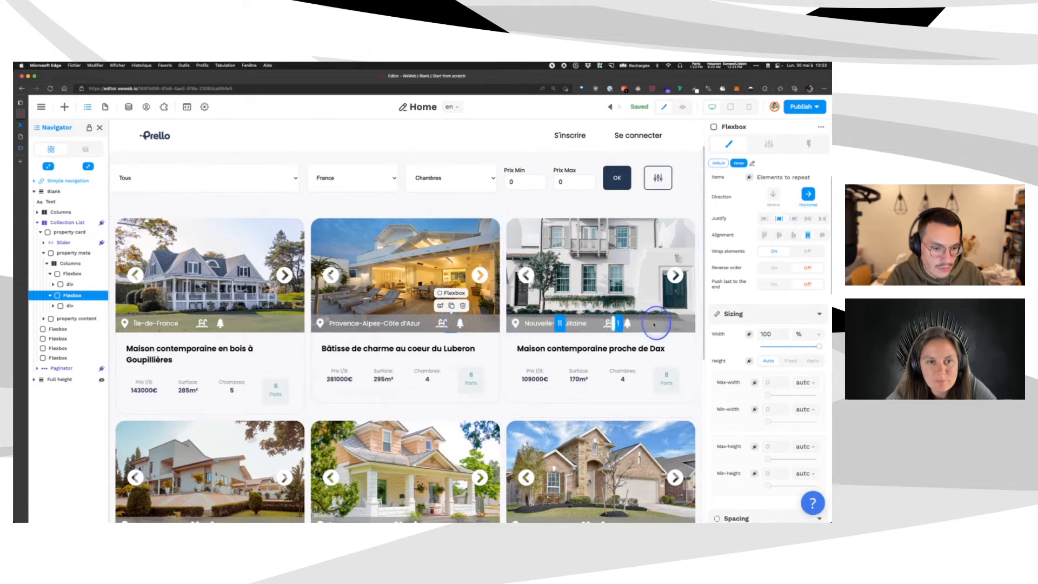
left_click(442, 324)
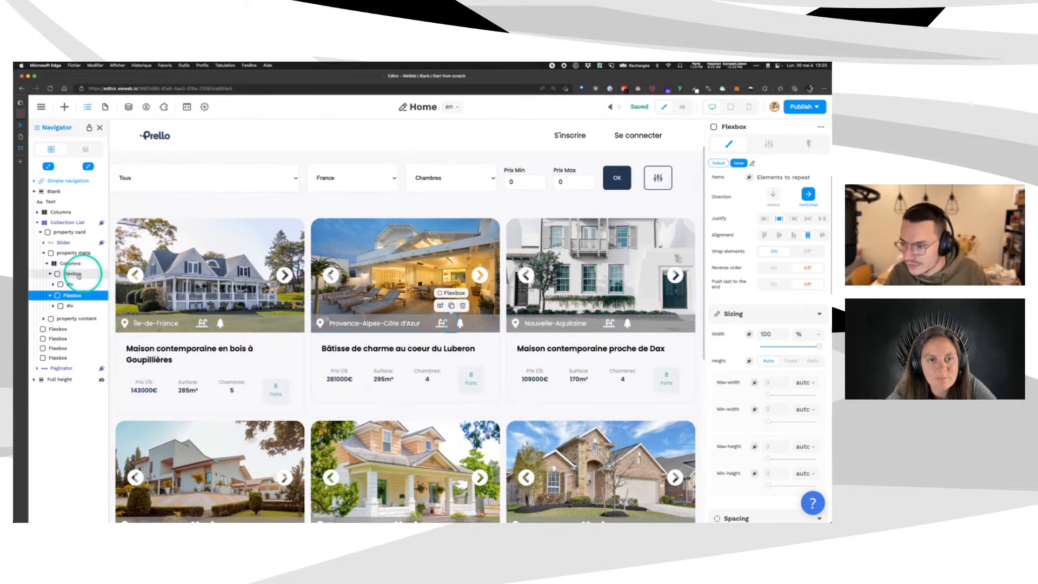
Inspect the location column's flexbox and set the width of the property meta's Columns element to 100%.
left_click_drag(50, 274, 58, 274)
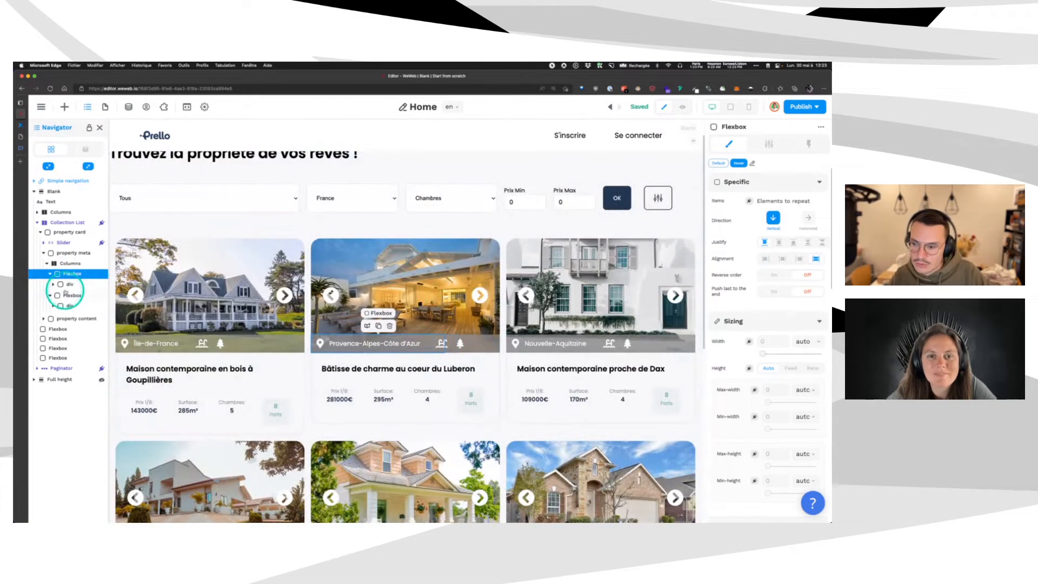
left_click(61, 284)
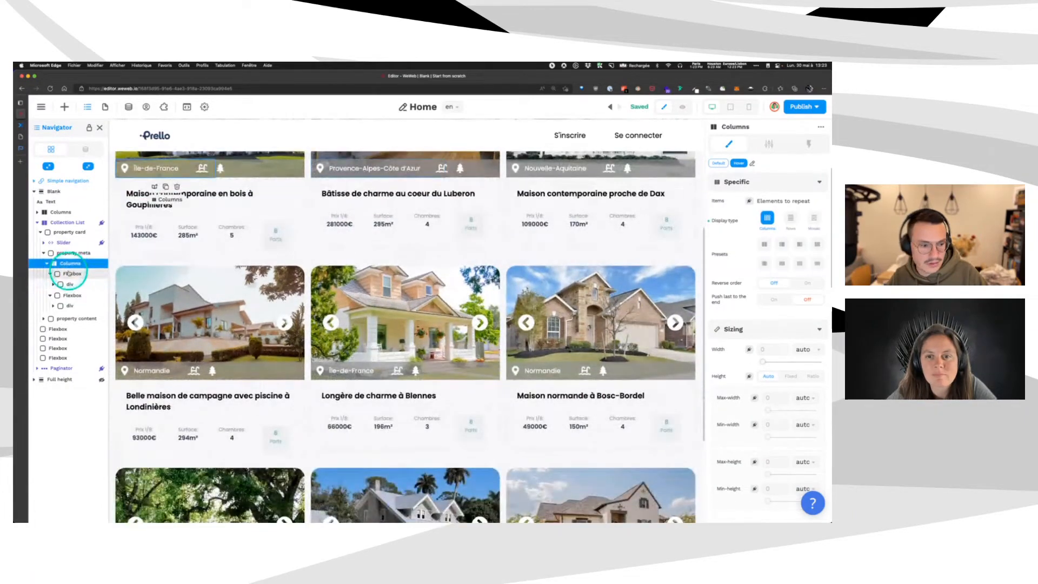
left_click(69, 264)
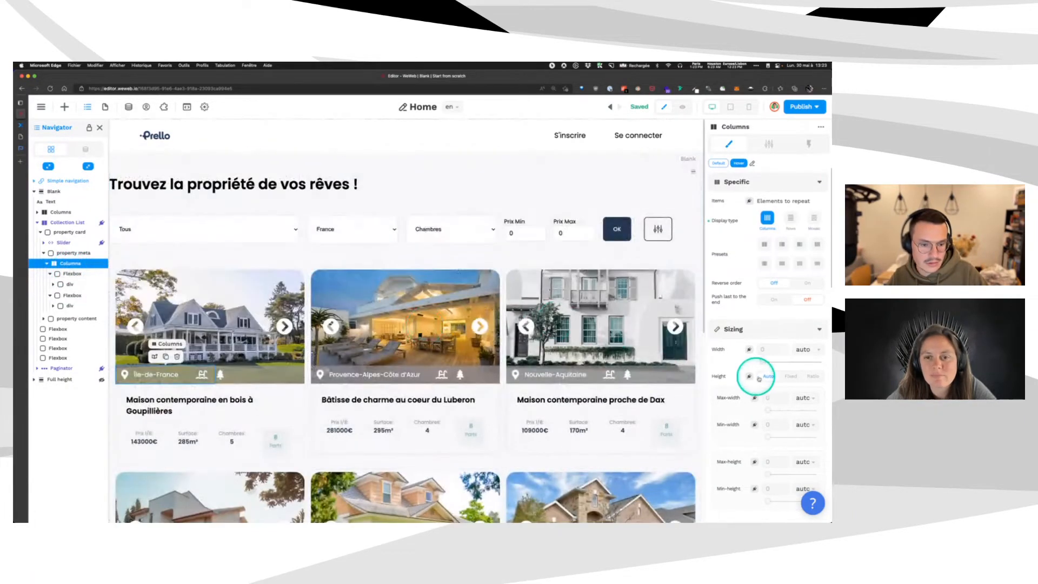
left_click(804, 351)
left_click(802, 378)
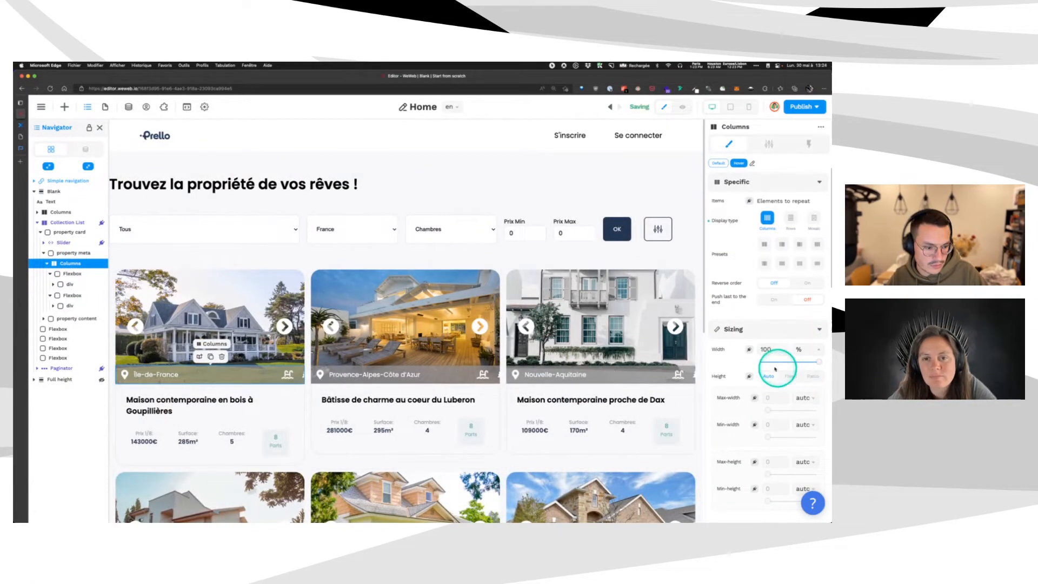
Widen the attribute icons' column by shifting the boundary between the two property meta columns towards the location name.
left_click(69, 274)
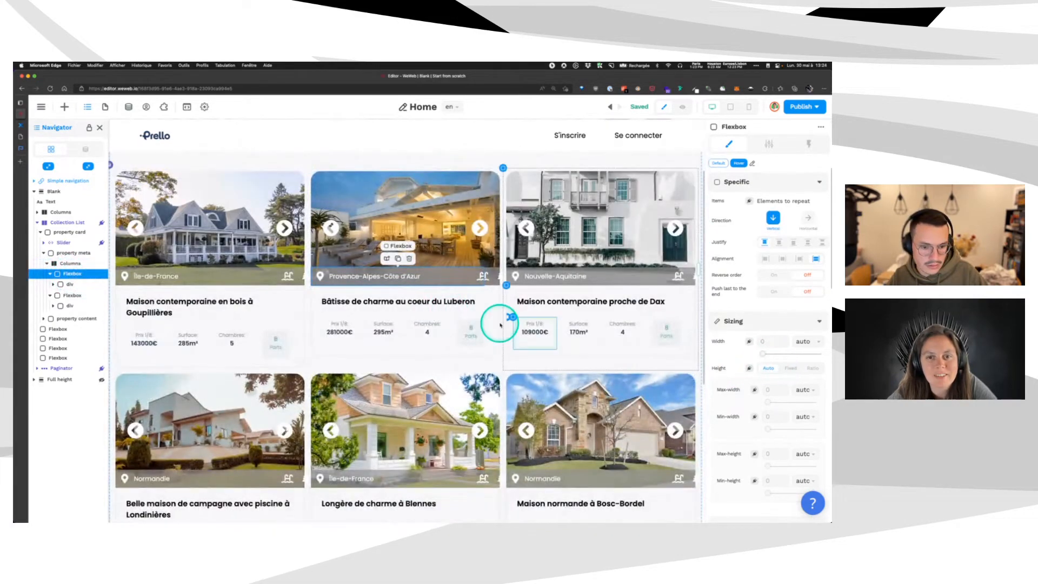
left_click(67, 285)
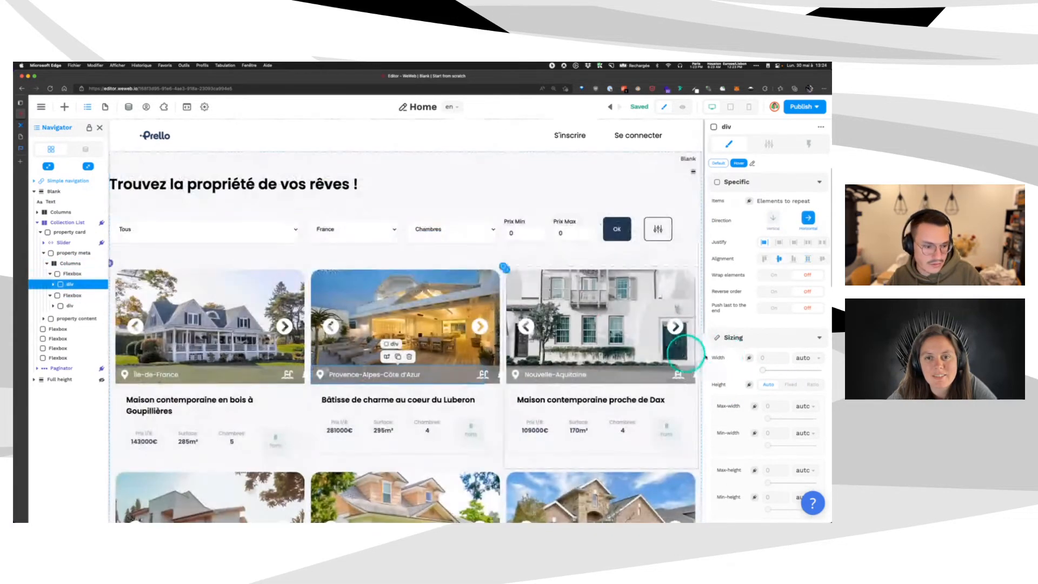
left_click(803, 357)
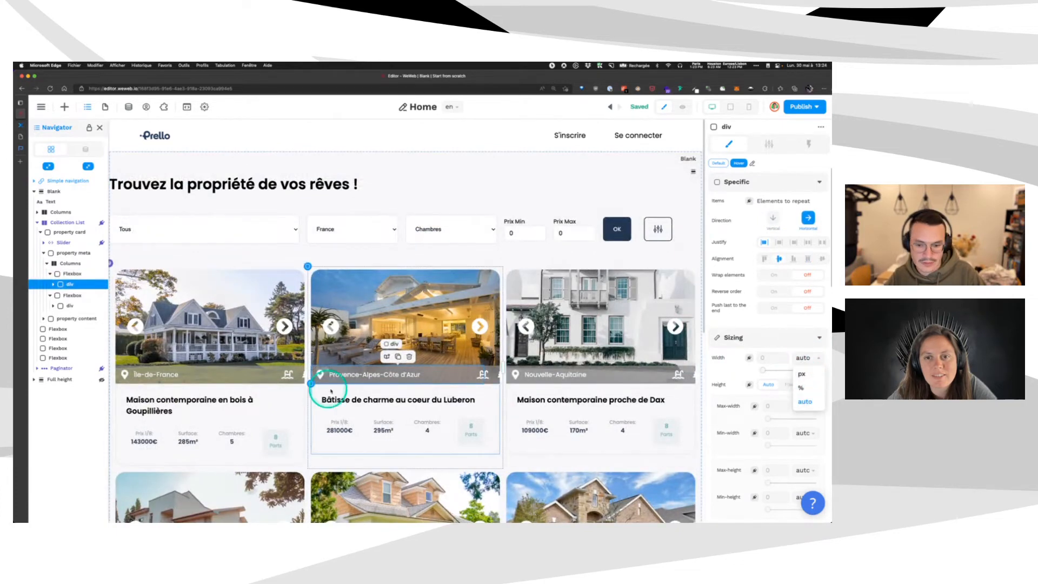
left_click_drag(485, 373, 444, 375)
left_click(439, 367)
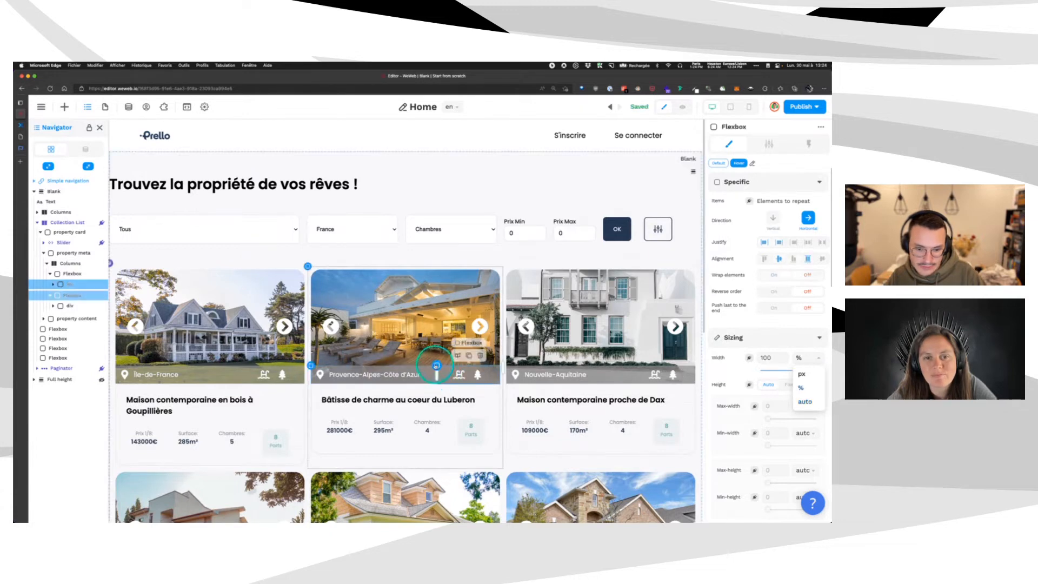
Justify the content of the attribute icons' flexbox to the end and select its inner div.
left_click(69, 306)
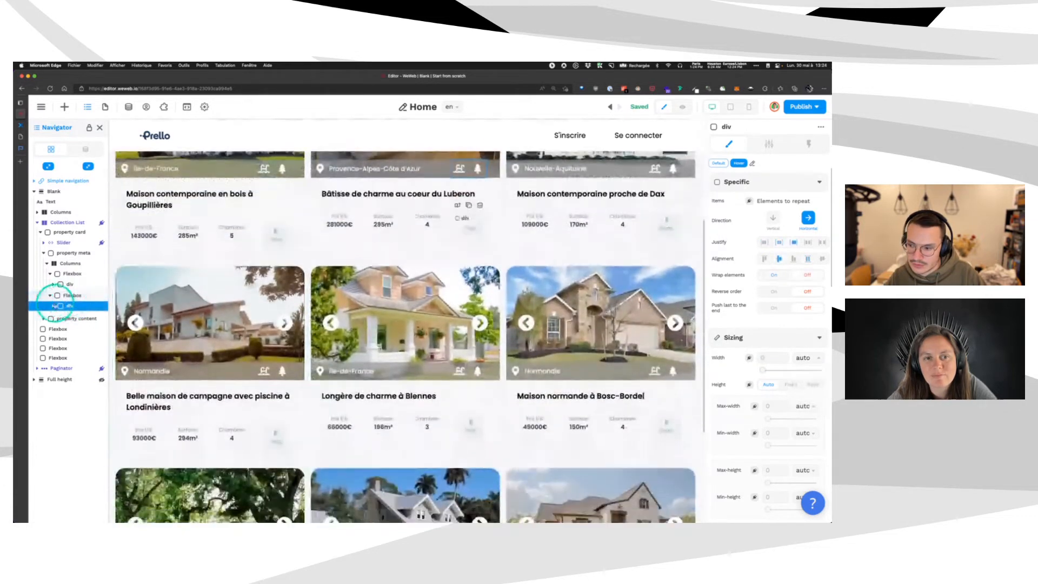
left_click(72, 296)
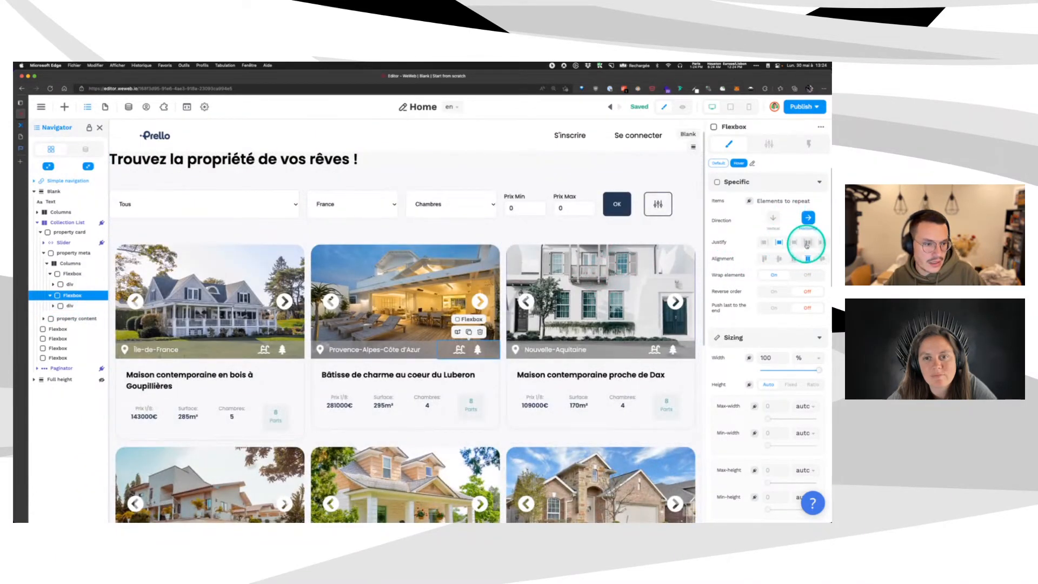
left_click(464, 314)
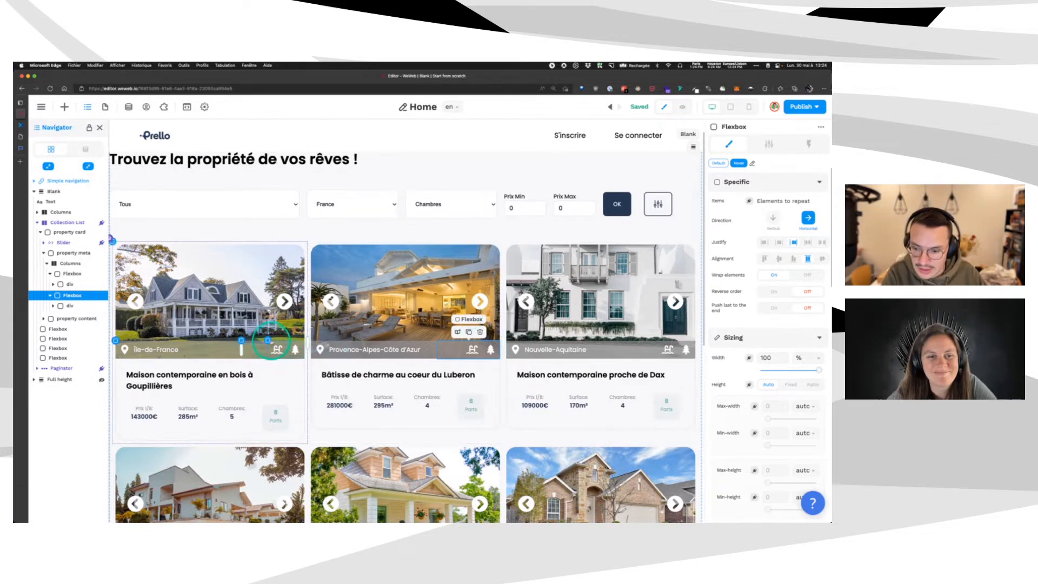
left_click(70, 306)
scroll(266, 296, "up", 5)
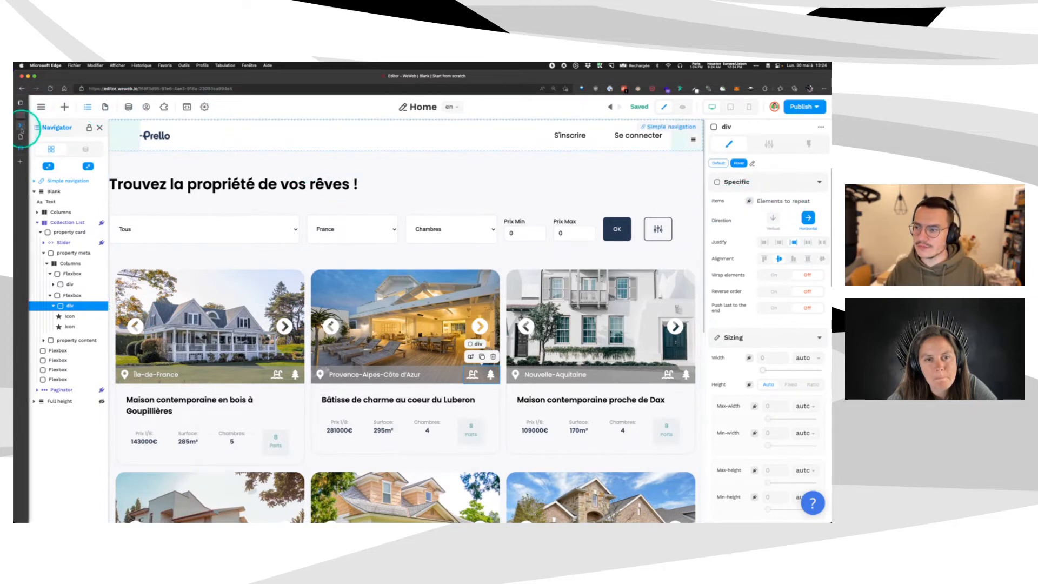
Switch to Xano and open the default API group.
mouse_move(21, 125)
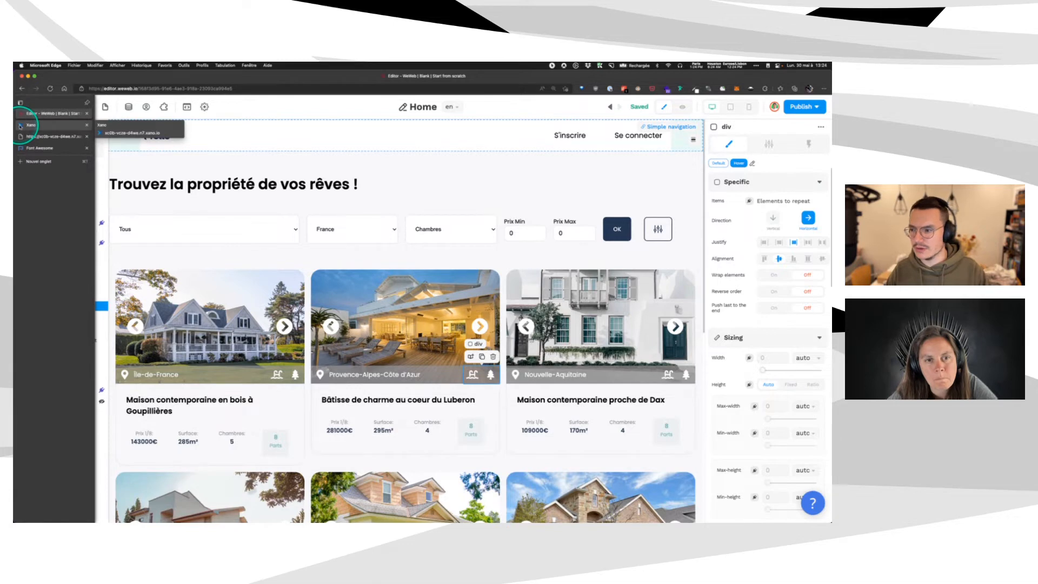
left_click(29, 125)
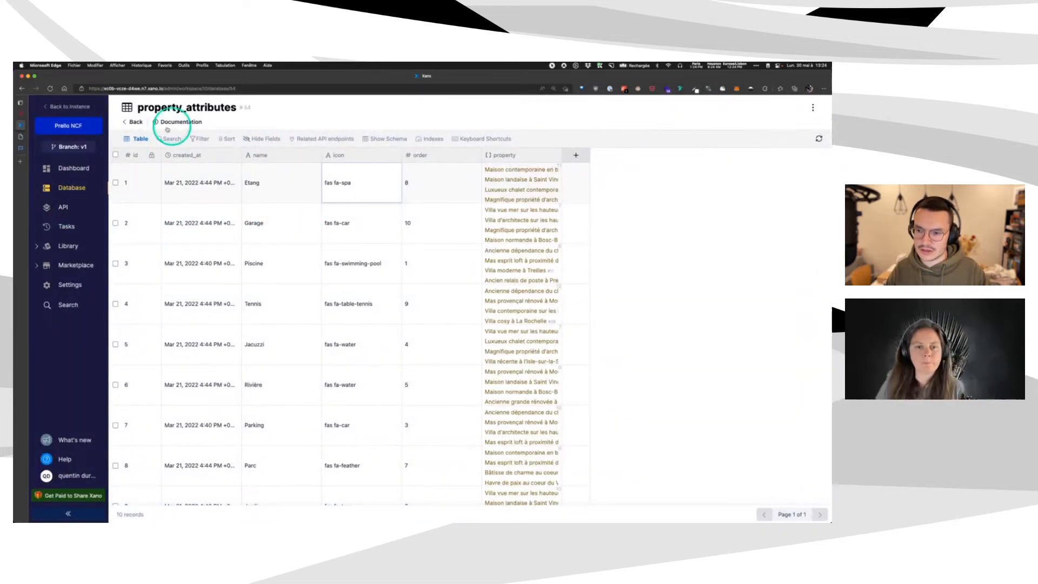
left_click(59, 207)
left_click(520, 366)
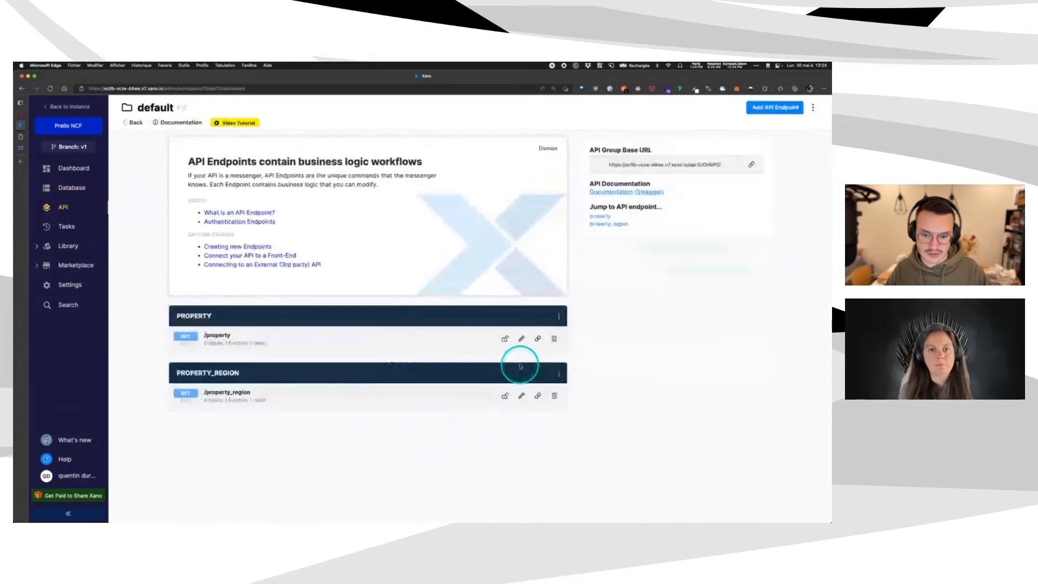
Add a GET endpoint for the property_attributes table with authentication disabled and copy its endpoint URL.
left_click(774, 107)
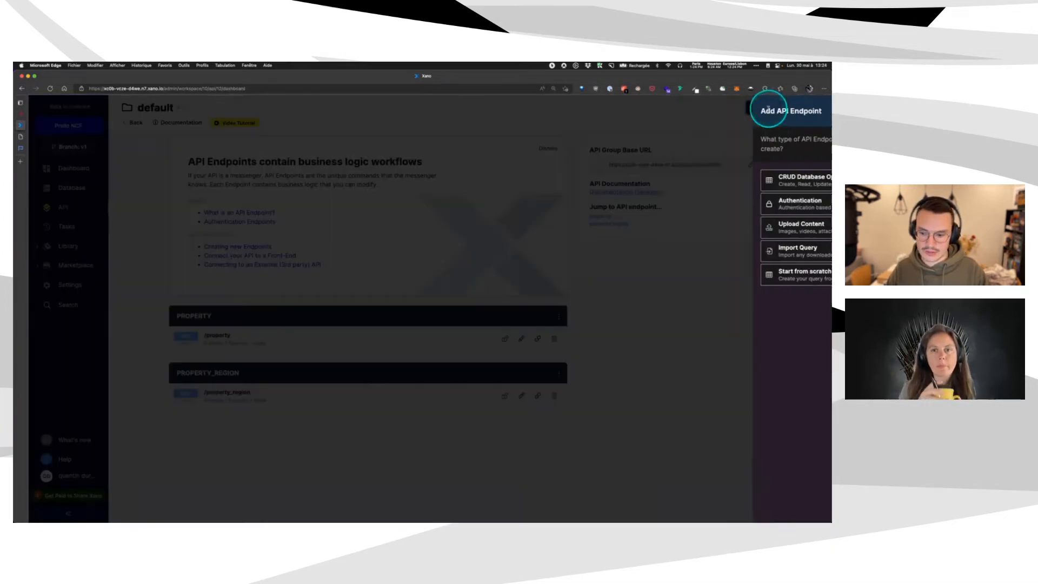
left_click(729, 184)
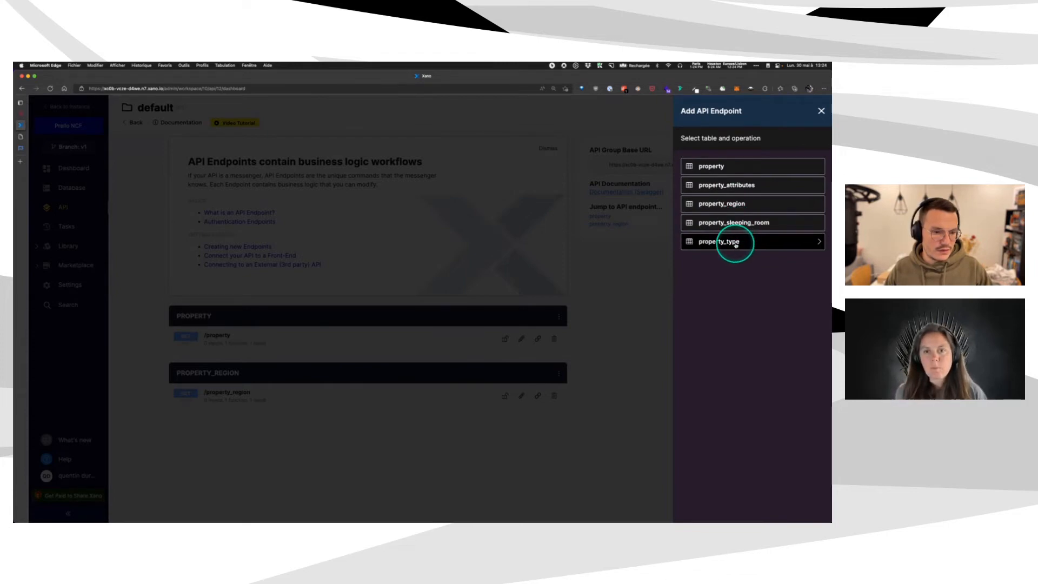
left_click(735, 186)
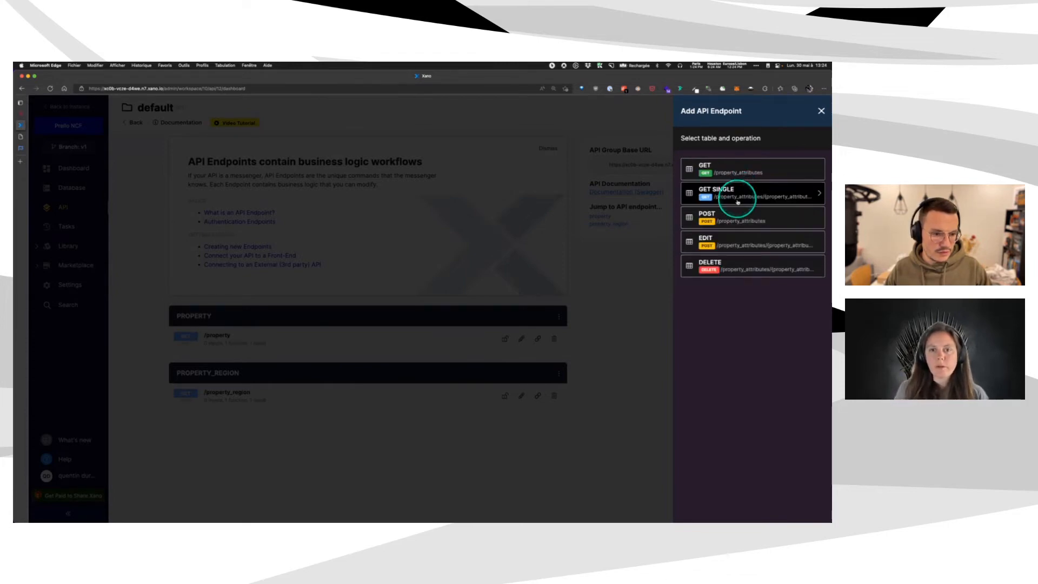
left_click(734, 168)
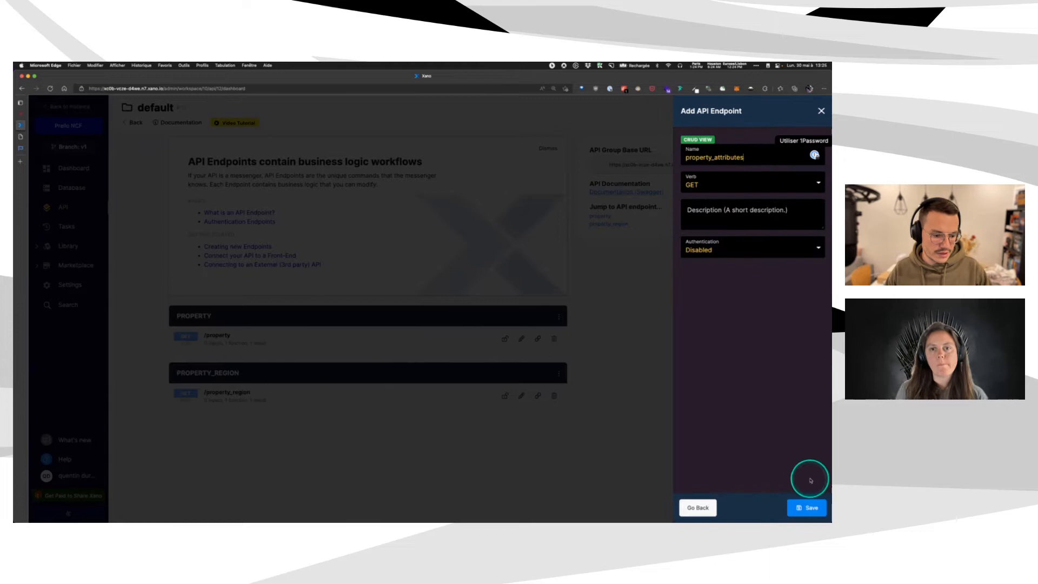
left_click(806, 507)
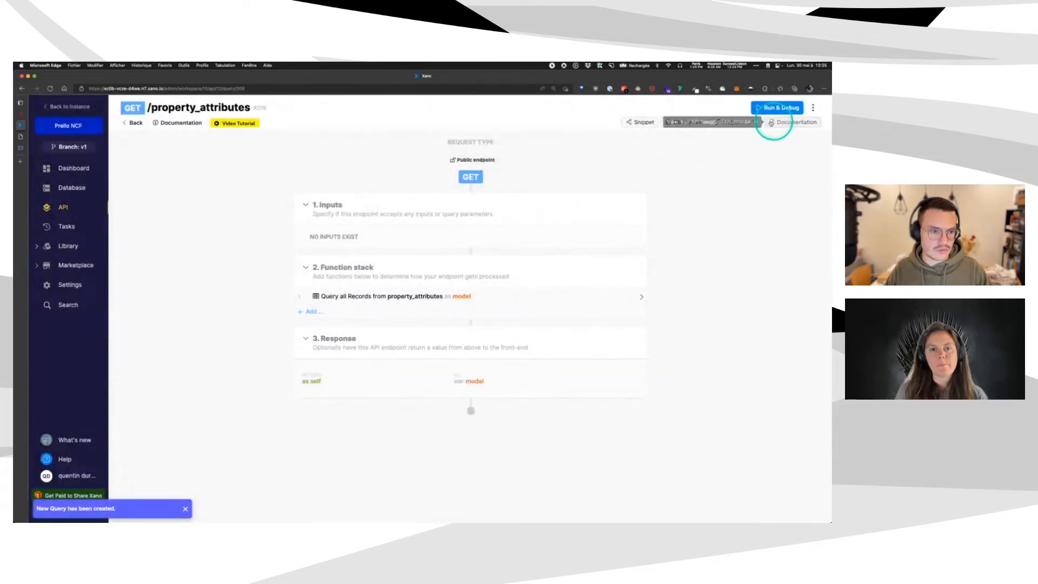
left_click(737, 122)
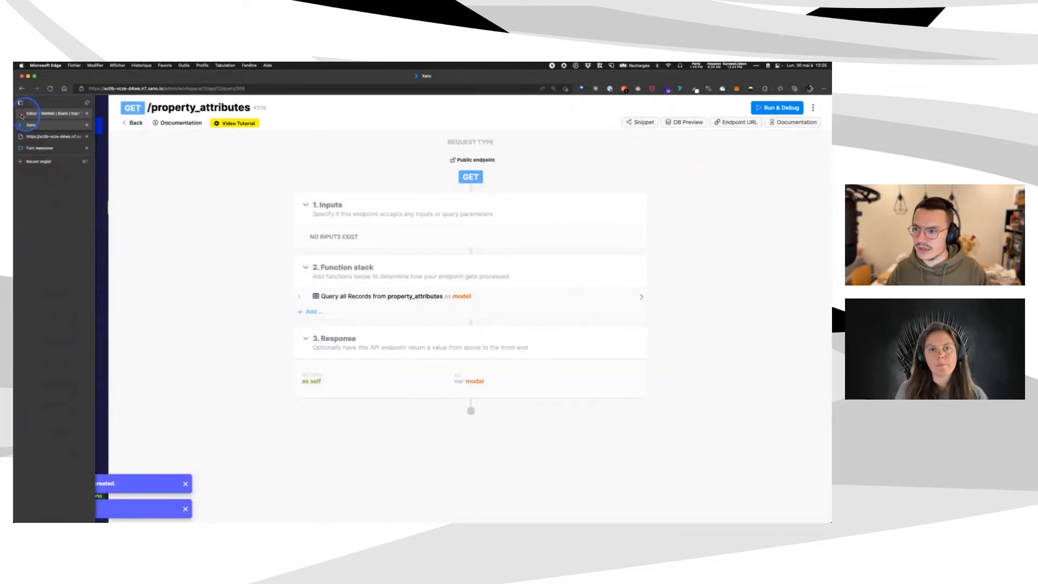
Switch back to WeWeb and start a new collection named attributes in the Properties folder.
left_click(33, 115)
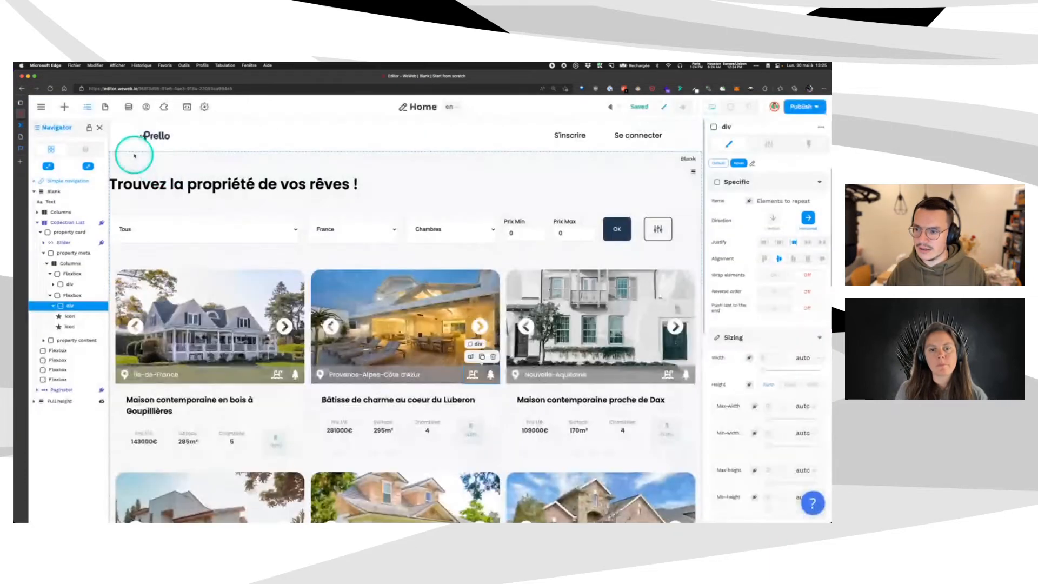
left_click(64, 106)
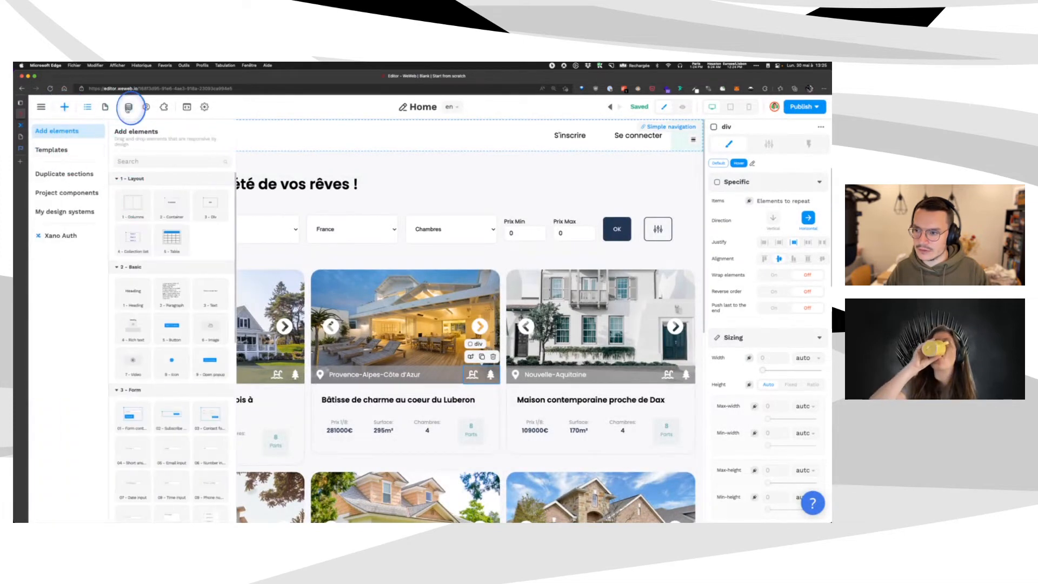
left_click(129, 106)
left_click(95, 153)
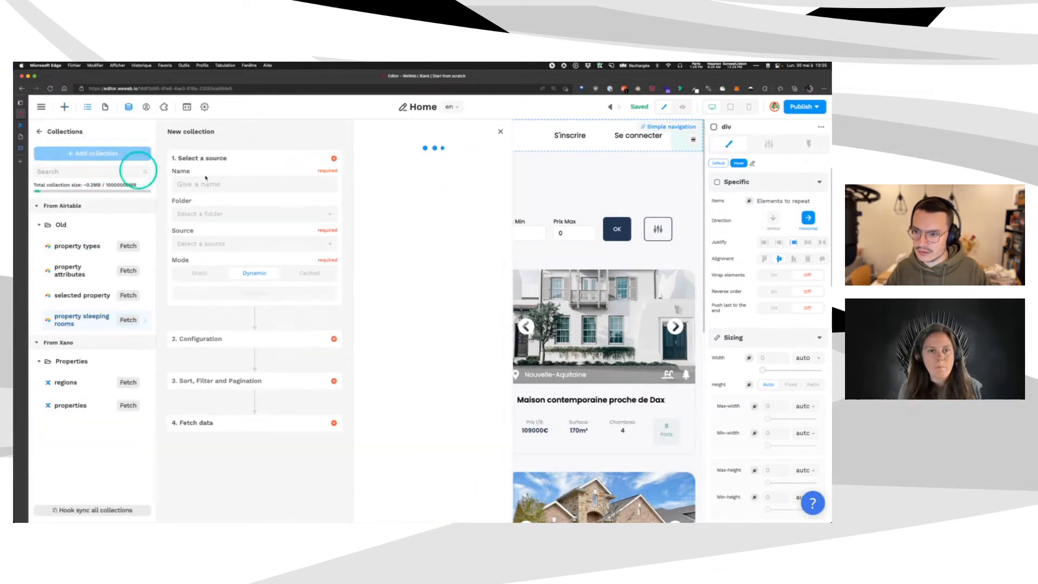
left_click(236, 193)
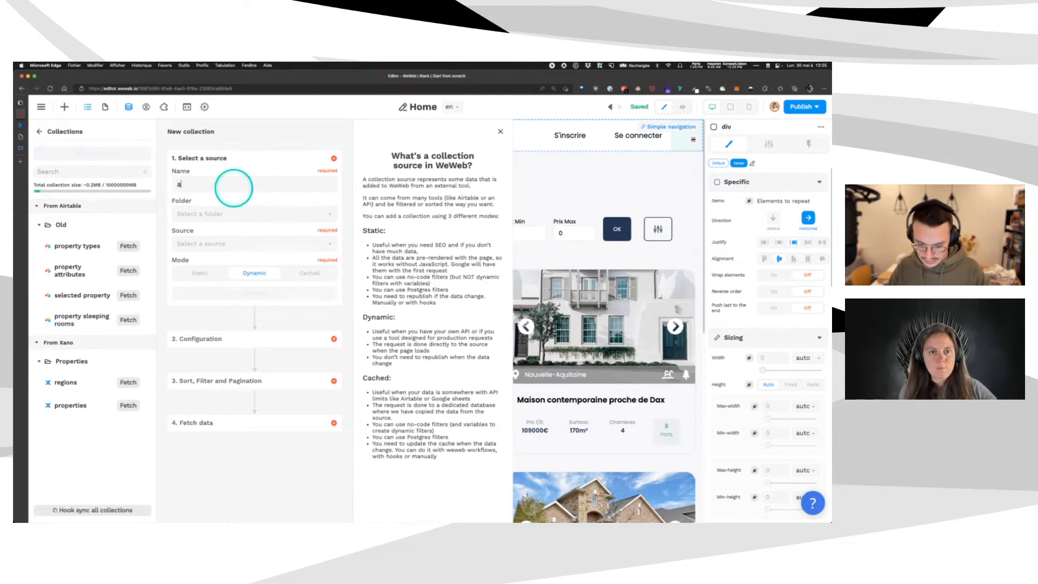
type("attributes")
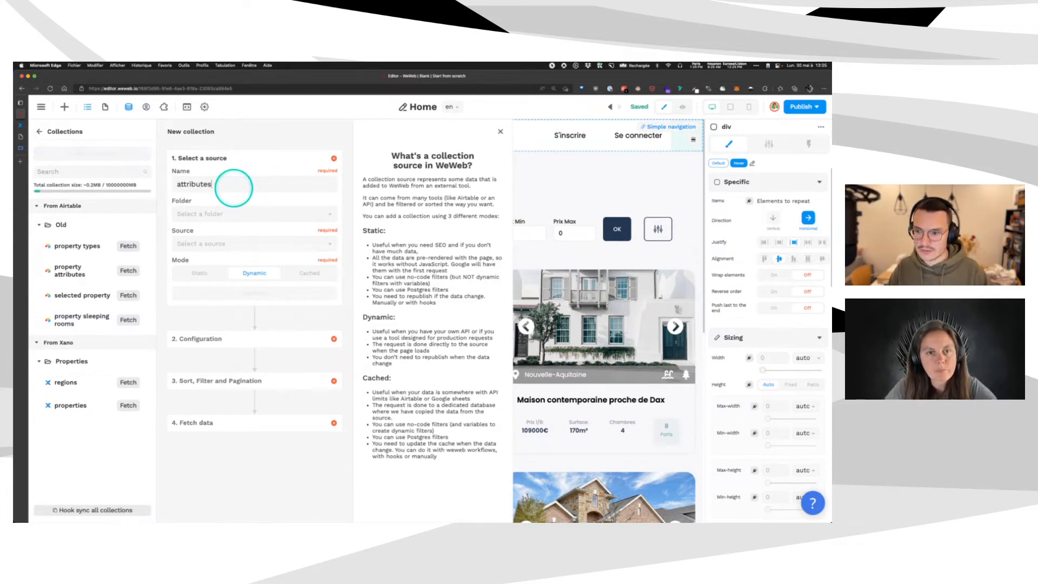
left_click(231, 213)
left_click(215, 261)
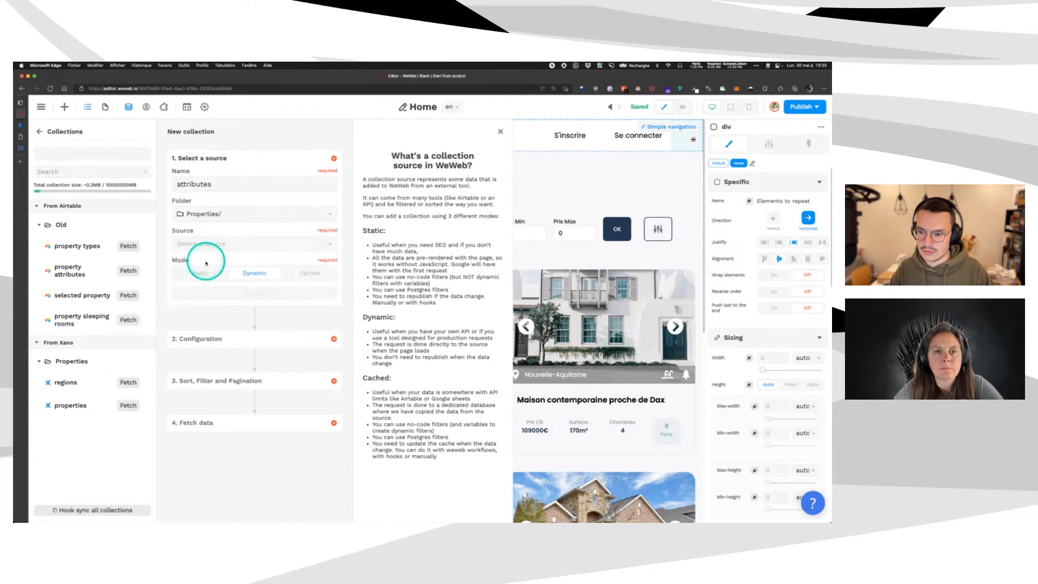
Try to configure the attributes collection with Xano as its source in dynamic mode.
left_click(219, 243)
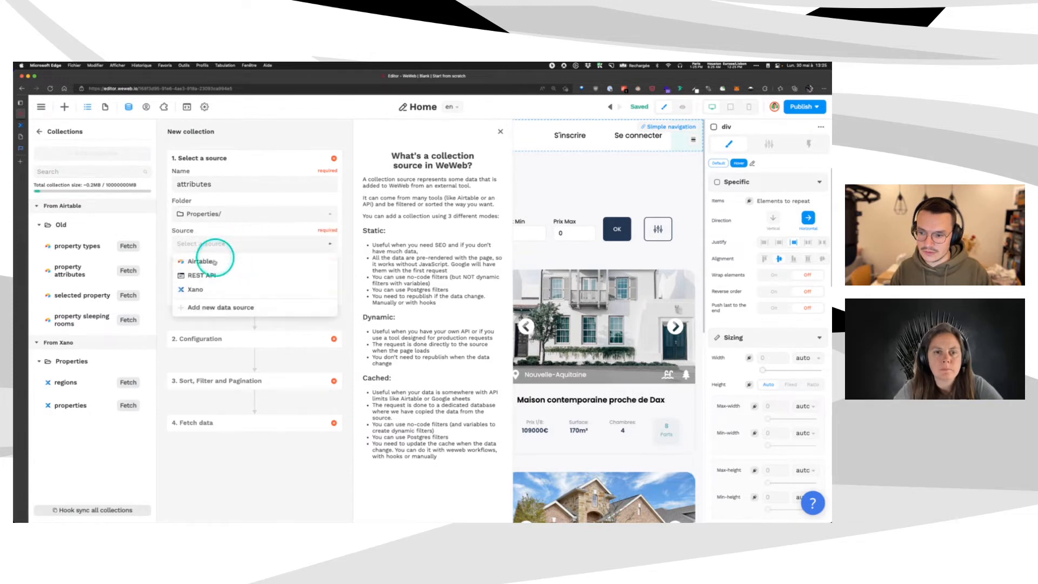
left_click(196, 290)
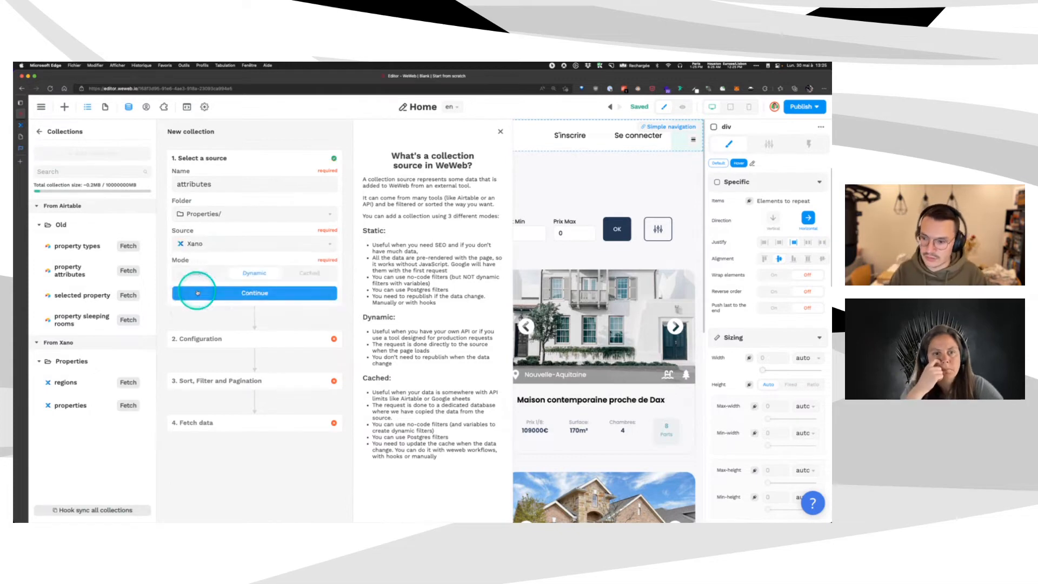
left_click(261, 295)
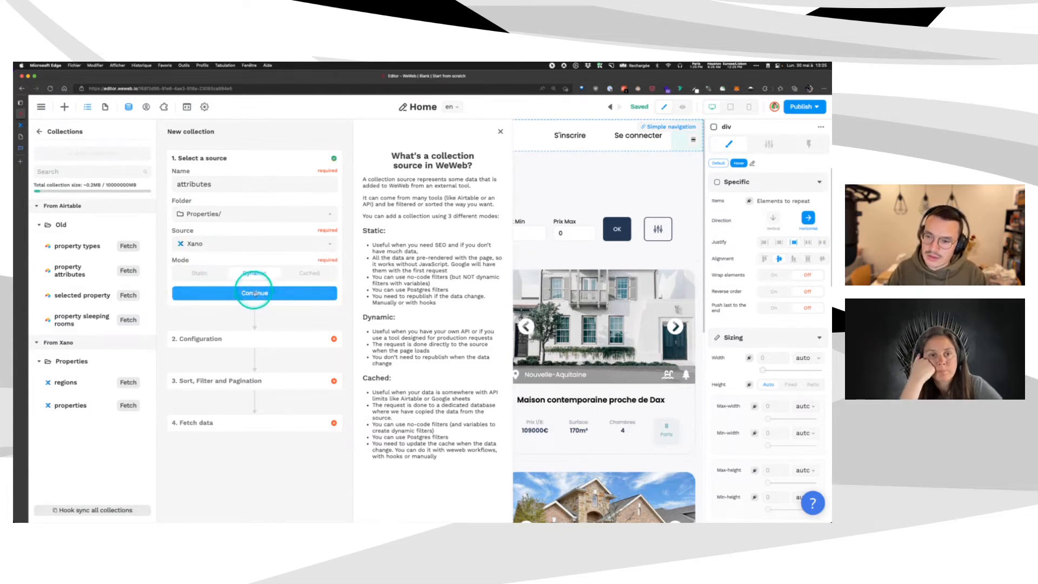
left_click(250, 295)
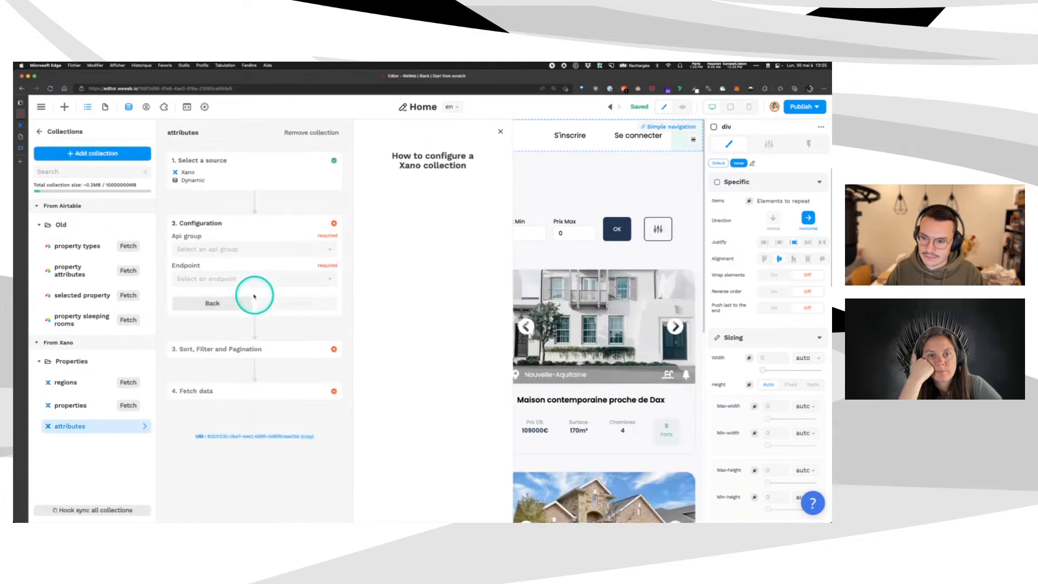
left_click(236, 250)
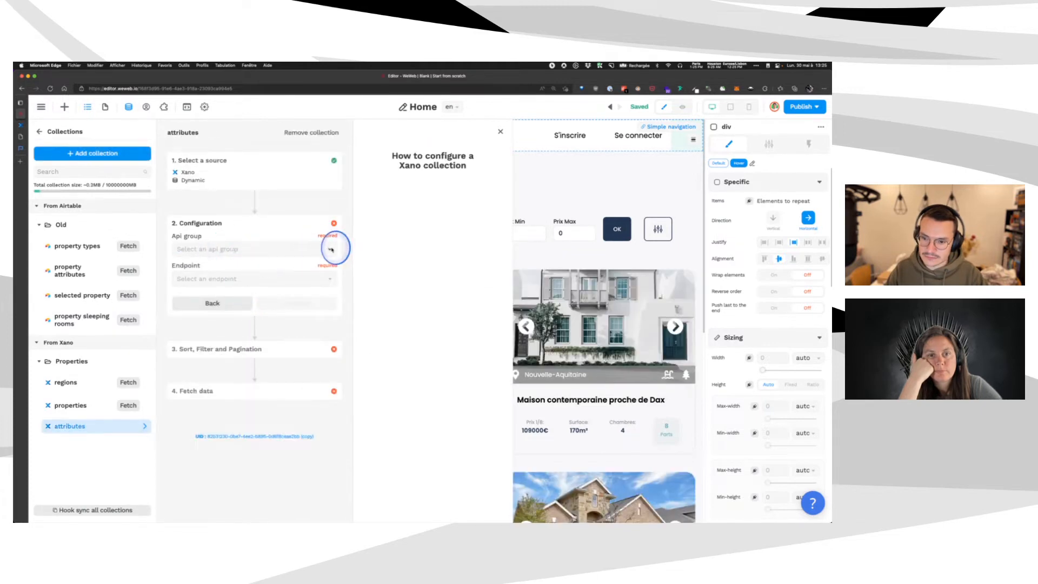
Set the attributes collection's source to REST API, keeping the dynamic mode.
left_click(212, 172)
left_click(223, 246)
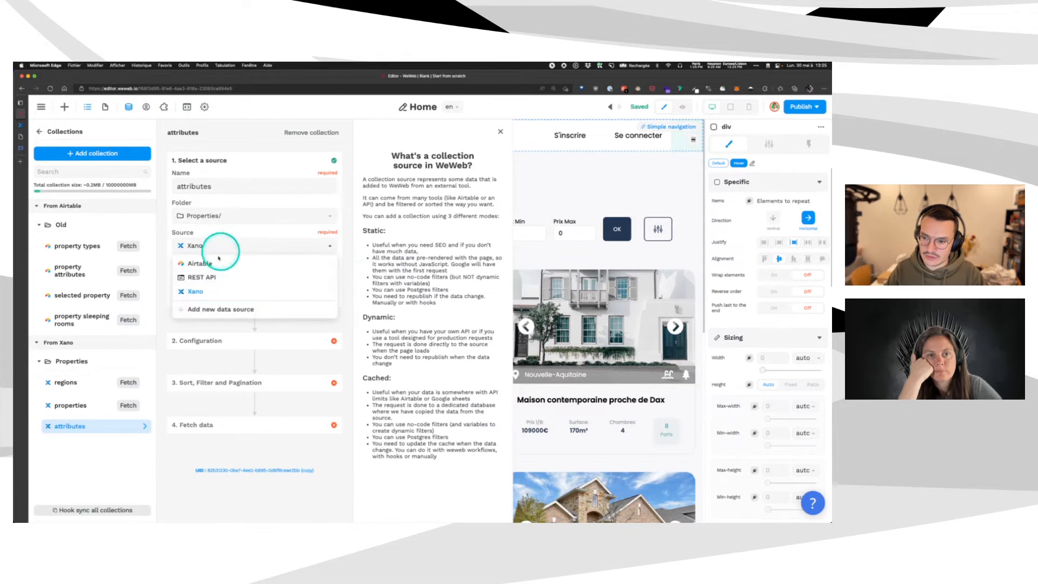
left_click(211, 276)
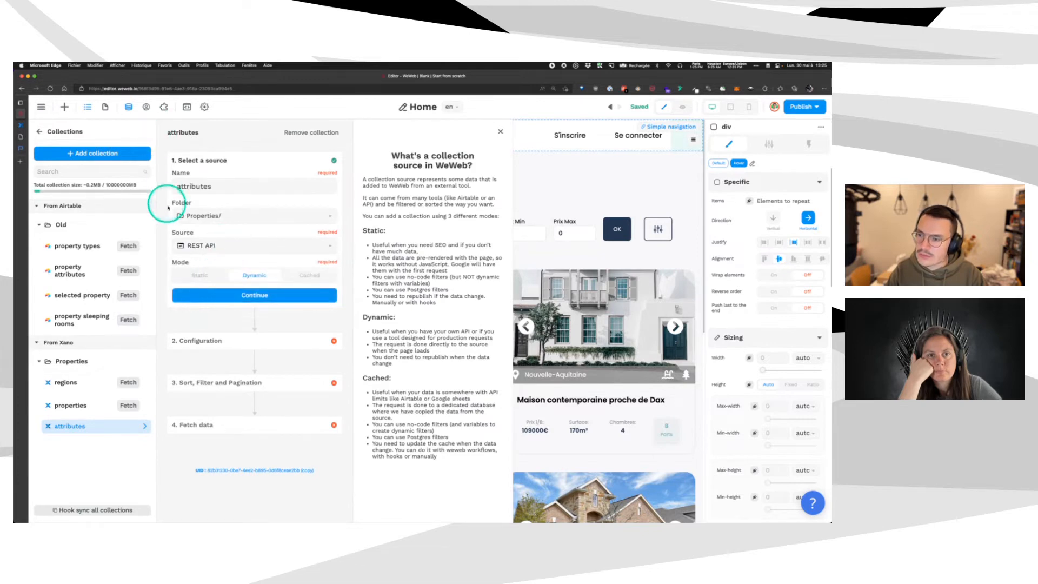
left_click(254, 296)
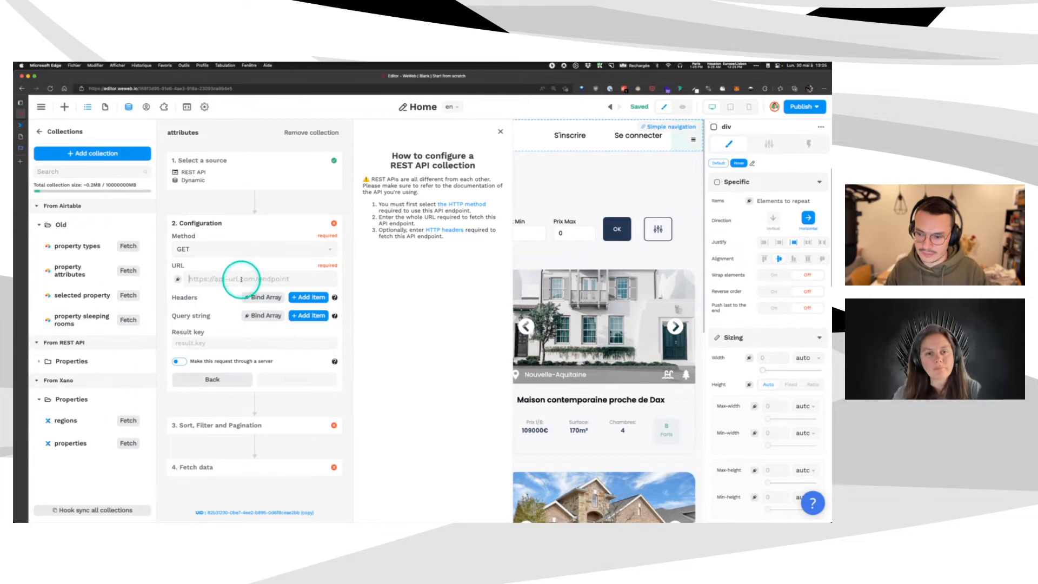
Paste the property_attributes endpoint URL for the GET request, fetch the data and finish the attributes collection.
key("ctrl+v")
left_click(296, 380)
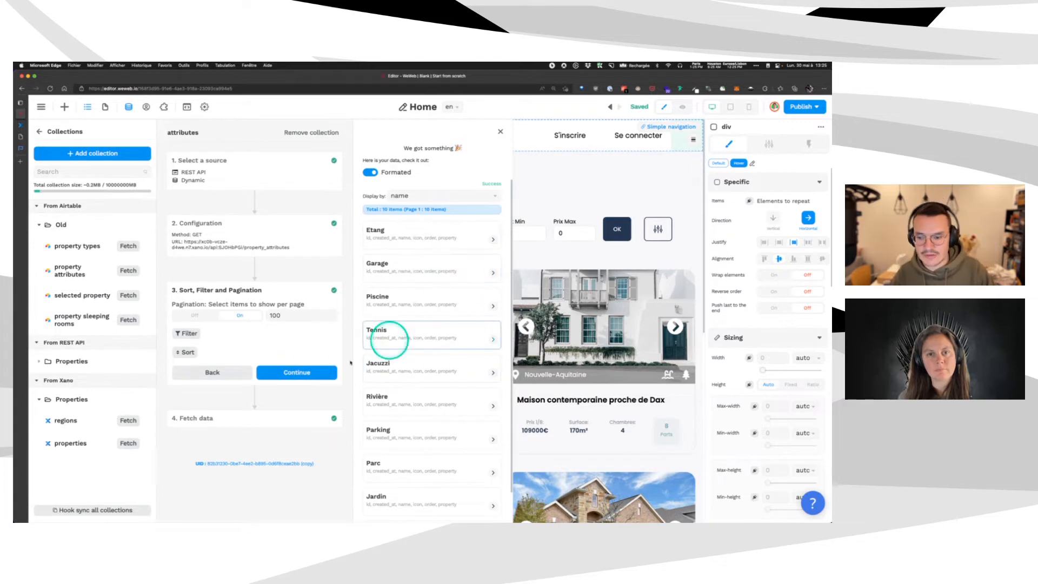
left_click(281, 372)
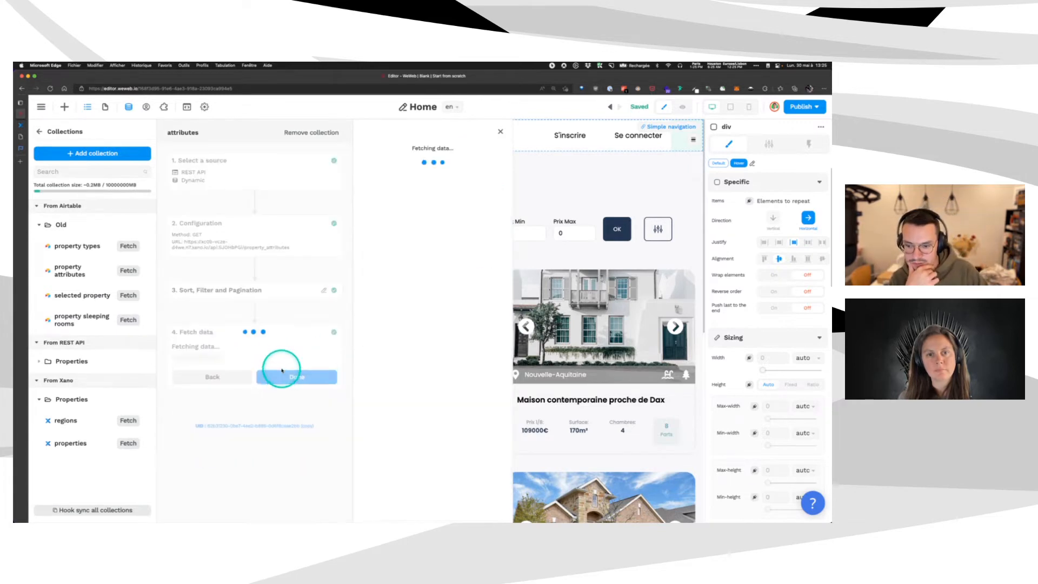
left_click(288, 407)
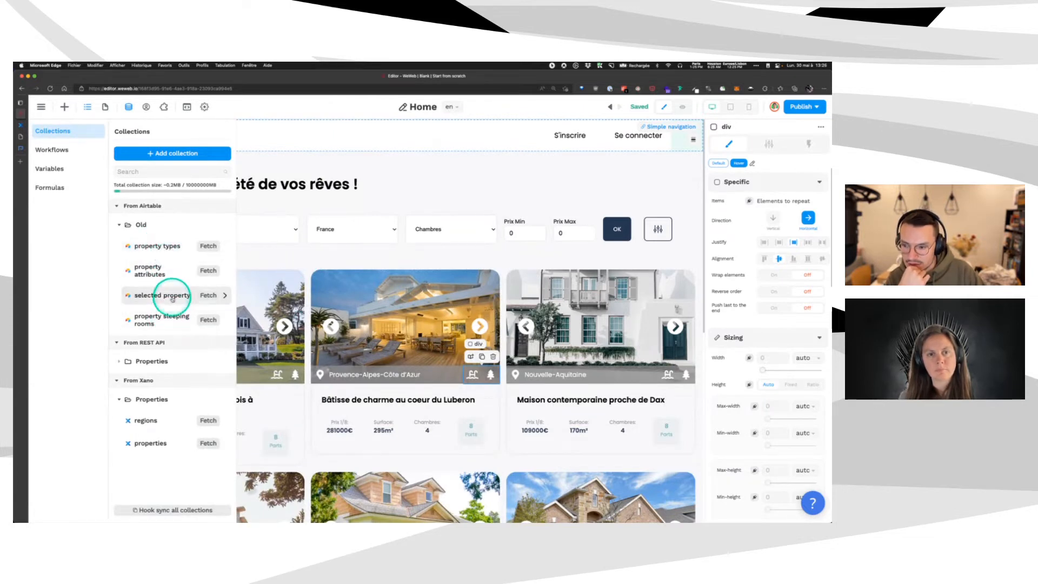
Delete the old Airtable property attributes collection and return to the page.
left_click(174, 281)
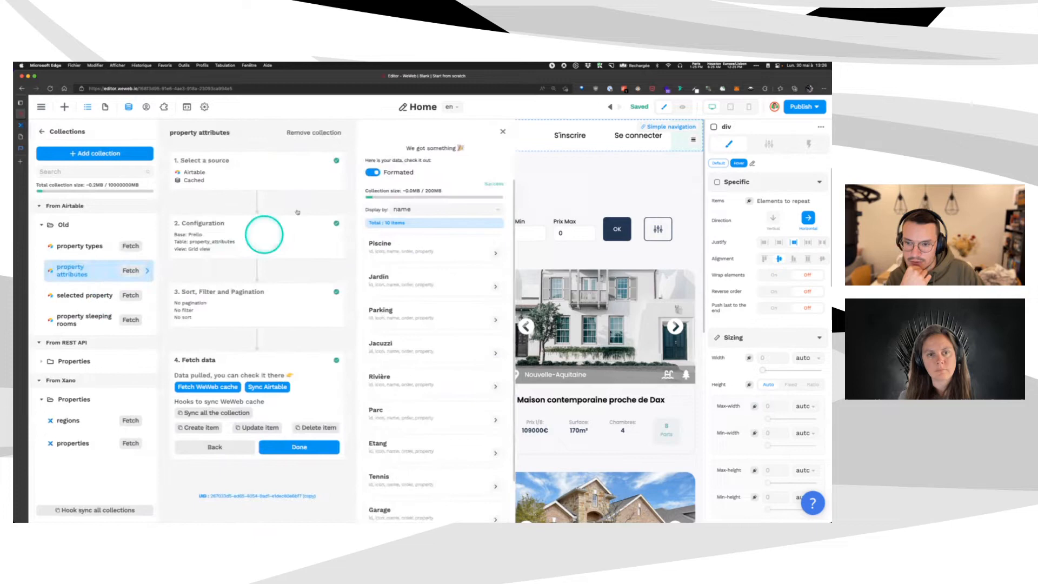
left_click(319, 132)
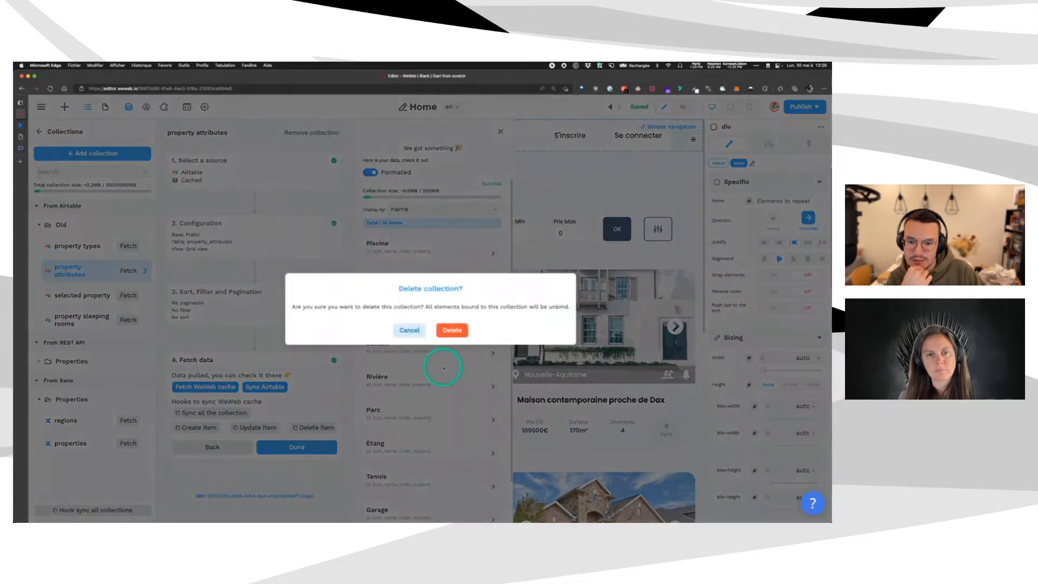
left_click(452, 329)
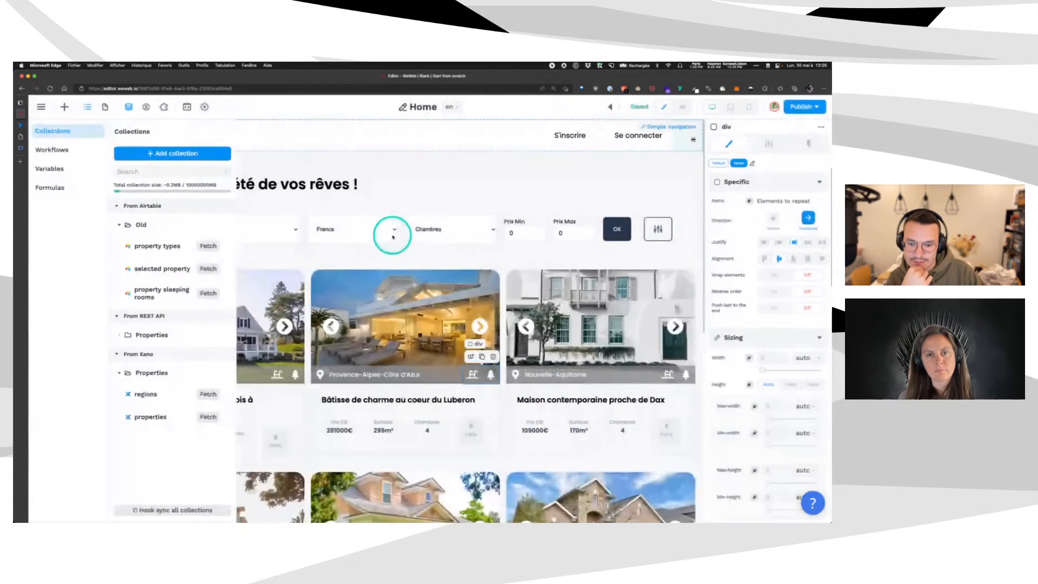
left_click(267, 365)
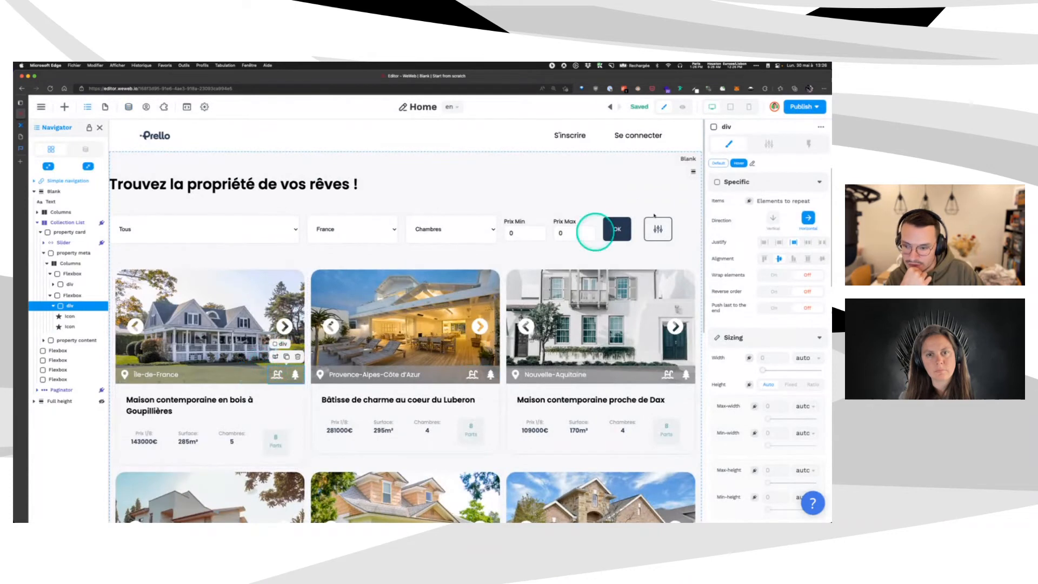
Bind the items of the div holding the card icons to the formula lookupArray(Item.data['attributes'], attributes).
left_click(749, 201)
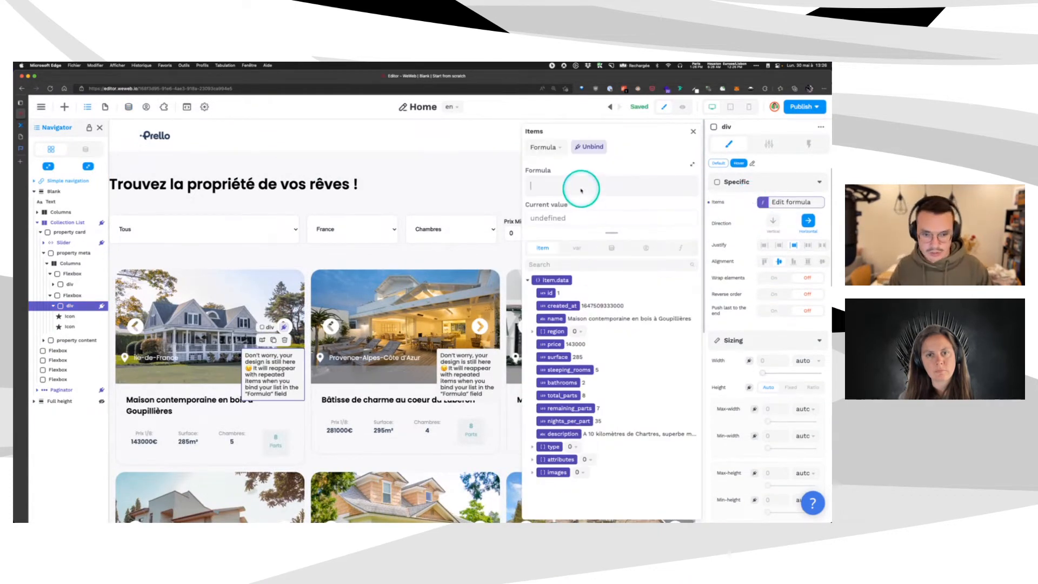
type("lookup")
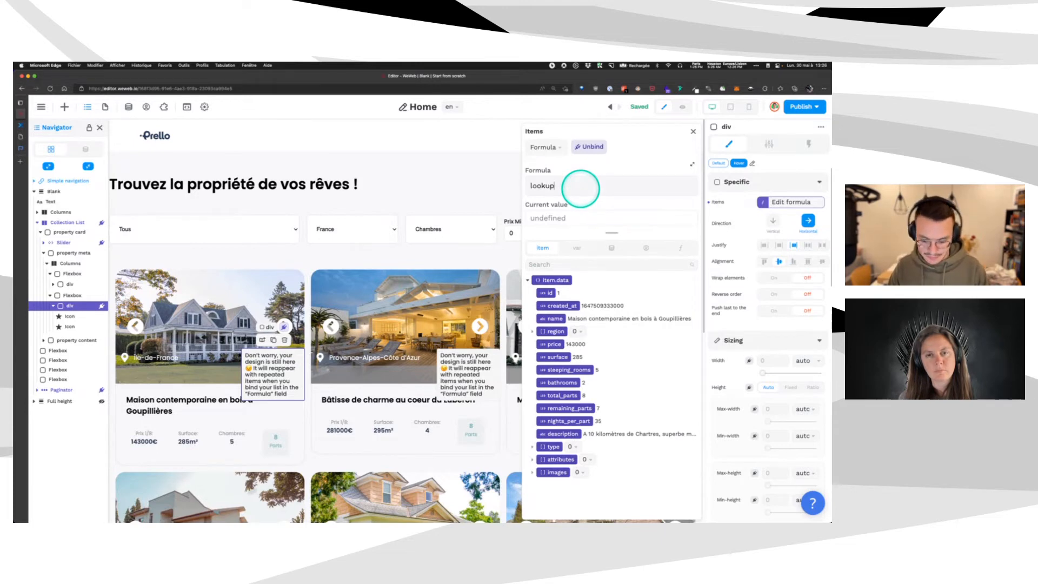
type("Array (")
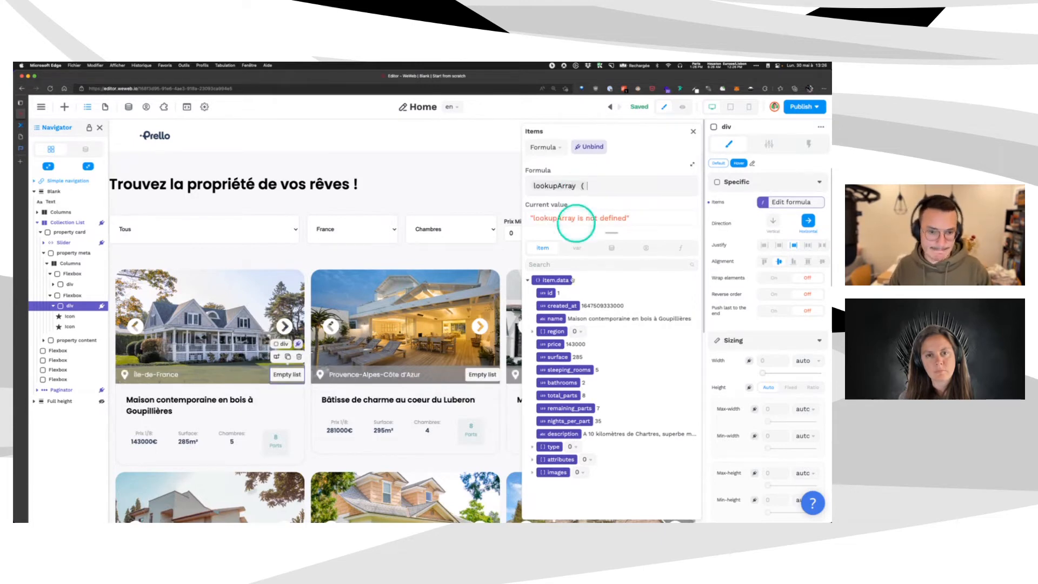
left_click(555, 458)
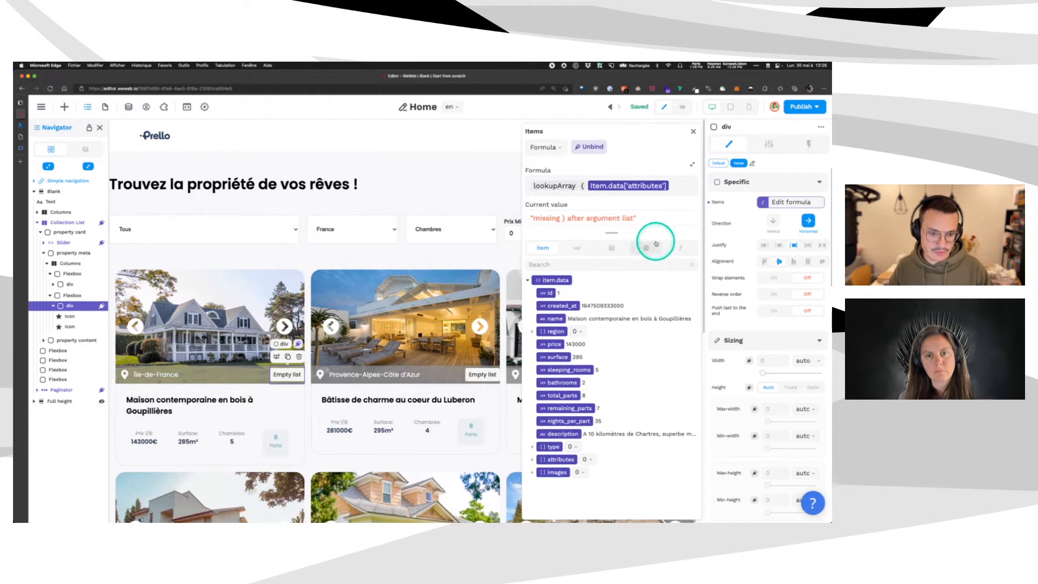
left_click(612, 247)
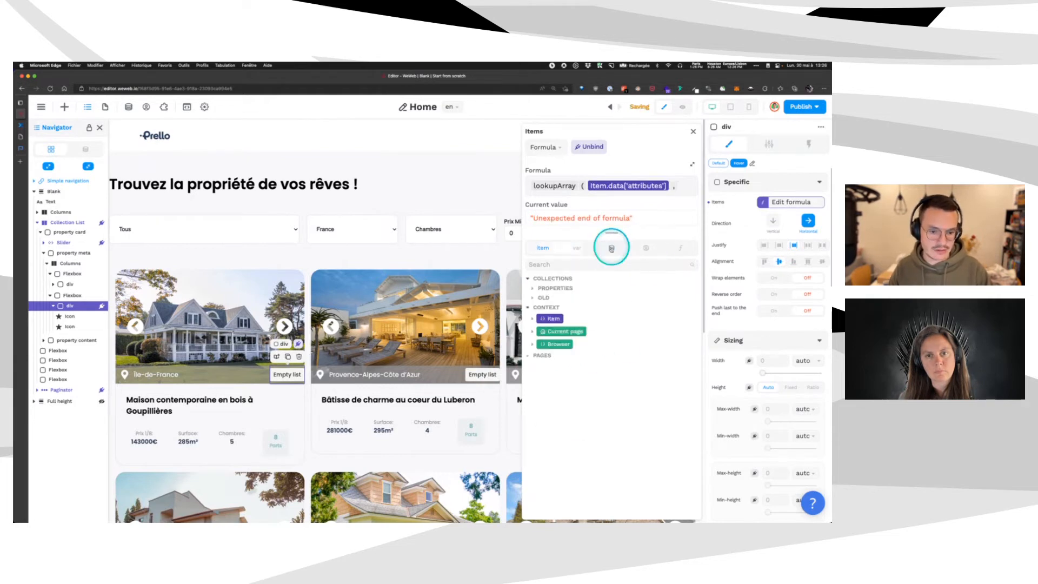
left_click(534, 290)
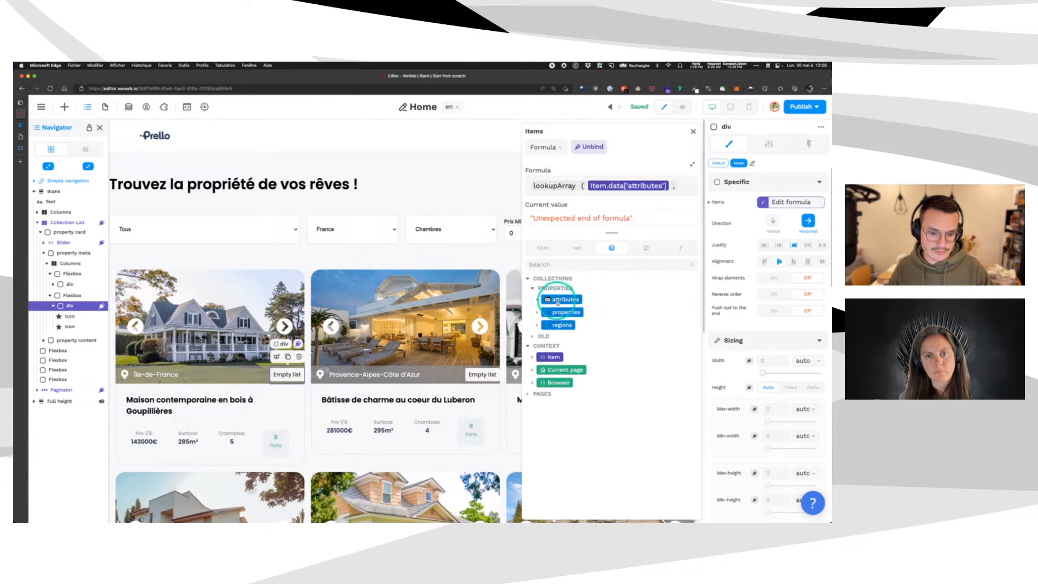
left_click(564, 300)
left_click(651, 329)
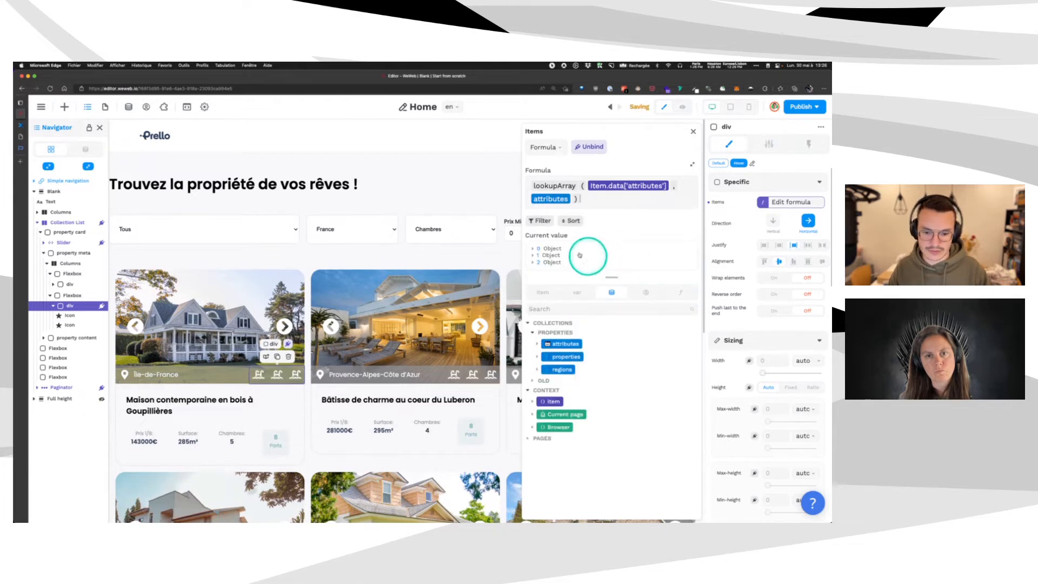
Examine the attribute objects returned by the lookup formula and the repeated icons on the property cards.
left_click(532, 249)
left_click(532, 296)
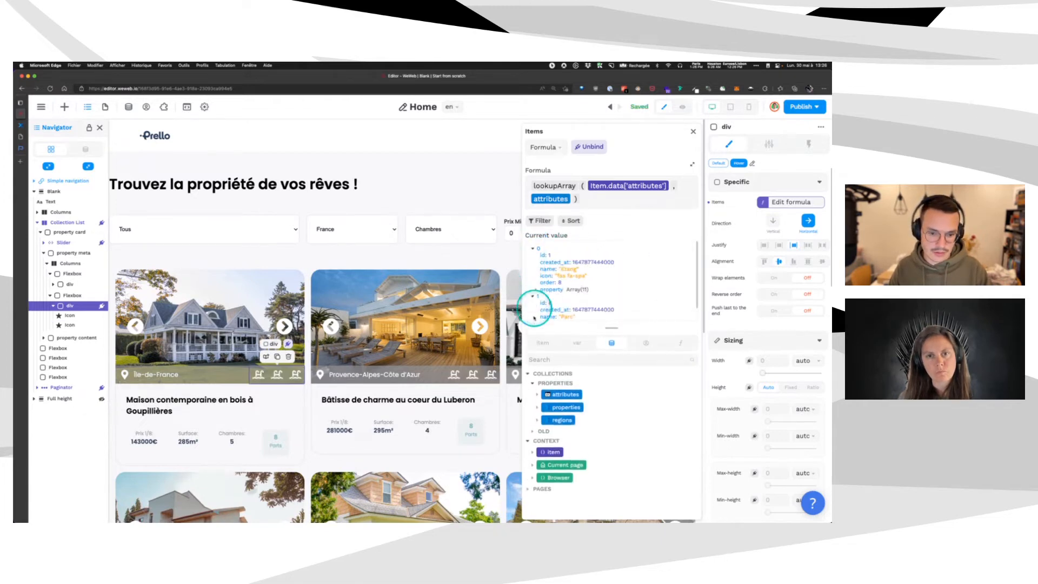
scroll(534, 313, "down", 2)
left_click(534, 313)
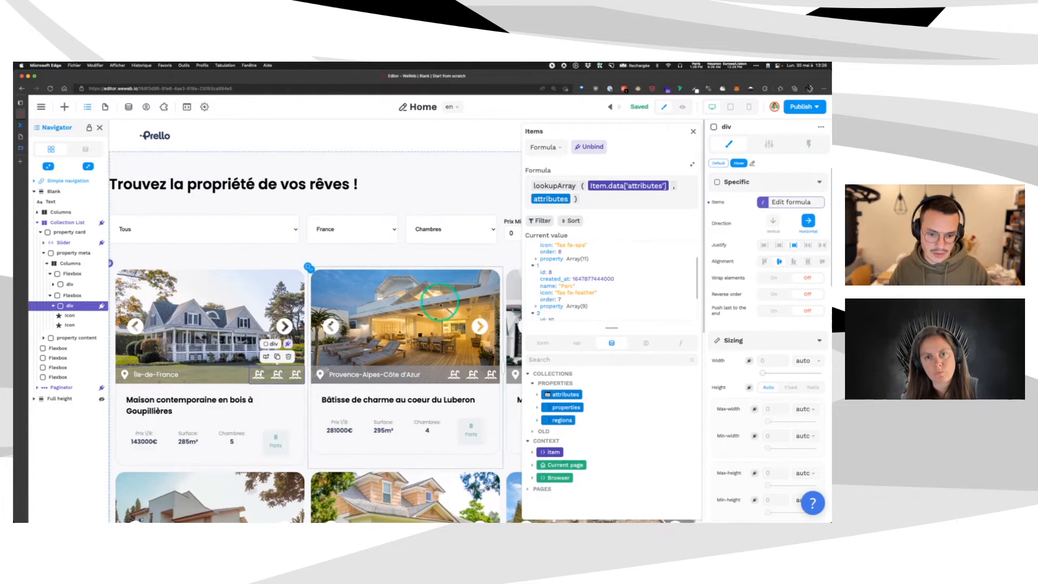
scroll(423, 303, "down", 6)
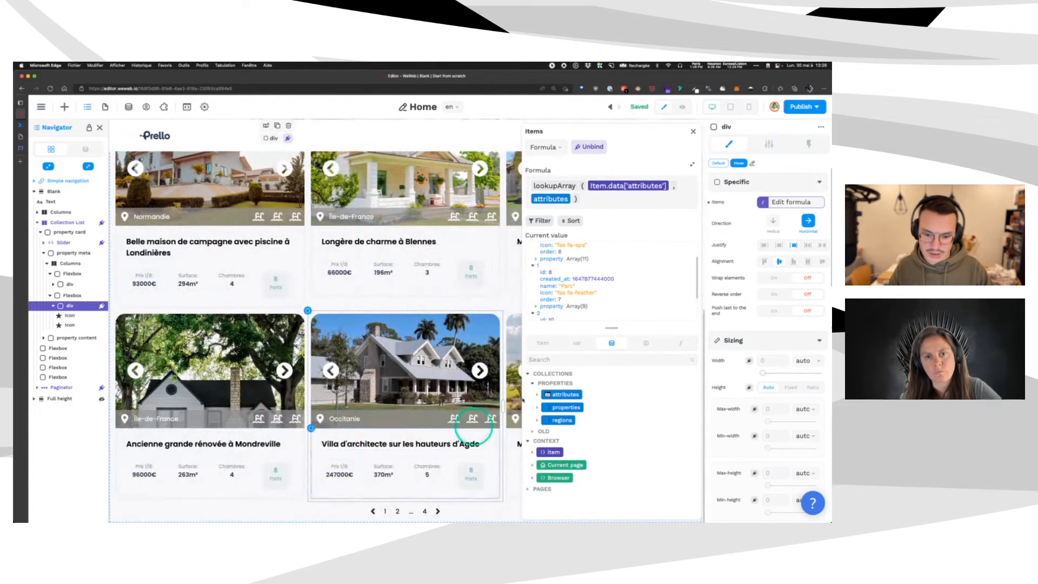
left_click(694, 132)
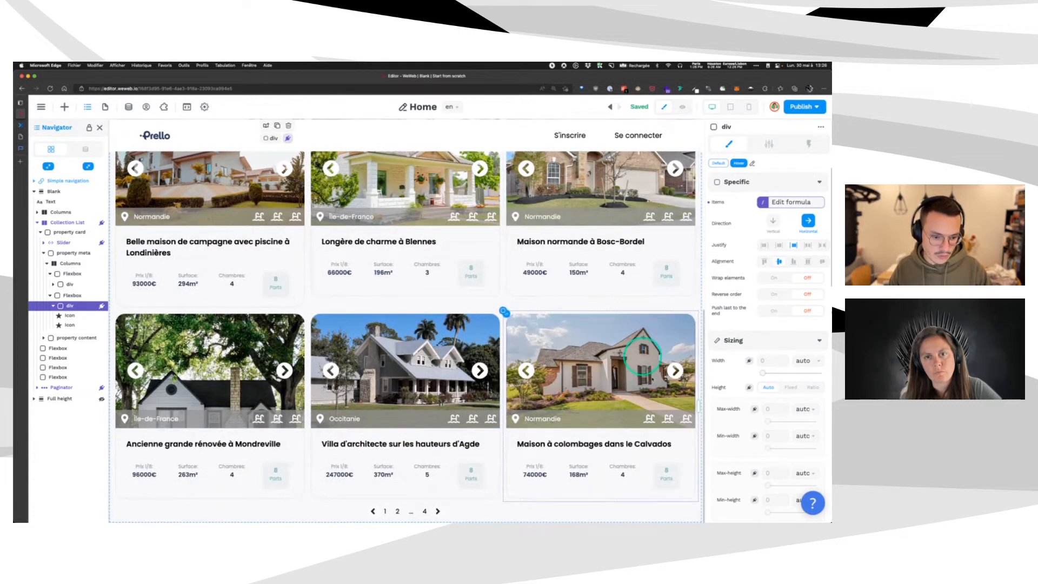
scroll(594, 358, "up", 5)
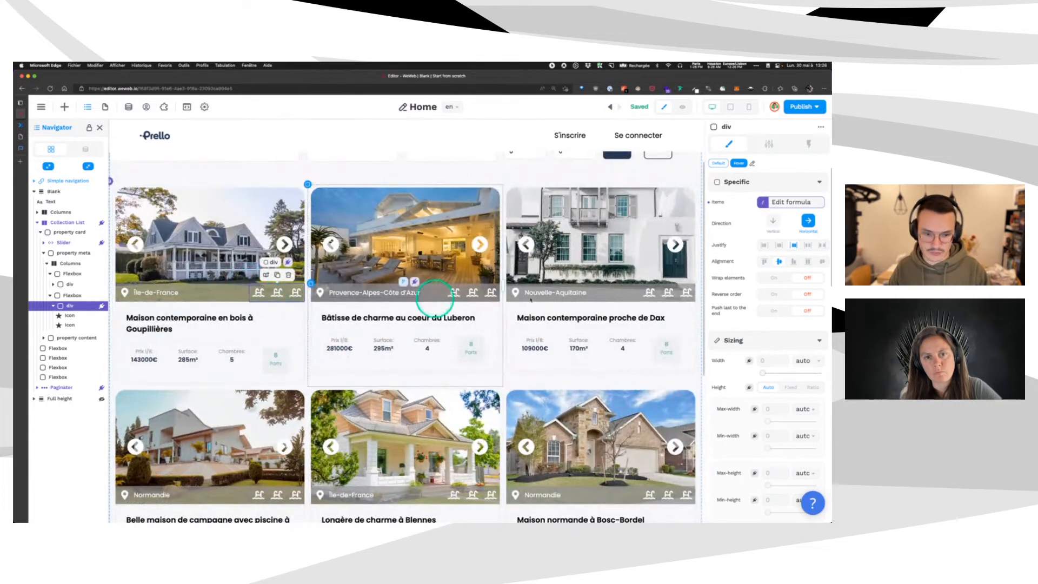
Reopen the div's items formula and check the name and icon fields of its first two attribute objects.
left_click(791, 202)
left_click(588, 192)
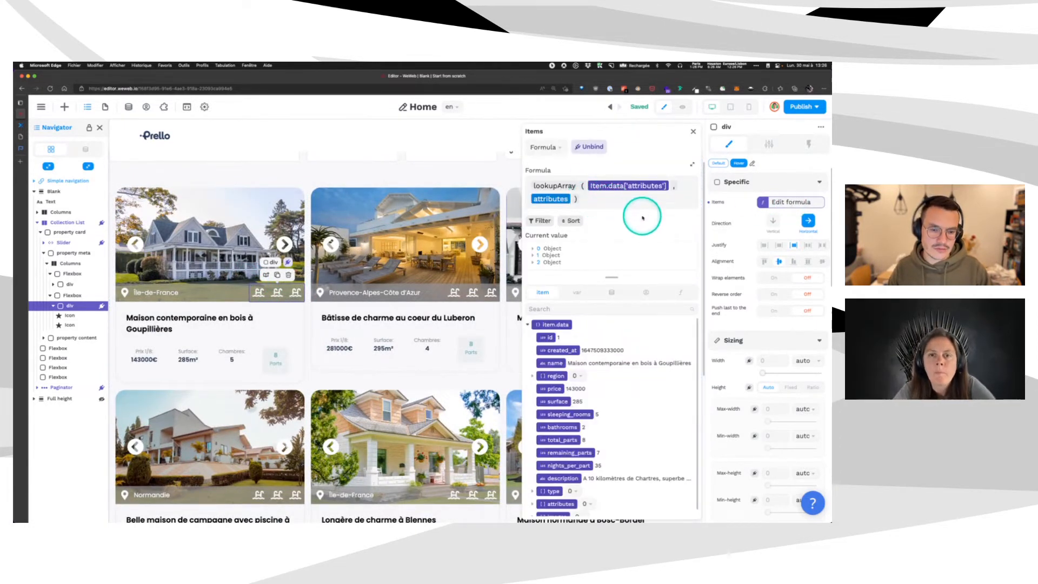
left_click(680, 292)
left_click(532, 251)
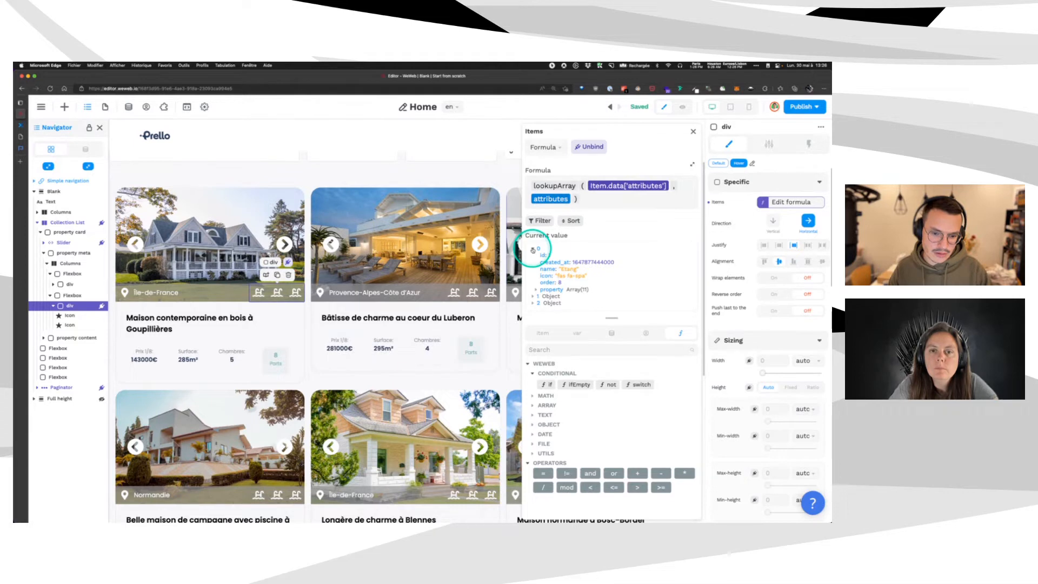
left_click(532, 250)
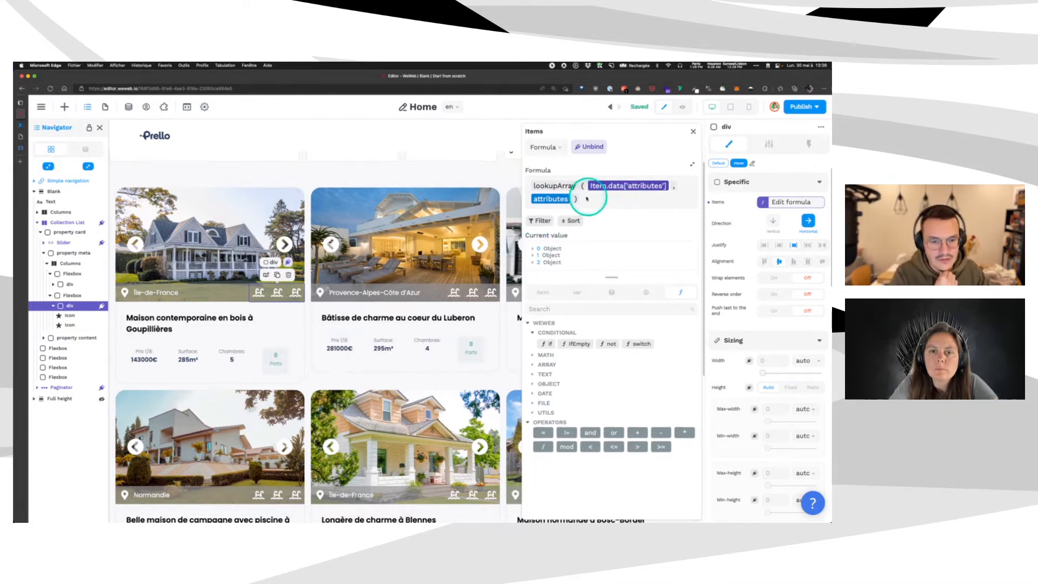
left_click(535, 248)
left_click(538, 296)
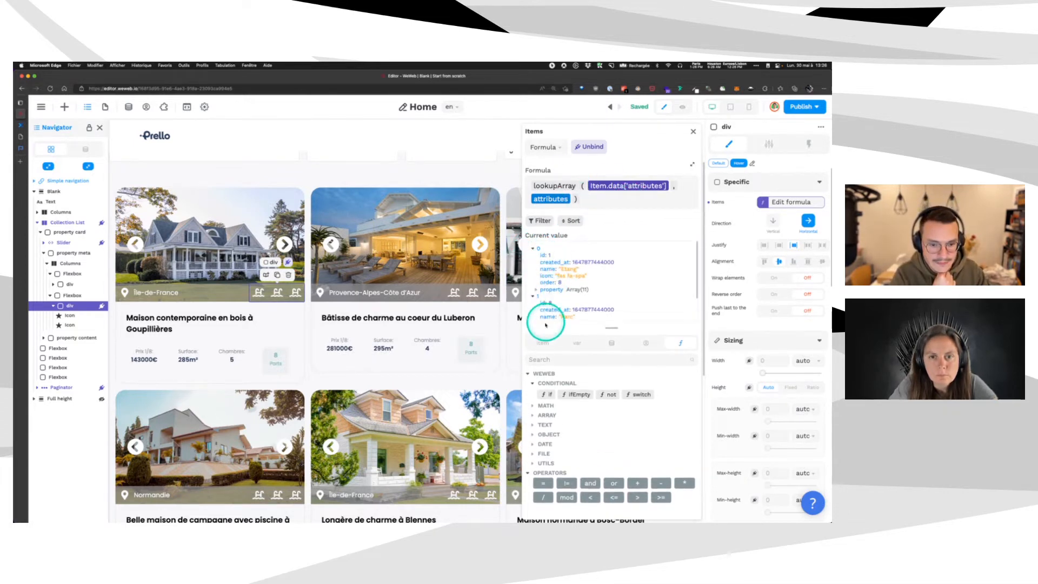
scroll(546, 319, "down", 1)
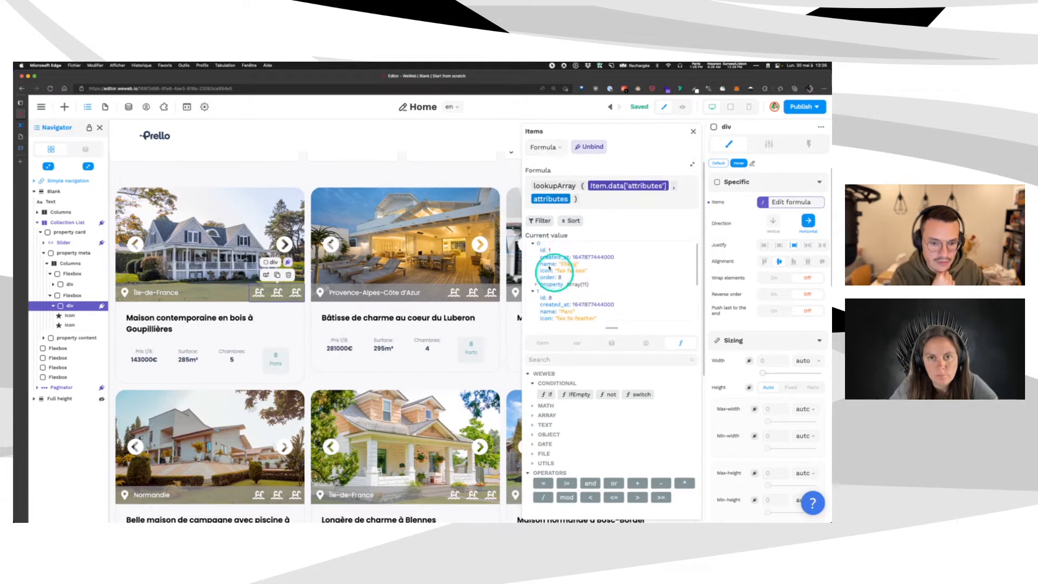
left_click(693, 131)
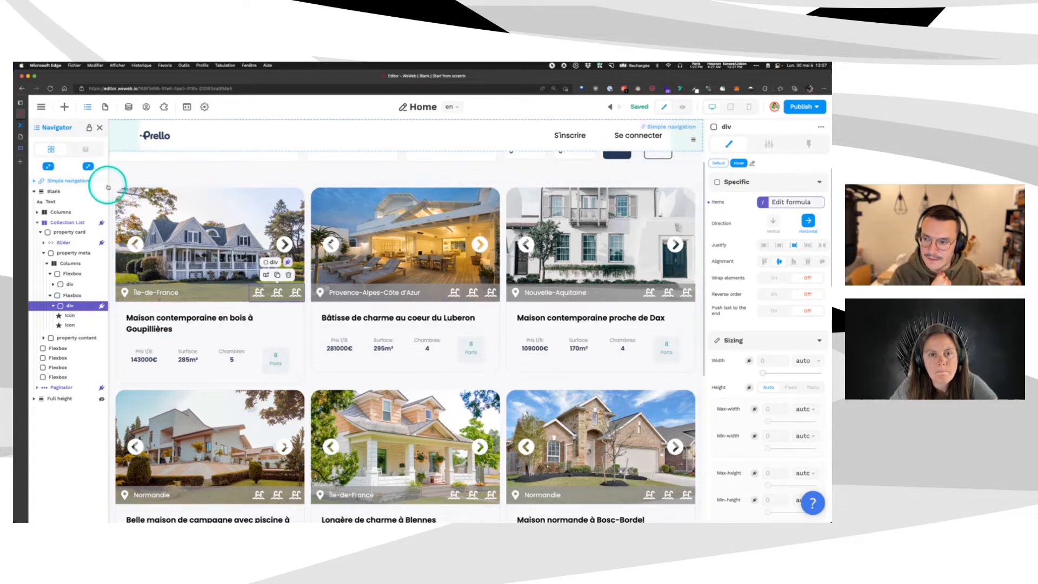
Bind the repeated swimming-pool icon to Item.data['icon'] and review the icons across the property cards.
left_click(260, 292)
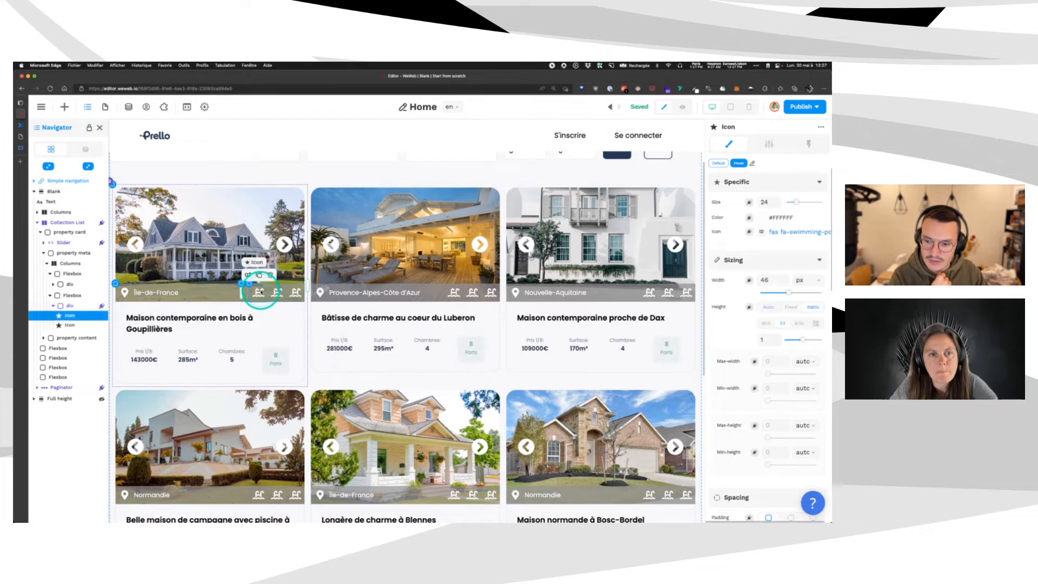
left_click(748, 232)
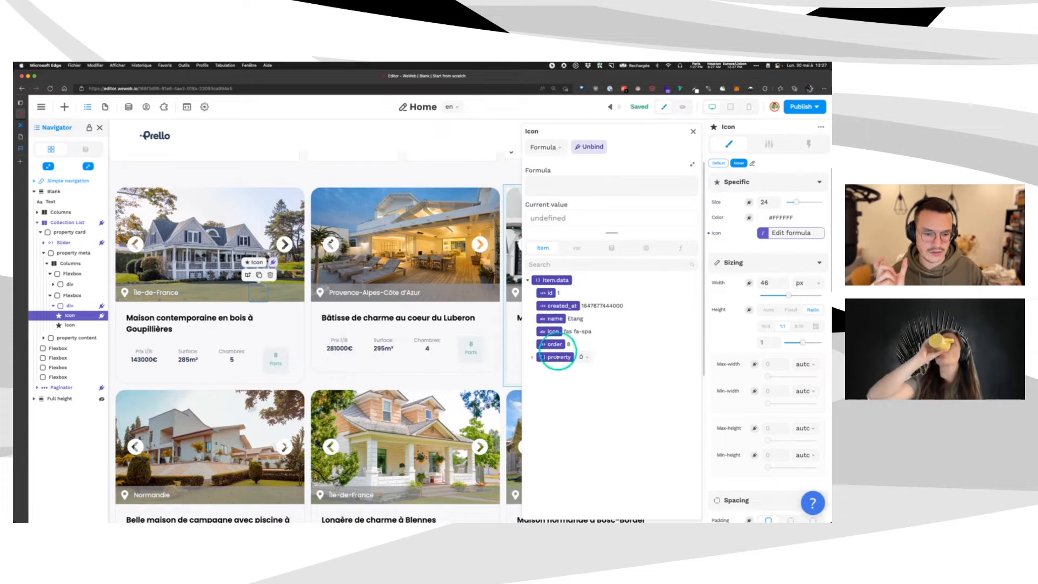
left_click(551, 331)
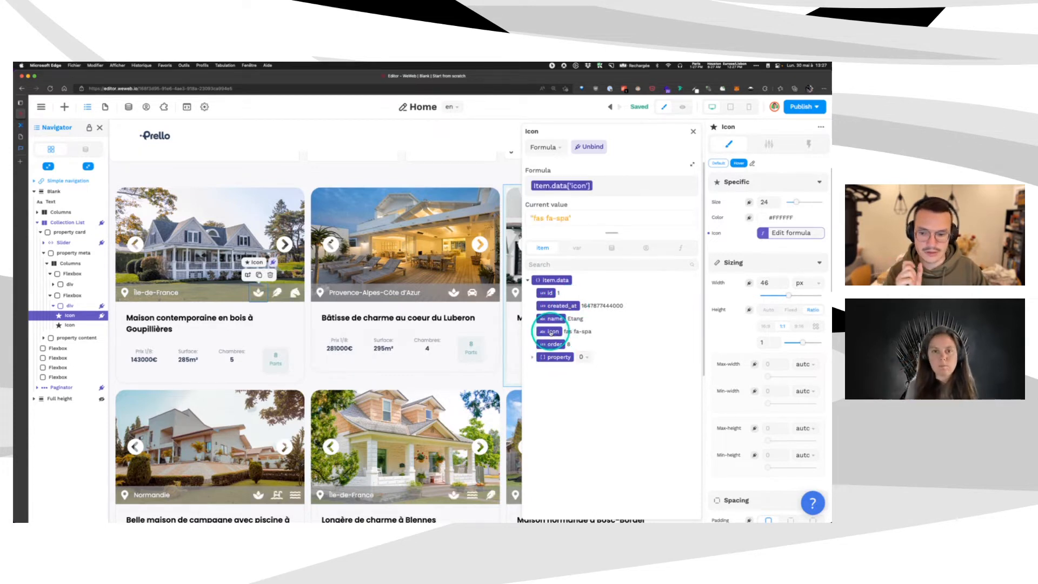
left_click(694, 131)
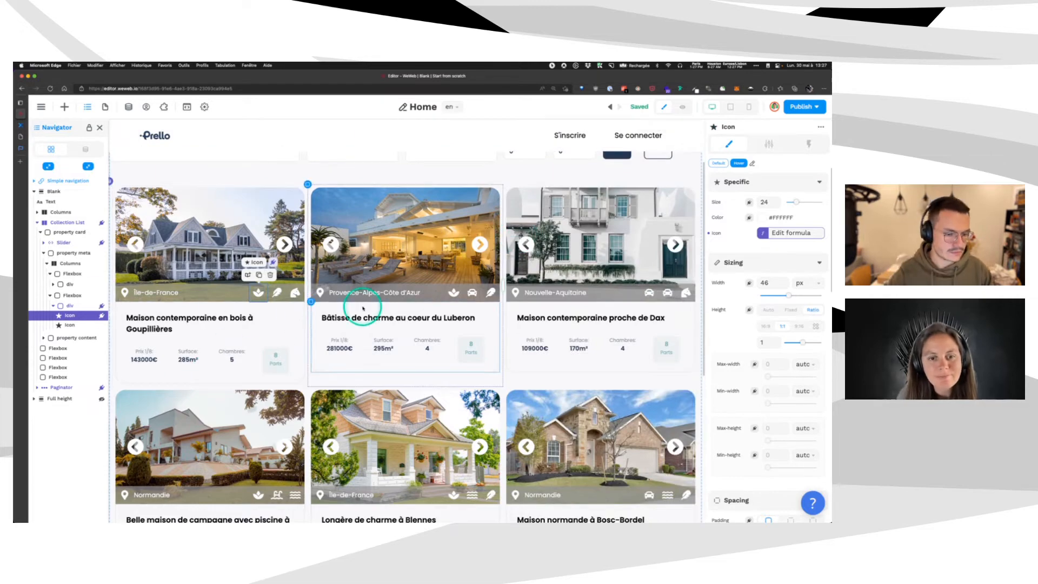
scroll(349, 294, "down", 2)
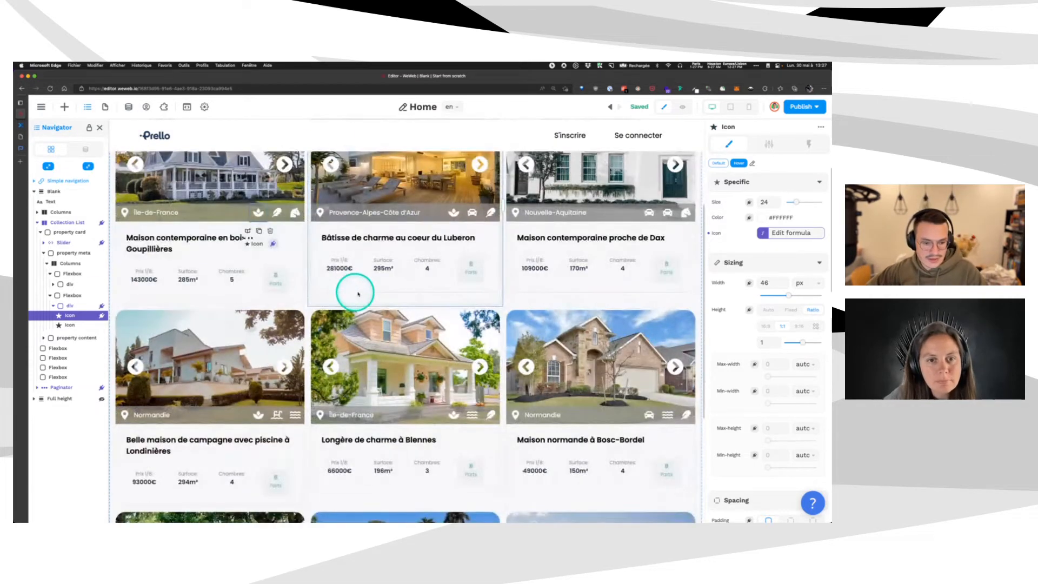
scroll(358, 294, "up", 4)
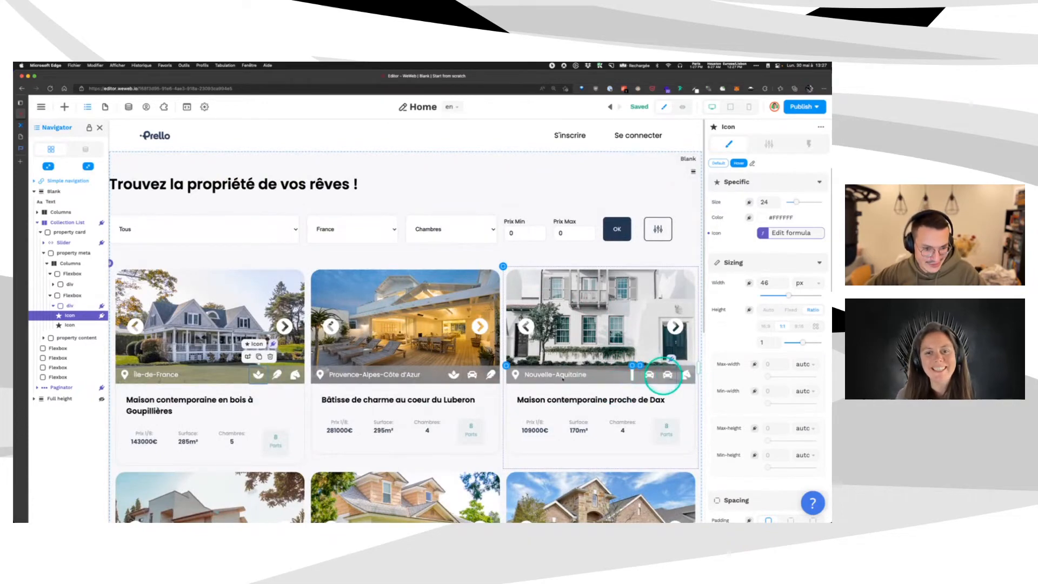
scroll(405, 349, "down", 8)
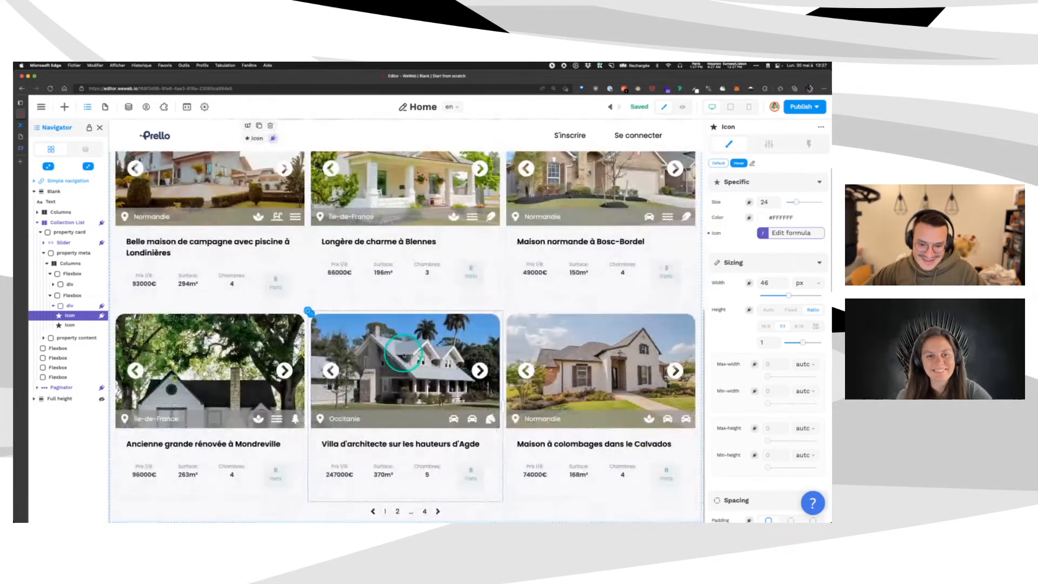
scroll(454, 417, "up", 8)
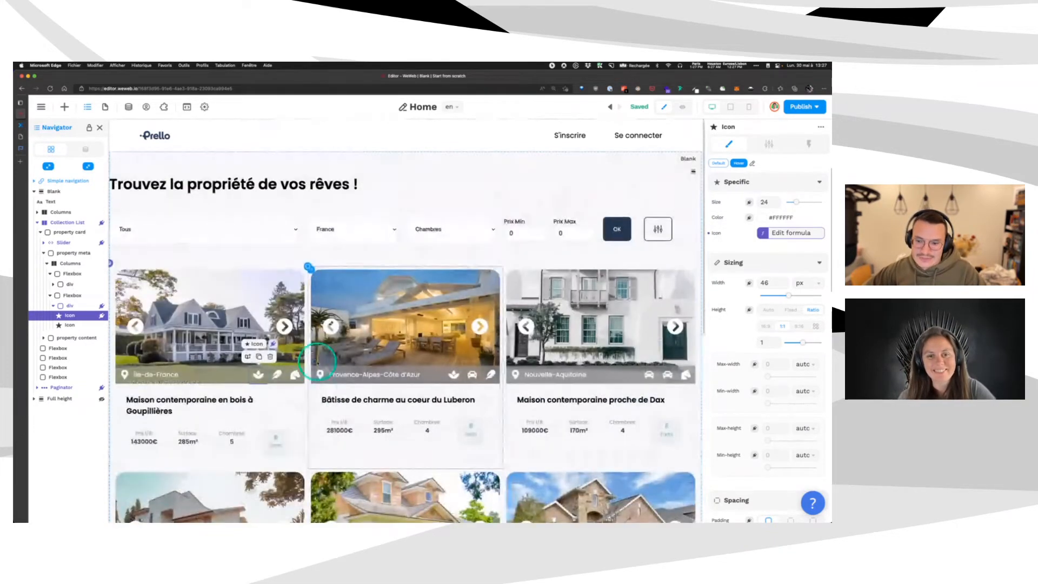
Open the items formula of the div holding the card icons and look up the slice function among the array functions.
left_click(72, 305)
scroll(296, 291, "up", 3)
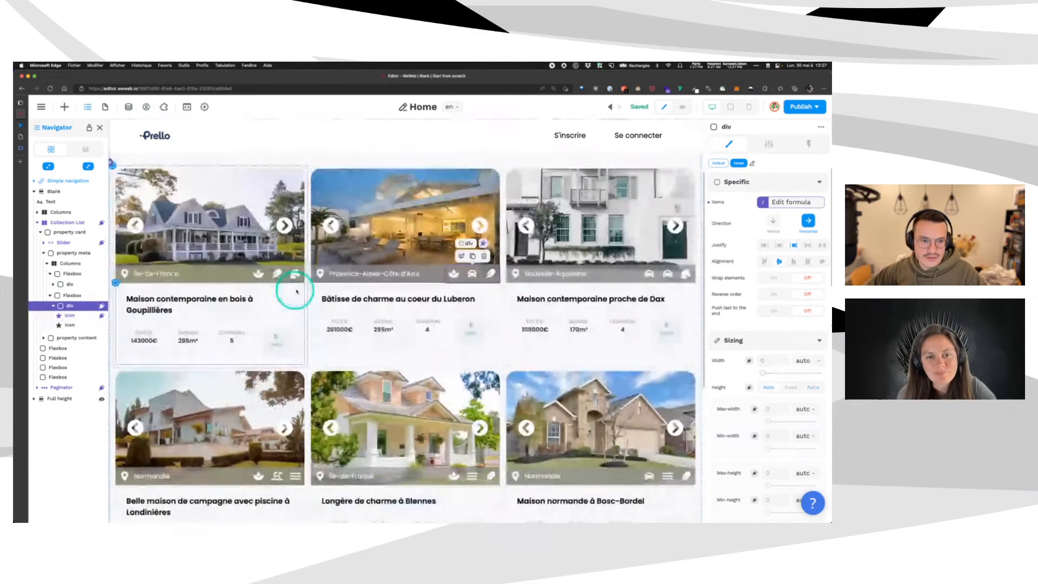
scroll(296, 291, "up", 2)
left_click(796, 203)
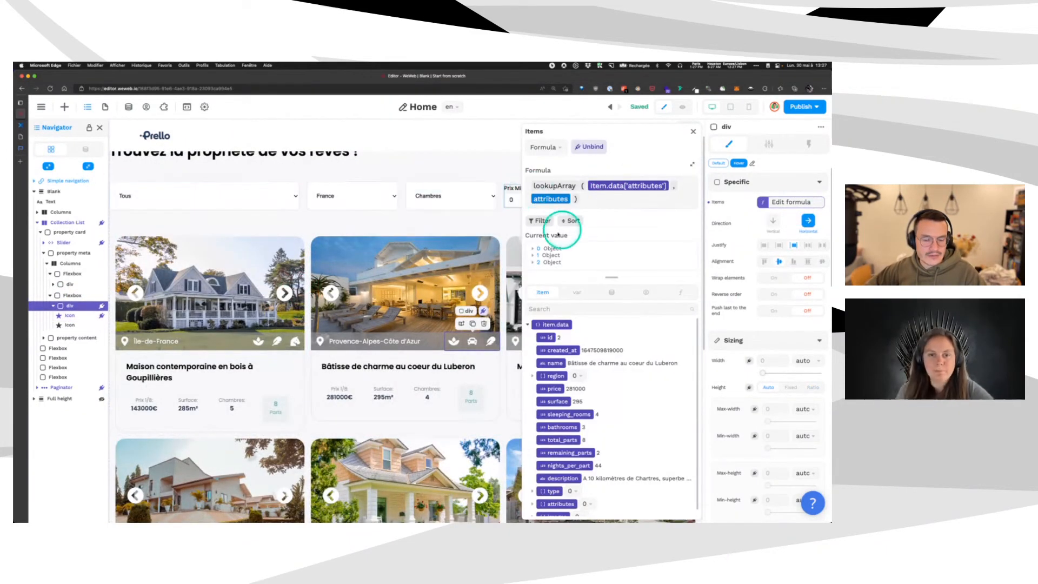
left_click(679, 292)
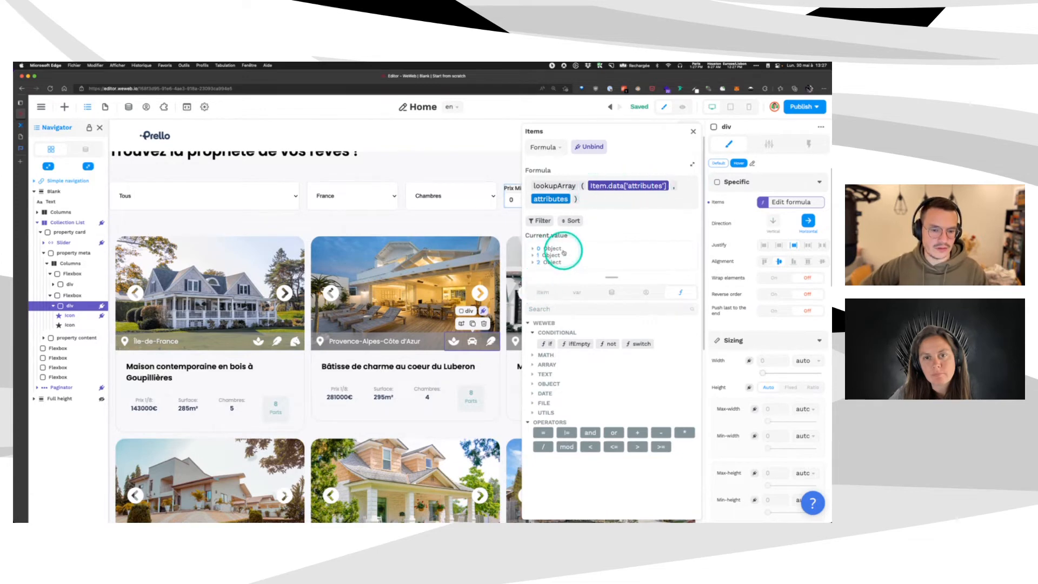
left_click(546, 366)
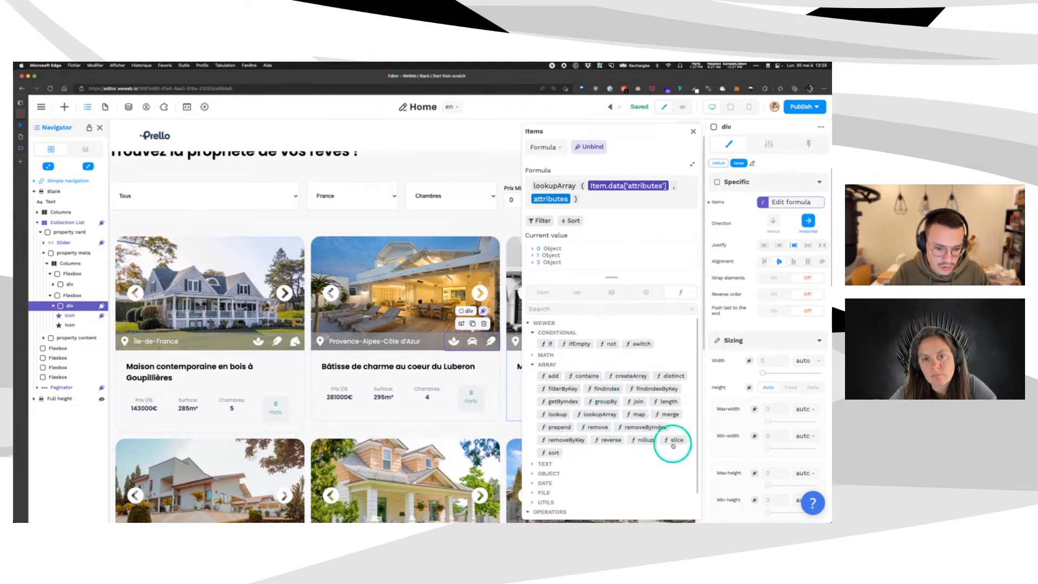
mouse_move(676, 444)
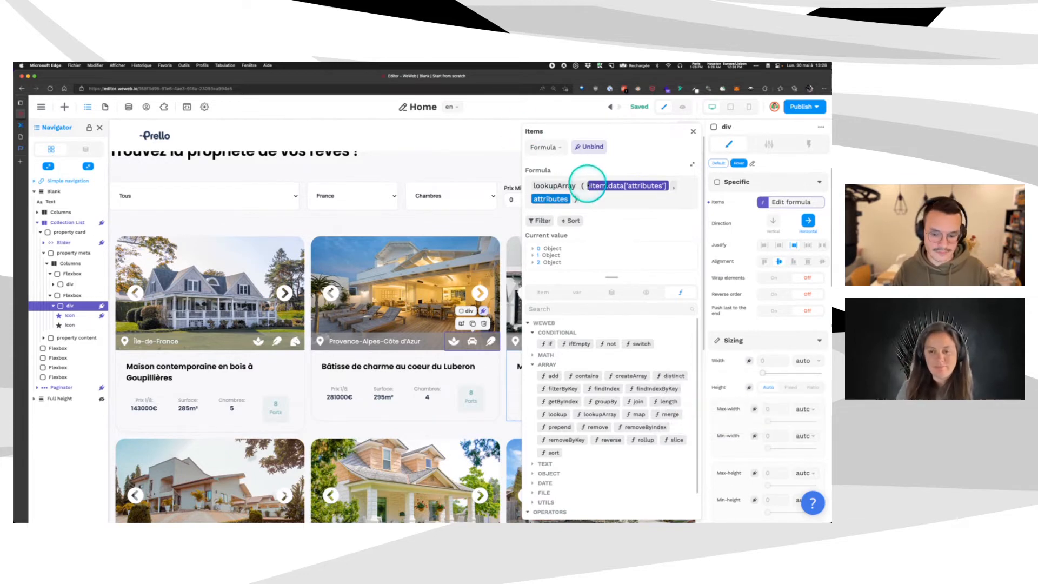
Wrap Item.data['attributes'] in a slice function from index 0 to 2 inside the lookupArray formula.
type("ice(")
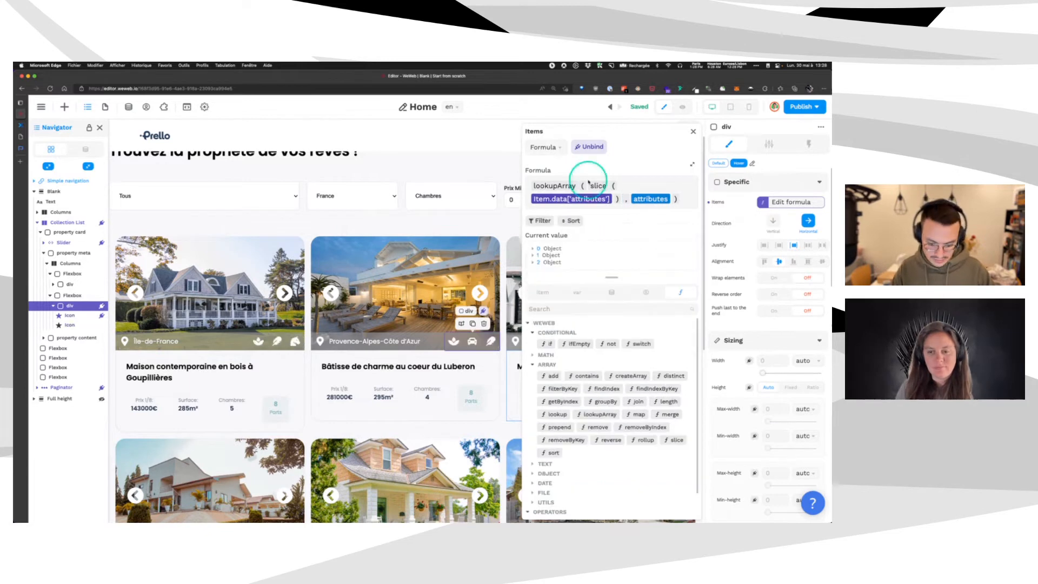
type(",")
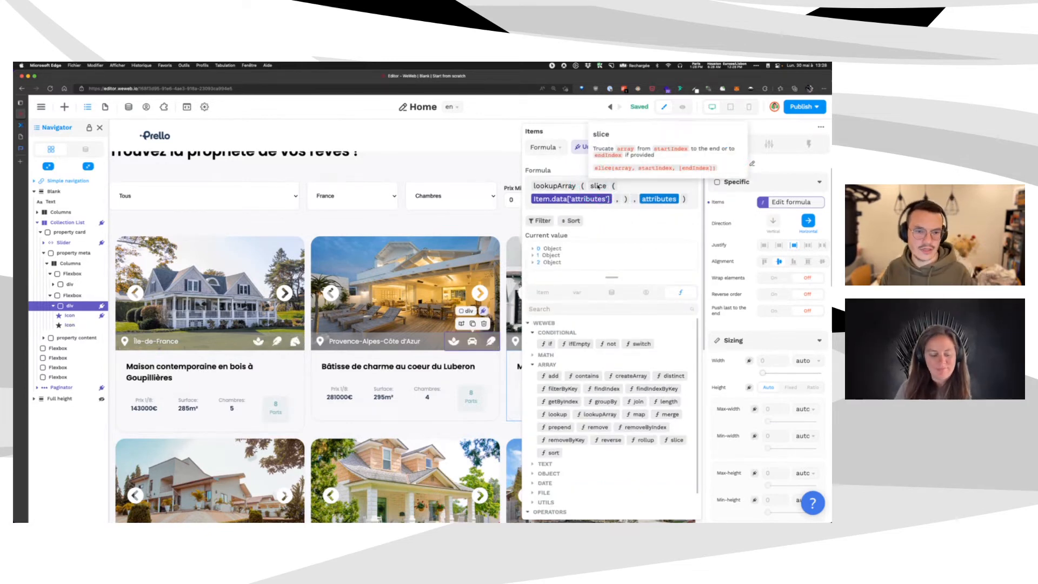
type("0 ")
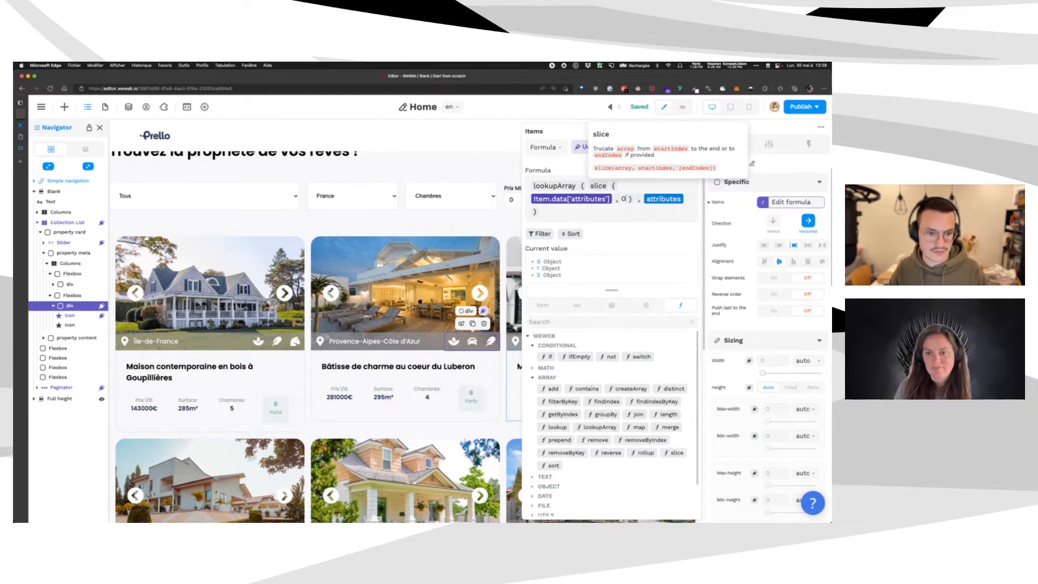
type(", 1")
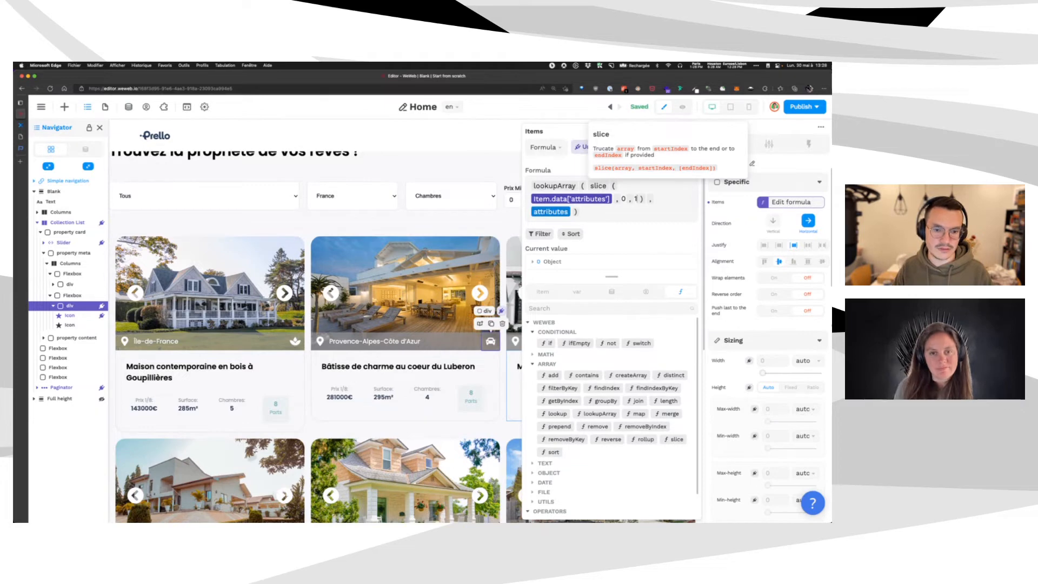
key("BackSpace")
type("2")
left_click(591, 232)
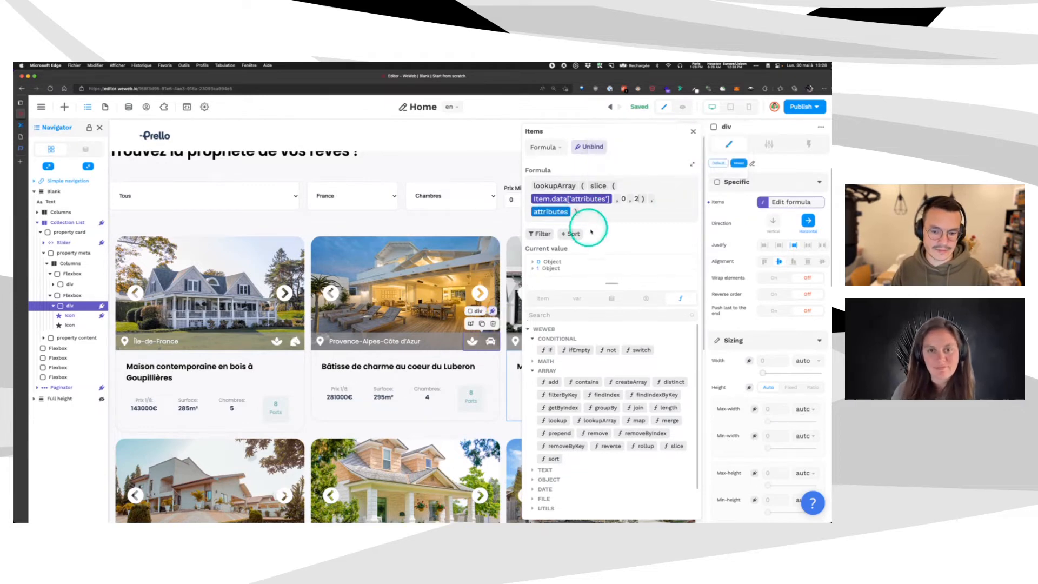
Inspect the name and icon fields of both attribute objects returned by the sliced lookup.
left_click(552, 261)
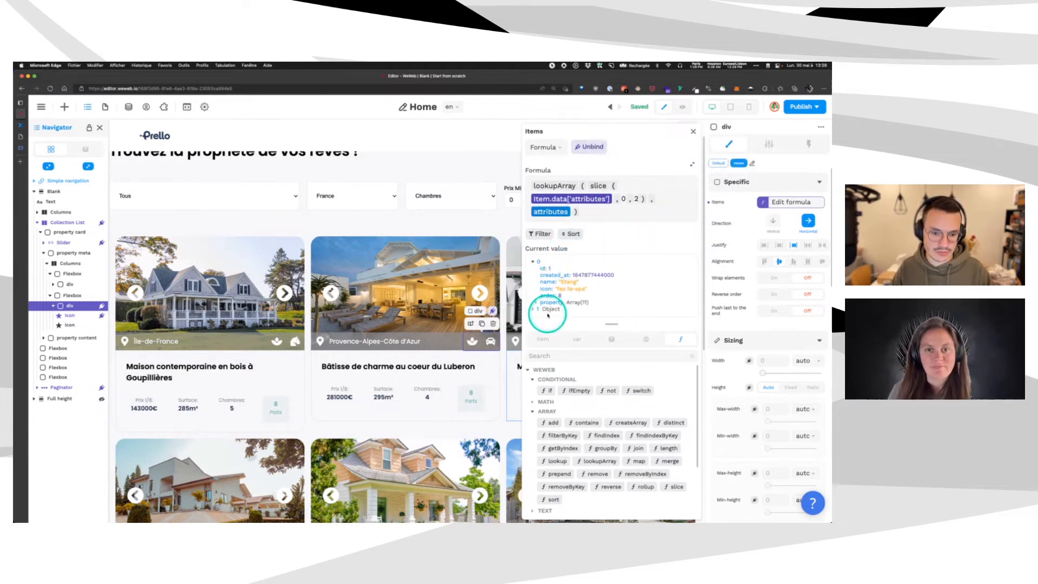
left_click(550, 309)
scroll(557, 273, "down", 2)
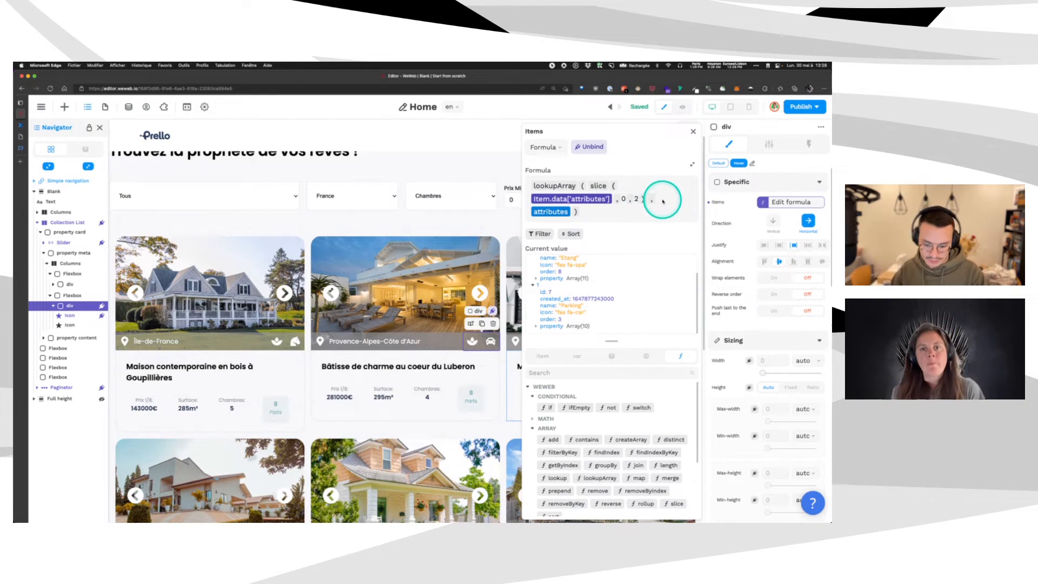
Try an end index of 1 in the slice function, and restore it to 2.
key("BackSpace")
type("1")
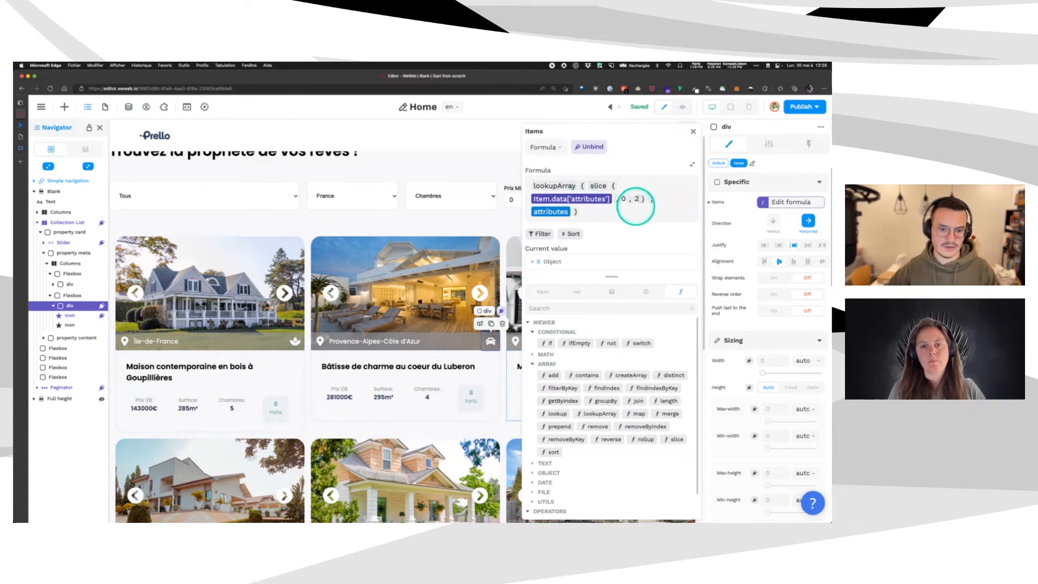
key("BackSpace")
type("2")
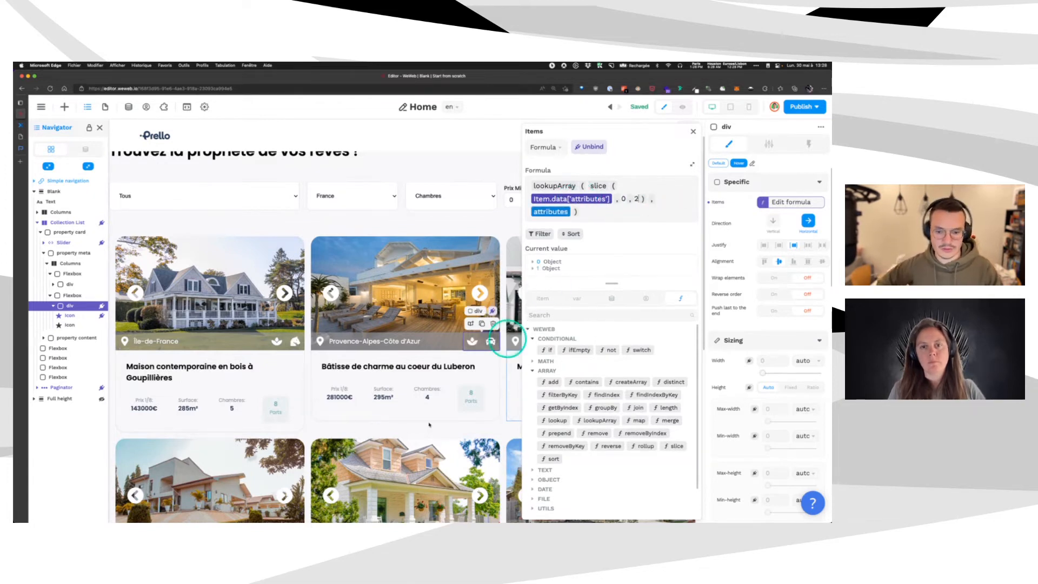
Close the items formula and review the attribute icons across the property cards.
left_click(694, 131)
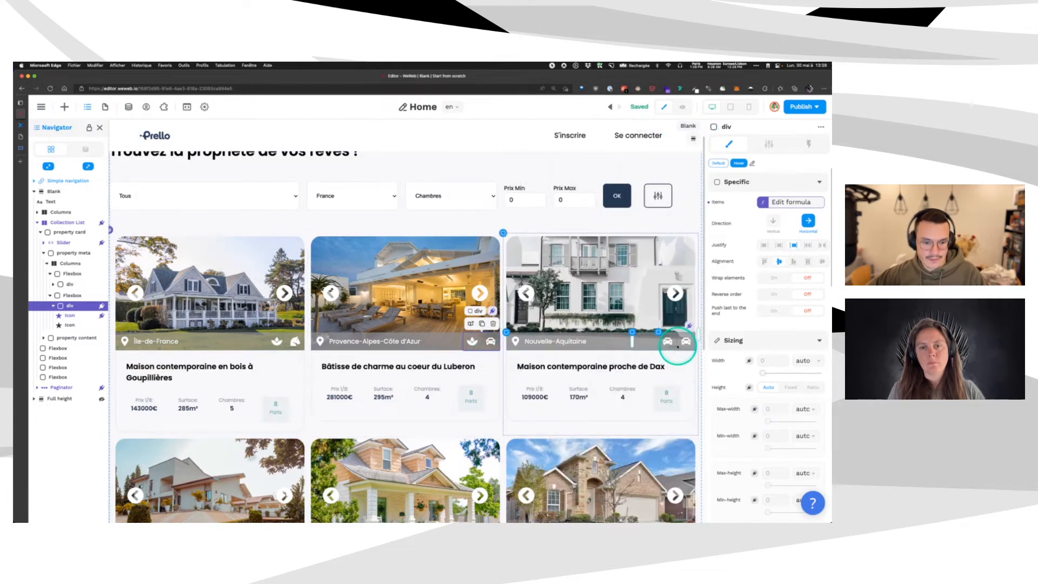
scroll(595, 357, "down", 2)
scroll(591, 357, "down", 5)
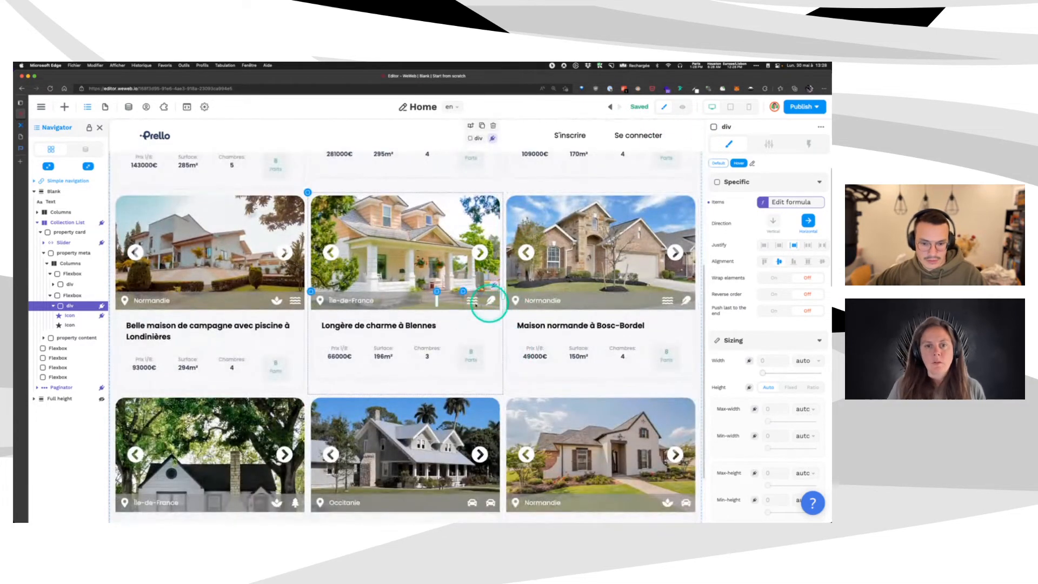
scroll(324, 292, "down", 3)
scroll(389, 325, "up", 10)
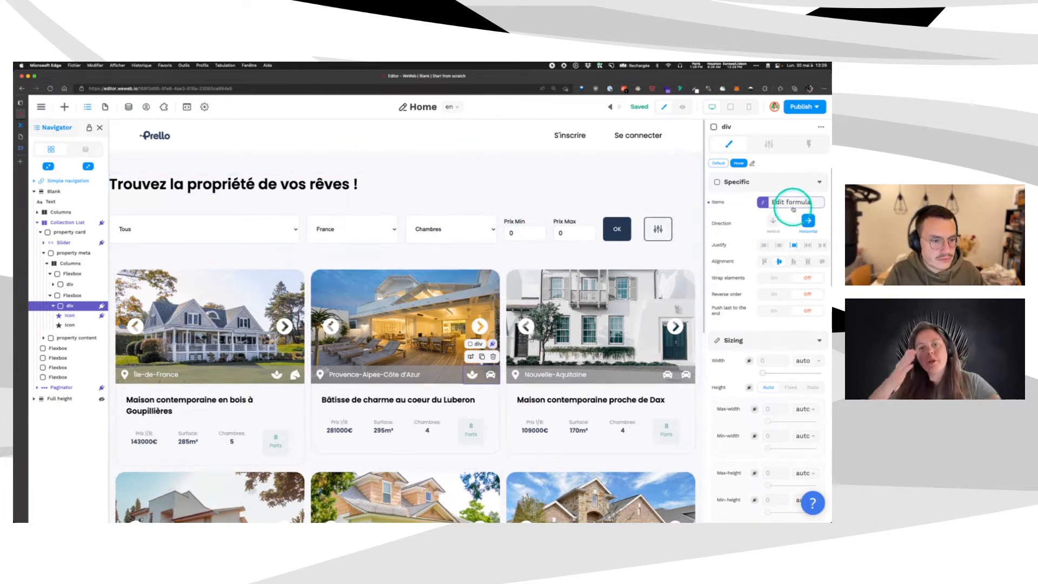
Open the text formula of the first card's region label and read the description of the subText function.
left_click(234, 405)
left_click(157, 376)
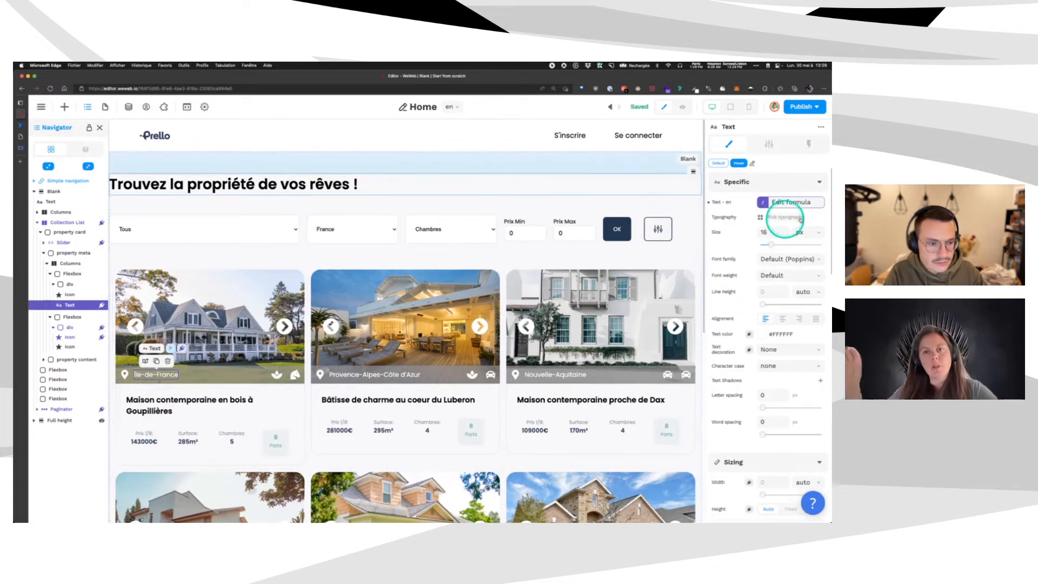
left_click(802, 207)
left_click(682, 261)
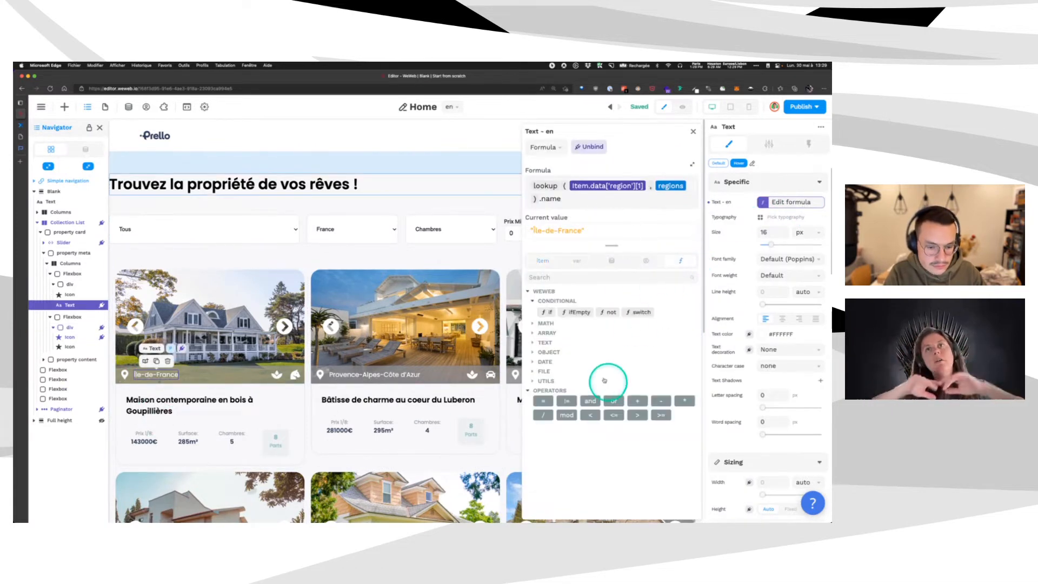
left_click(544, 343)
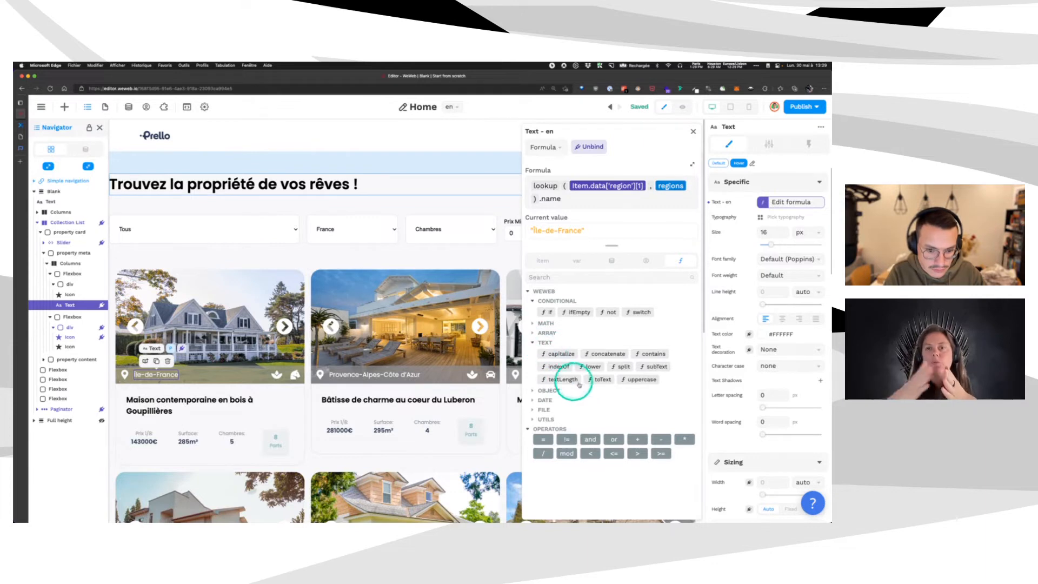
mouse_move(654, 367)
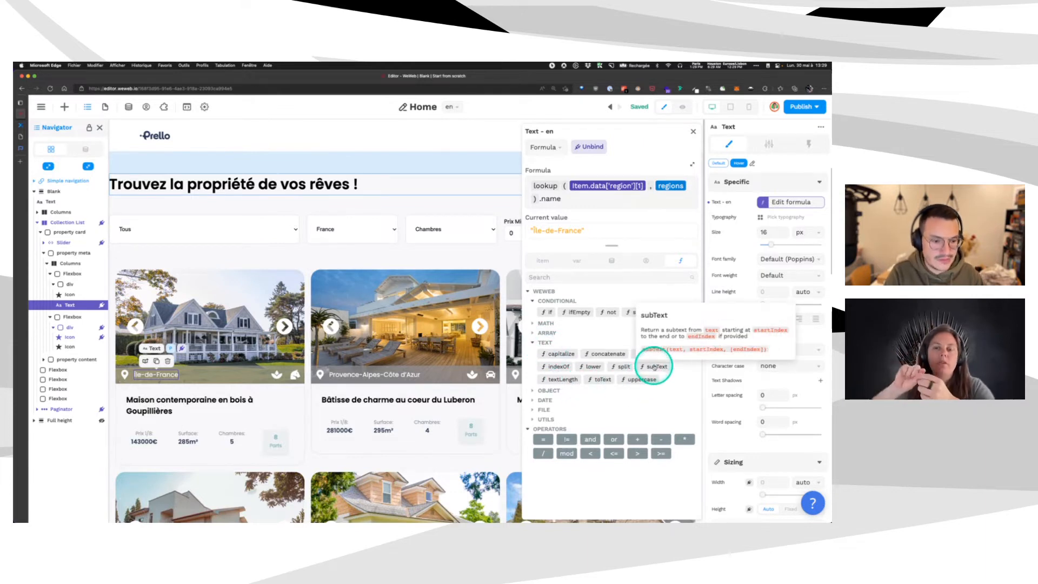
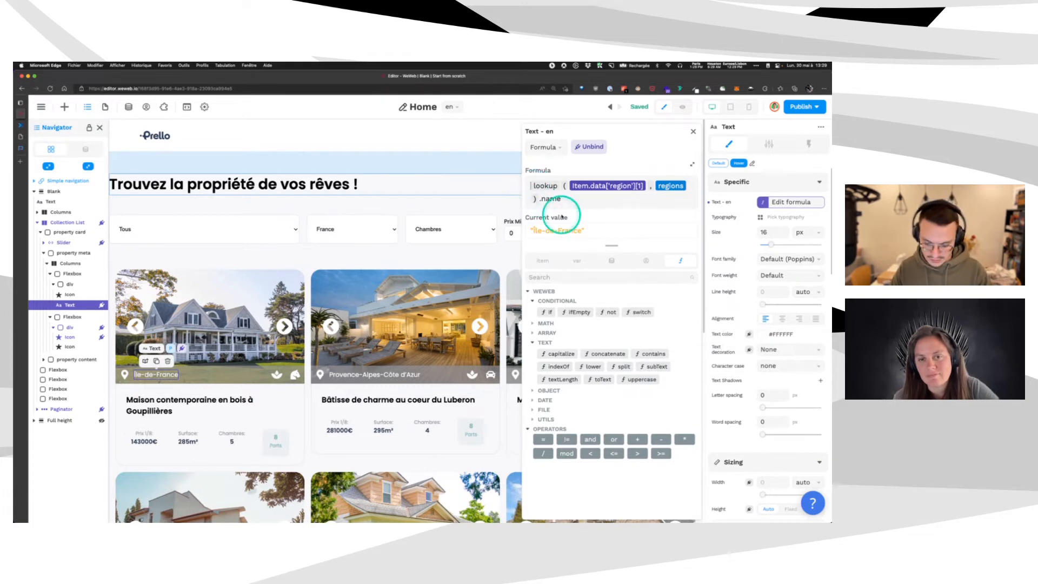
Wrap the region name lookup in subText with start index 0 and end index 5, and review the region labels on the cards.
type("subText(")
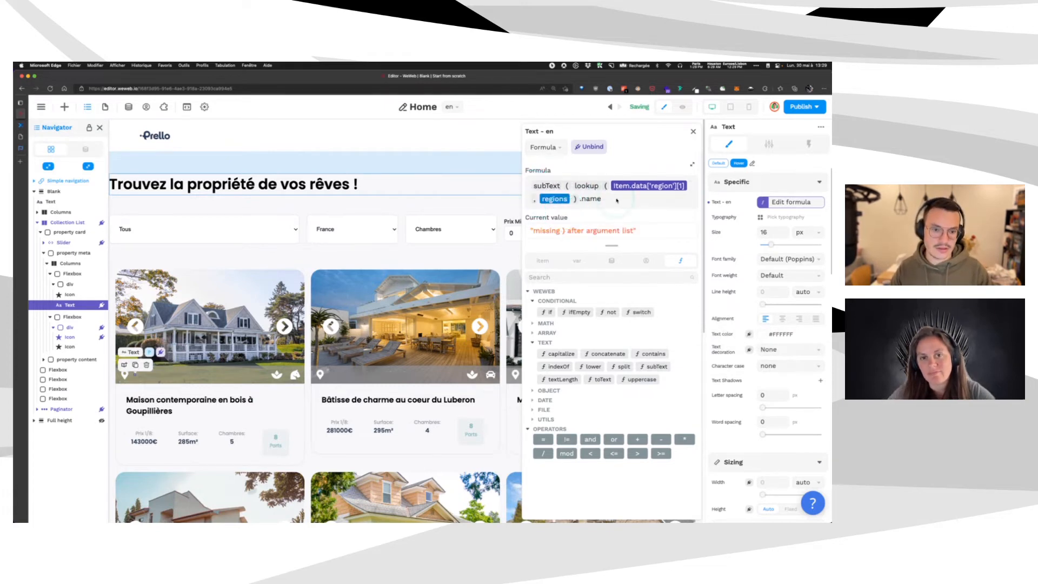
left_click(616, 199)
type(")")
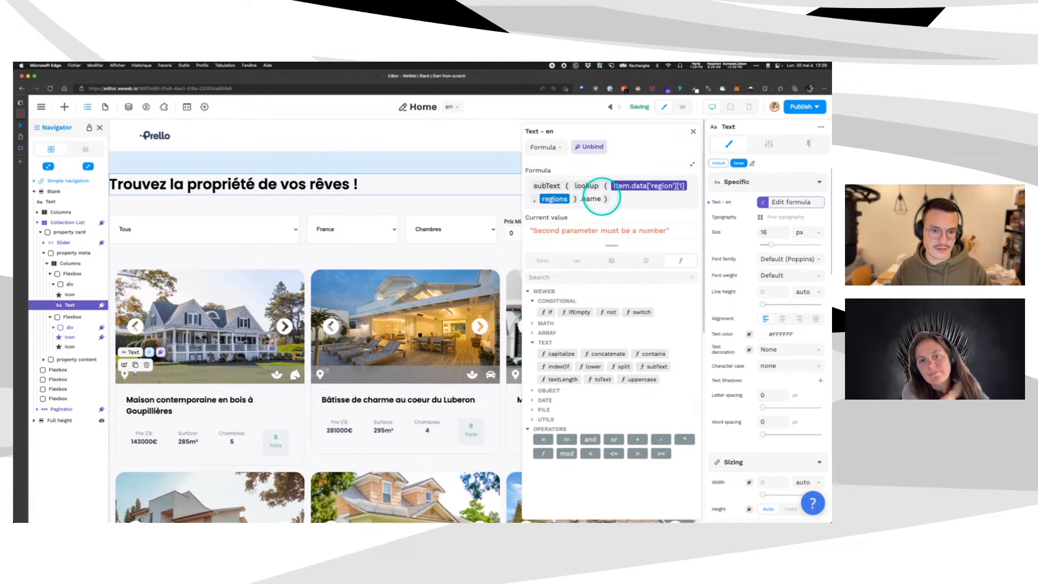
left_click(602, 198)
type(",")
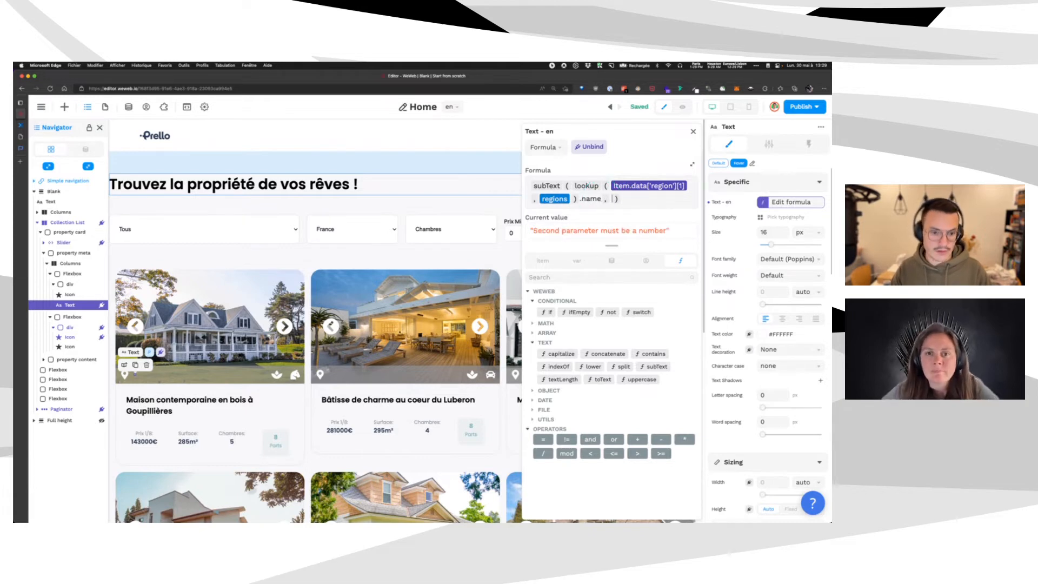
left_click(547, 185)
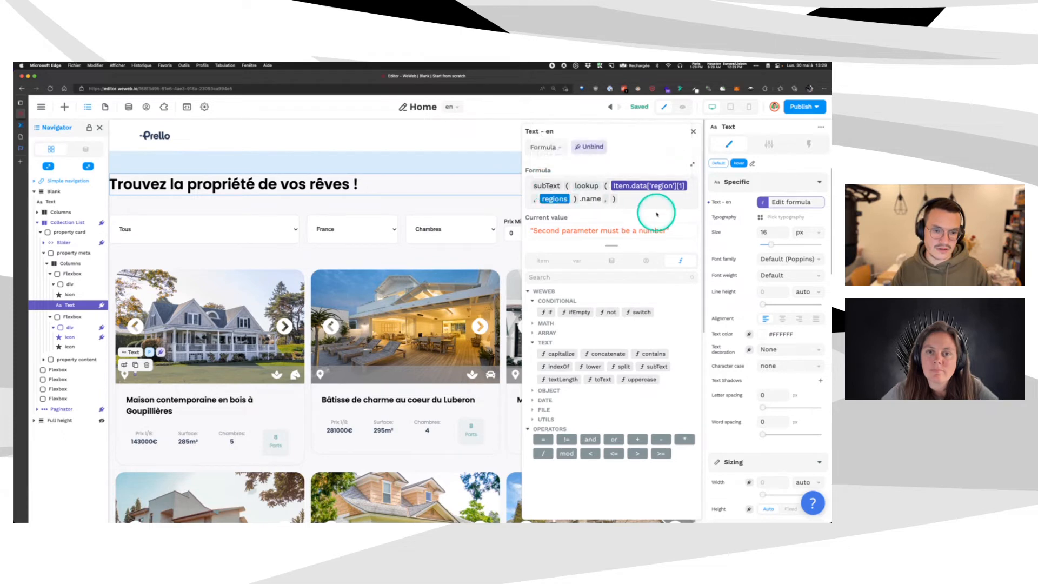
type("0 , ")
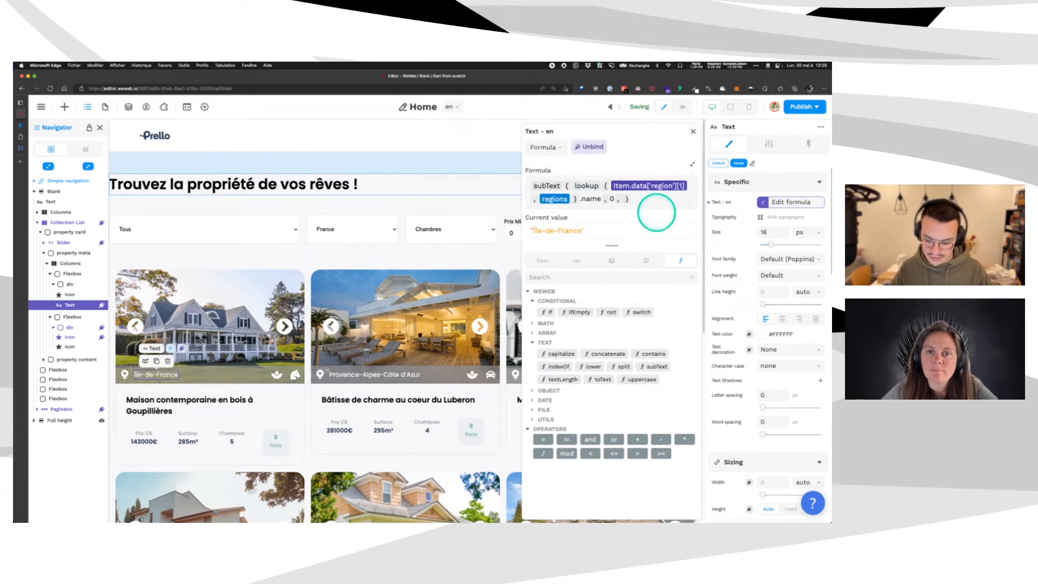
type("5")
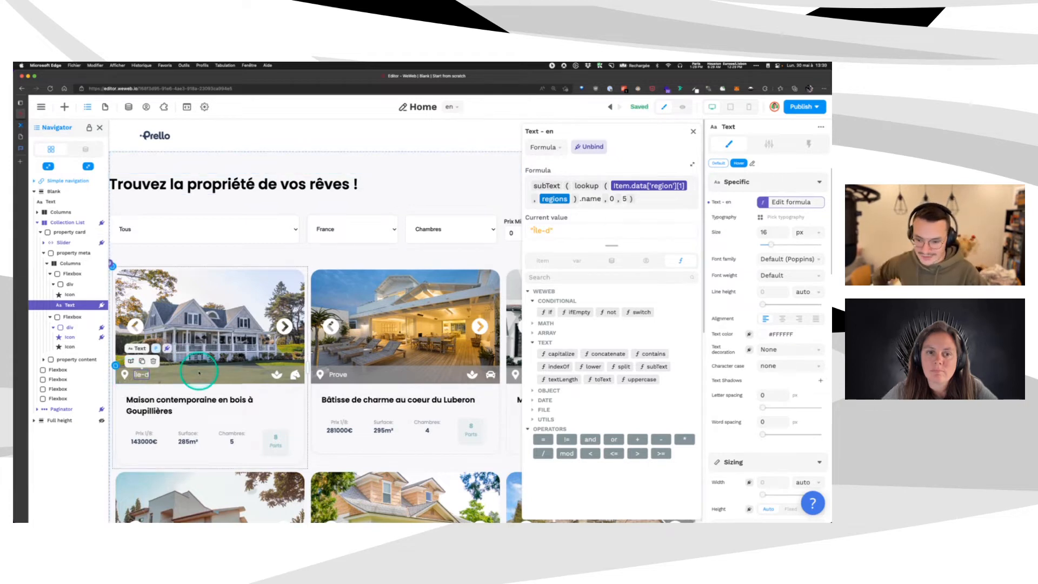
scroll(346, 389, "down", 2)
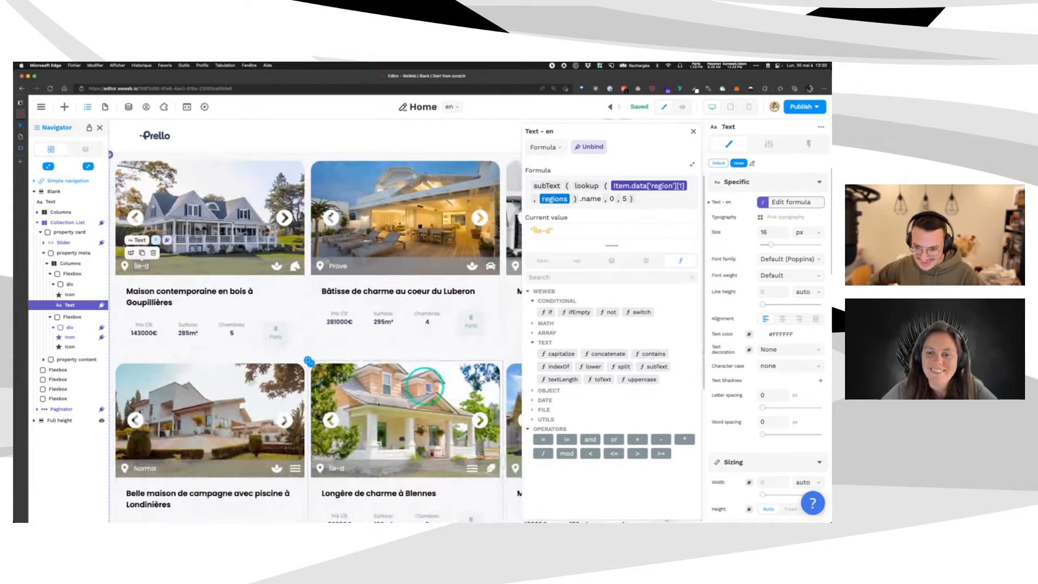
scroll(357, 460, "up", 2)
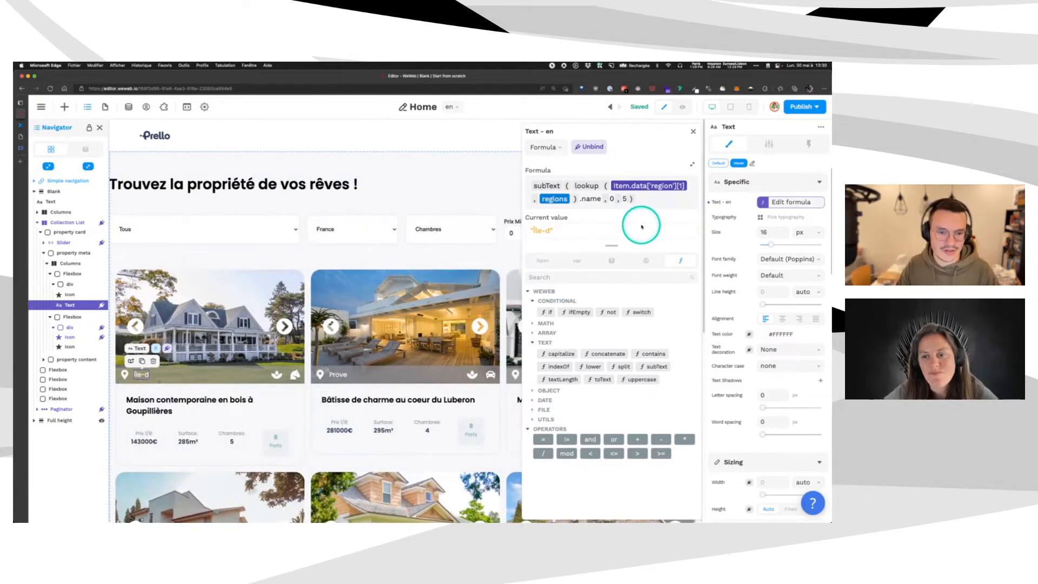
Set the subText range of the region label to start index 5 and end index 10.
key("BackSpace")
type("10")
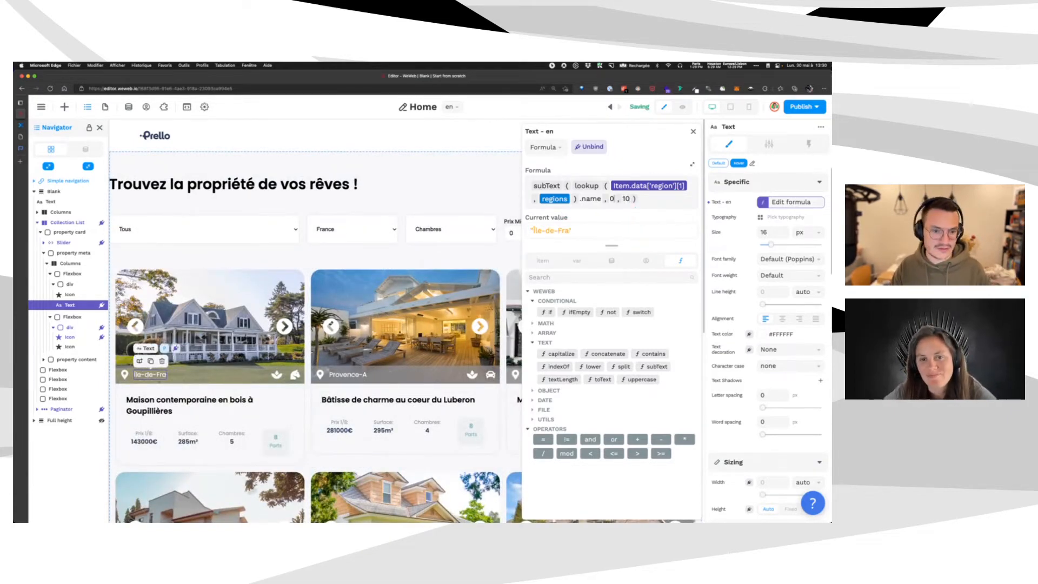
key("BackSpace")
type("5")
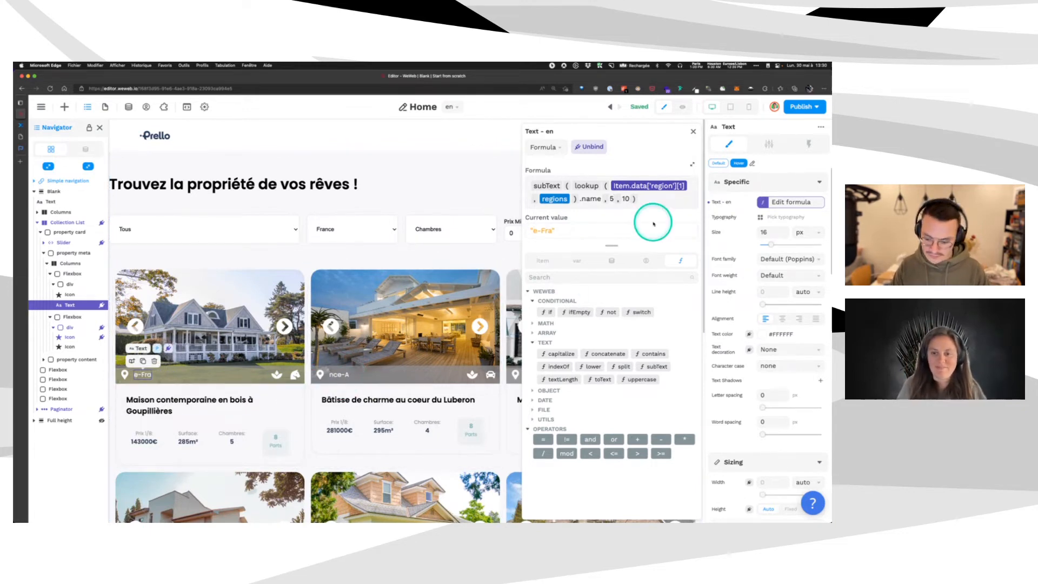
Remove the 5 and 10 range arguments and the closing parenthesis of subText from the region label's formula.
key("Right")
key("Right")
key("Right")
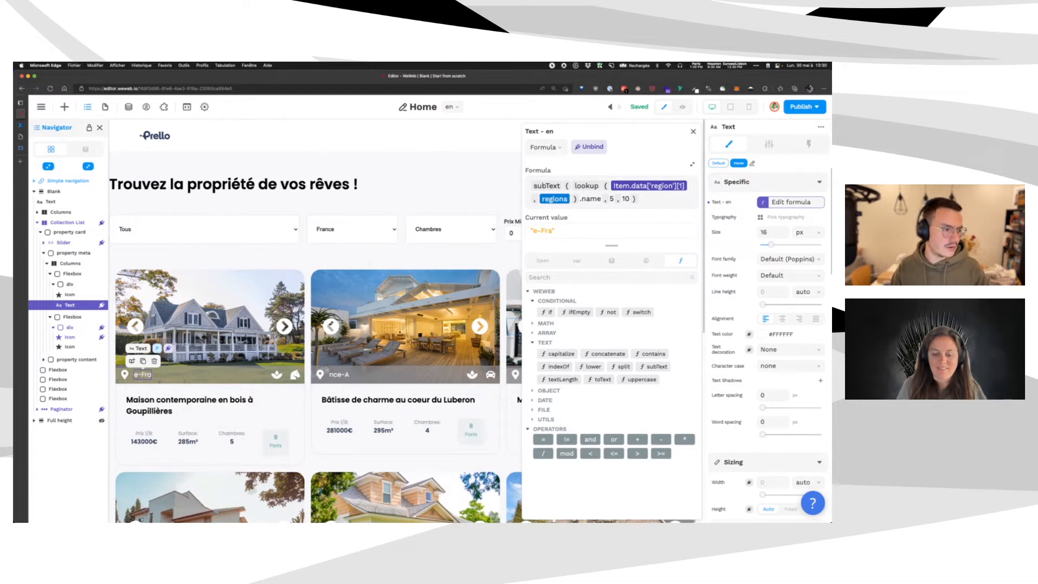
key("BackSpace")
key("BackSpace")
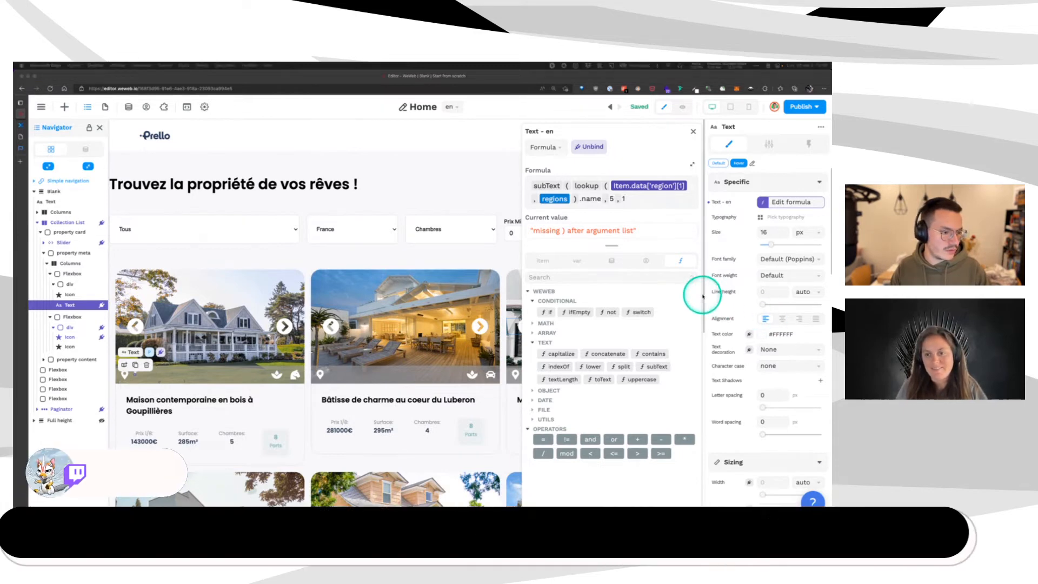
left_click(629, 201)
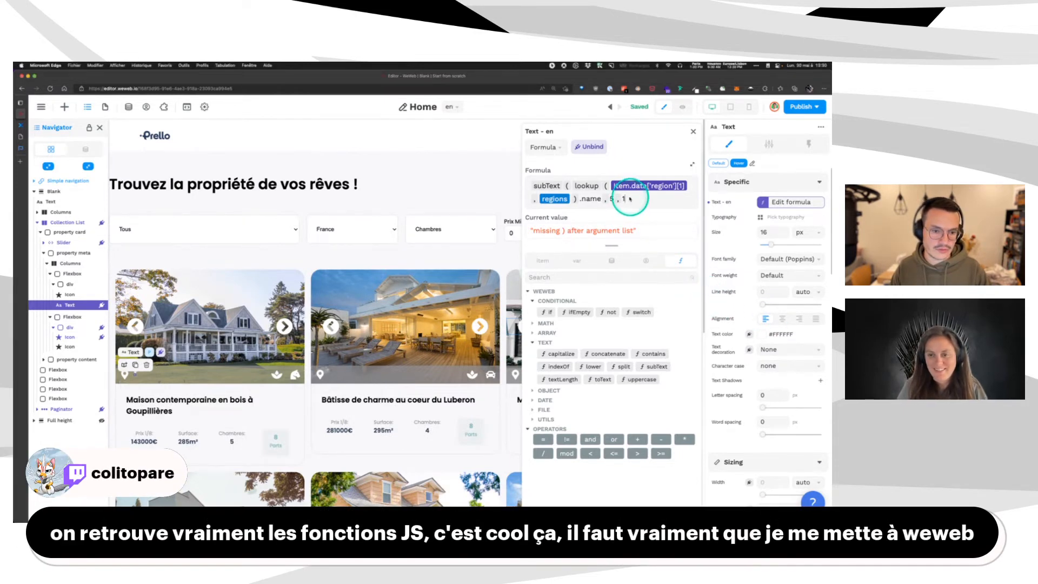
key("BackSpace")
key("BackSpace")
key("BackSpace")
key("BackSpace")
key("BackSpace")
key("BackSpace")
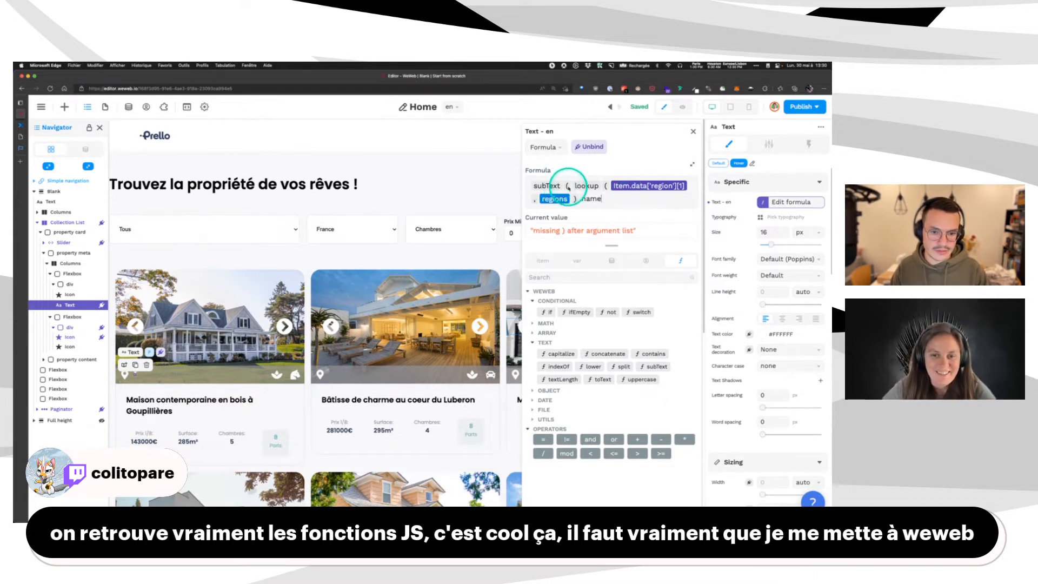
Delete the subText function around the region name lookup, leaving only the lookup's name value, and close the formula editor.
left_click(572, 188)
key("BackSpace")
key("BackSpace")
key("BackSpace")
key("BackSpace")
key("BackSpace")
key("BackSpace")
key("BackSpace")
key("BackSpace")
key("BackSpace")
key("BackSpace")
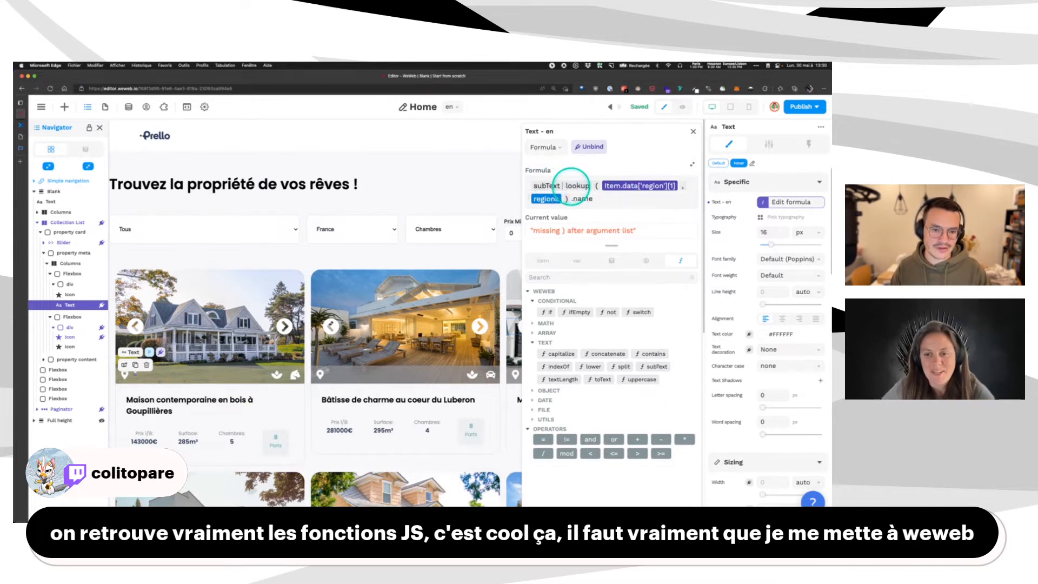
left_click(693, 132)
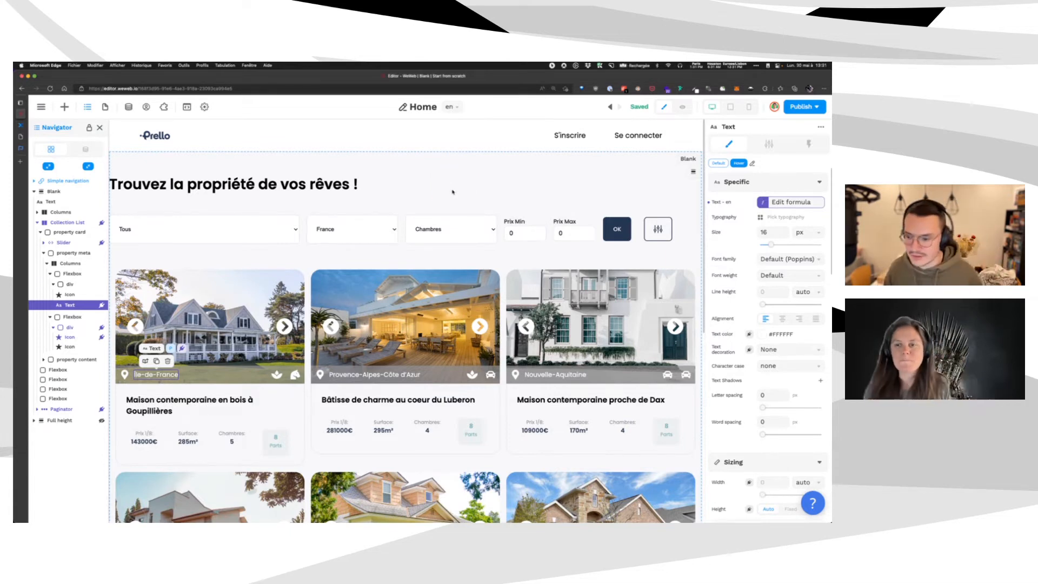
Review the region labels on the property cards down to the paginator and open the project's data collections.
scroll(432, 243, "down", 5)
scroll(412, 286, "down", 3)
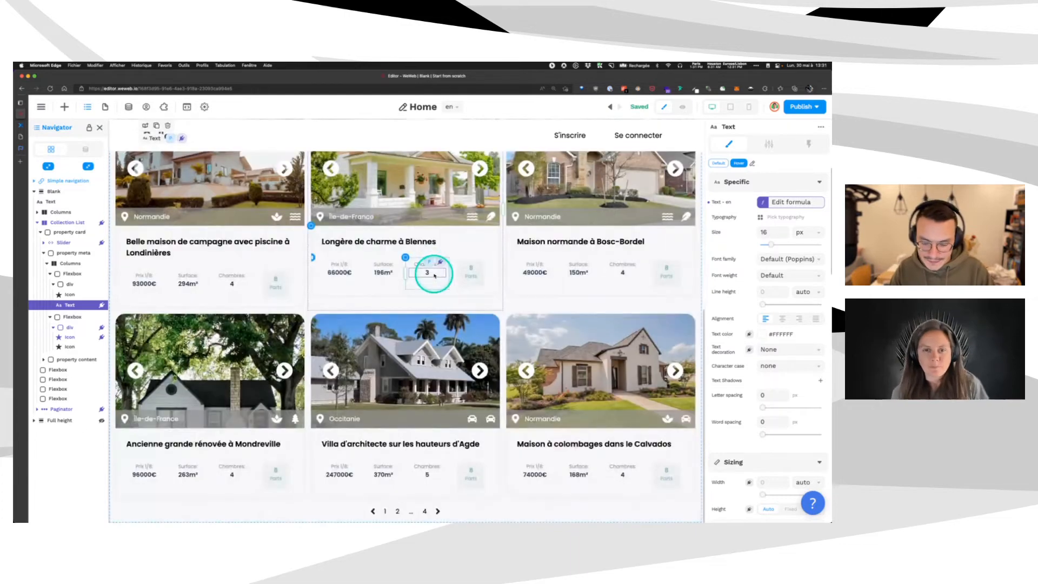
scroll(433, 273, "up", 8)
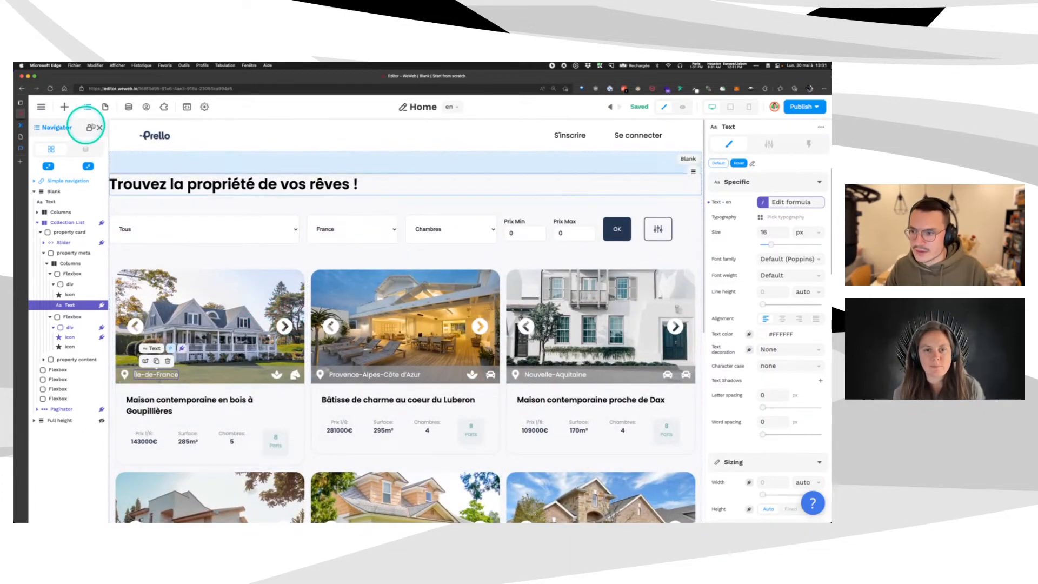
left_click(130, 107)
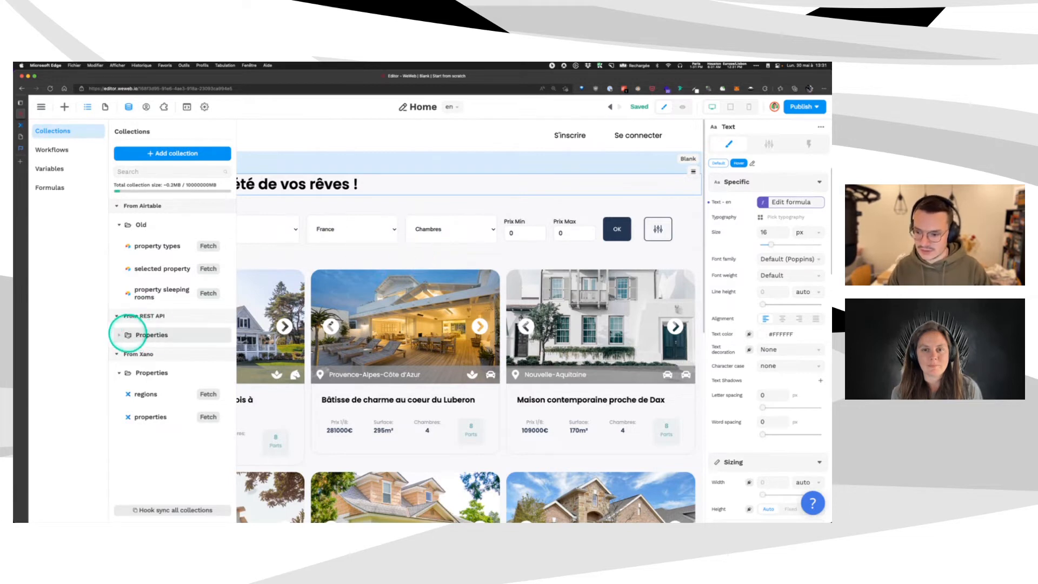
Expand the Properties folder under REST API to view its collections.
left_click(119, 336)
left_click(119, 336)
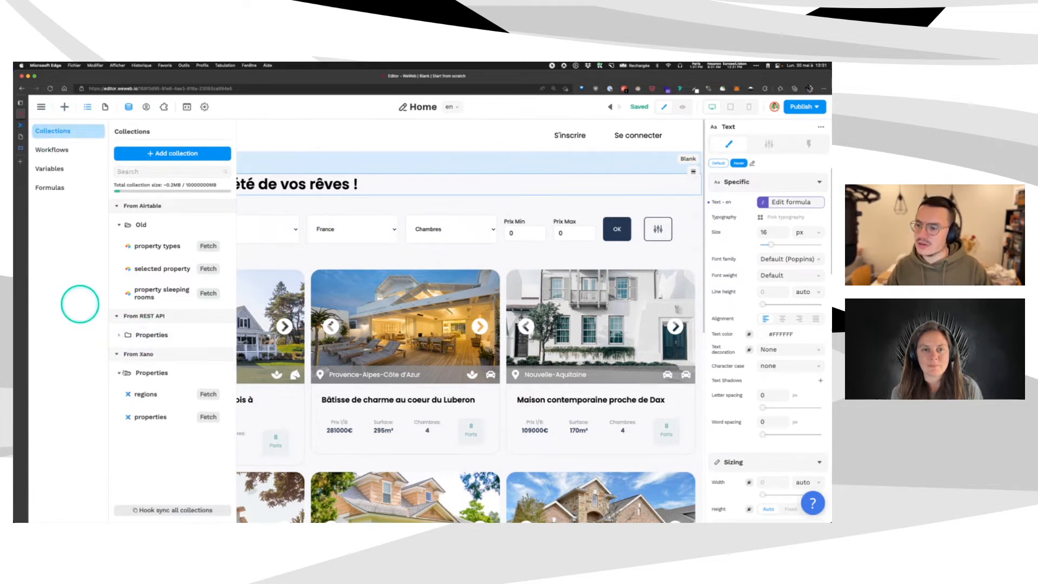
left_click(118, 335)
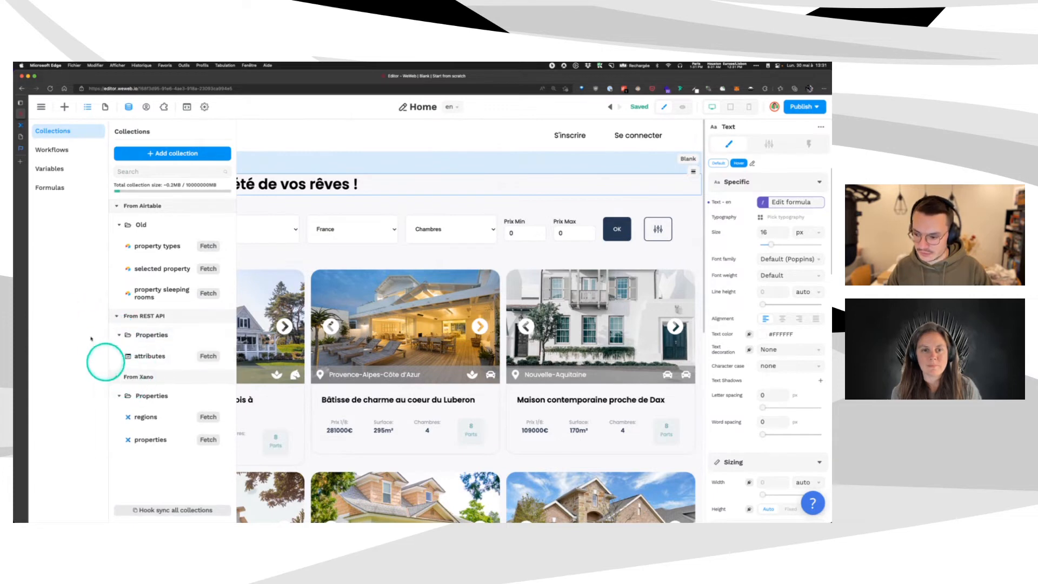
Switch to Xano and open the default API group.
mouse_move(39, 128)
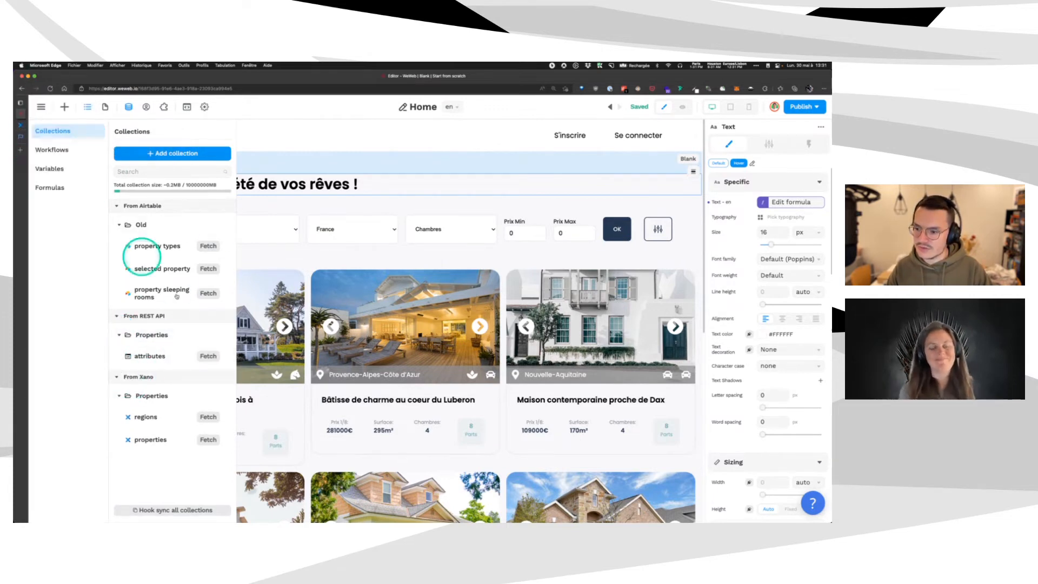
left_click(38, 126)
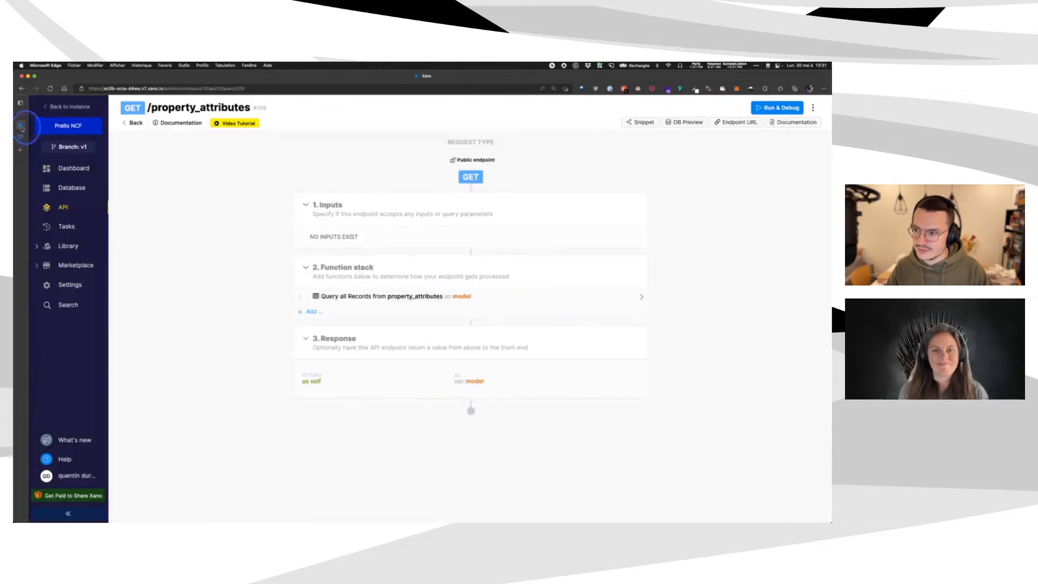
left_click(68, 187)
left_click(68, 168)
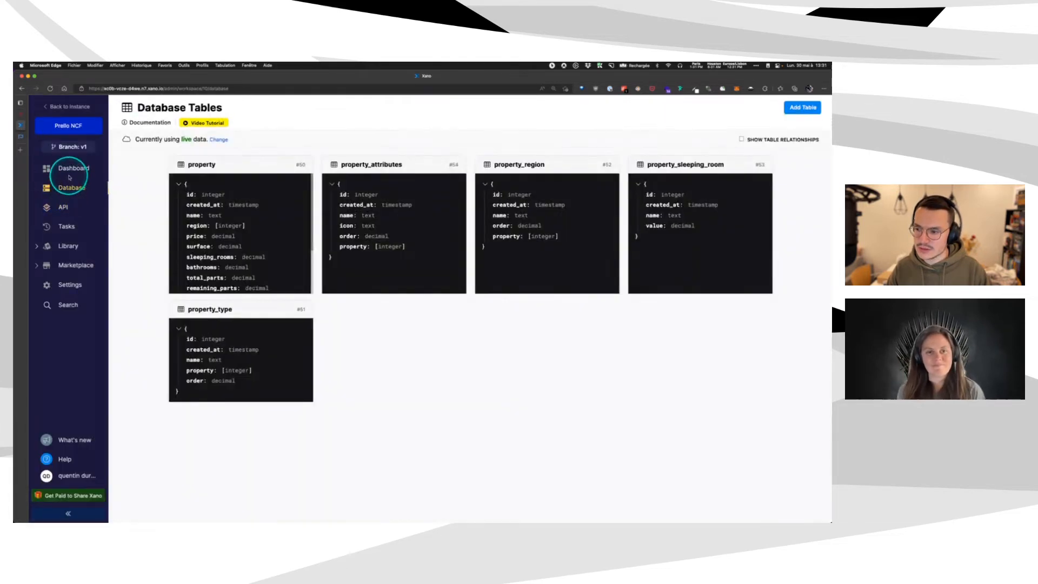
left_click(62, 207)
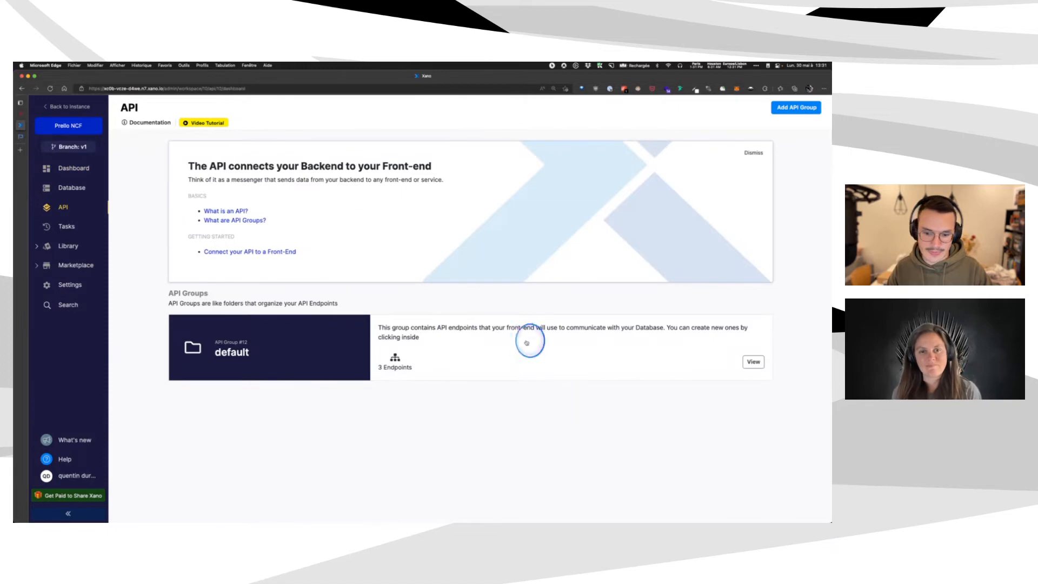
left_click(528, 341)
Add a CRUD GET endpoint for the property_type table with authentication disabled, and copy its endpoint URL.
left_click(790, 107)
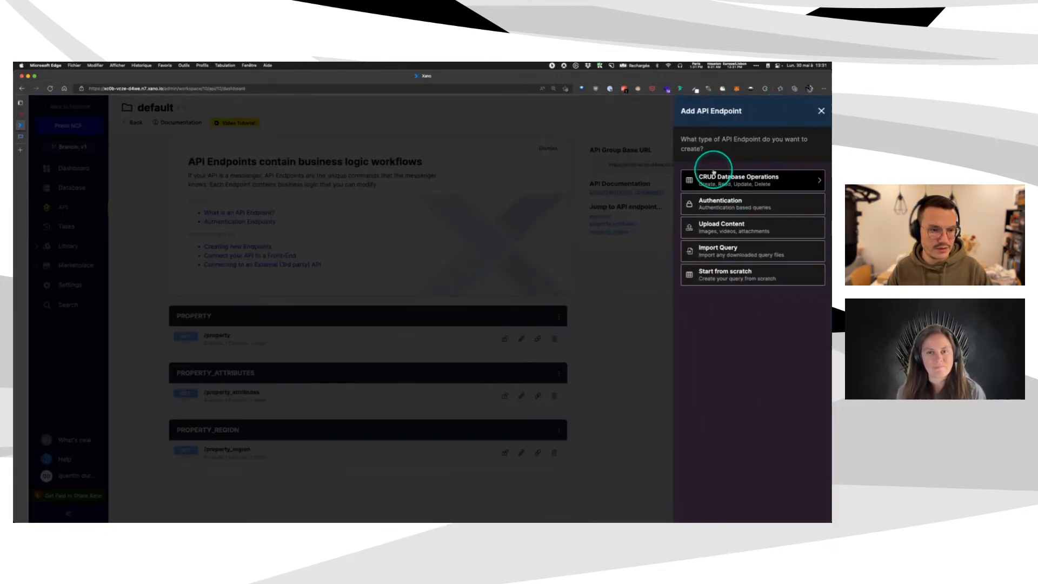
left_click(732, 183)
left_click(720, 243)
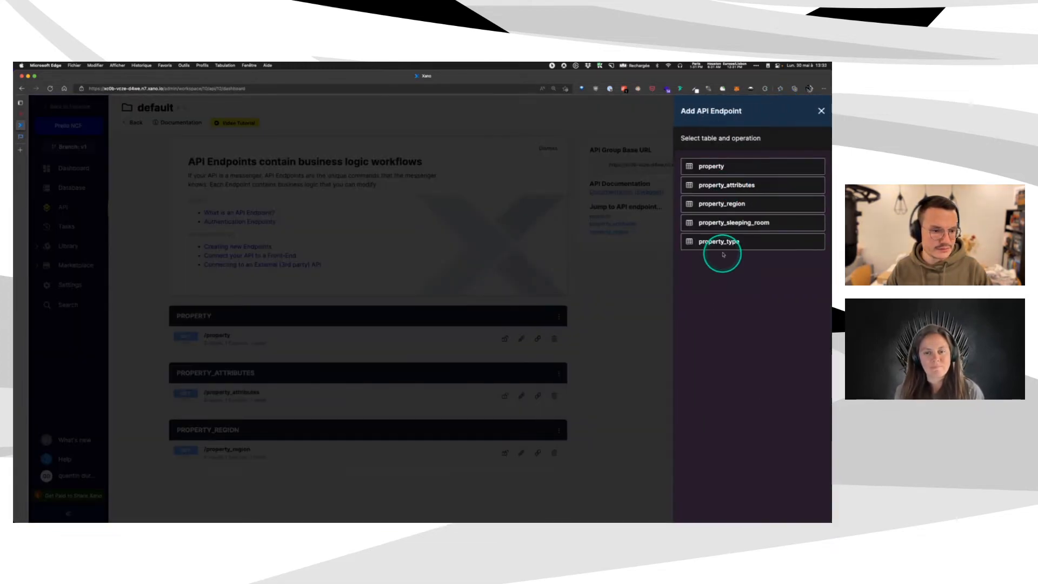
left_click(734, 168)
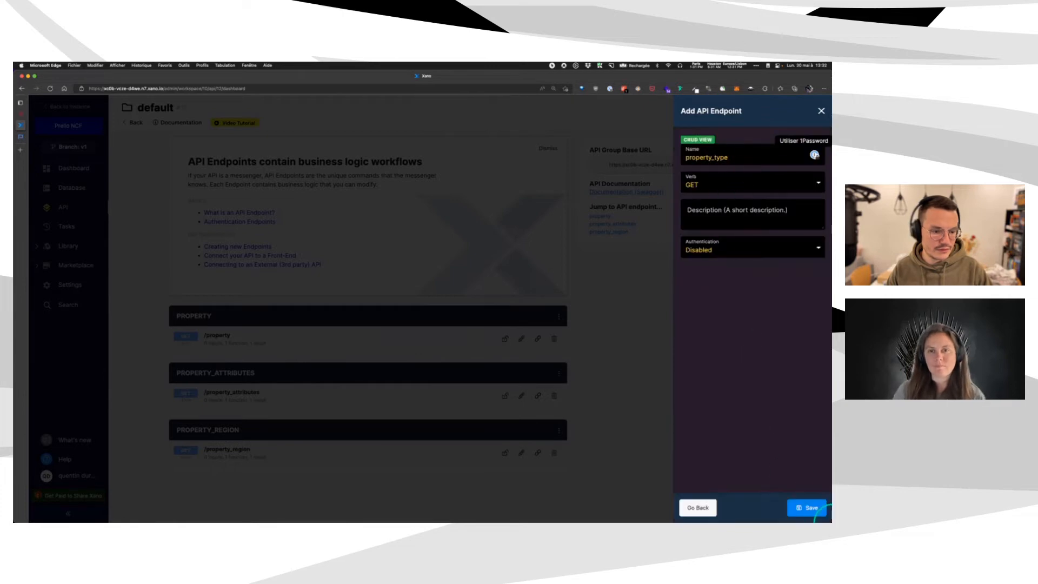
left_click(812, 507)
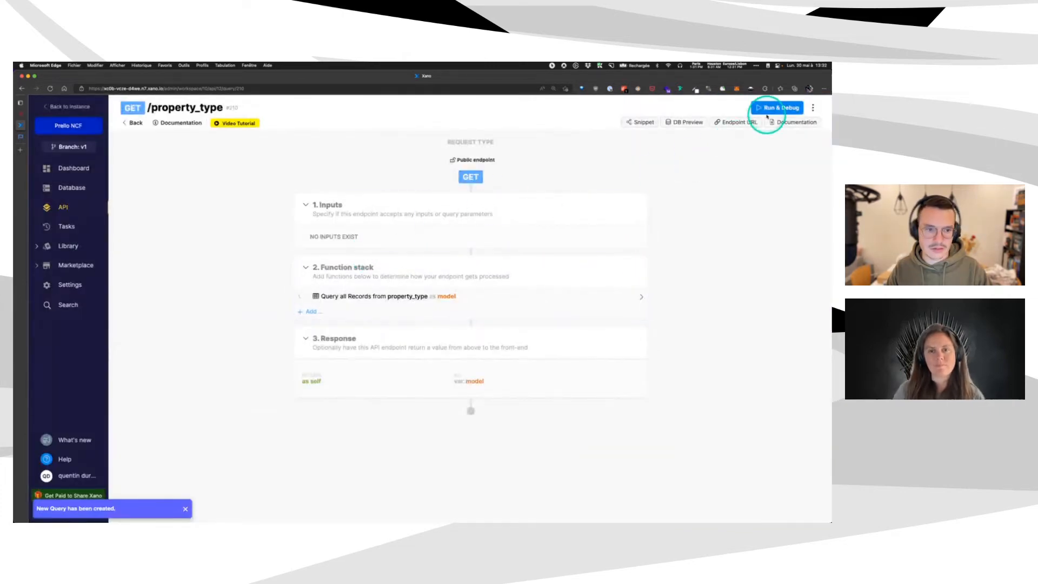
left_click(736, 124)
Switch back to WeWeb and add a dynamic collection named types in the Properties folder, with REST API as its source.
left_click(20, 113)
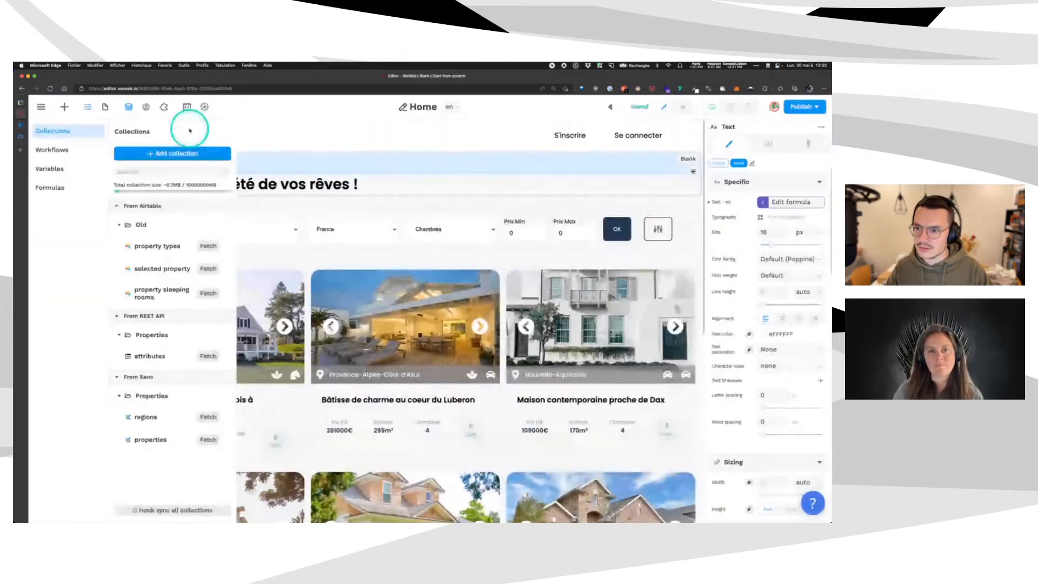
left_click(162, 151)
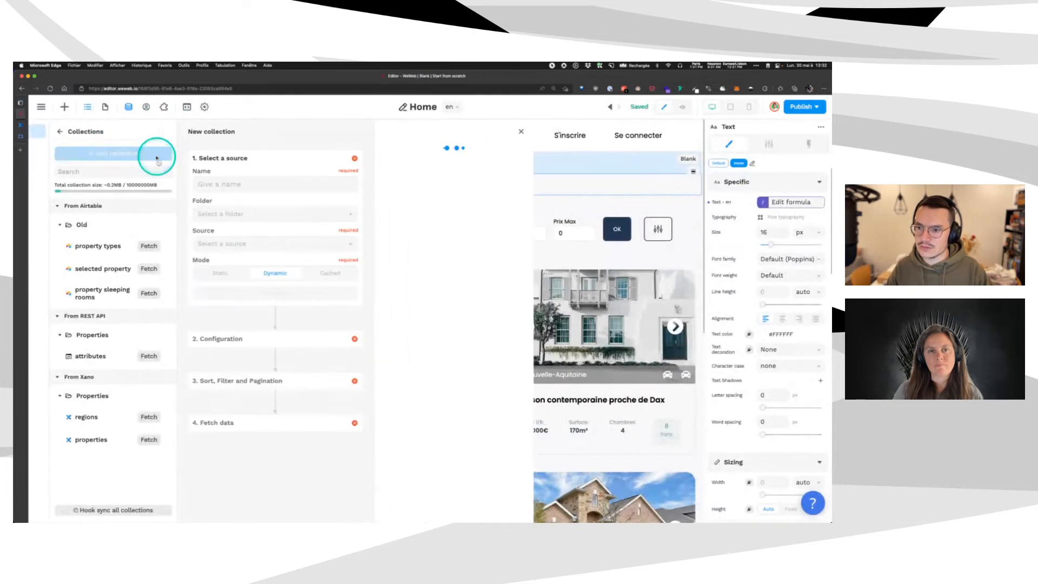
left_click(222, 185)
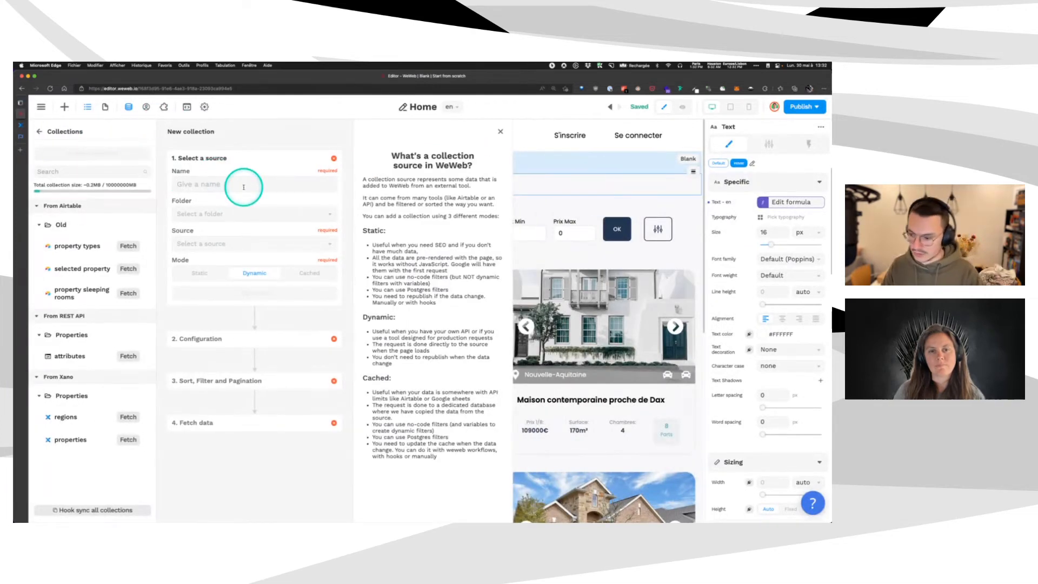
type("types")
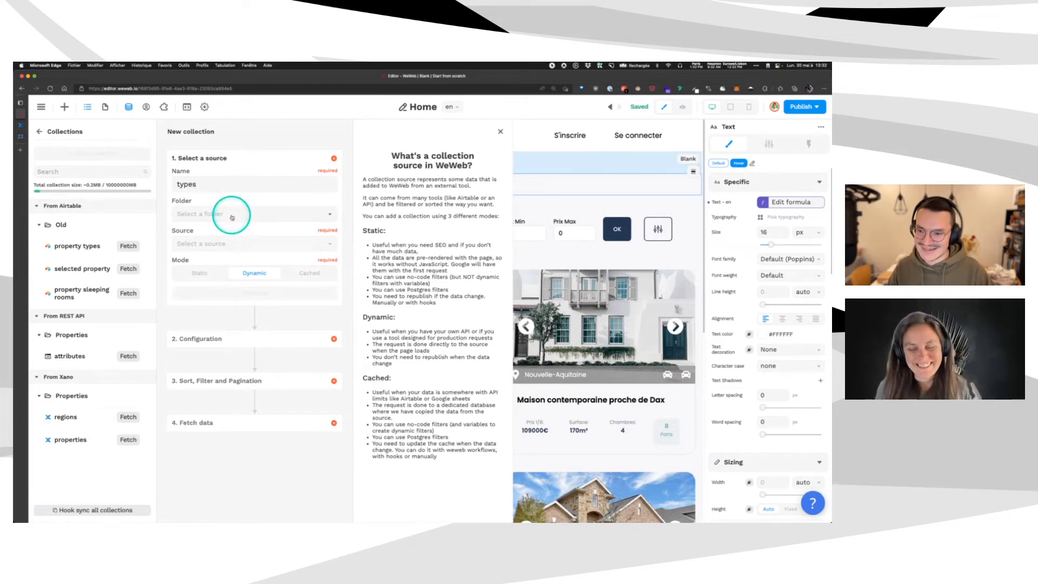
left_click(229, 214)
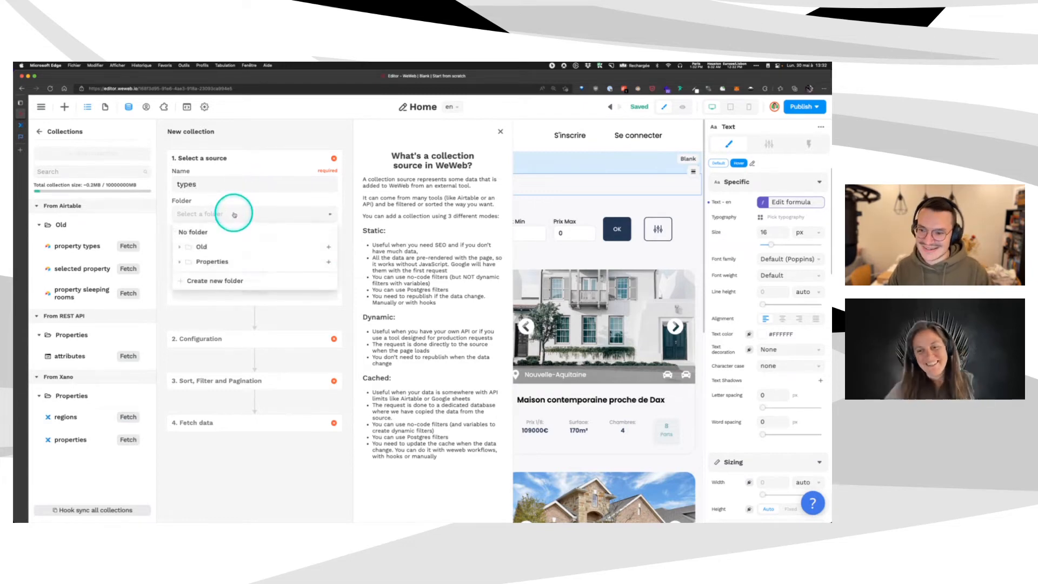
left_click(213, 259)
left_click(208, 244)
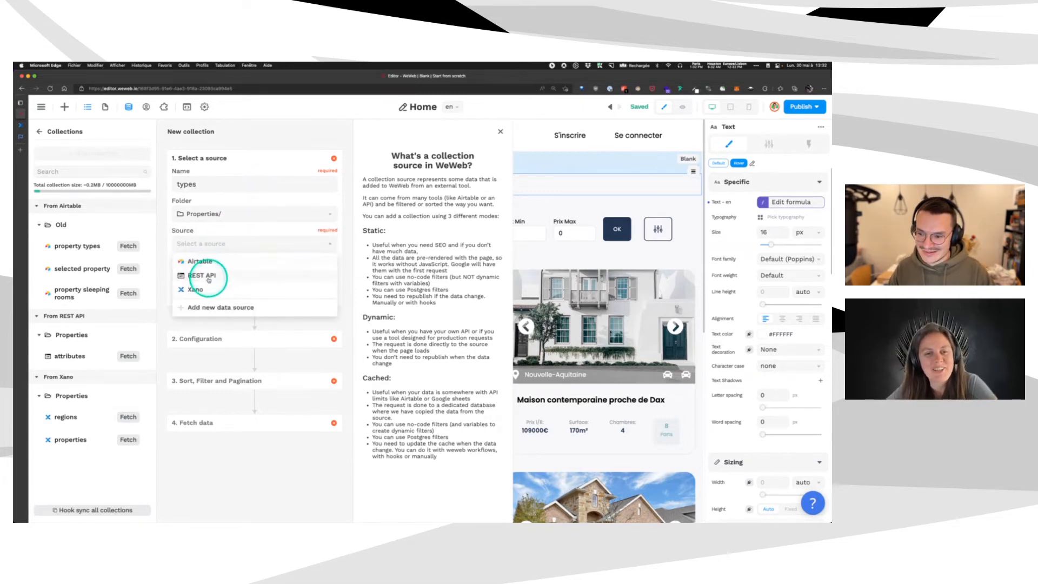
left_click(207, 275)
left_click(254, 292)
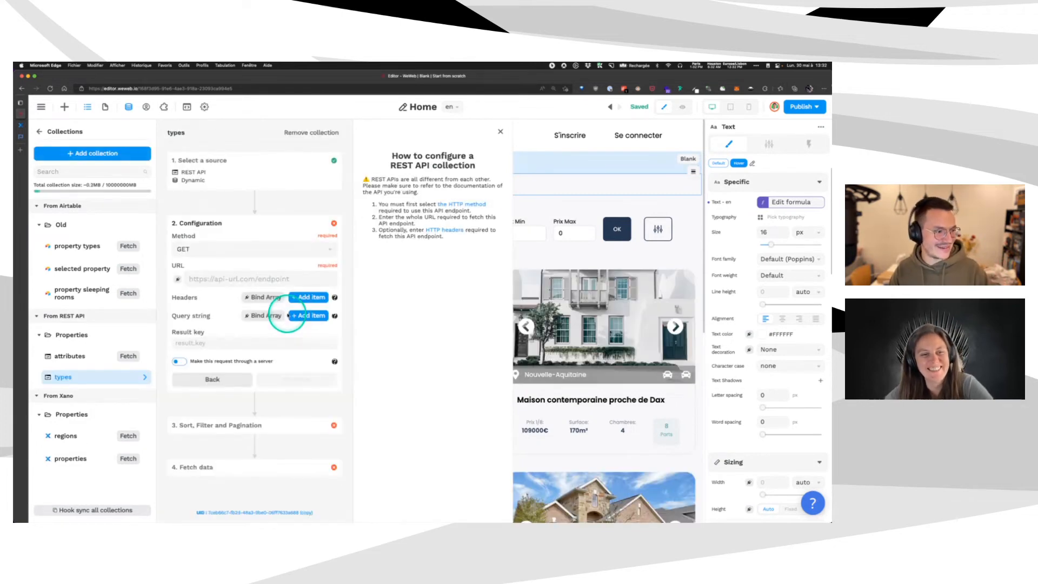
Configure the types collection with the copied property_type endpoint URL, switch pagination off and finish the setup.
left_click(278, 279)
key("super+v")
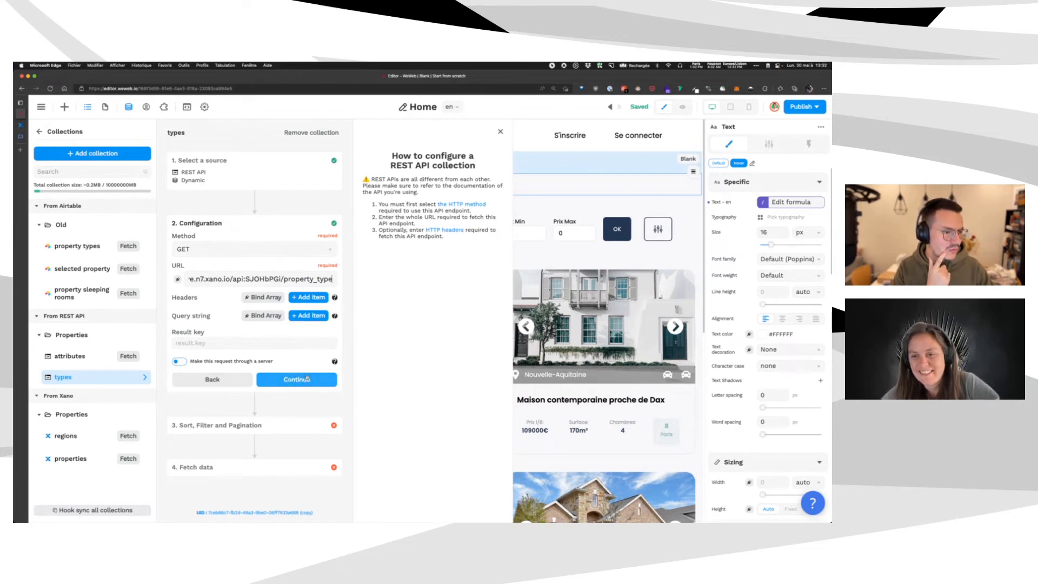
left_click(296, 379)
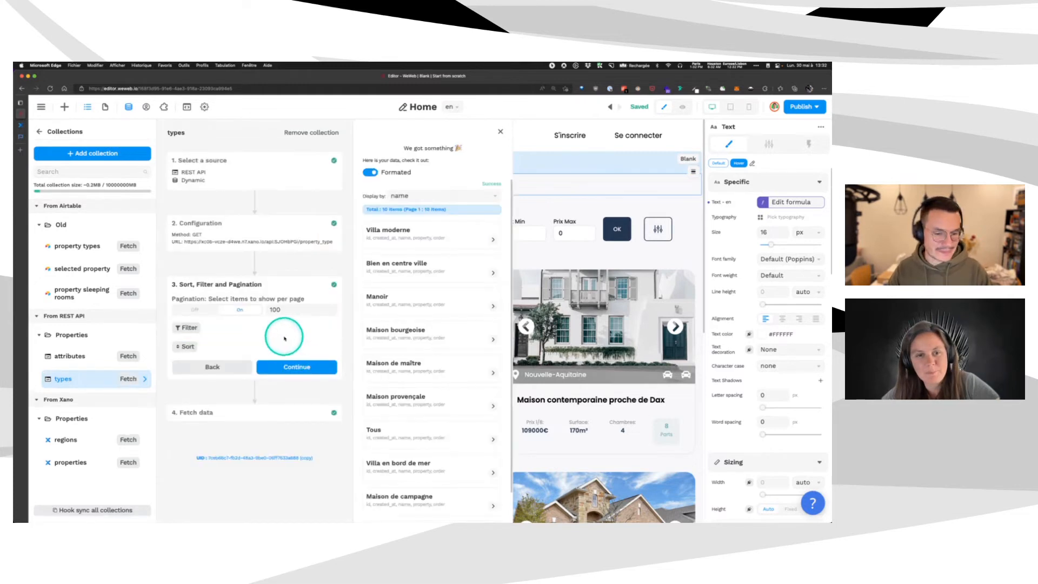
left_click(196, 309)
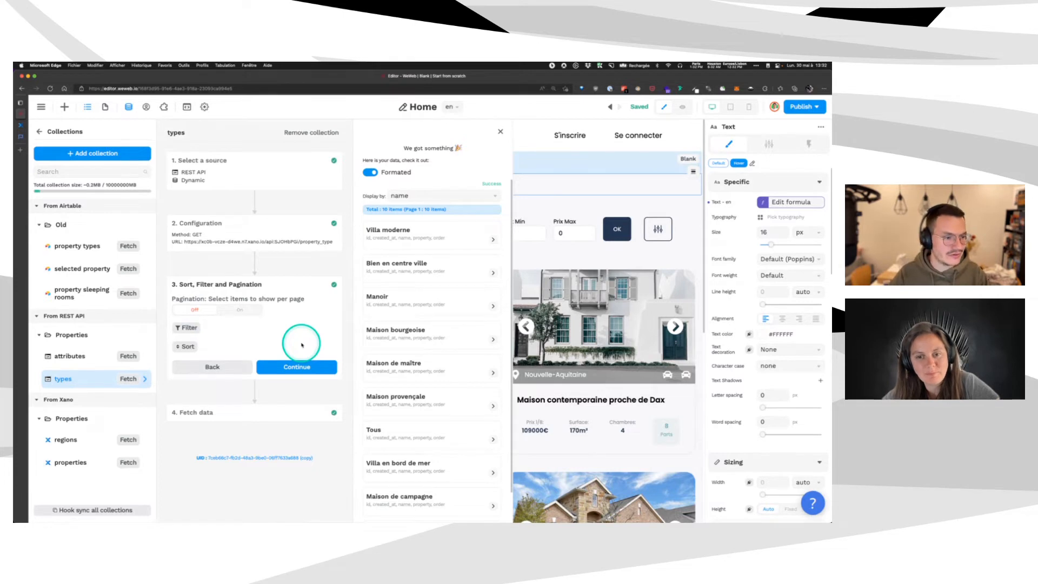
left_click(295, 370)
left_click(296, 399)
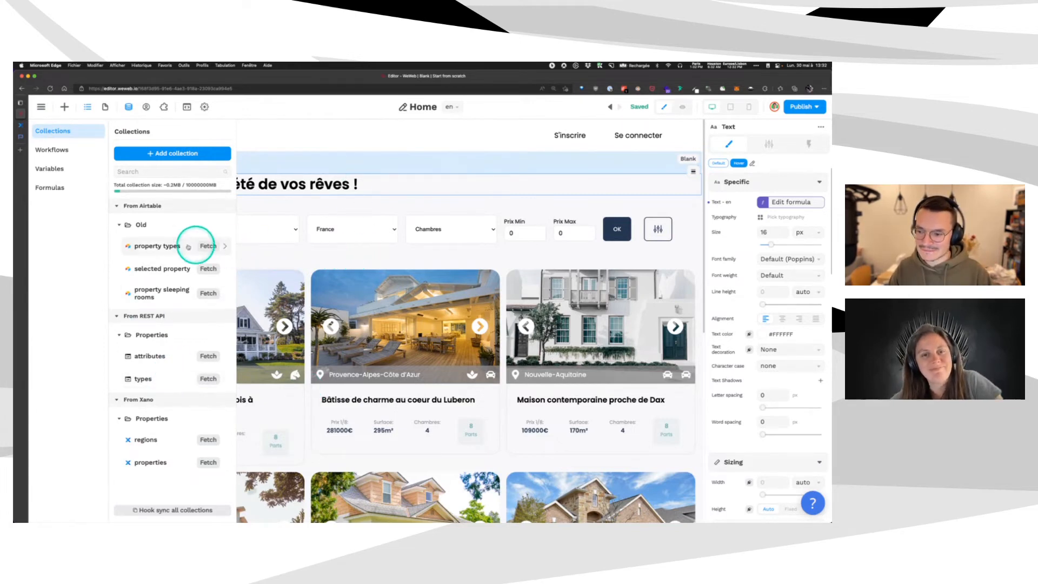
Replace the options formula of the property type dropdown with the types collection from the Properties folder.
left_click(336, 250)
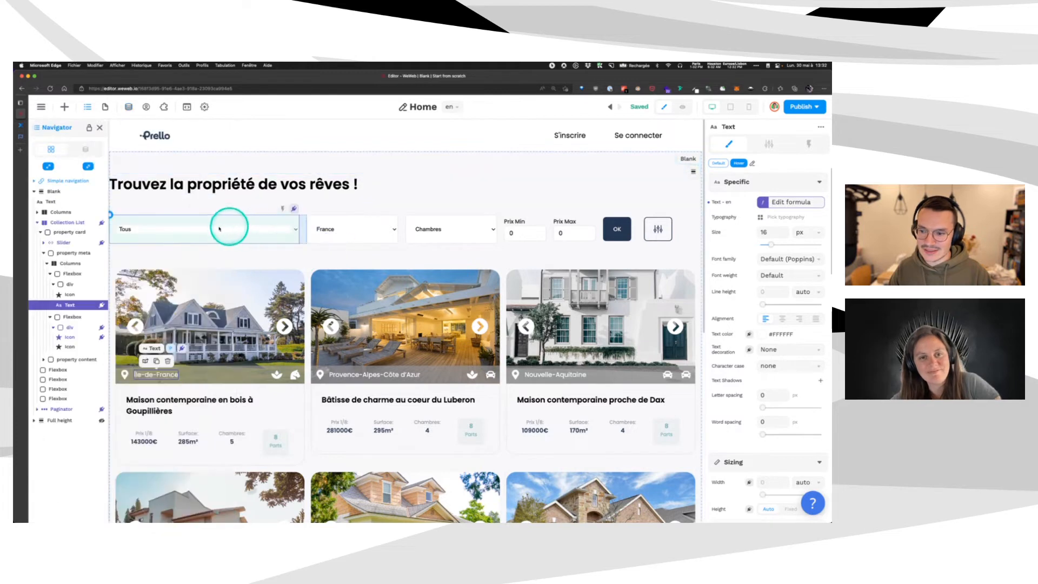
left_click(146, 226)
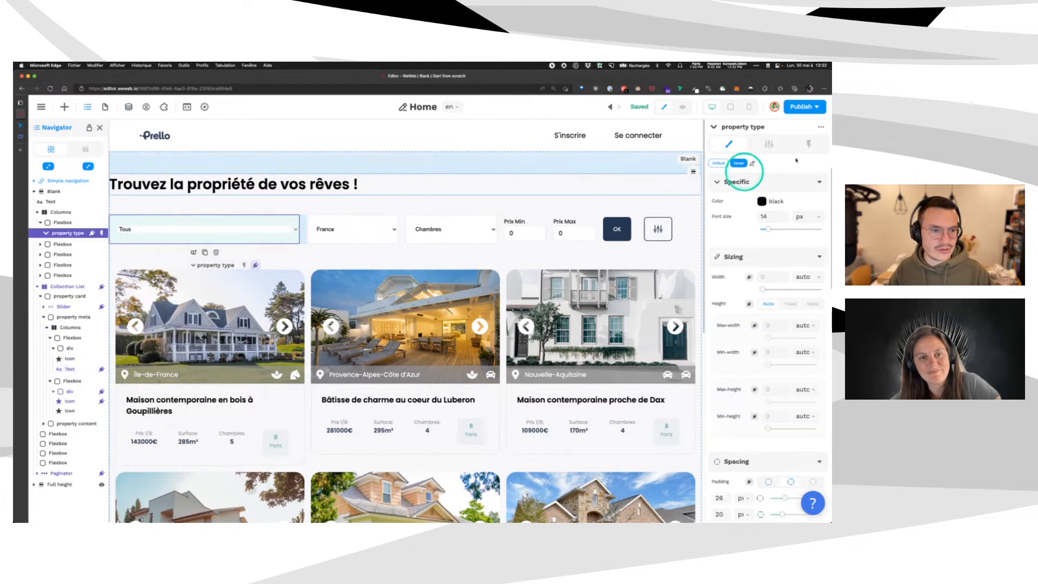
left_click(769, 145)
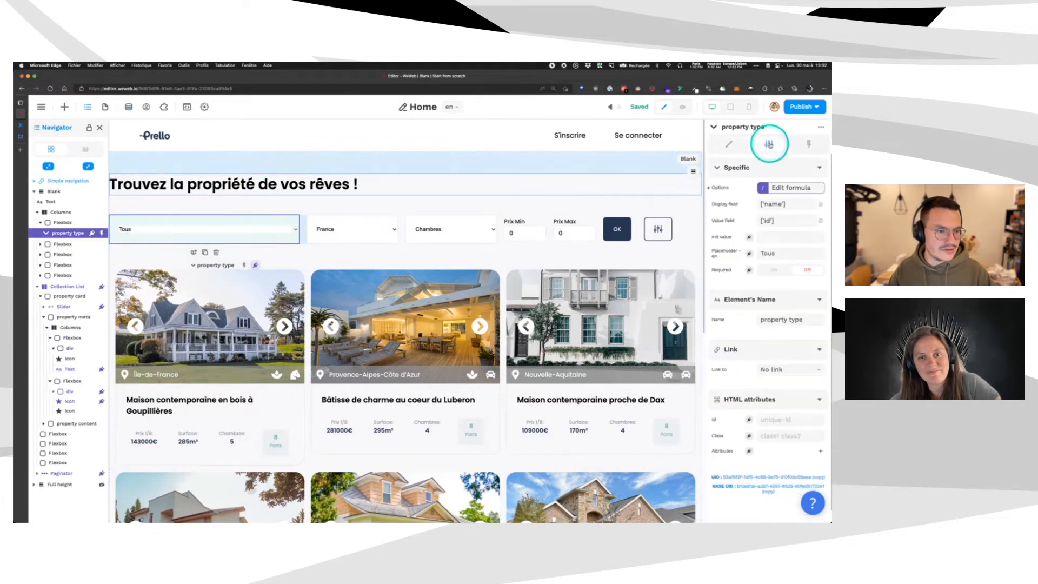
left_click(790, 189)
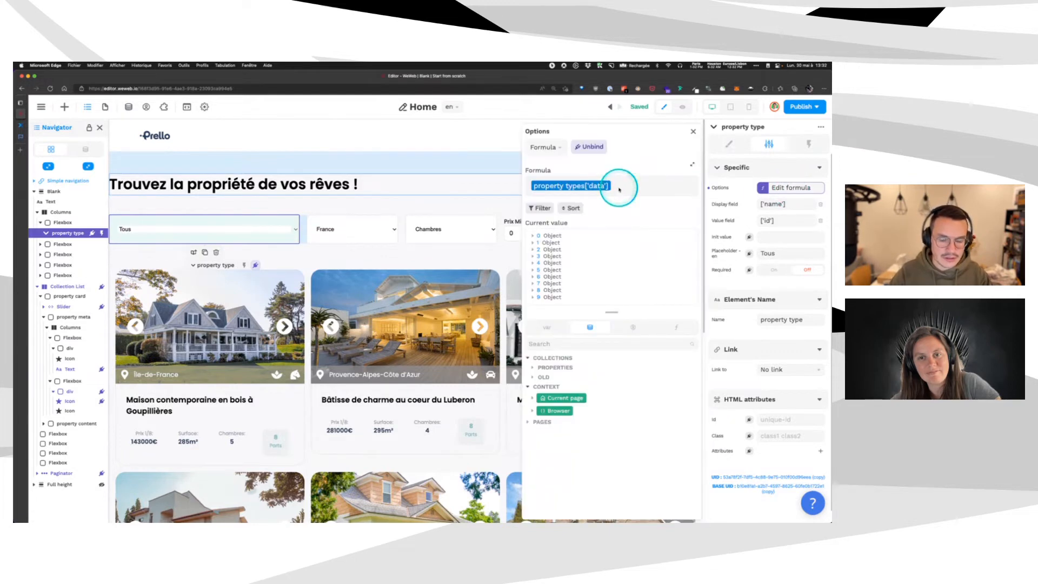
key("BackSpace")
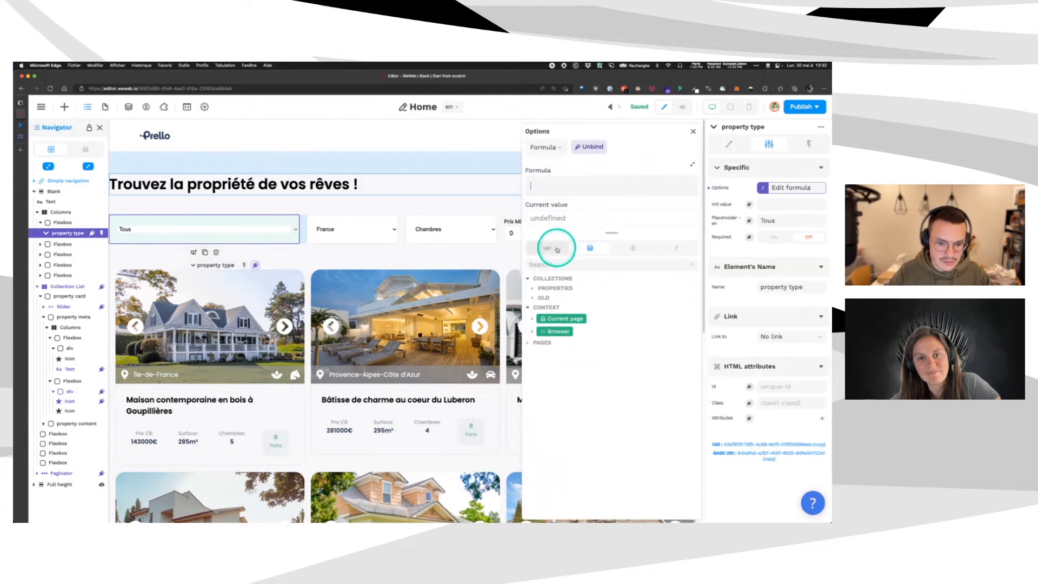
left_click(540, 288)
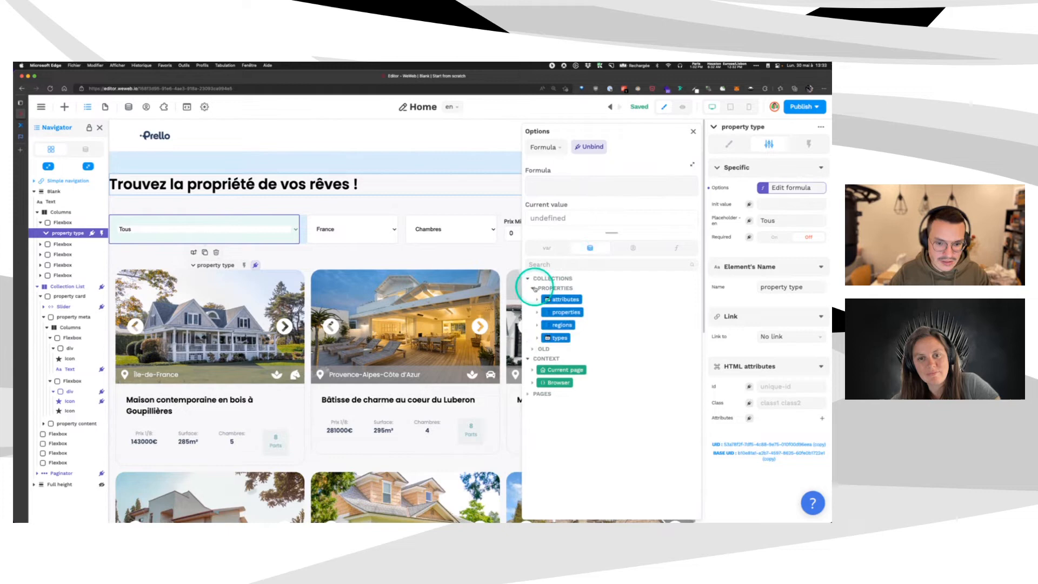
left_click(560, 338)
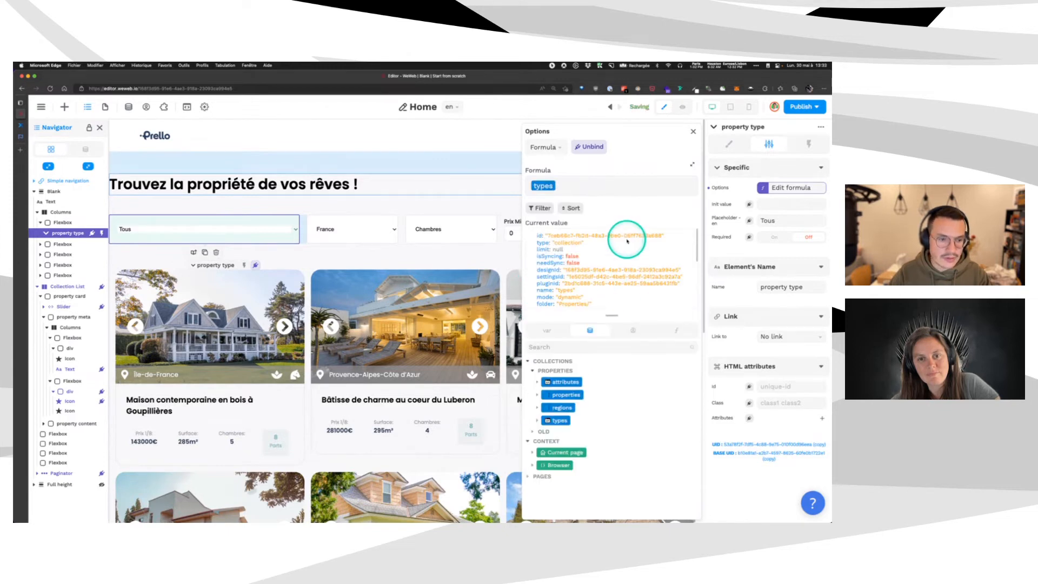
left_click(694, 132)
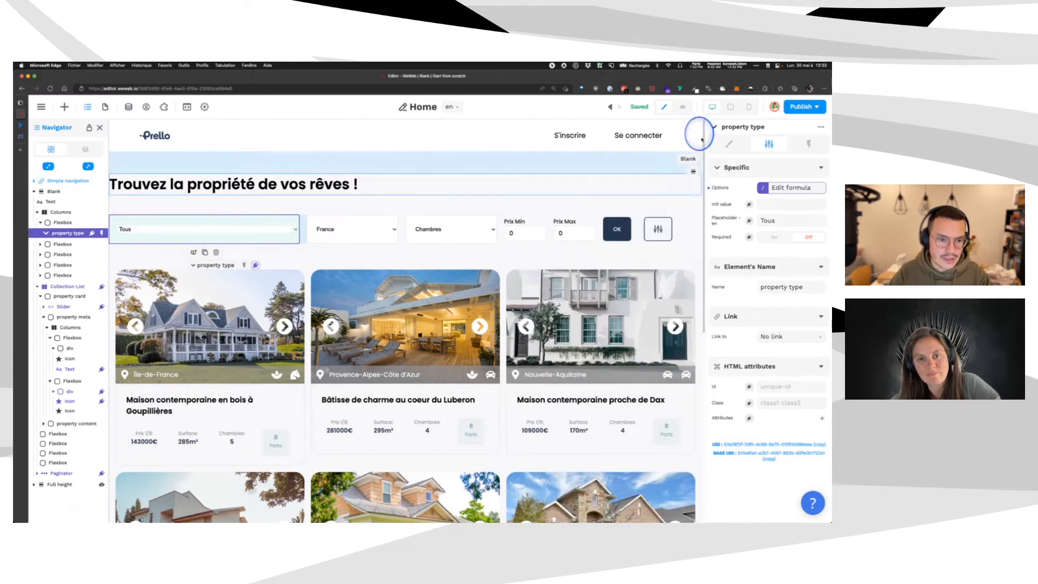
left_click(777, 220)
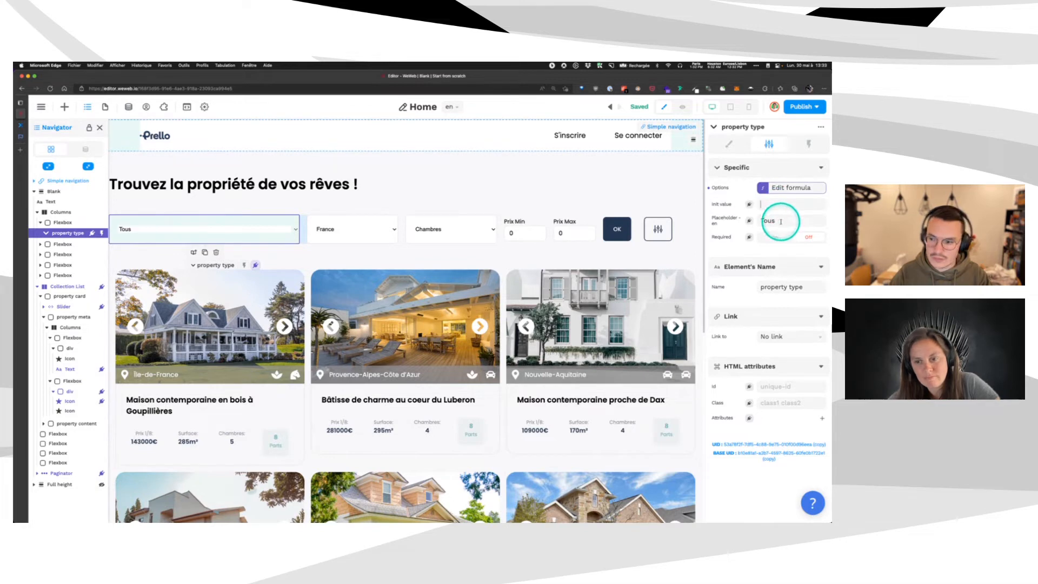
left_click(774, 200)
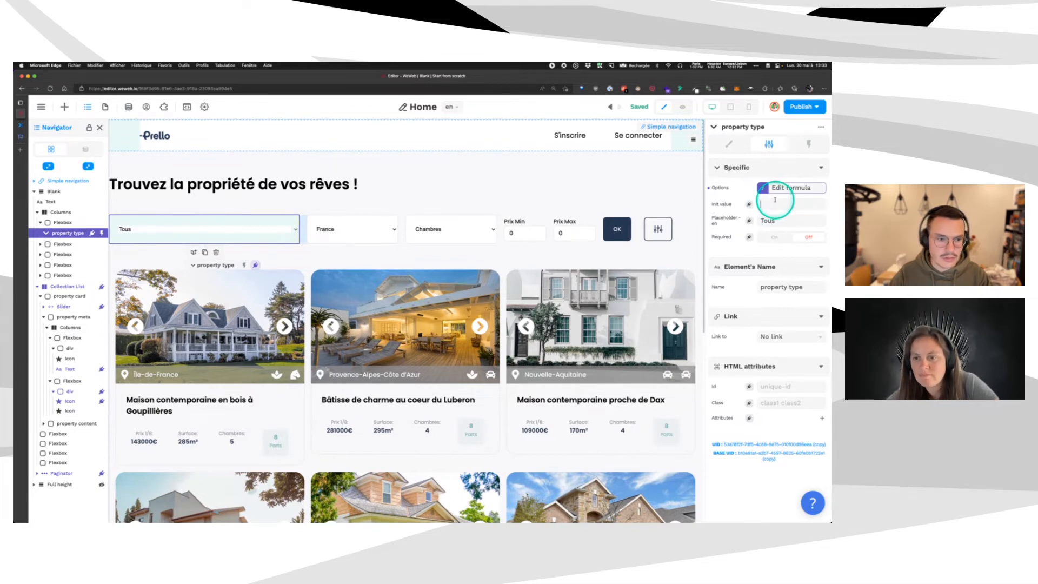
left_click(752, 168)
left_click(751, 168)
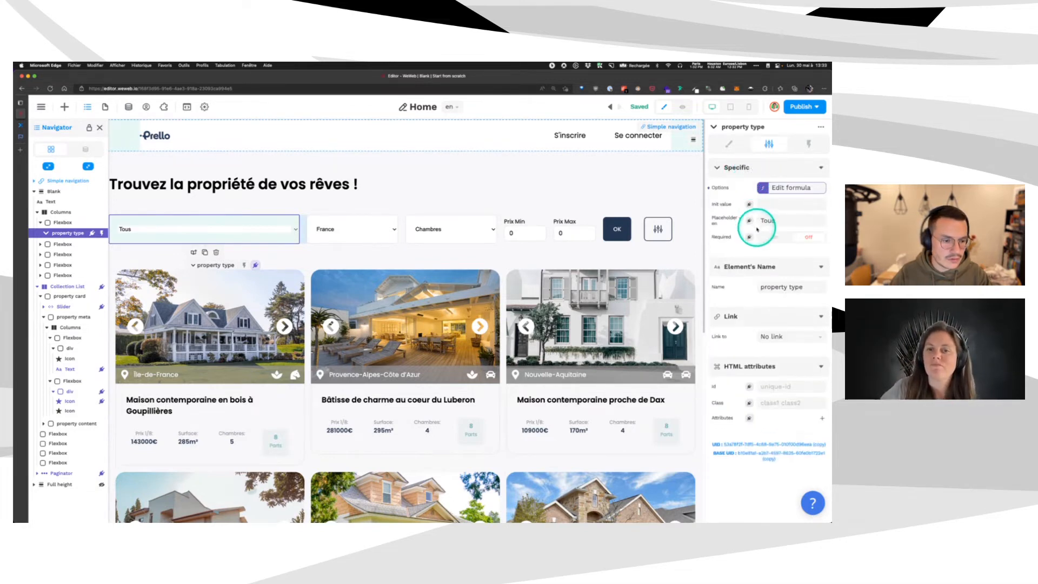
Preview the page and examine the choices offered by the property type dropdown.
left_click(683, 107)
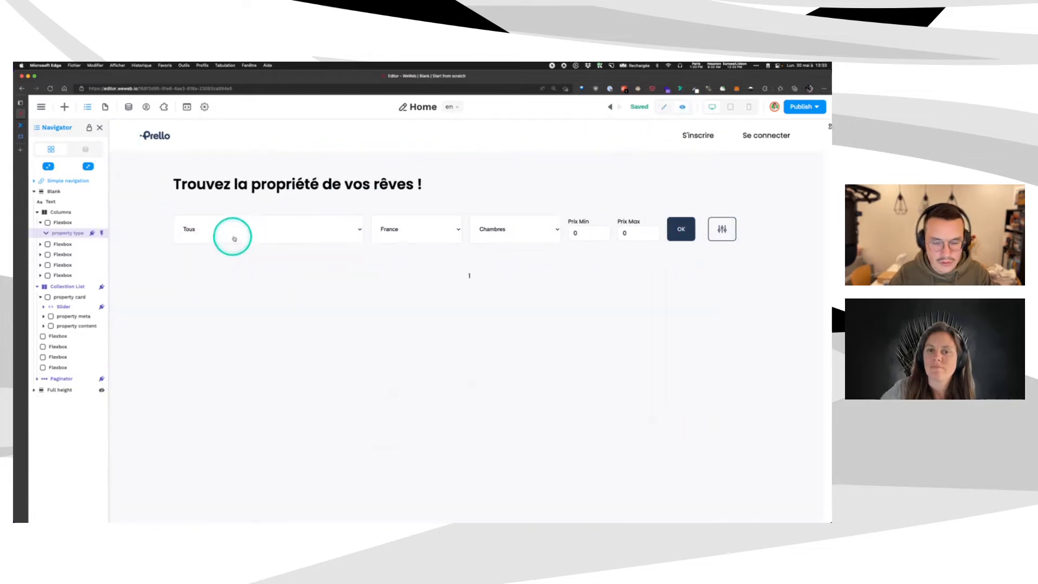
left_click(250, 236)
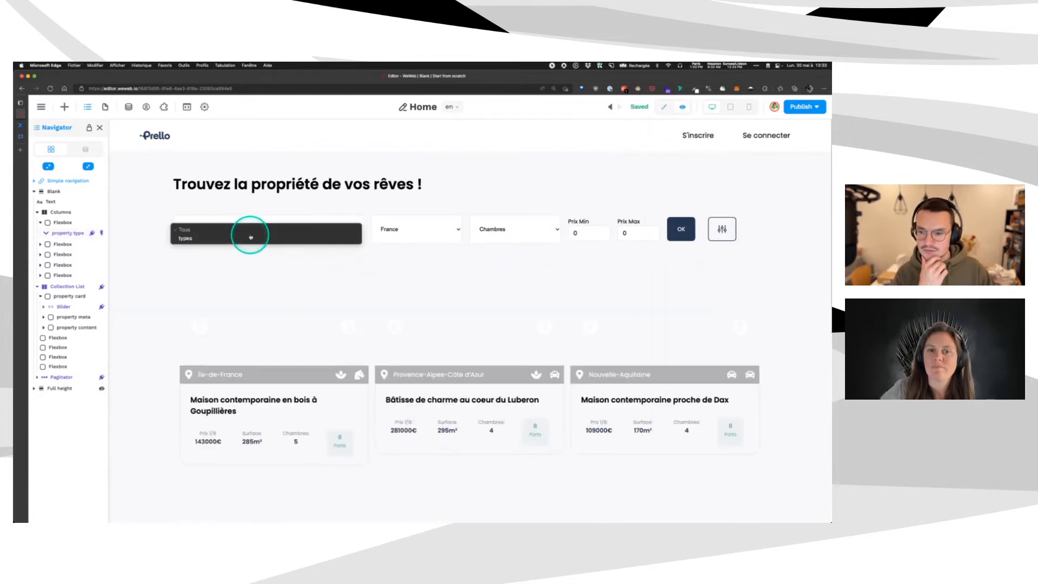
left_click(282, 200)
left_click(662, 110)
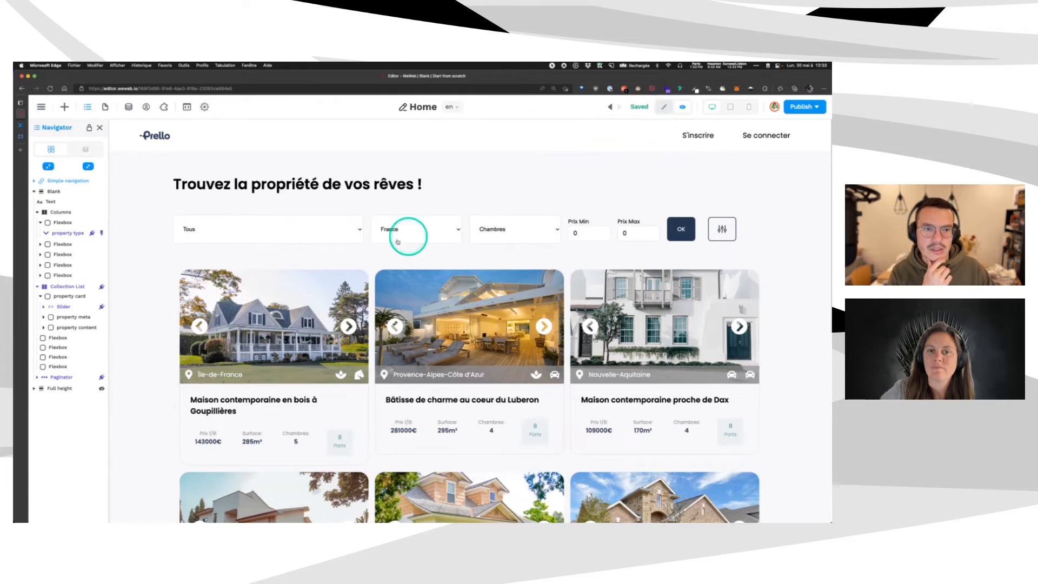
Reopen the property type dropdown's options formula, insert the types collection from the Properties folder and examine its current value.
left_click(195, 226)
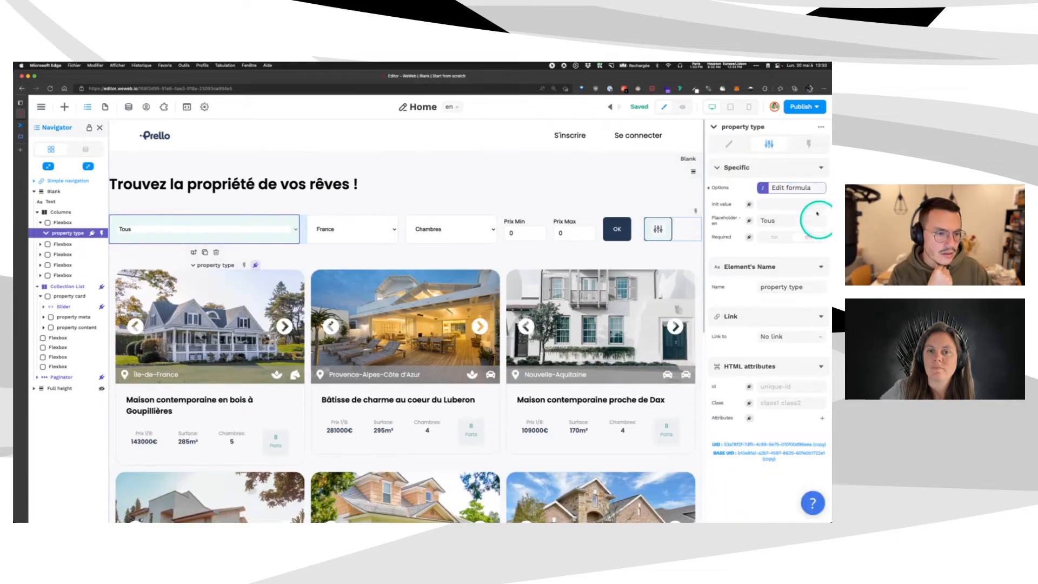
left_click(778, 189)
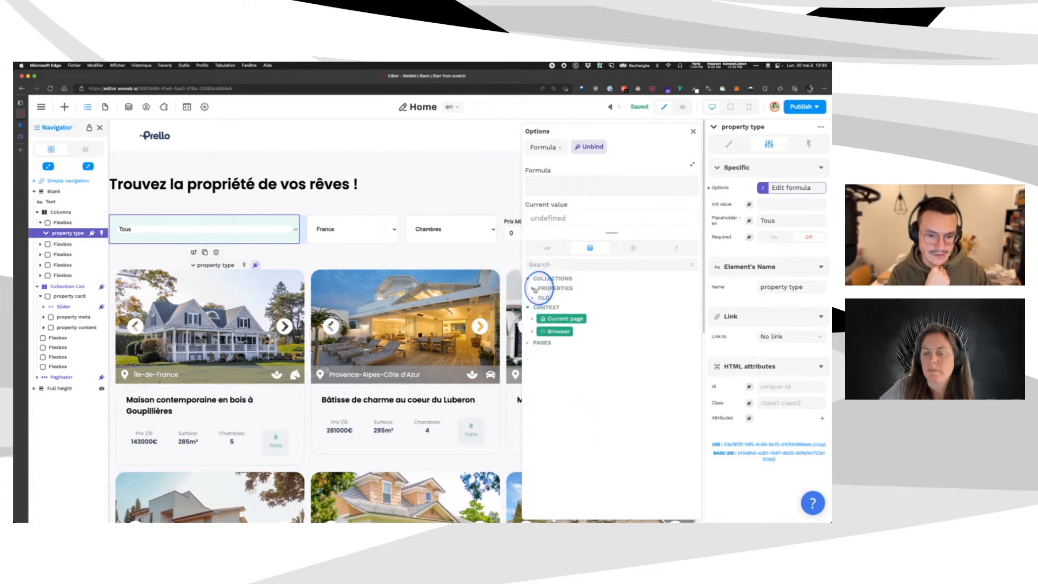
left_click(534, 289)
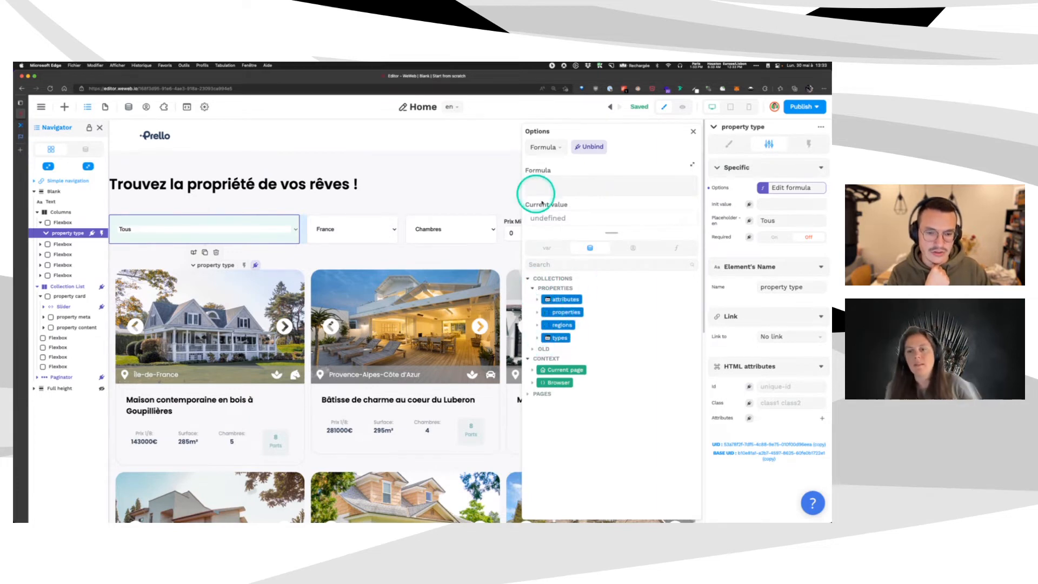
left_click(555, 339)
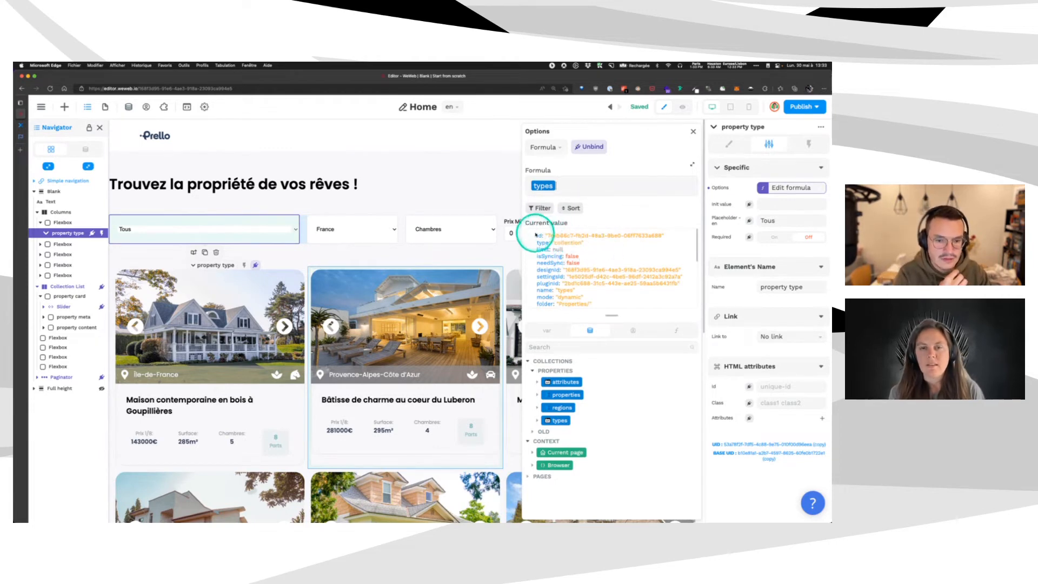
scroll(540, 236, "down", 3)
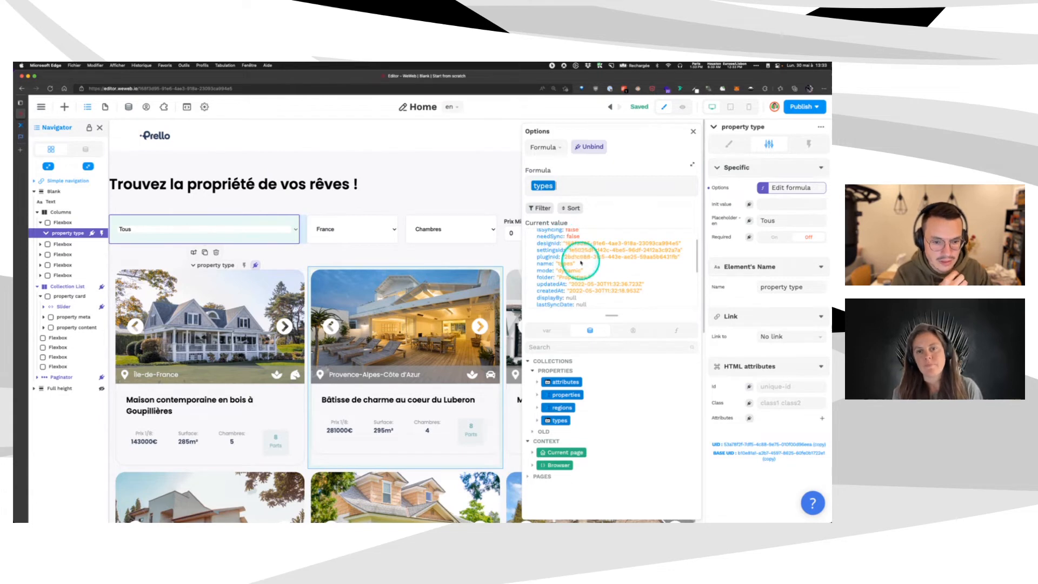
scroll(584, 259, "down", 1)
scroll(587, 260, "down", 5)
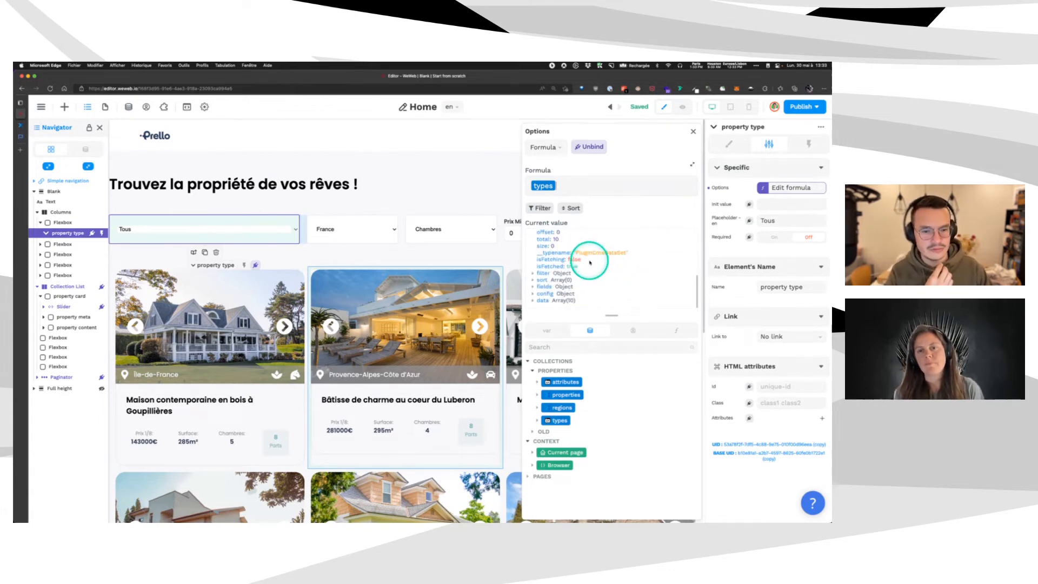
scroll(555, 261, "up", 4)
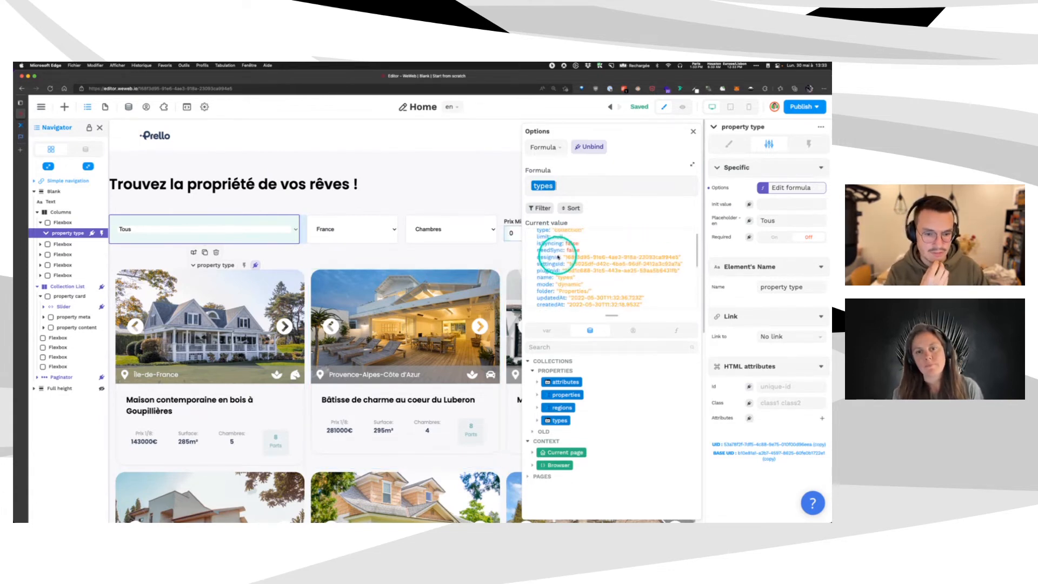
scroll(560, 254, "down", 4)
Replace the property type dropdown's options formula with the data array of the types collection and inspect its first object.
key("BackSpace")
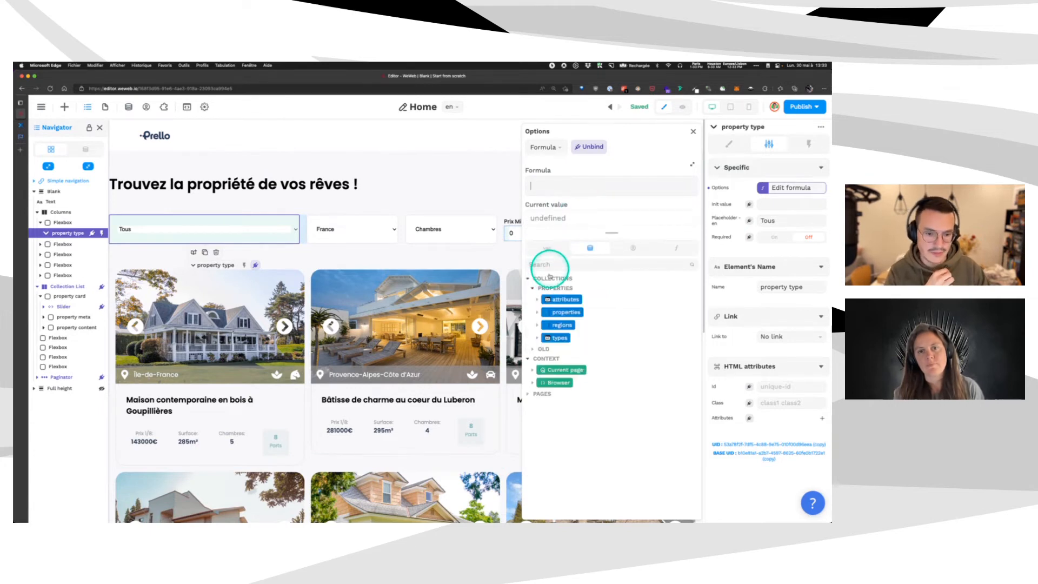
left_click(537, 338)
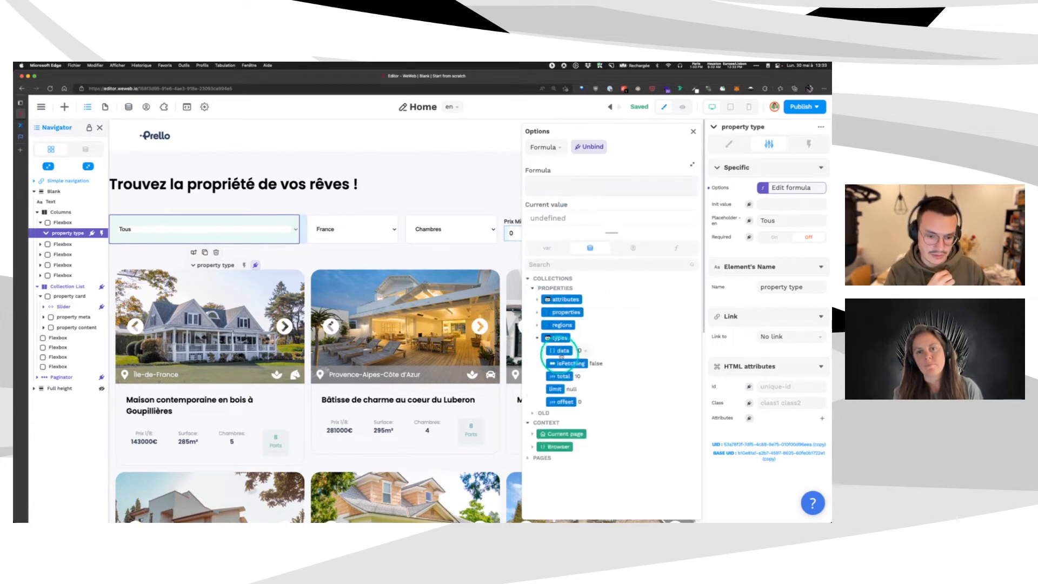
left_click(562, 350)
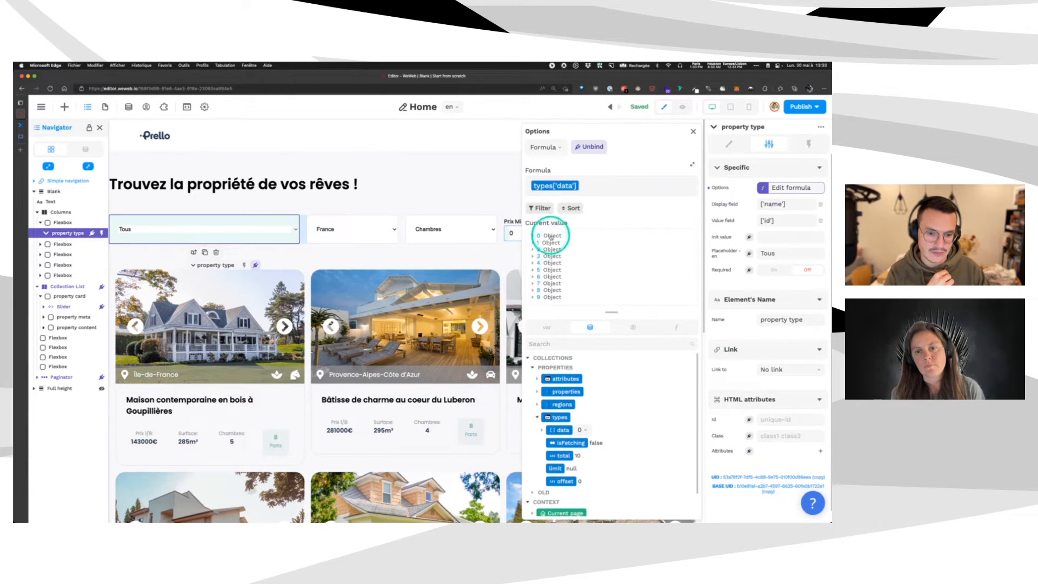
left_click(538, 236)
left_click(553, 271)
scroll(595, 271, "down", 2)
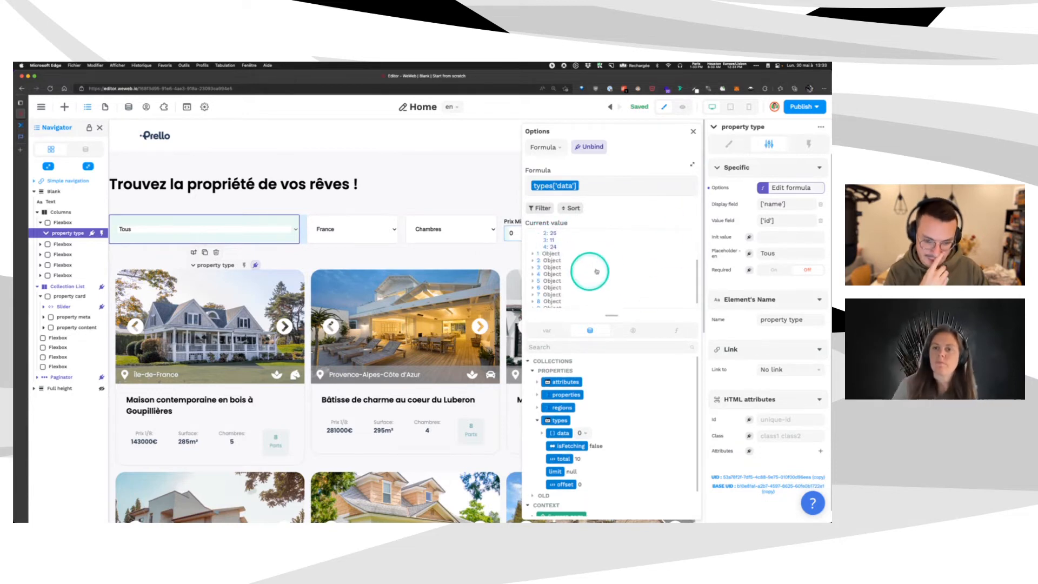
left_click(694, 132)
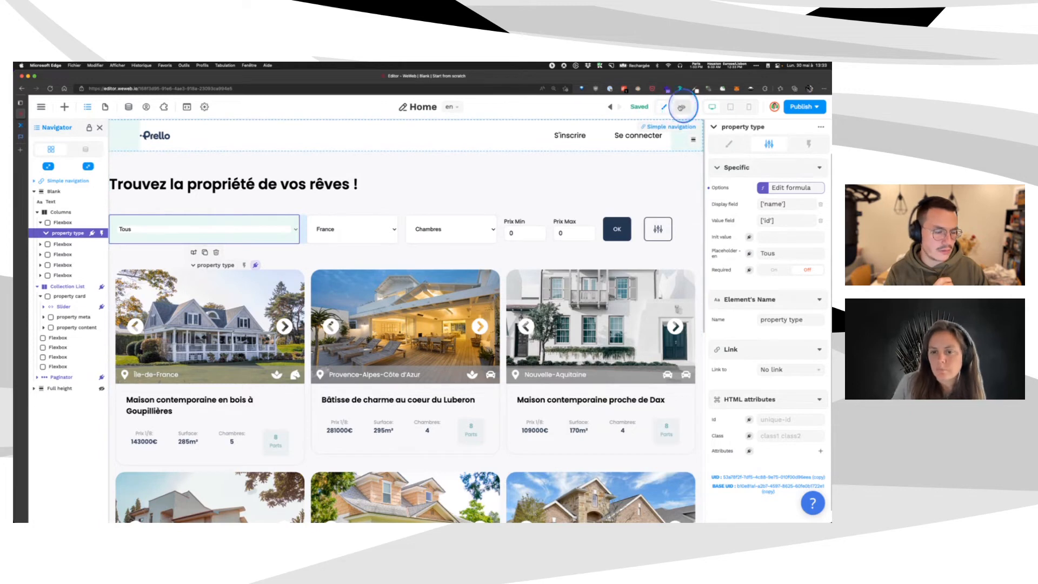
Preview the page, check which property types the dropdown lists, and return to edit mode.
left_click(681, 107)
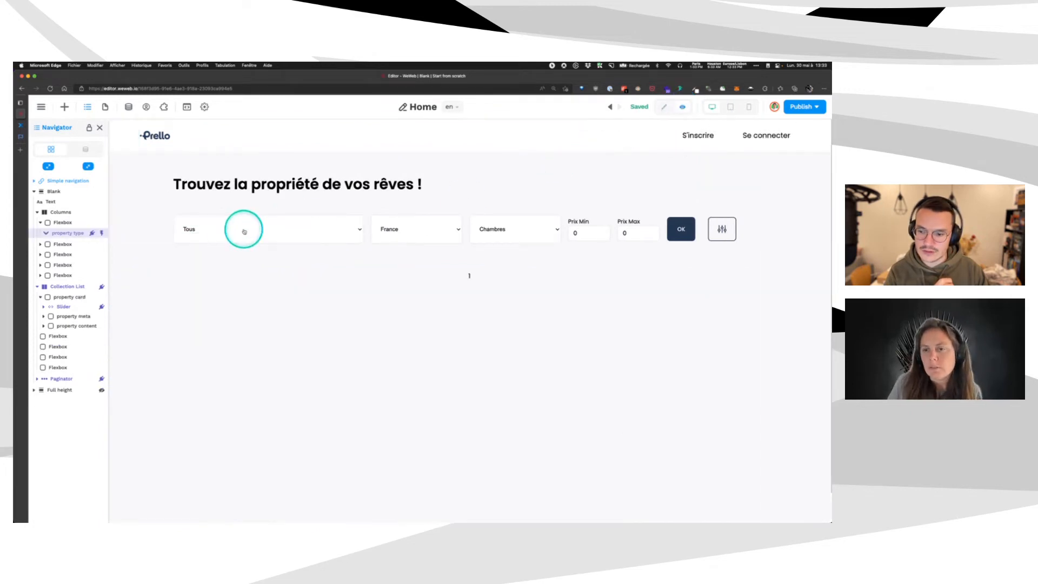
left_click(244, 229)
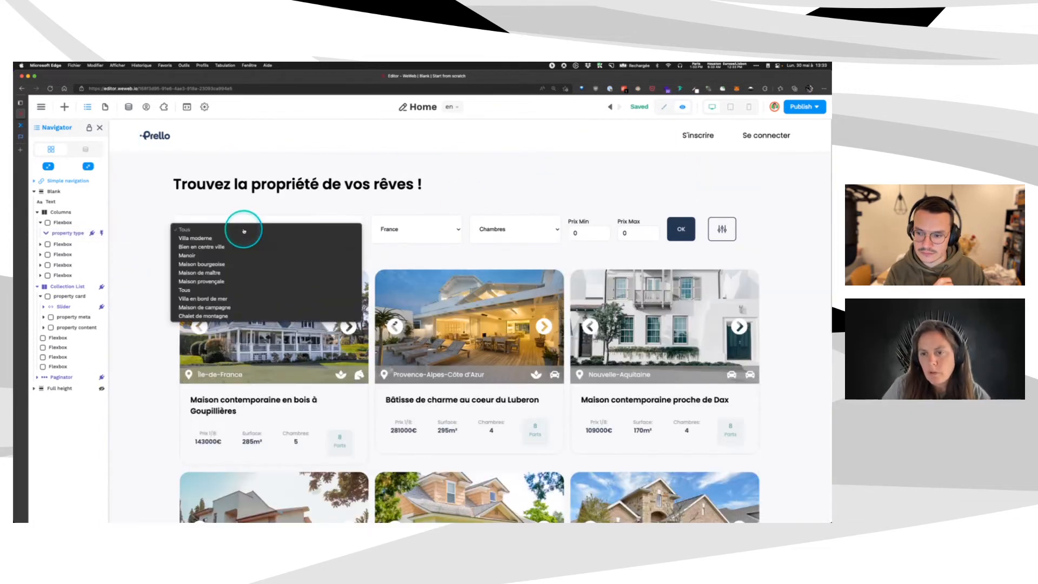
left_click(703, 133)
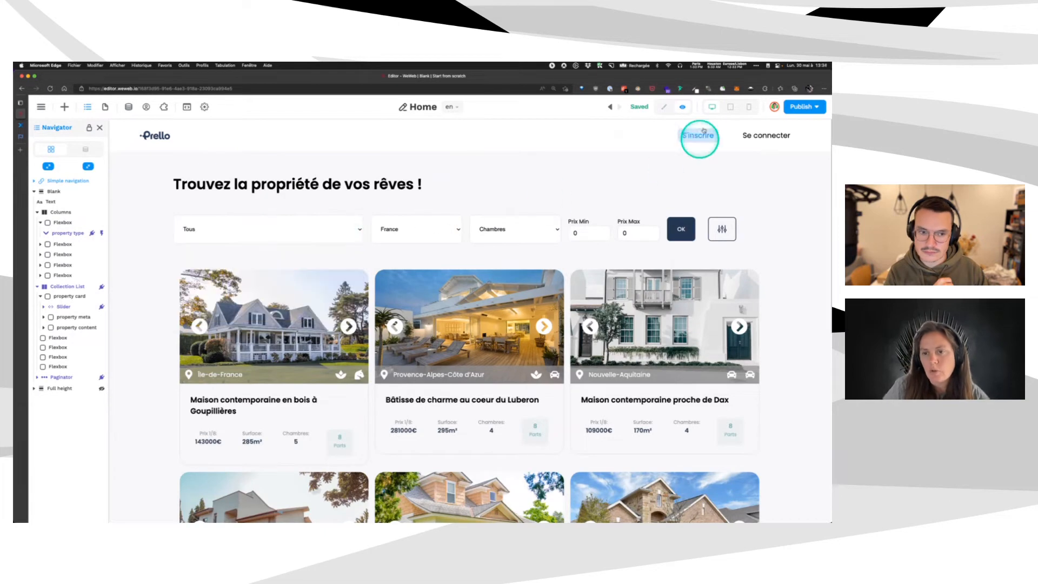
left_click(664, 107)
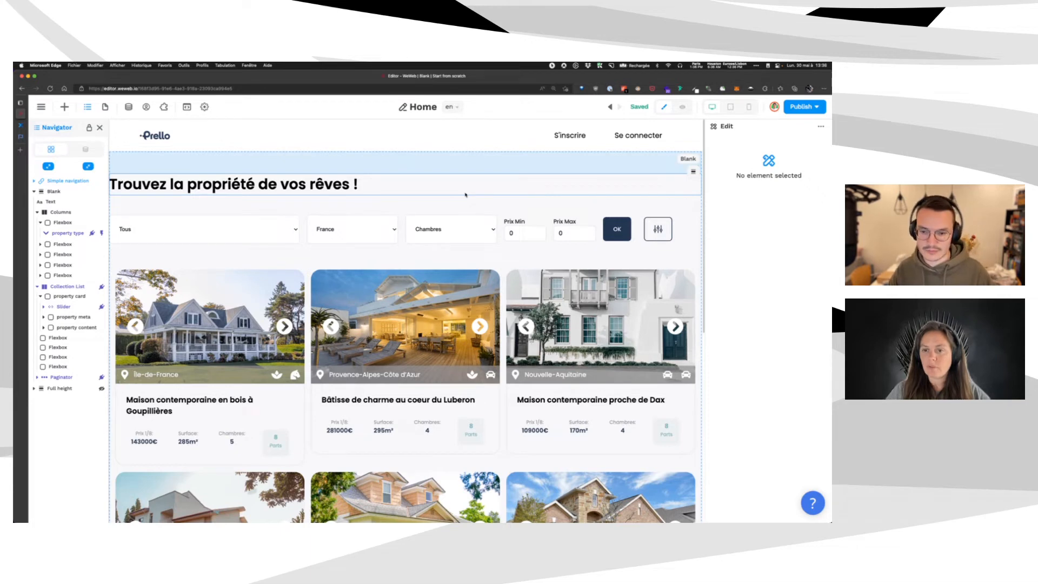
Select the region dropdown and inspect the formula that supplies its options.
left_click(344, 231)
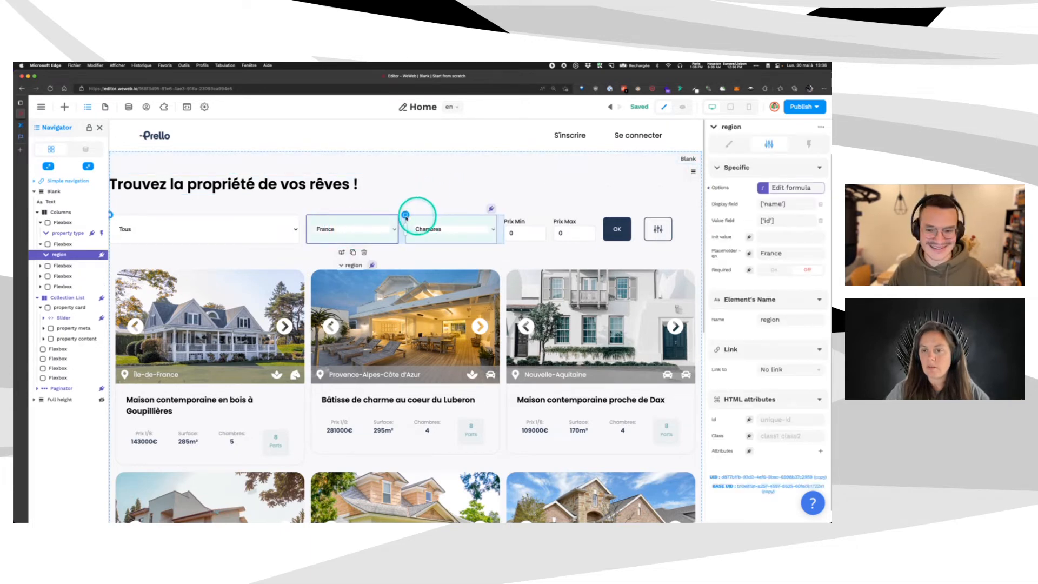
left_click(797, 188)
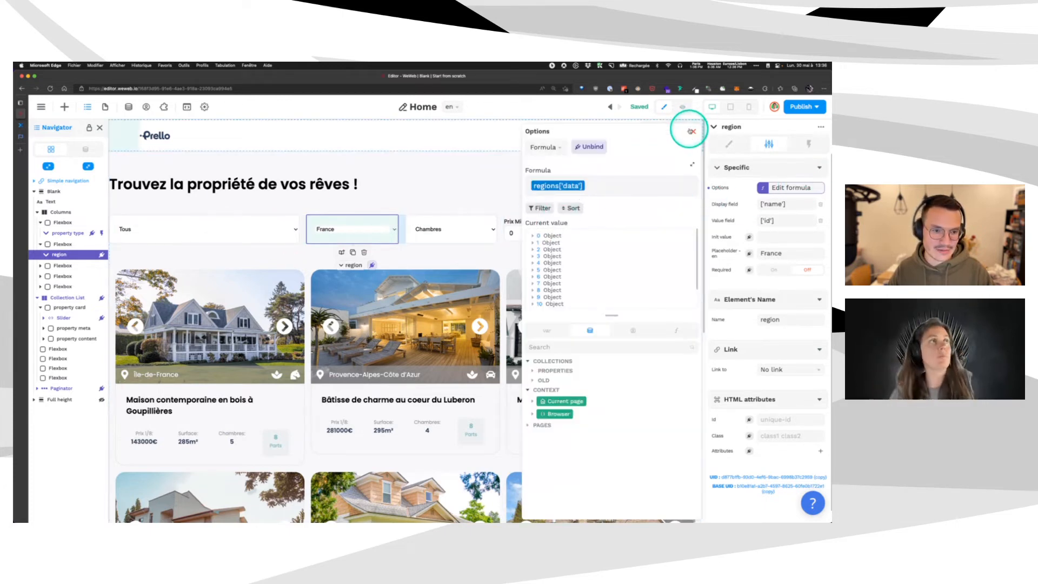
left_click(691, 131)
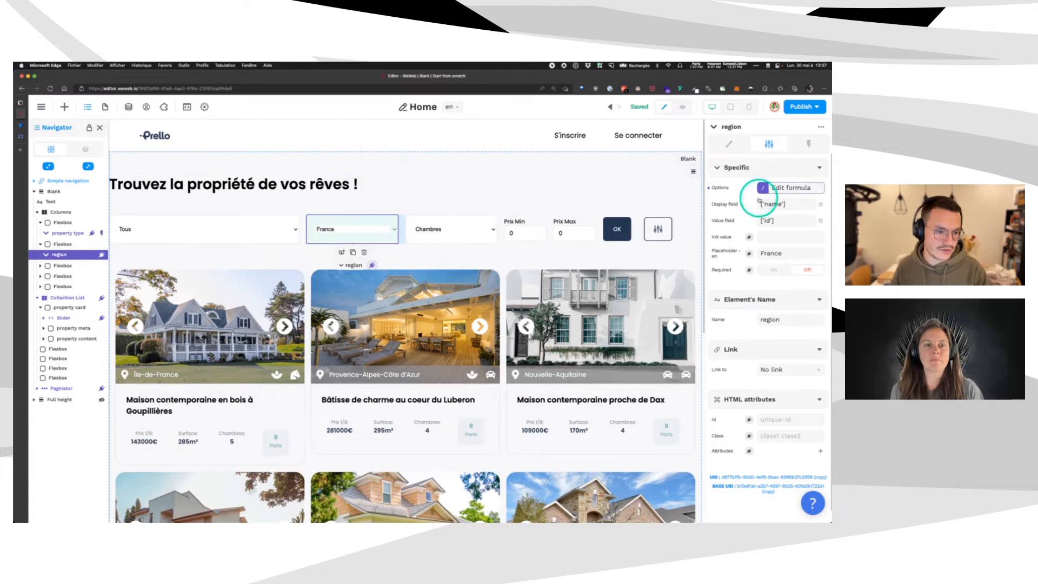
left_click(785, 187)
left_click(641, 200)
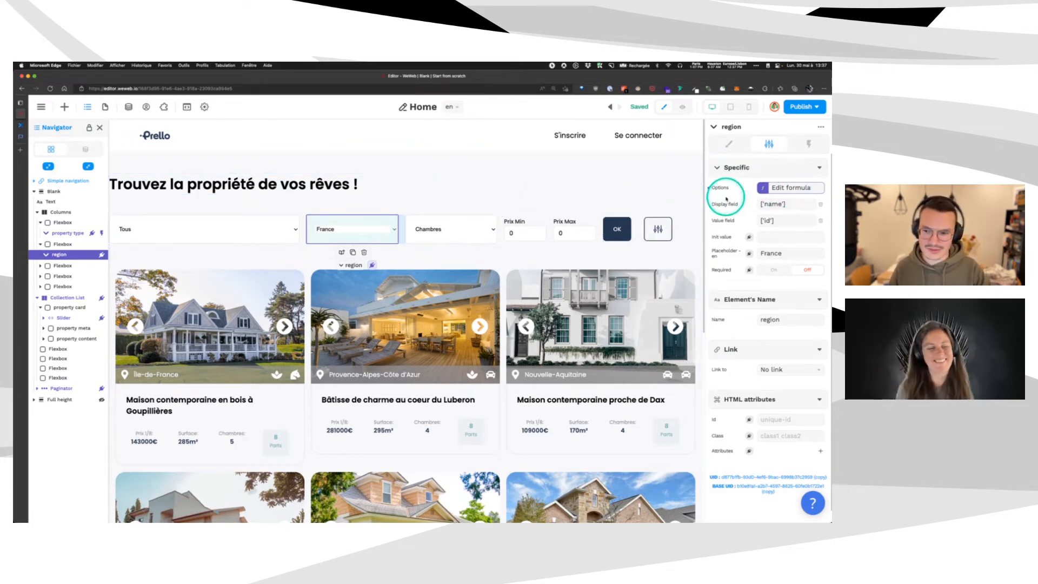
Review the collections in the Properties and Old folders from the region dropdown's options formula editor.
left_click(789, 188)
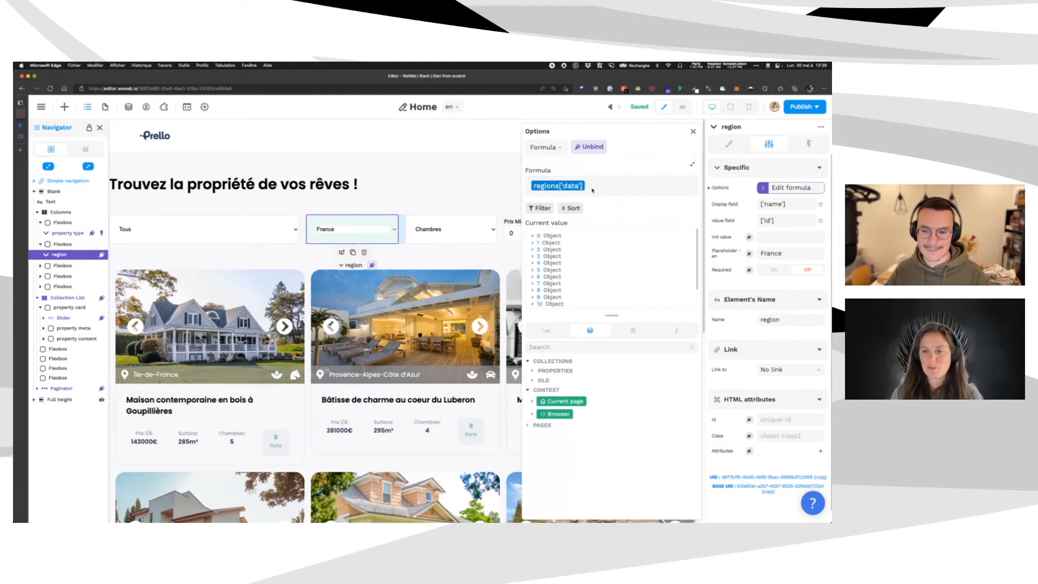
left_click(559, 338)
left_click(592, 331)
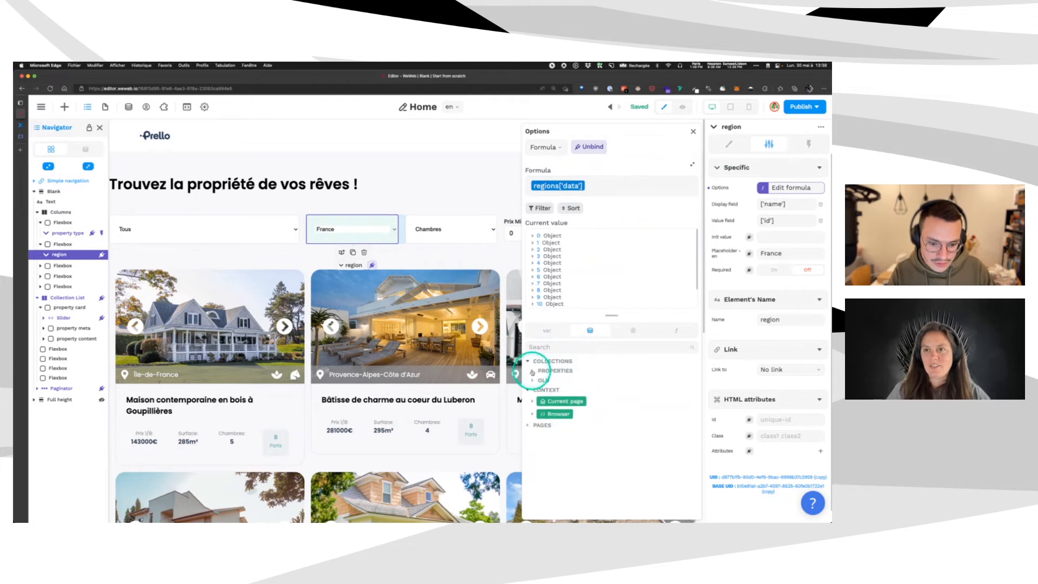
left_click(532, 372)
left_click(534, 433)
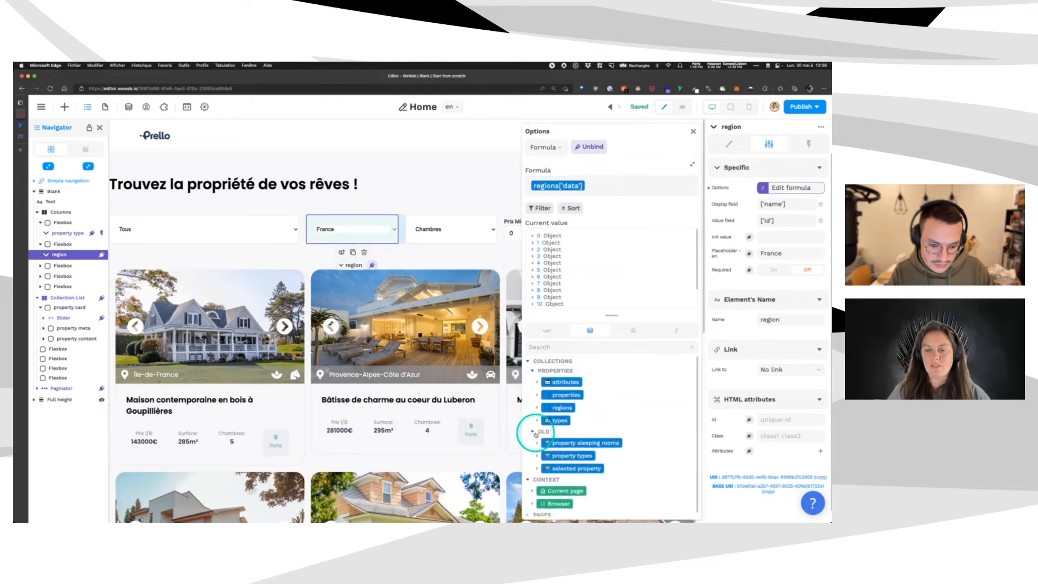
left_click(693, 131)
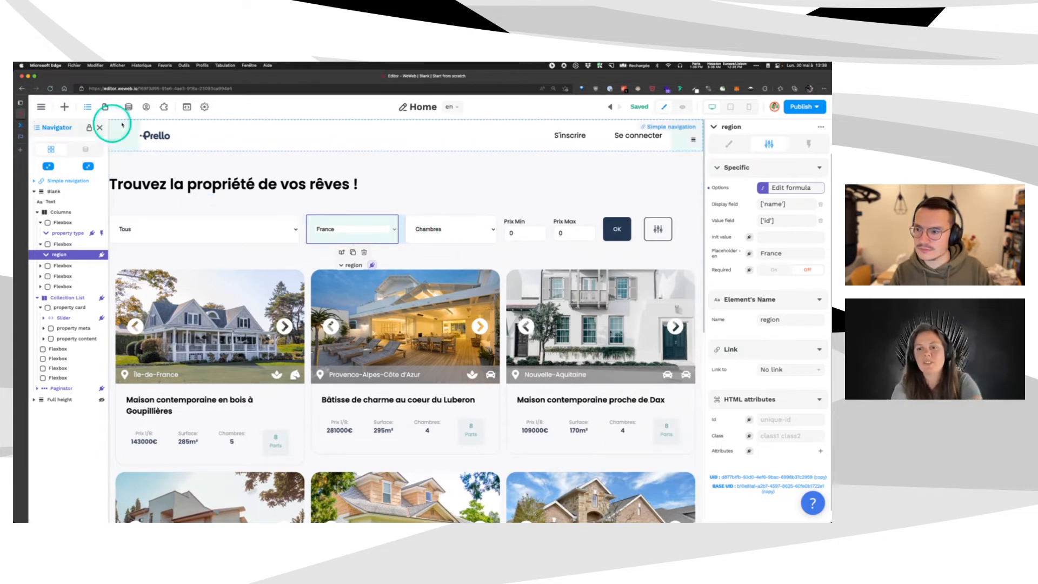
Delete the Airtable property types collection from the Old folder.
left_click(129, 106)
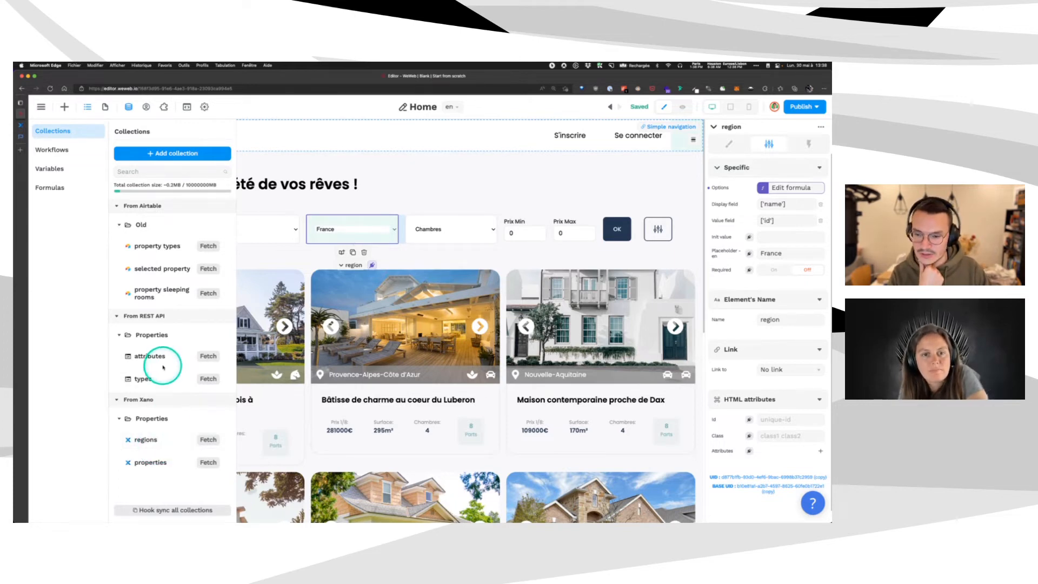
left_click(156, 253)
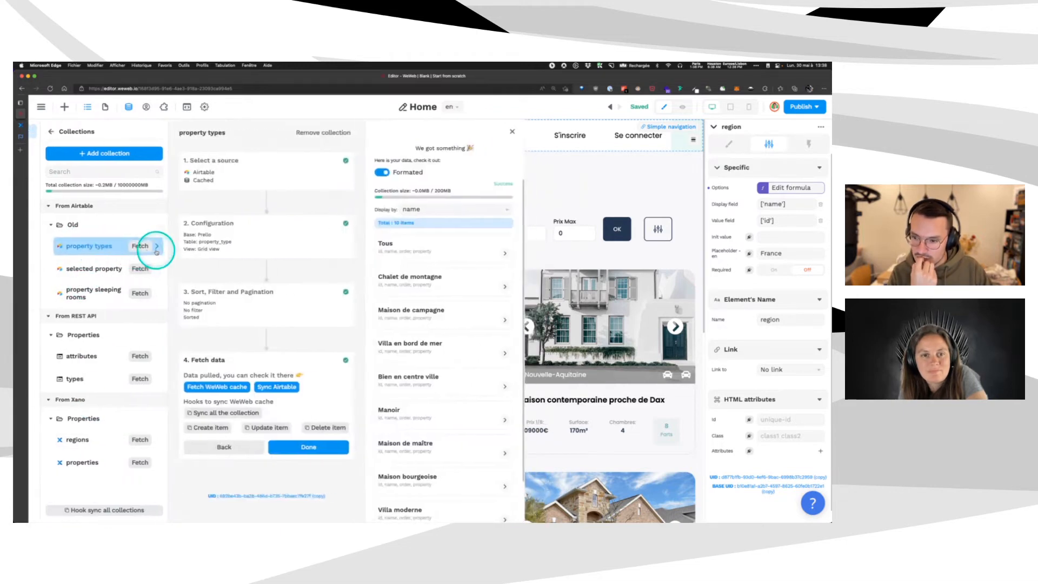
left_click(307, 133)
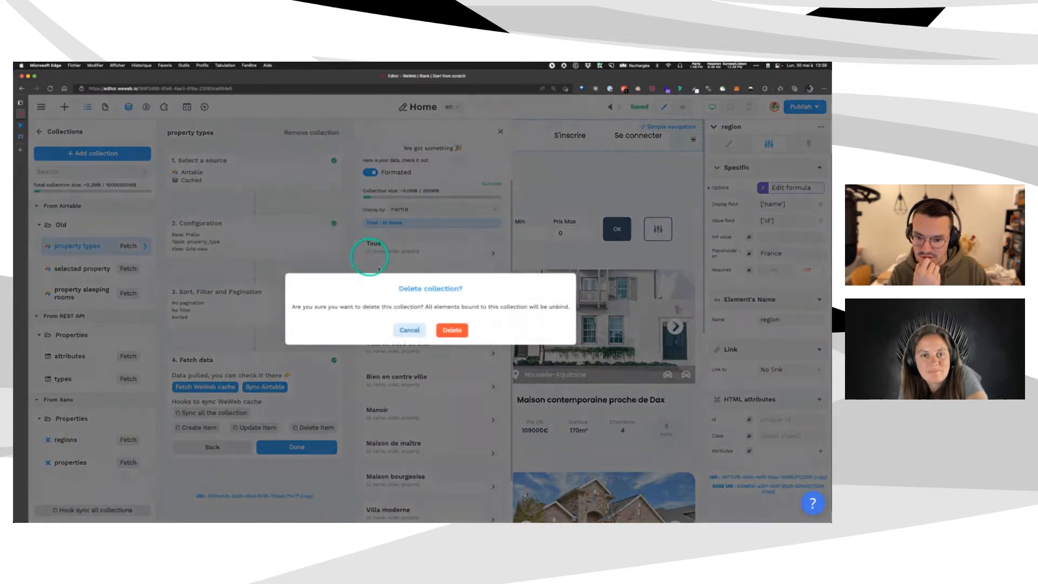
left_click(452, 329)
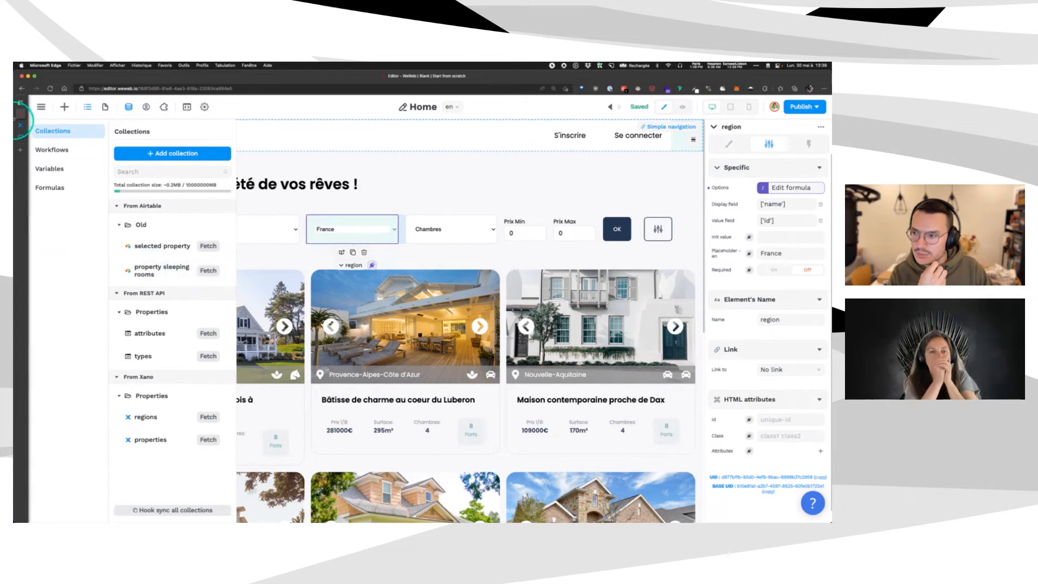
Switch to Xano, leave the property_type endpoint and open the property_sleeping_room table in the database to view its records.
left_click(21, 125)
left_click(20, 114)
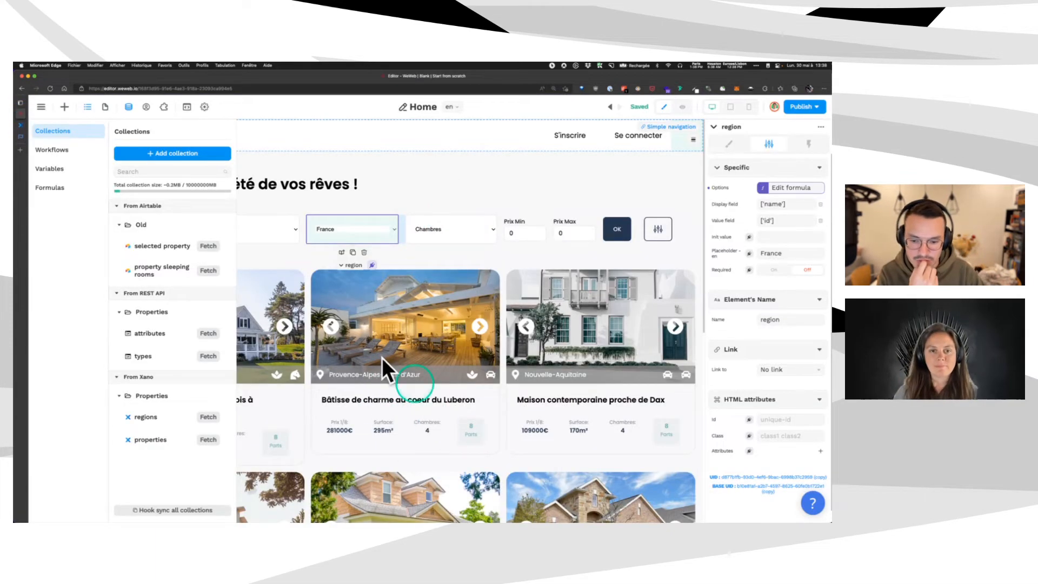
mouse_move(19, 126)
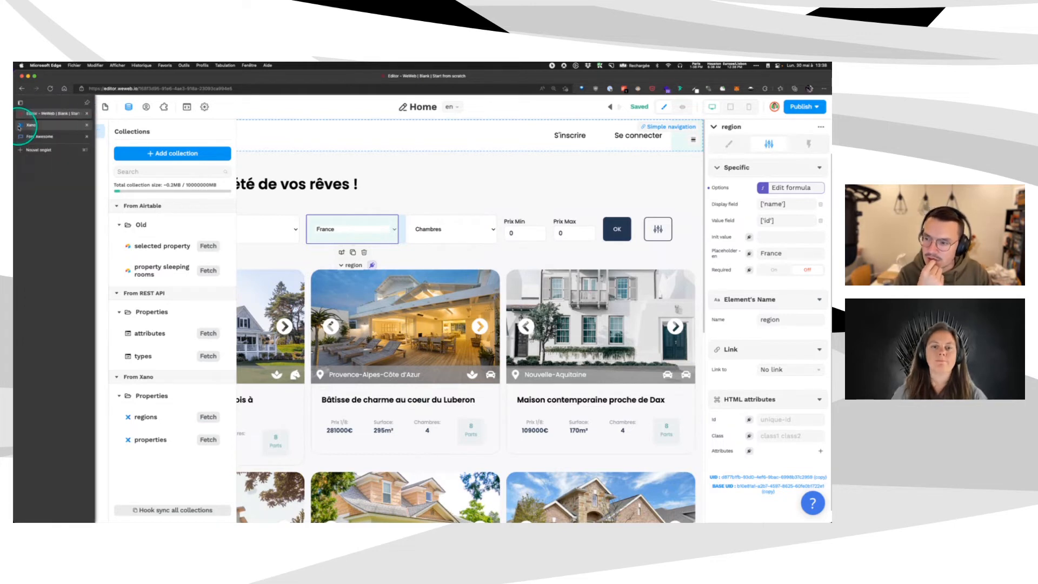
left_click(31, 128)
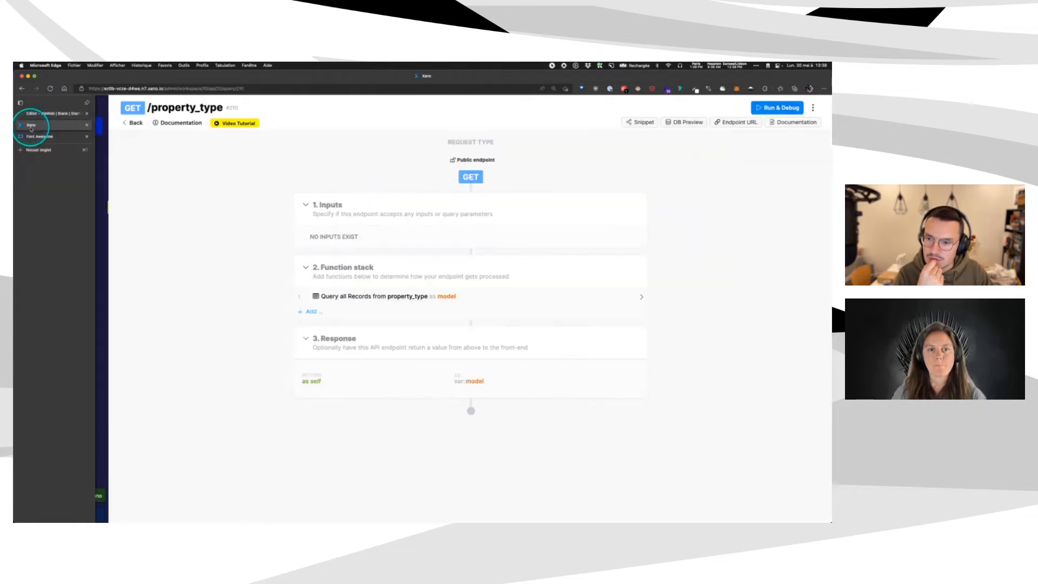
left_click(133, 123)
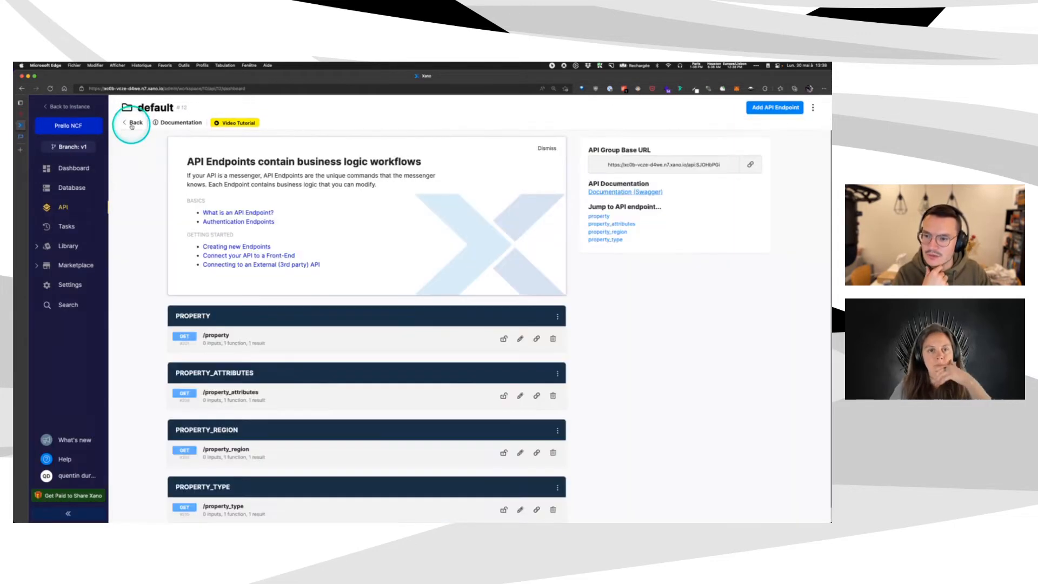
left_click(64, 188)
left_click(243, 162)
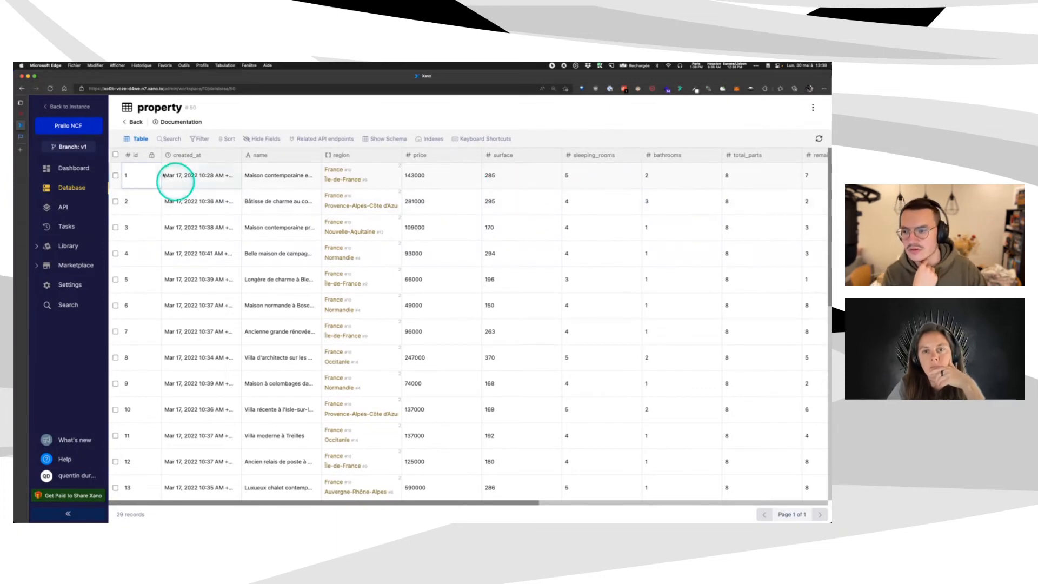
left_click(132, 122)
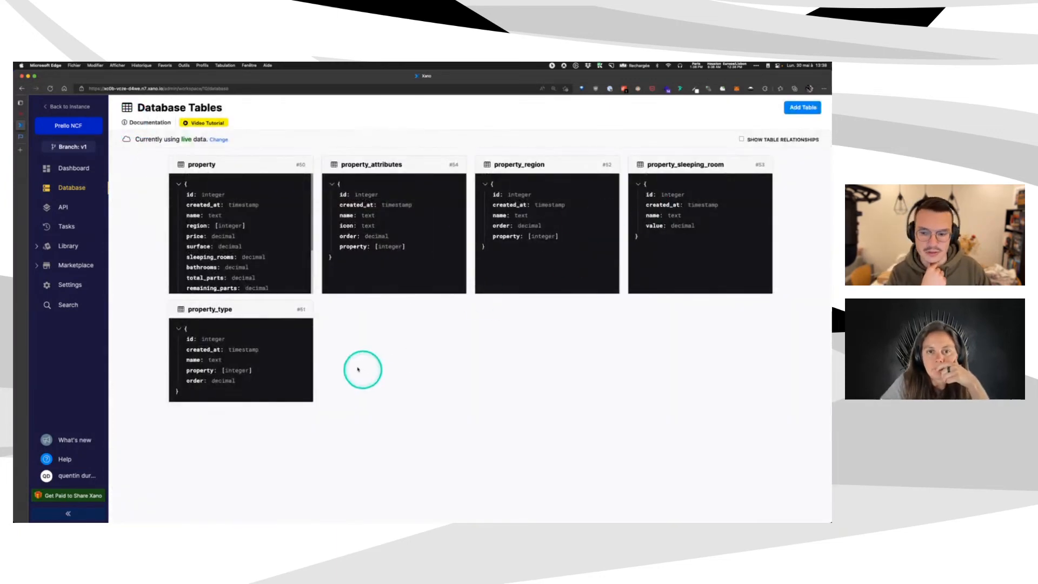
left_click(699, 201)
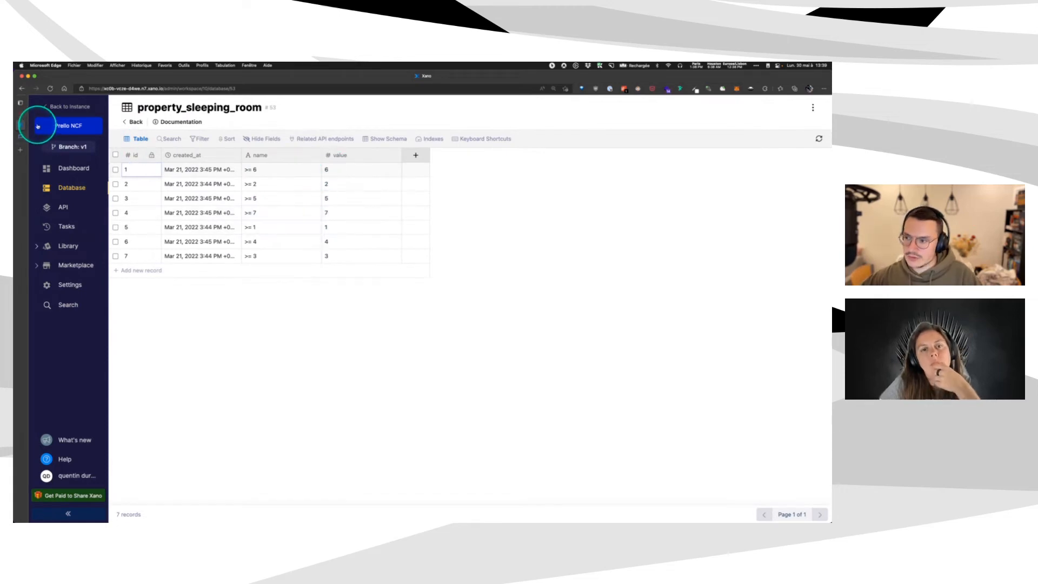
Check which API endpoints are related to the property_sleeping_room table in Xano, comparing with the collections in the WeWeb editor.
mouse_move(20, 118)
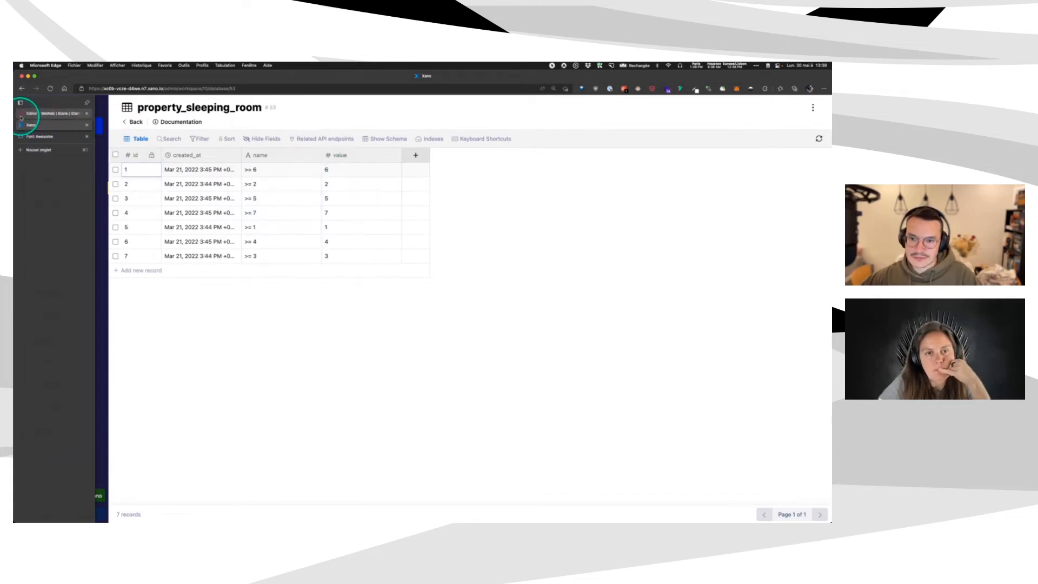
left_click(20, 115)
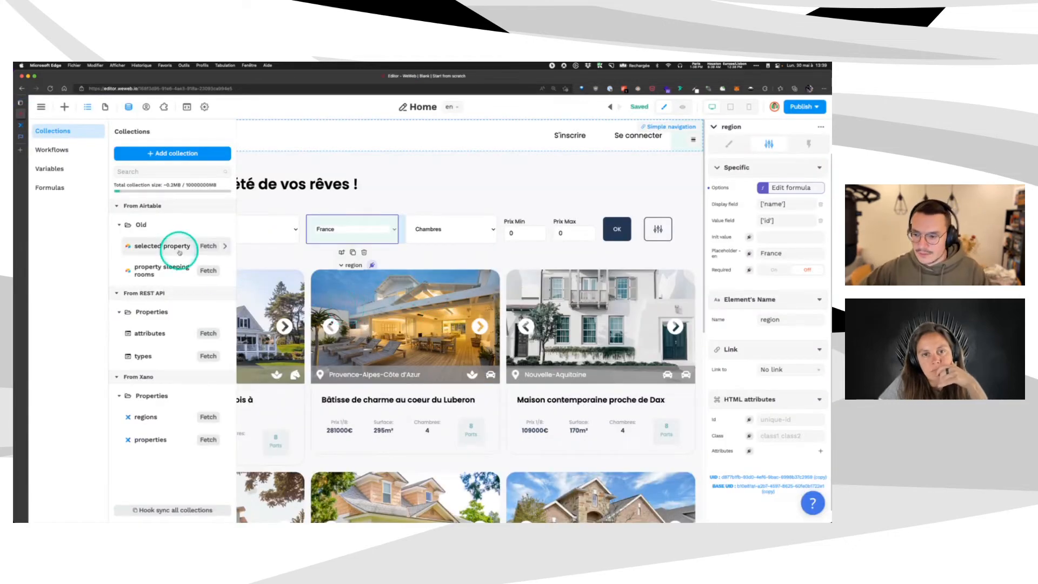
left_click(20, 126)
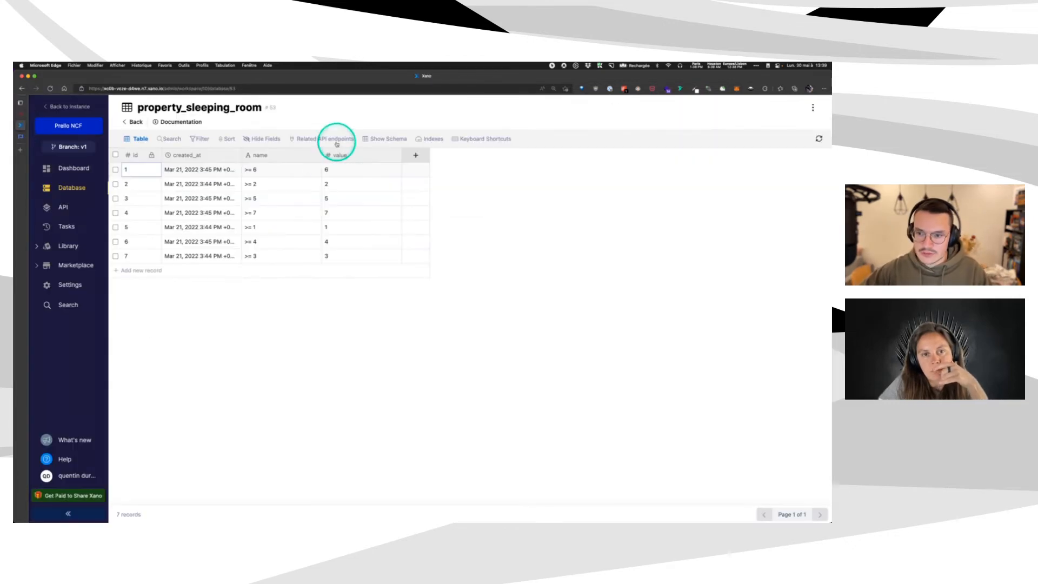
left_click(324, 139)
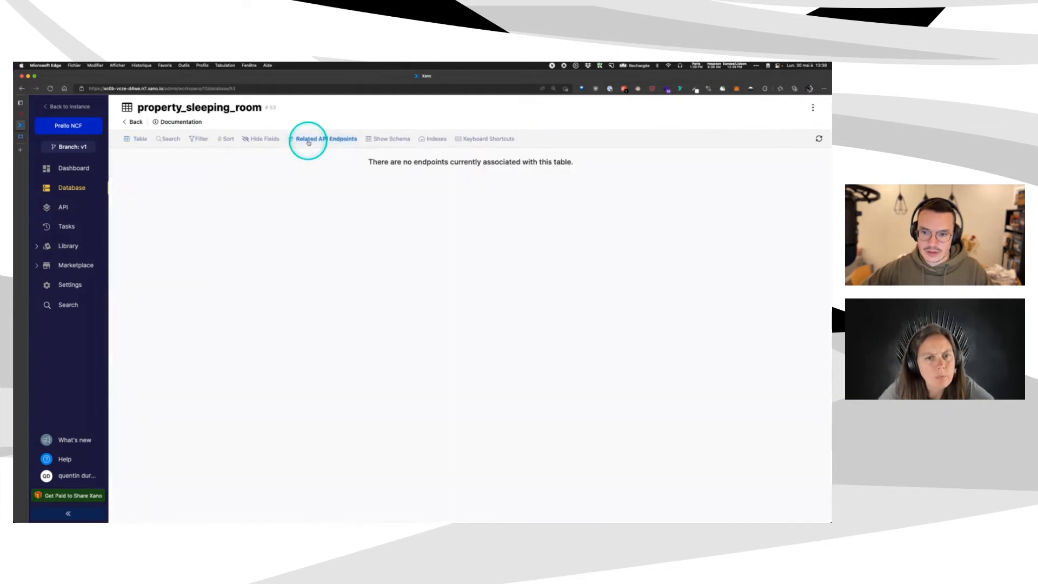
left_click(138, 139)
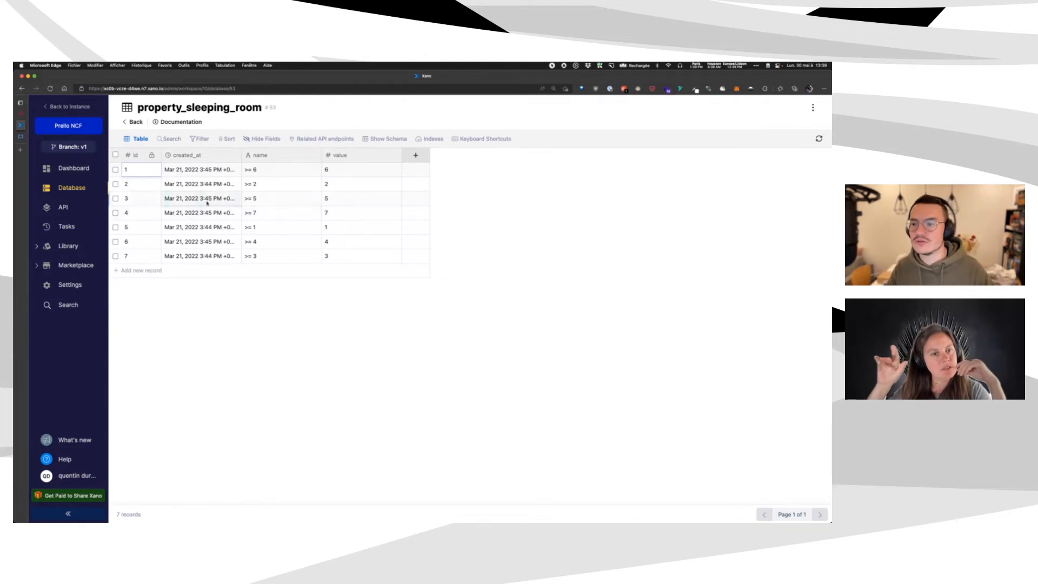
left_click(24, 116)
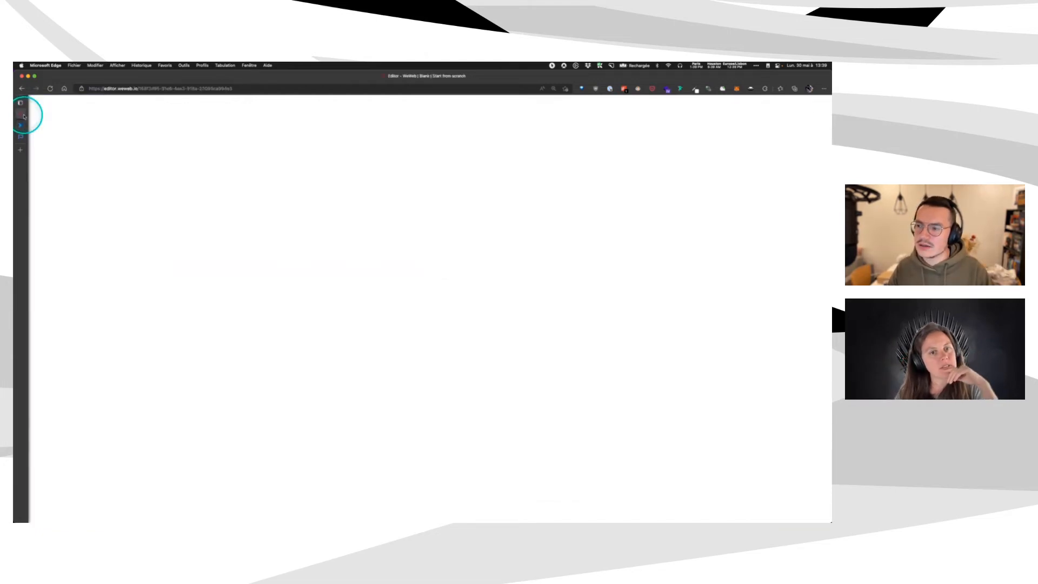
left_click(25, 125)
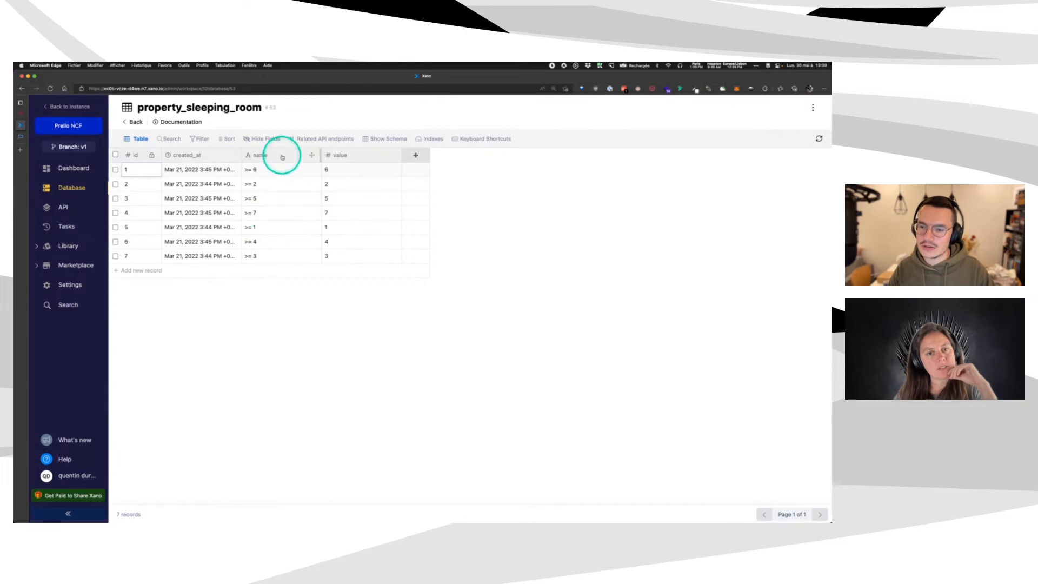
Select the number of sleeping rooms dropdown in WeWeb and compare its display and value fields with the Xano table's columns.
left_click(24, 114)
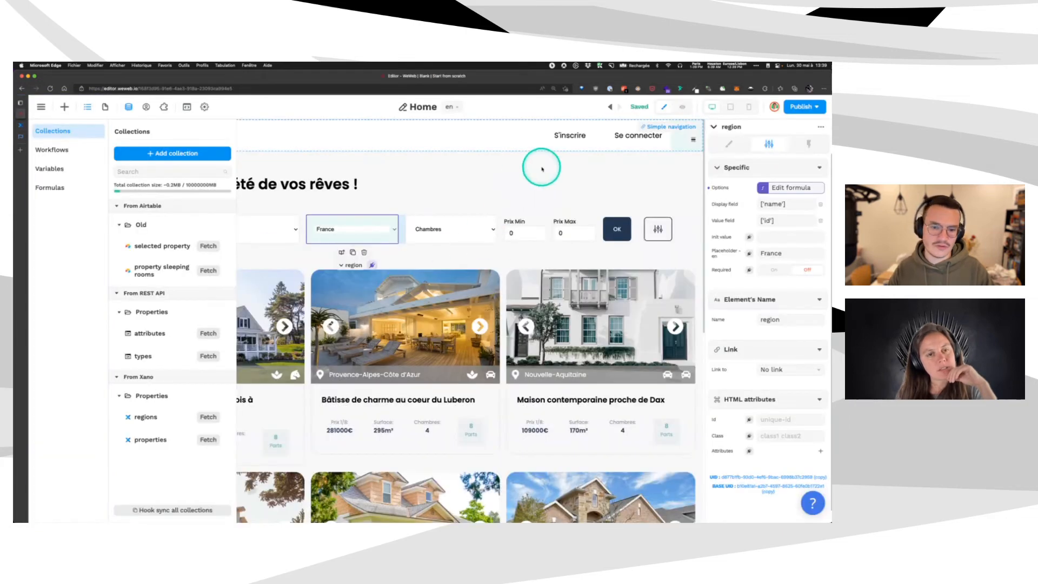
left_click(431, 228)
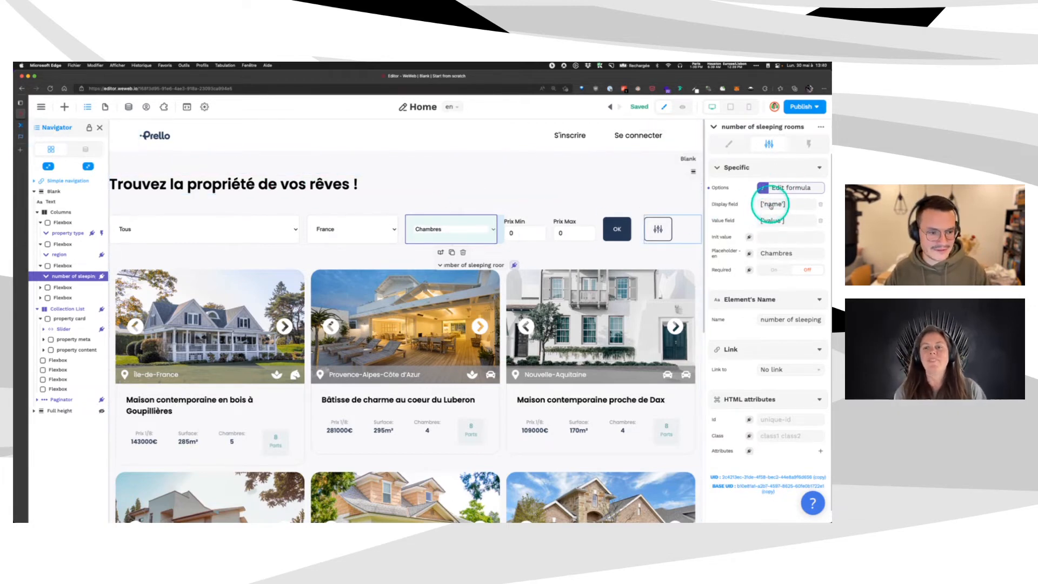
left_click(24, 131)
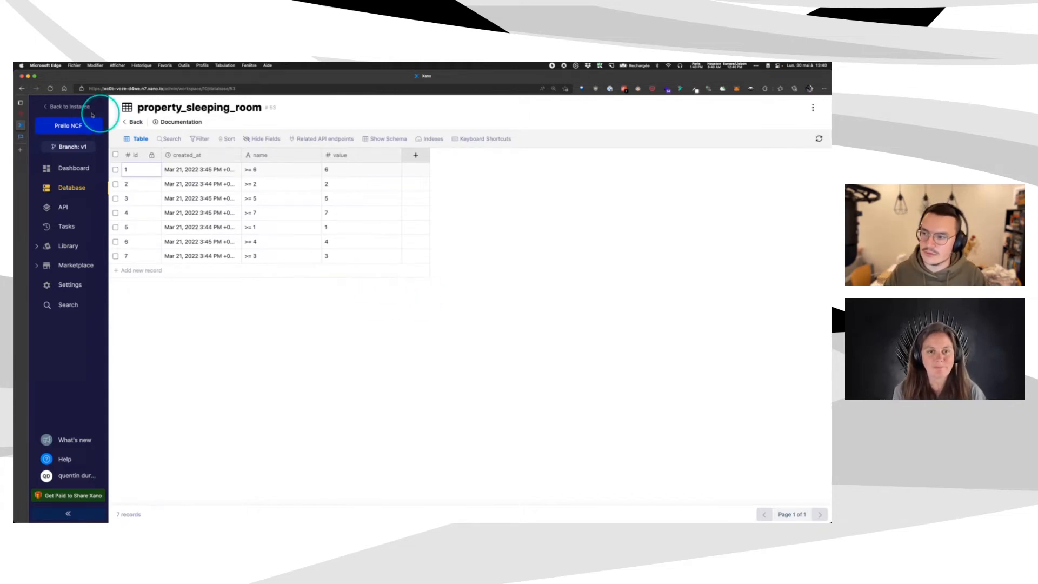
left_click(20, 116)
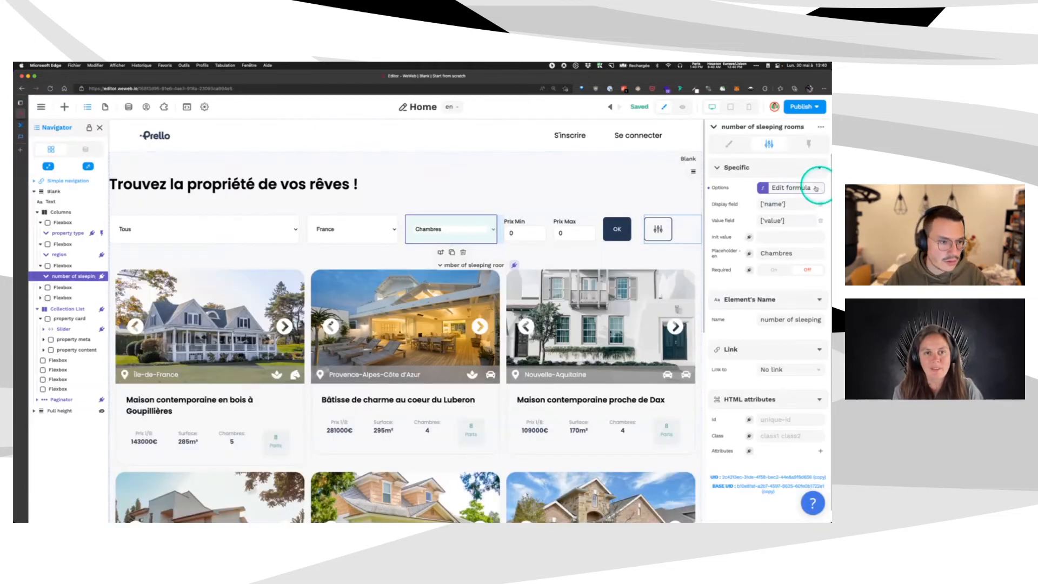
Inspect the sleeping rooms dropdown's options formula, search the formula functions for "sw", and close the formula editor.
left_click(816, 188)
left_click(677, 309)
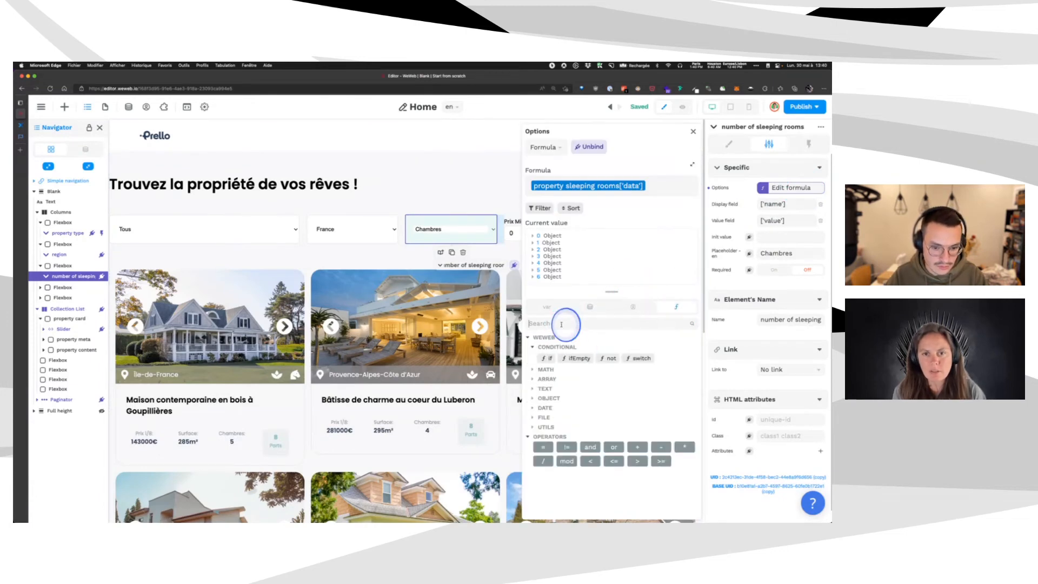
left_click(558, 323)
type("sw")
mouse_move(554, 360)
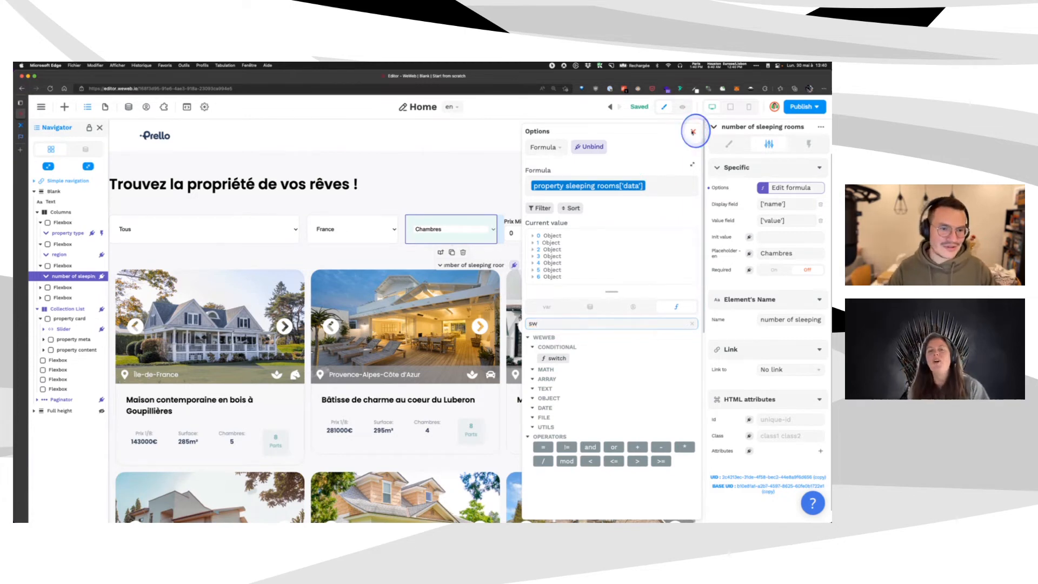
left_click(693, 131)
left_click(476, 238)
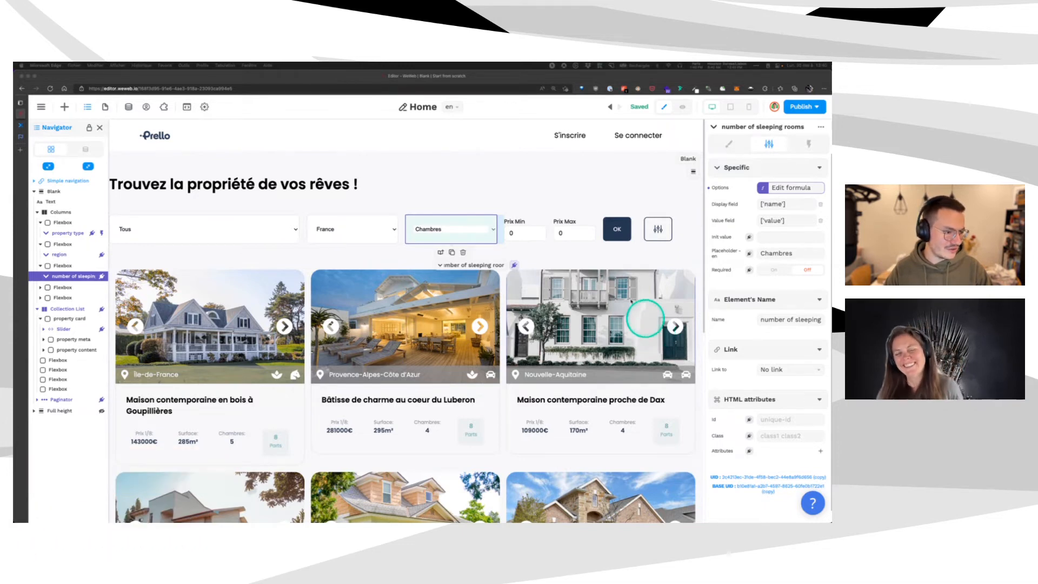
left_click(435, 226)
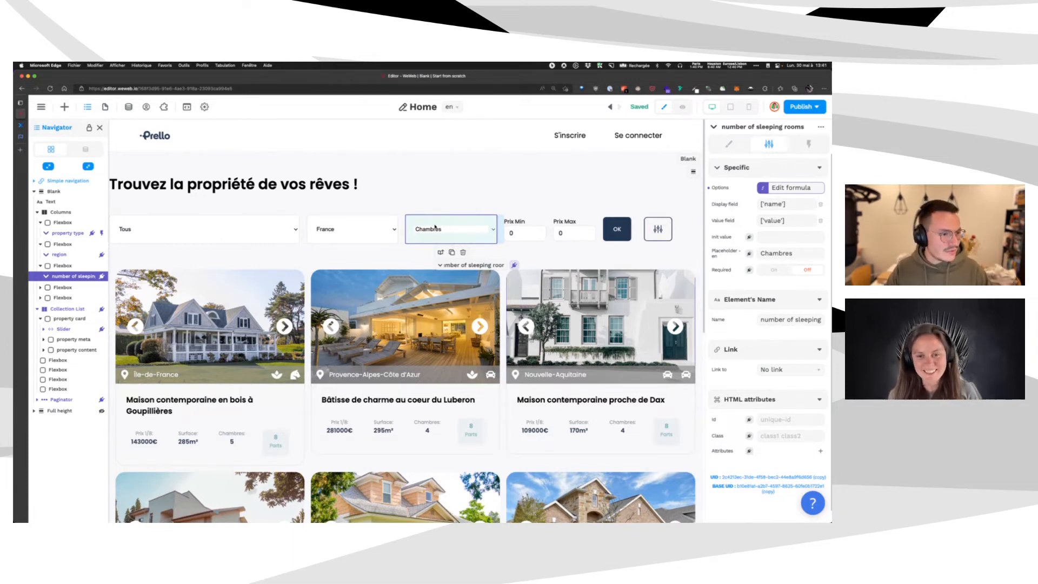
Switch to Xano and create a CRUD GET endpoint for the property_sleeping_room table in the default API group.
left_click(20, 124)
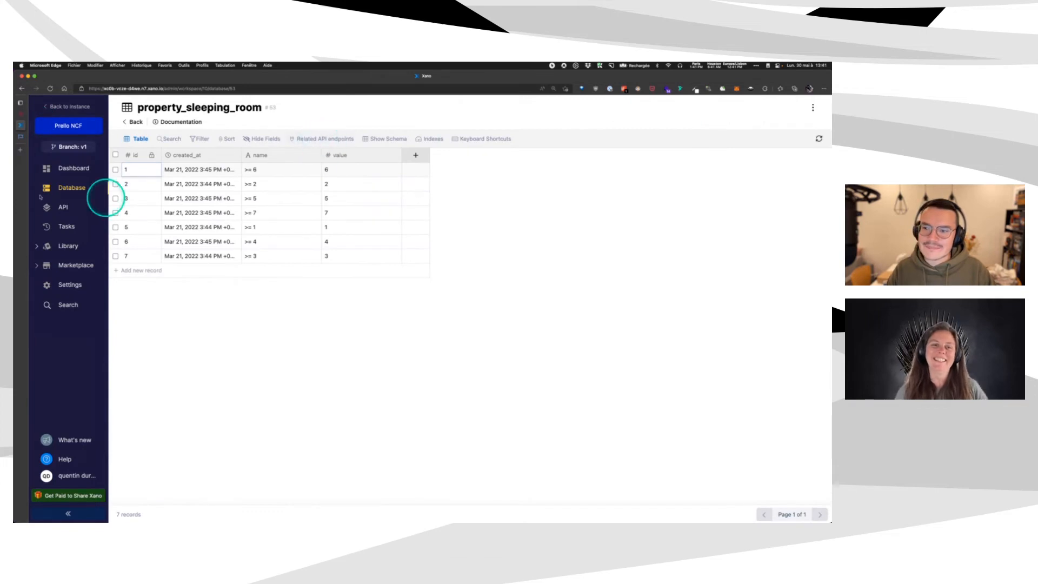
left_click(47, 207)
left_click(523, 364)
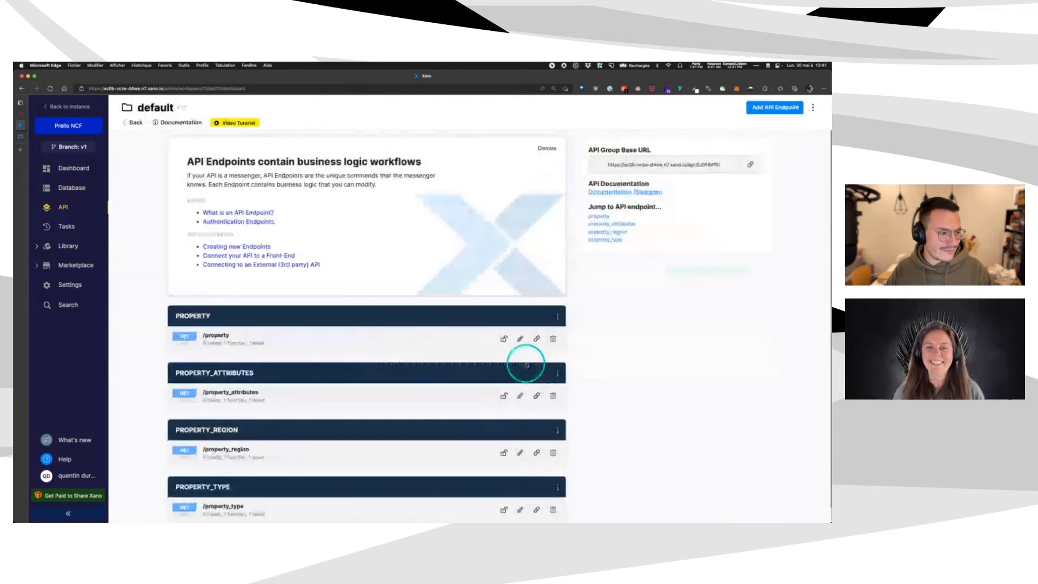
left_click(762, 107)
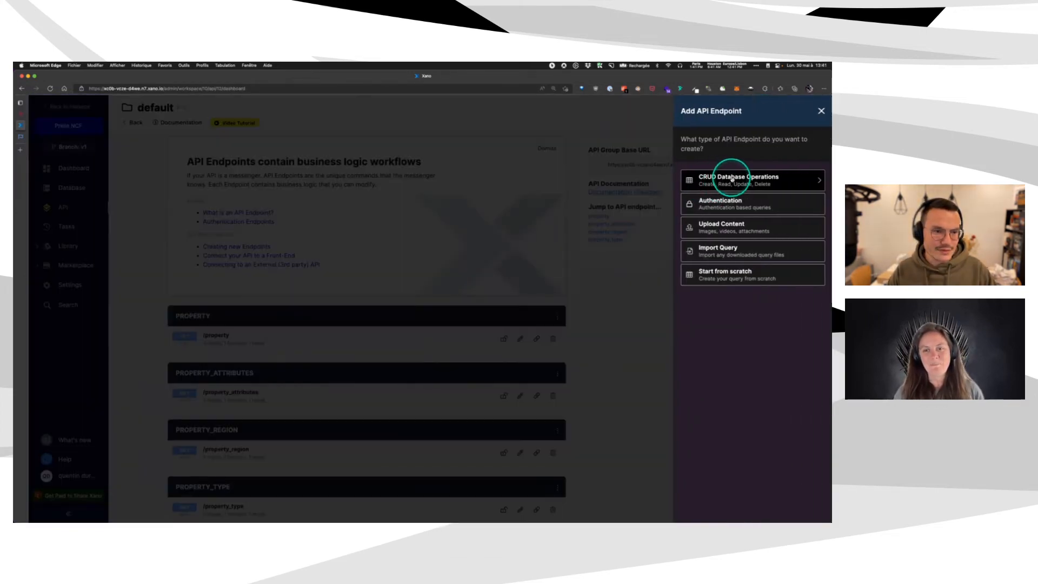
left_click(732, 179)
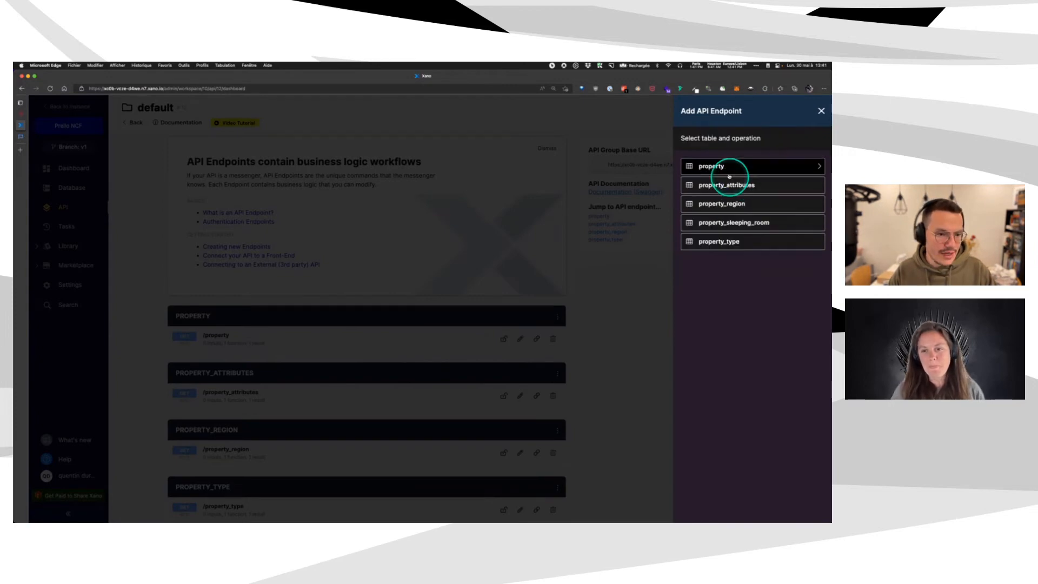
left_click(738, 223)
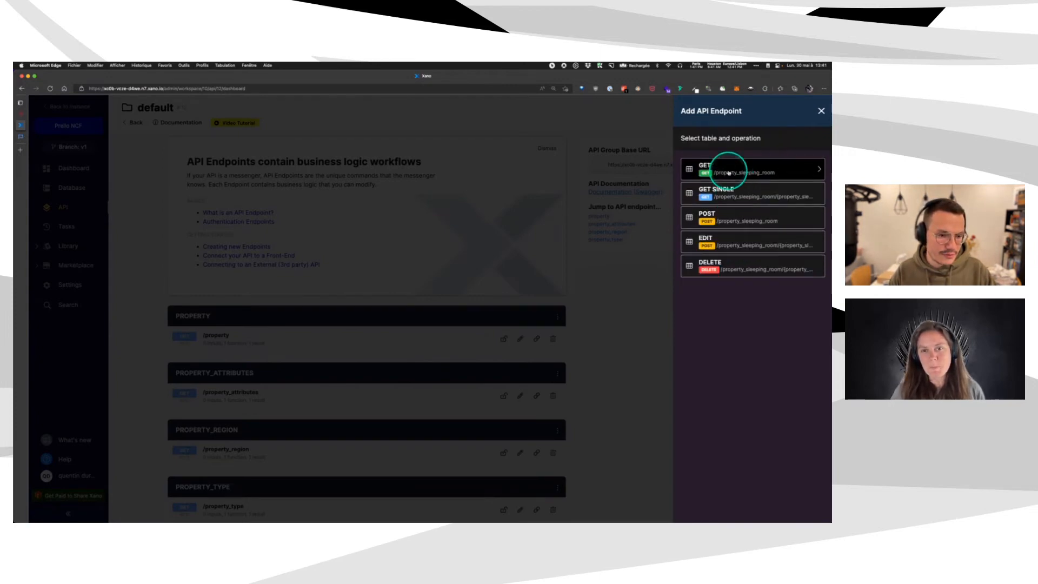
left_click(725, 162)
left_click(809, 507)
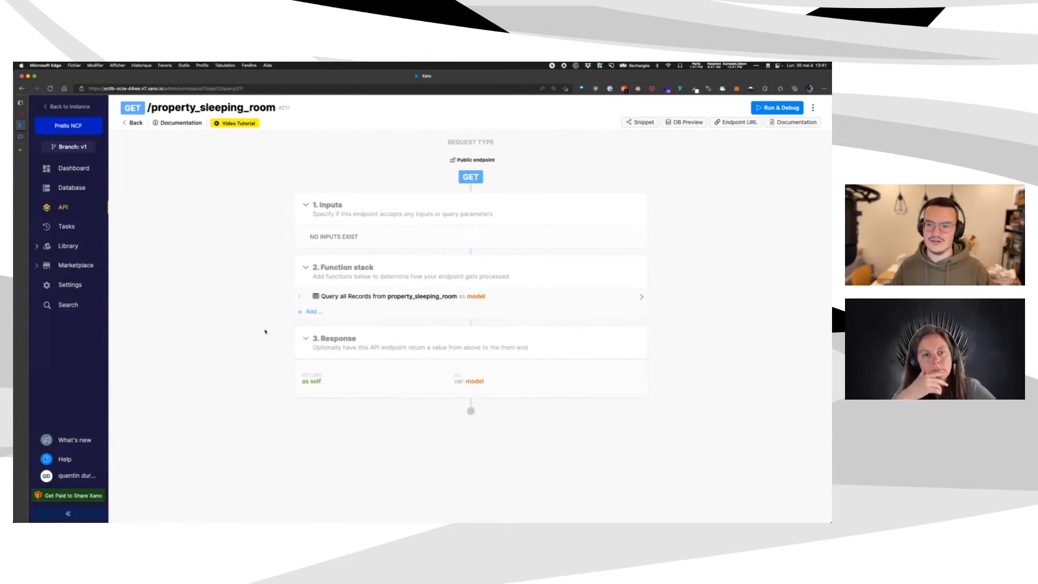
Copy the URL of the property_sleeping_room endpoint and switch back to the WeWeb editor.
left_click(734, 123)
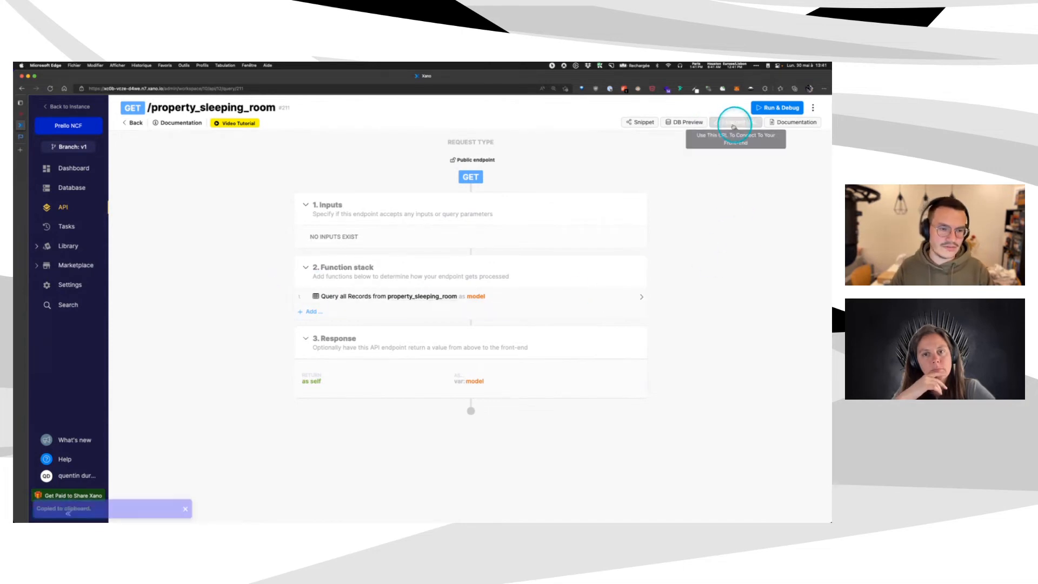
mouse_move(18, 118)
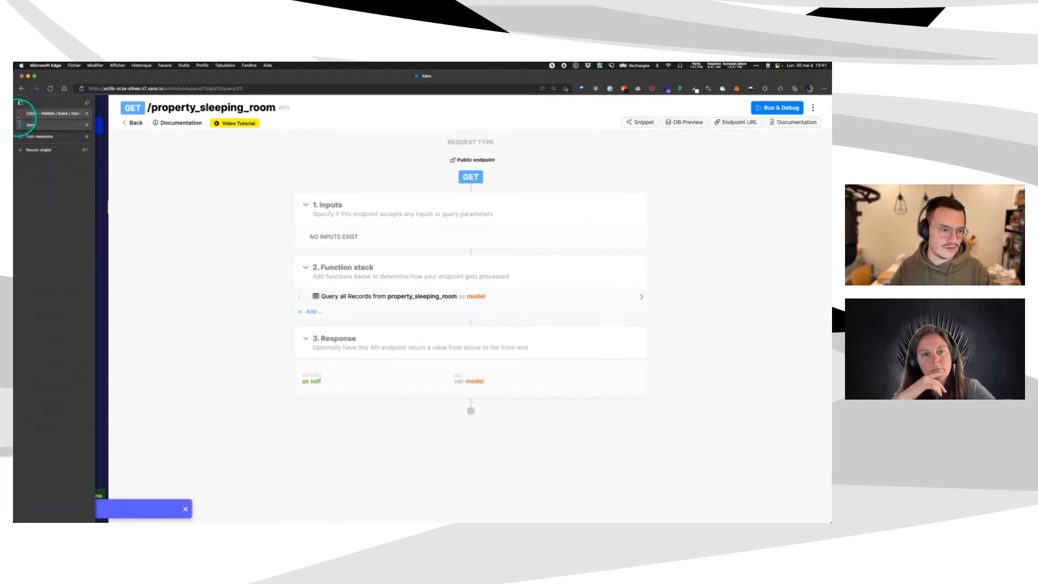
left_click(21, 114)
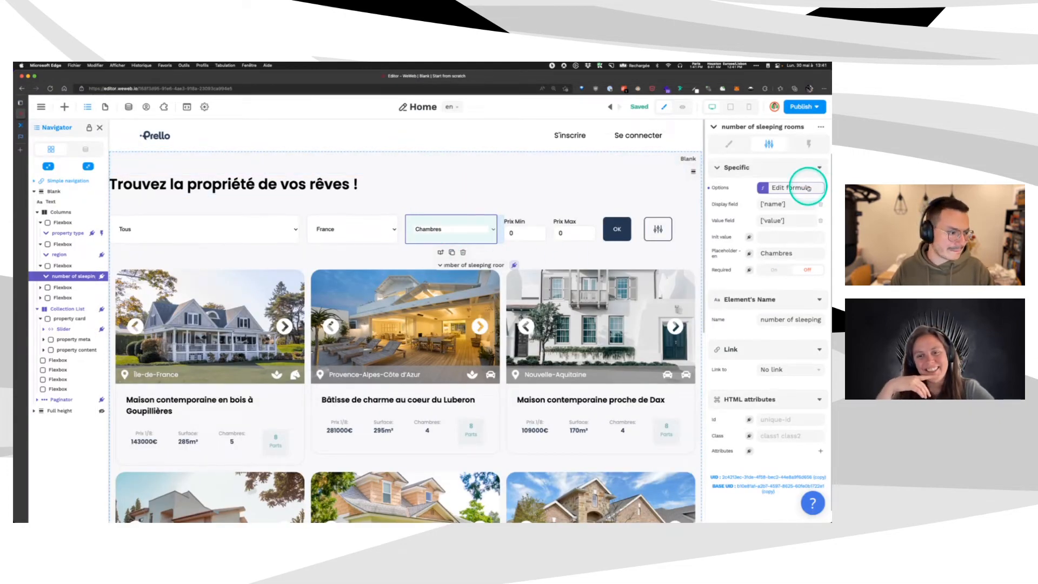
Create a dynamic REST API collection named "sleeping rooms" in the Properties folder.
left_click(128, 106)
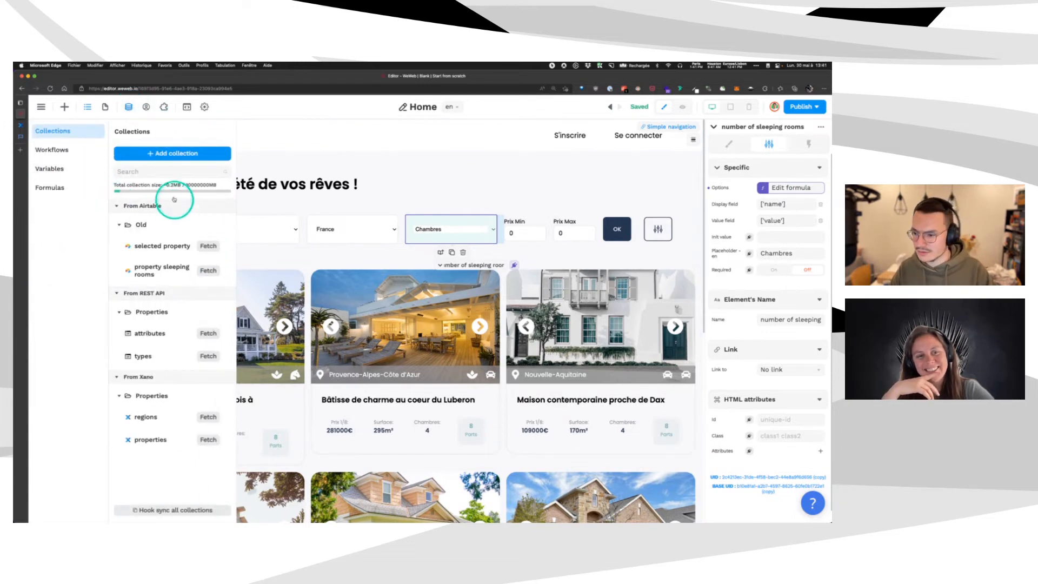
left_click(168, 154)
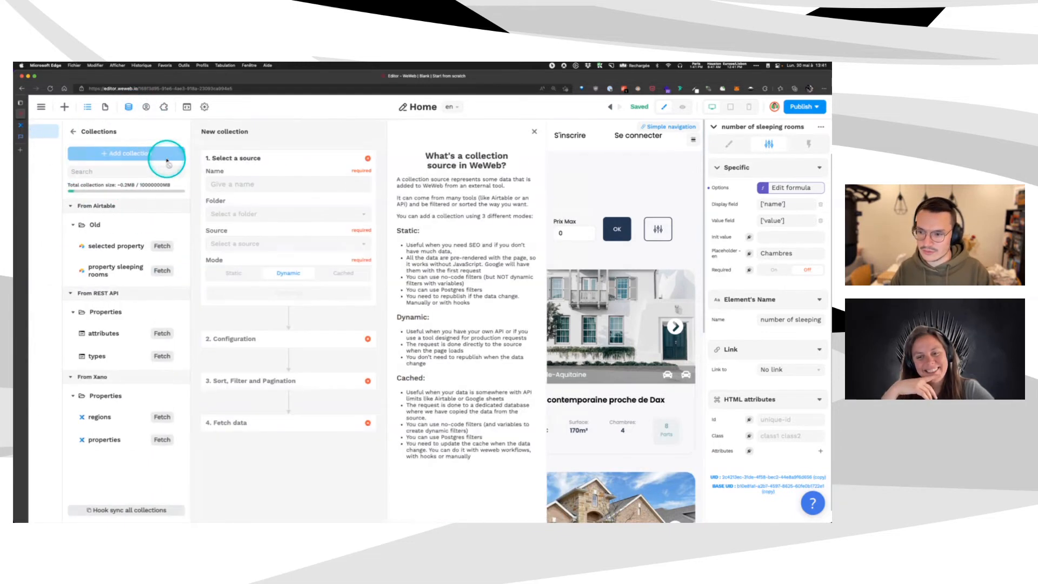
left_click(226, 185)
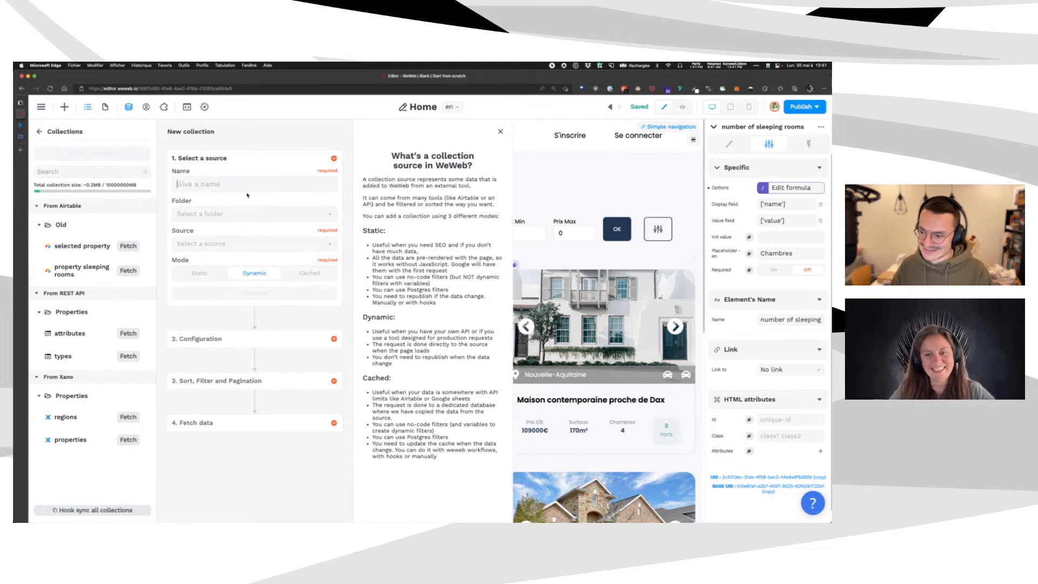
type("sleeping")
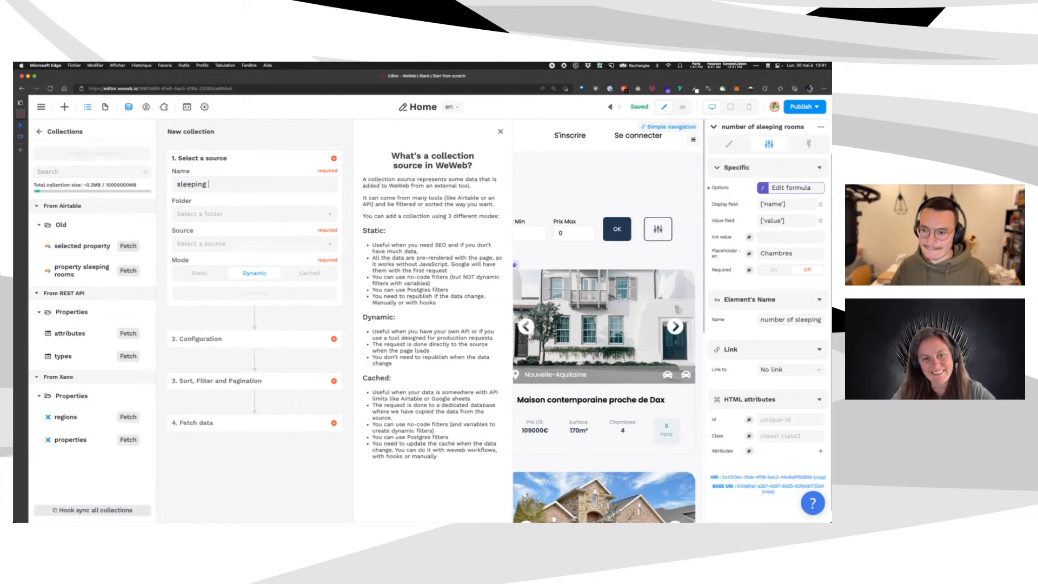
type(" rooms")
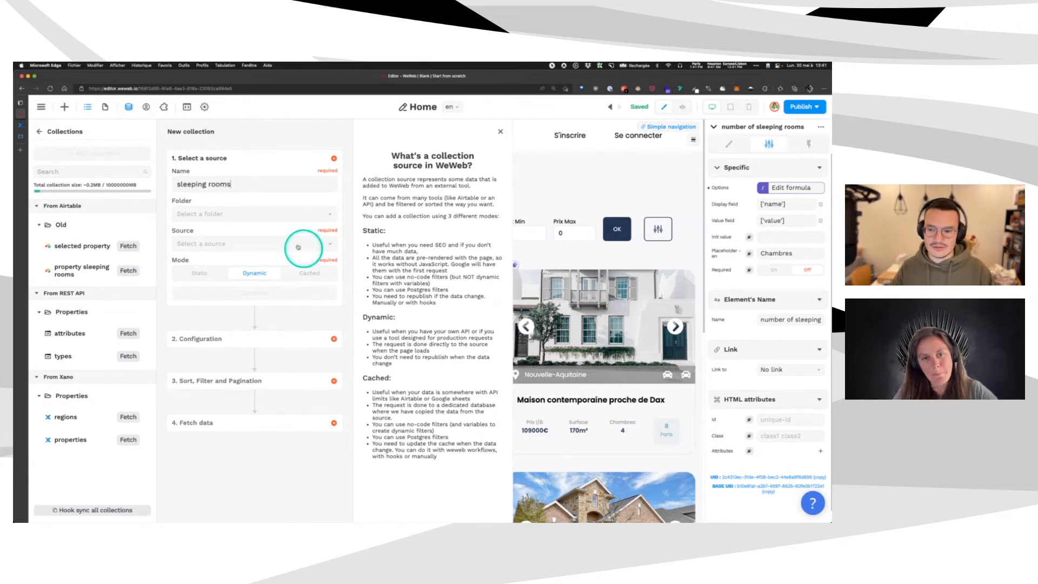
left_click(248, 216)
left_click(231, 246)
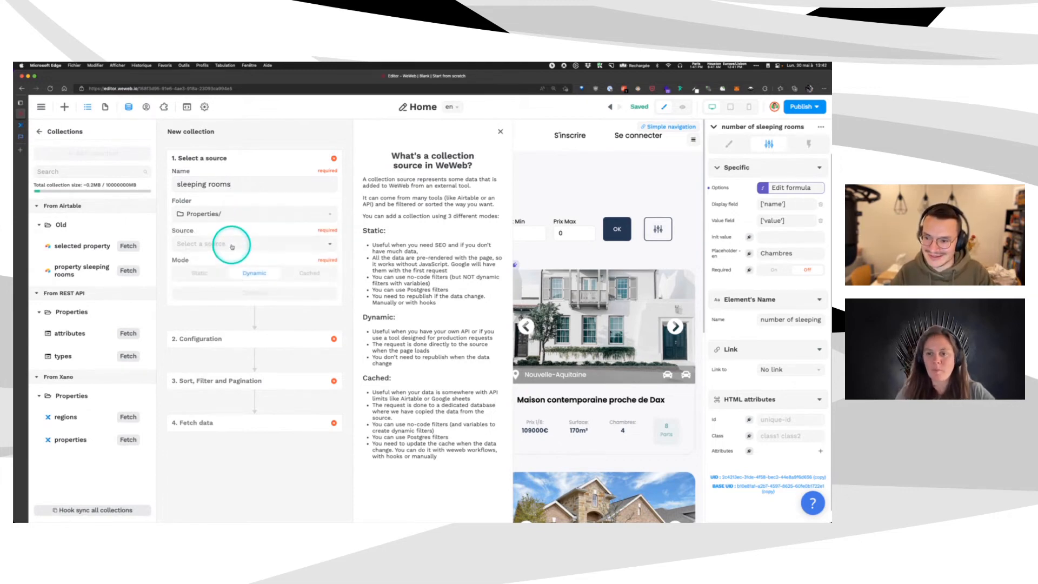
left_click(222, 273)
left_click(256, 292)
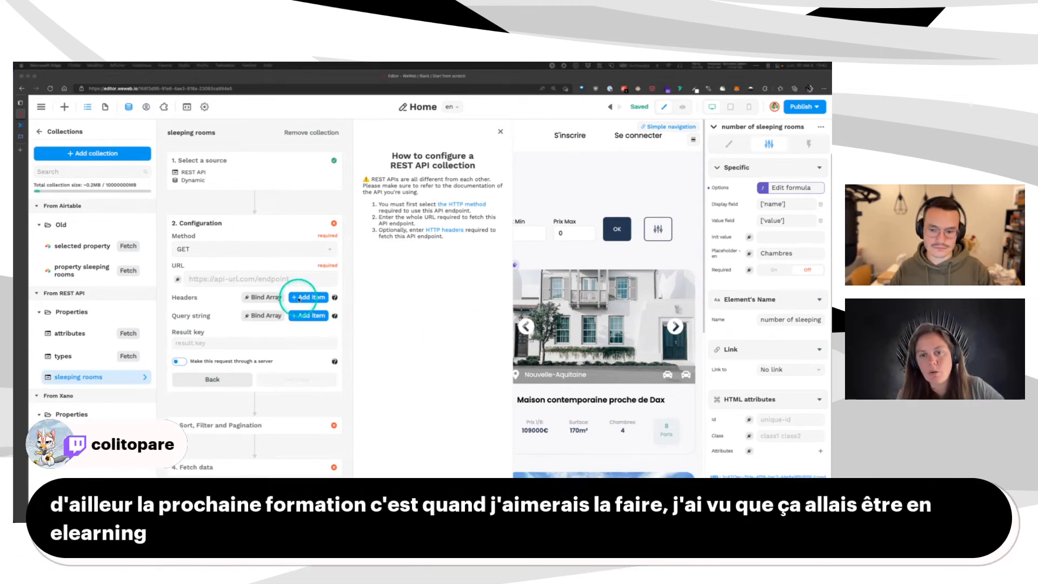
Configure the sleeping rooms collection's GET request with the copied property_sleeping_room endpoint URL and continue to the sorting and pagination settings.
left_click(245, 280)
key("super+v")
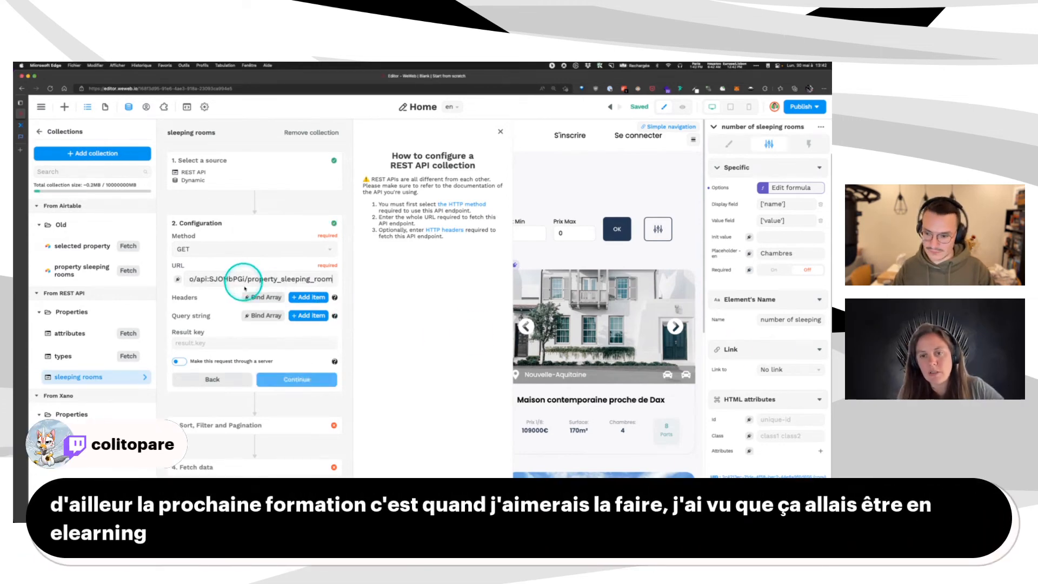
left_click(304, 380)
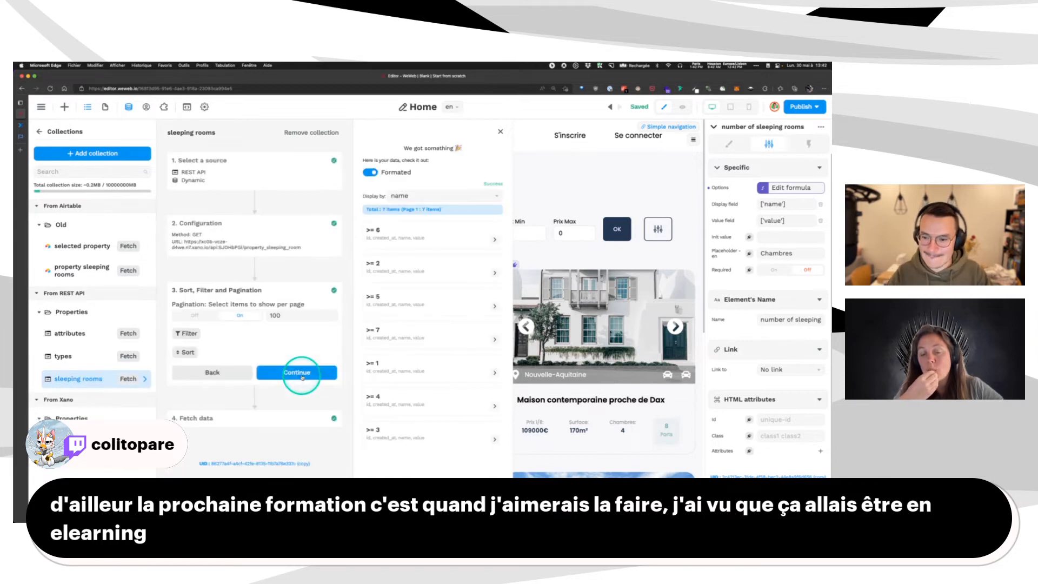
Turn off pagination for the sleeping rooms collection and sort it by value in ascending order.
left_click(195, 315)
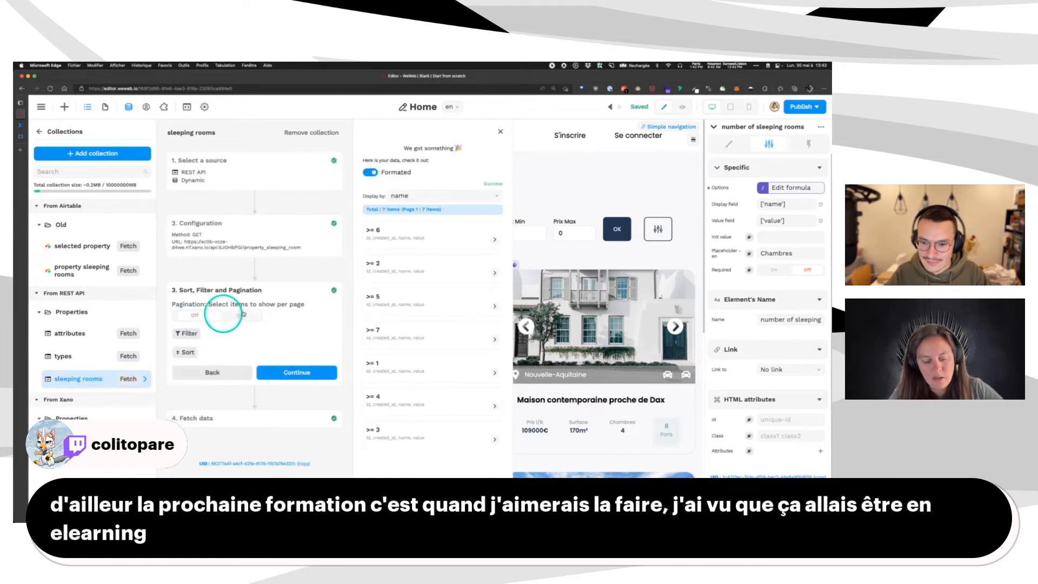
left_click(184, 352)
left_click(194, 393)
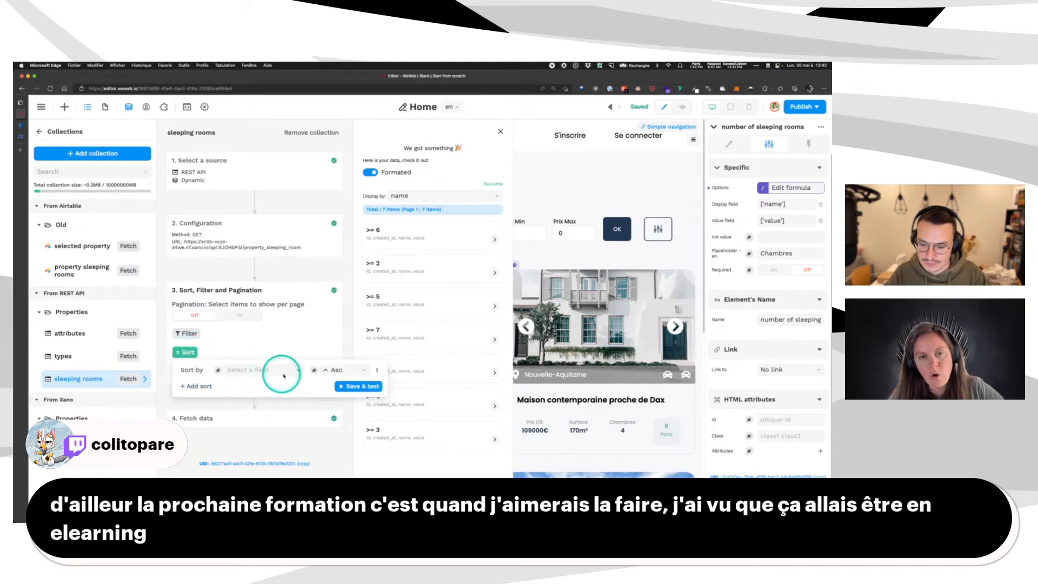
left_click(255, 376)
left_click(251, 423)
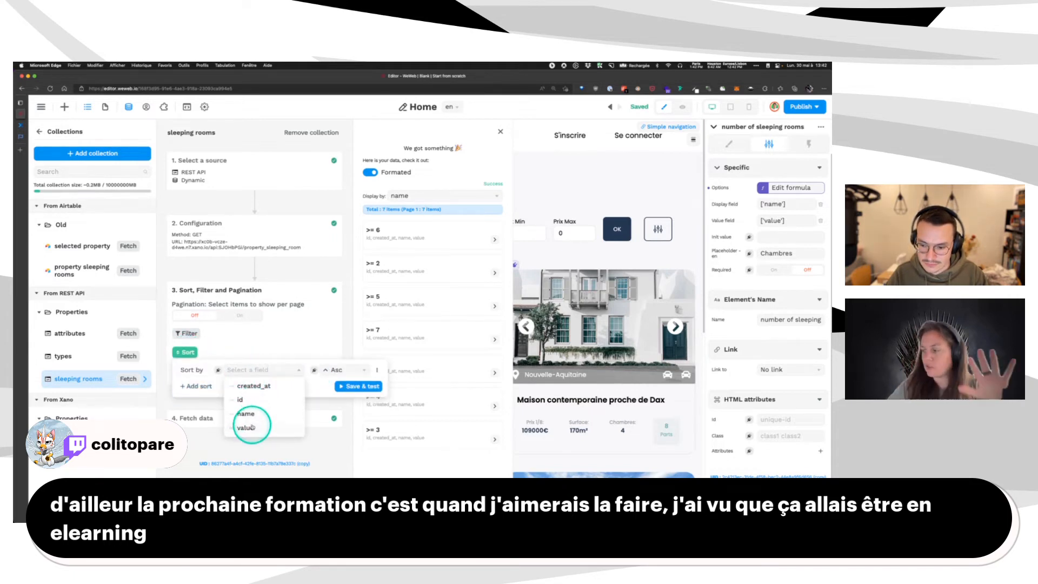
left_click(336, 373)
left_click(357, 387)
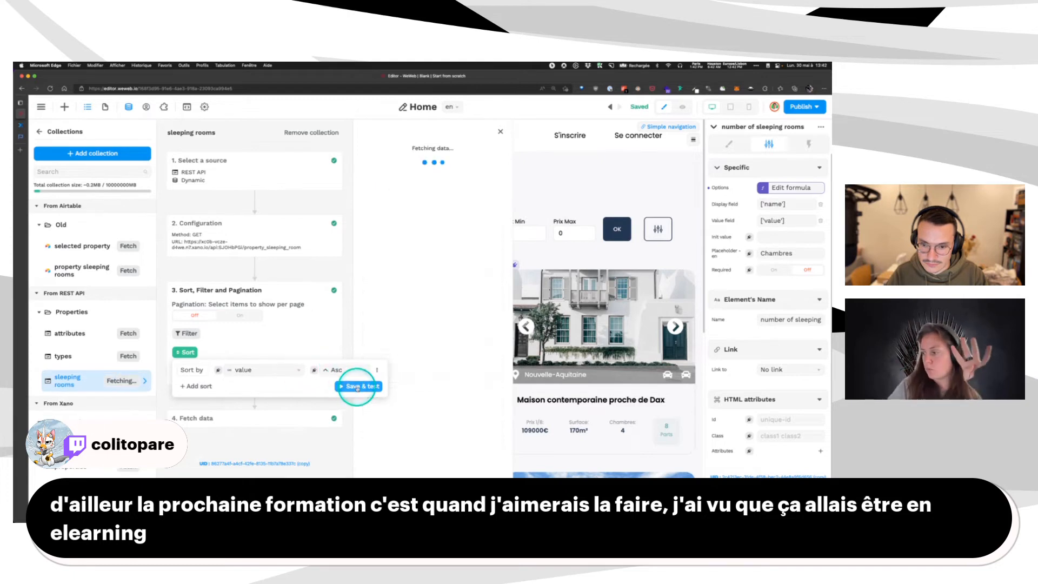
Test the descending sort on the sleeping rooms collection, restore ascending order and finish the collection setup.
left_click(334, 370)
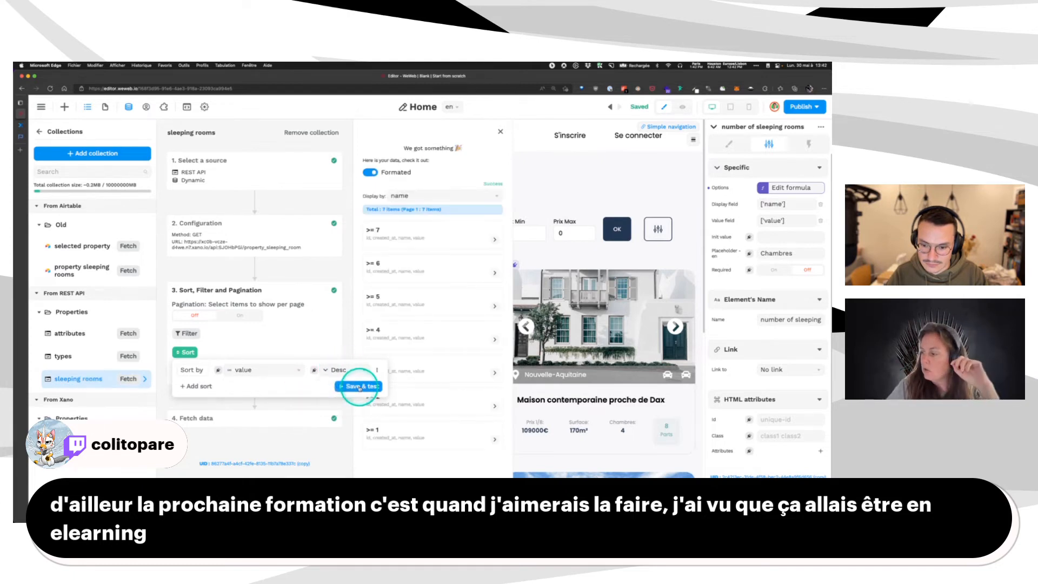
left_click(358, 387)
left_click(278, 349)
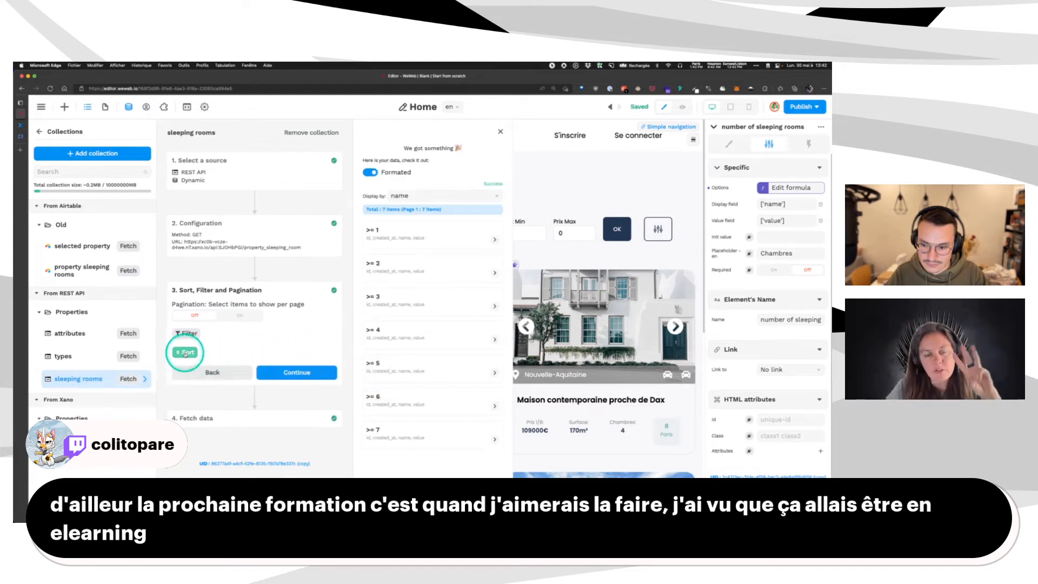
left_click(284, 376)
left_click(284, 403)
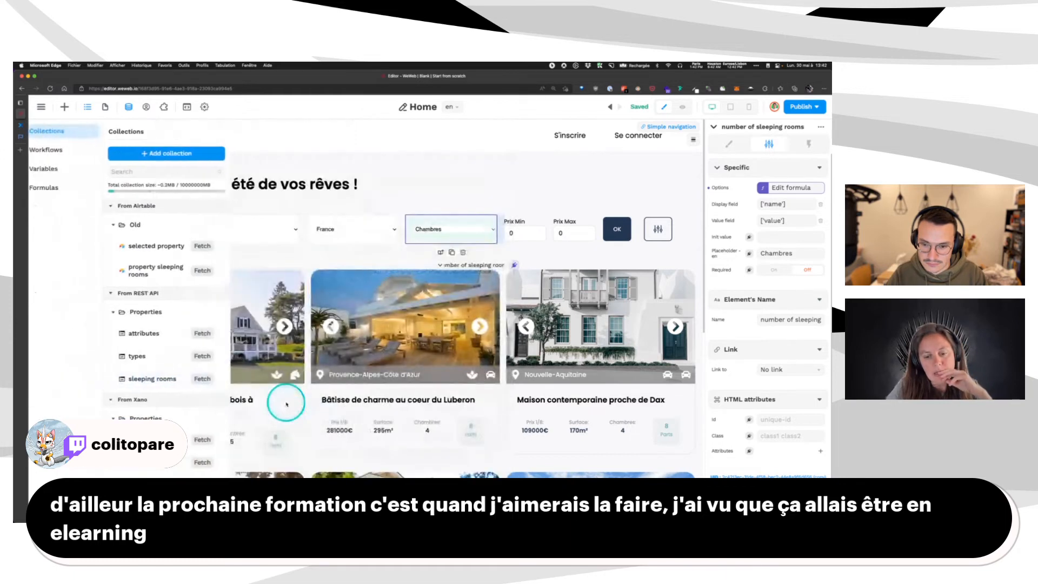
Rebind the options of the "number of sleeping rooms" select to the data of the new sleeping rooms collection.
left_click(804, 189)
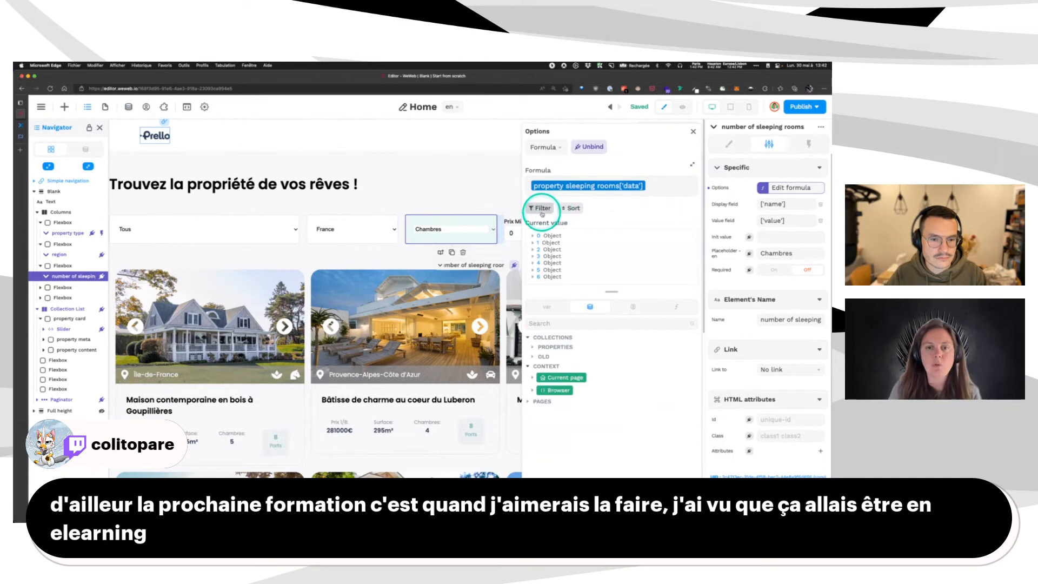
key("BackSpace")
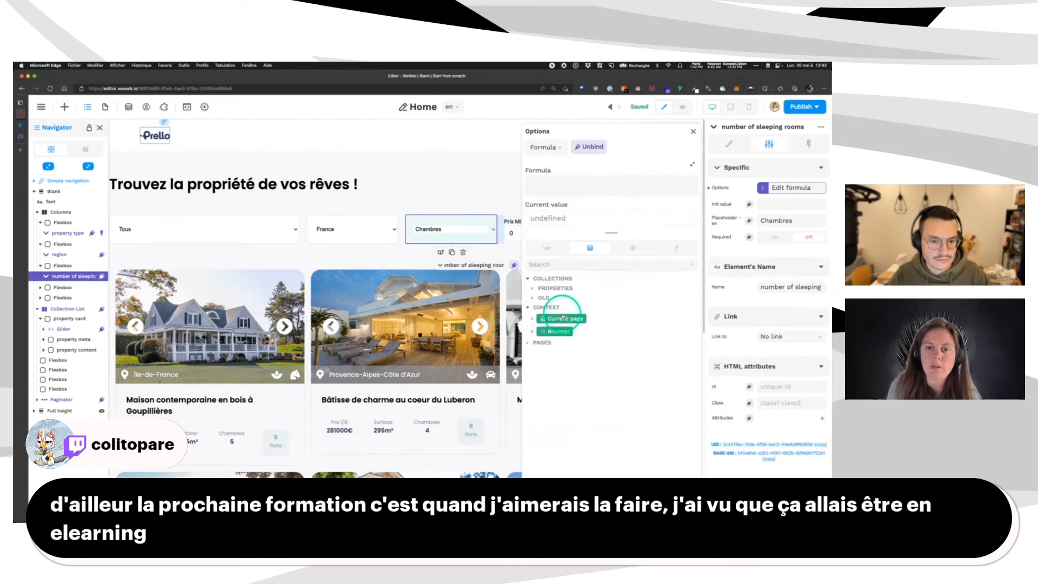
left_click(538, 288)
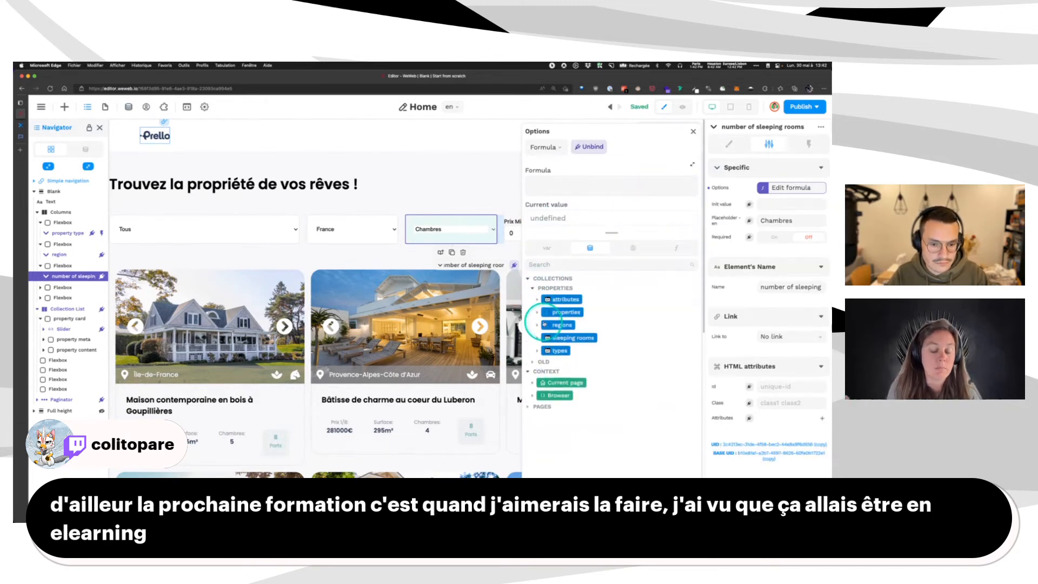
left_click(571, 338)
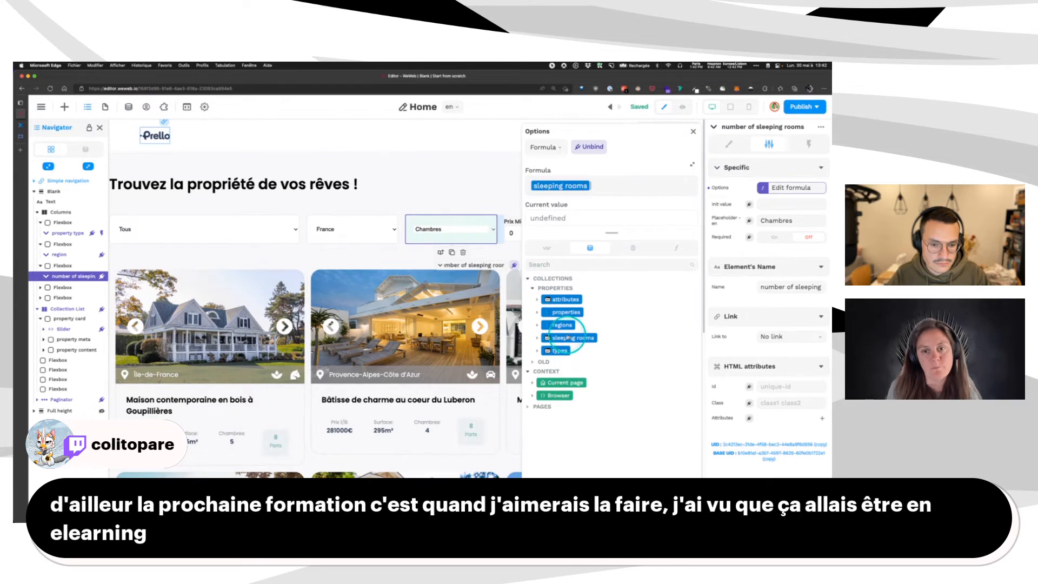
left_click(608, 190)
key("BackSpace")
left_click(538, 339)
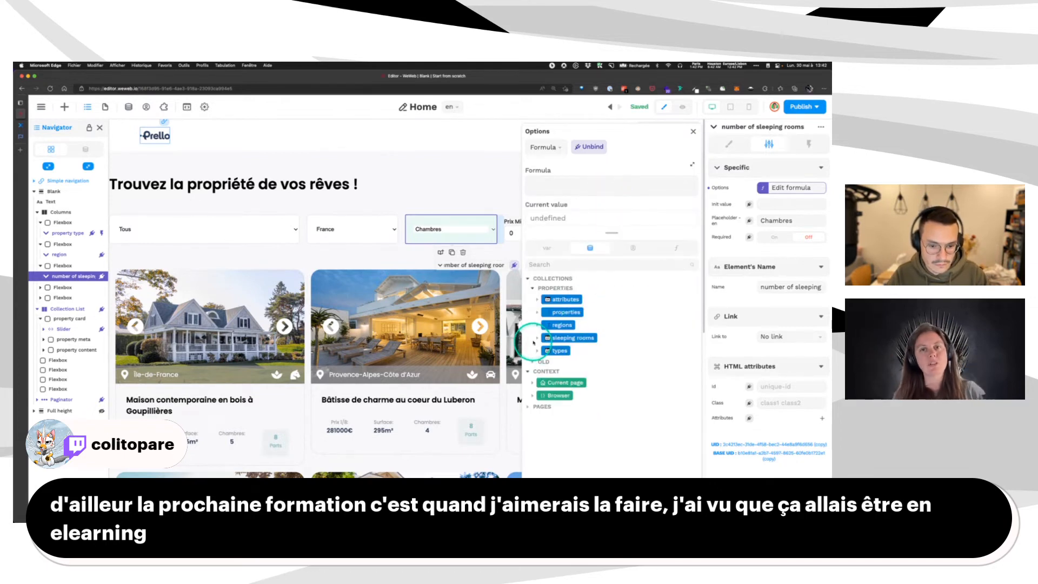
left_click(562, 350)
left_click(645, 178)
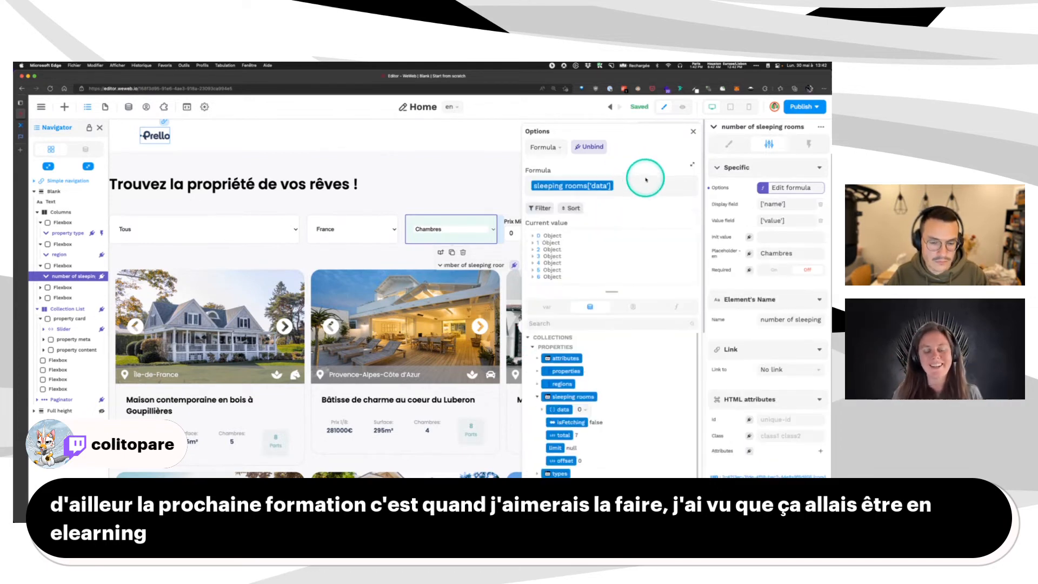
left_click(538, 236)
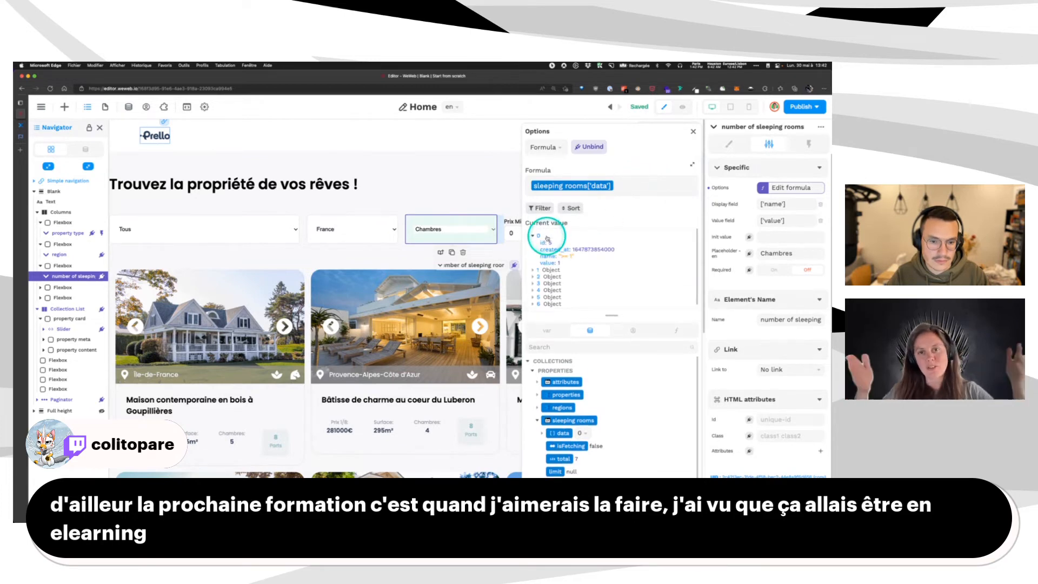
left_click(693, 132)
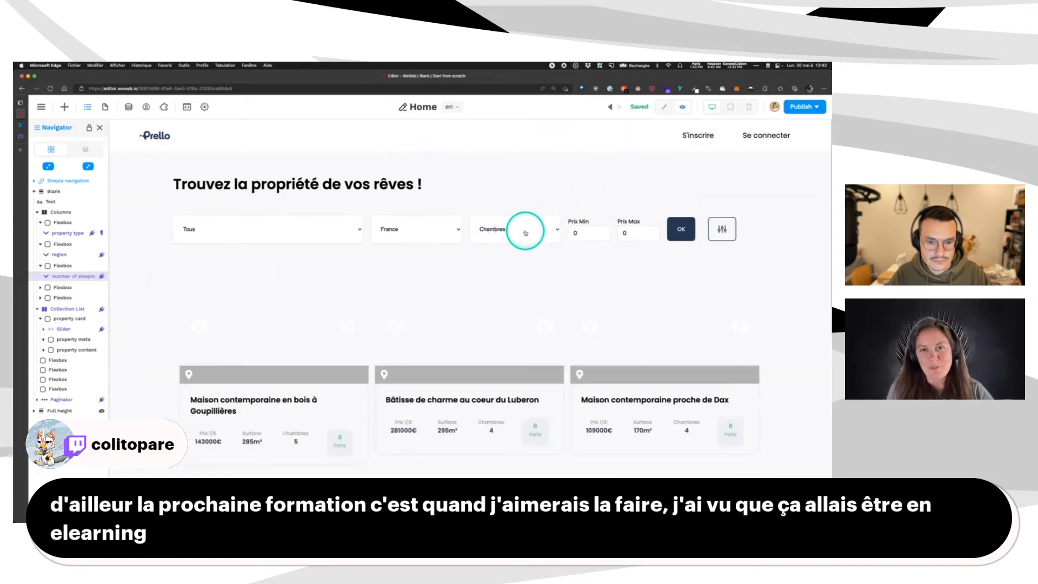
Test the Chambres filter in the preview by choosing >= 3 and applying it.
left_click(524, 233)
left_click(427, 230)
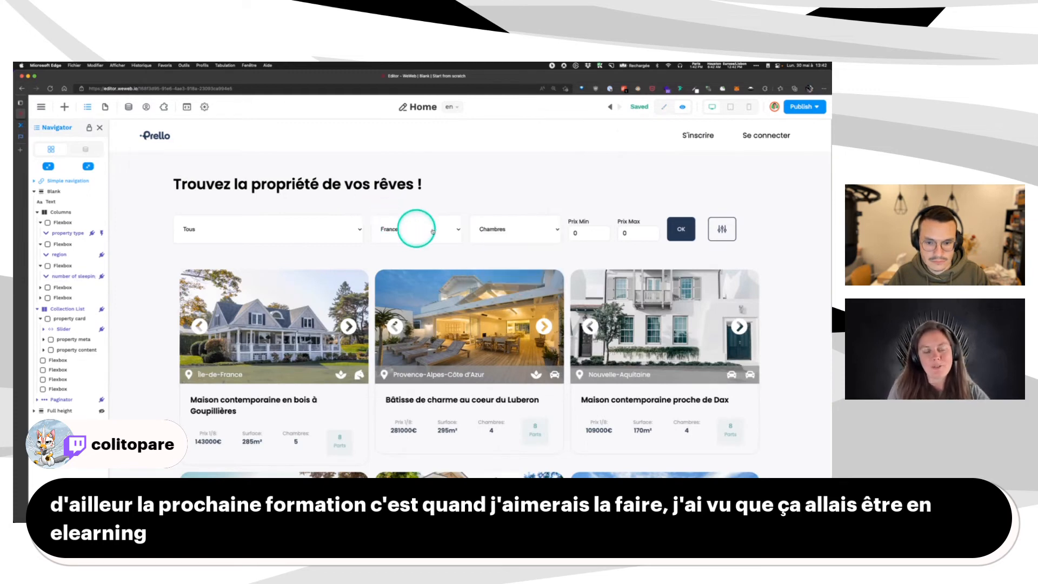
left_click(481, 229)
left_click(489, 255)
left_click(681, 231)
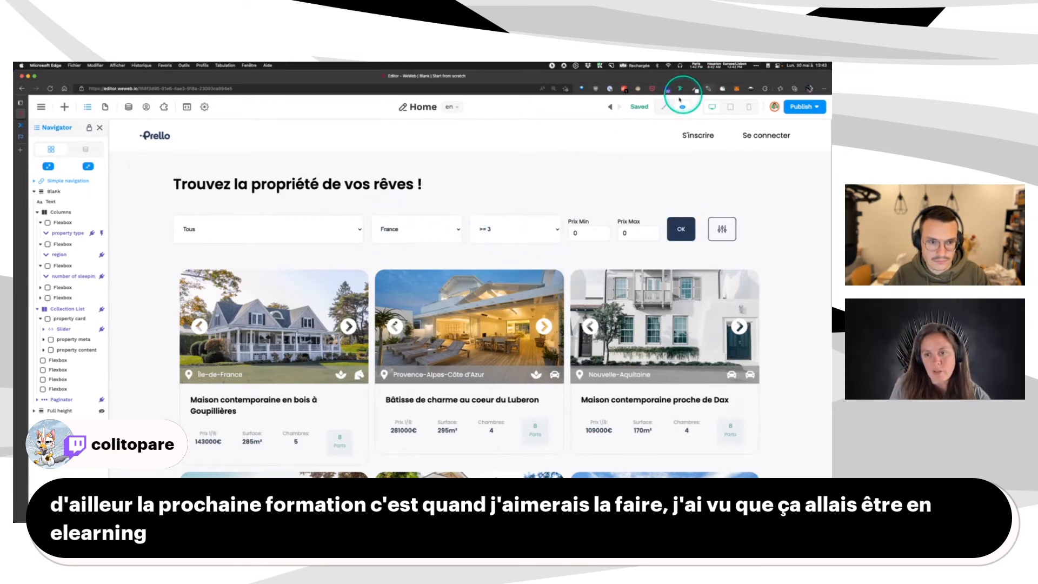
Test the region filter in the preview with Bourgogne-Franche-Comté, check the Chambres options and return to edit mode.
left_click(428, 233)
left_click(411, 280)
left_click(681, 230)
left_click(480, 229)
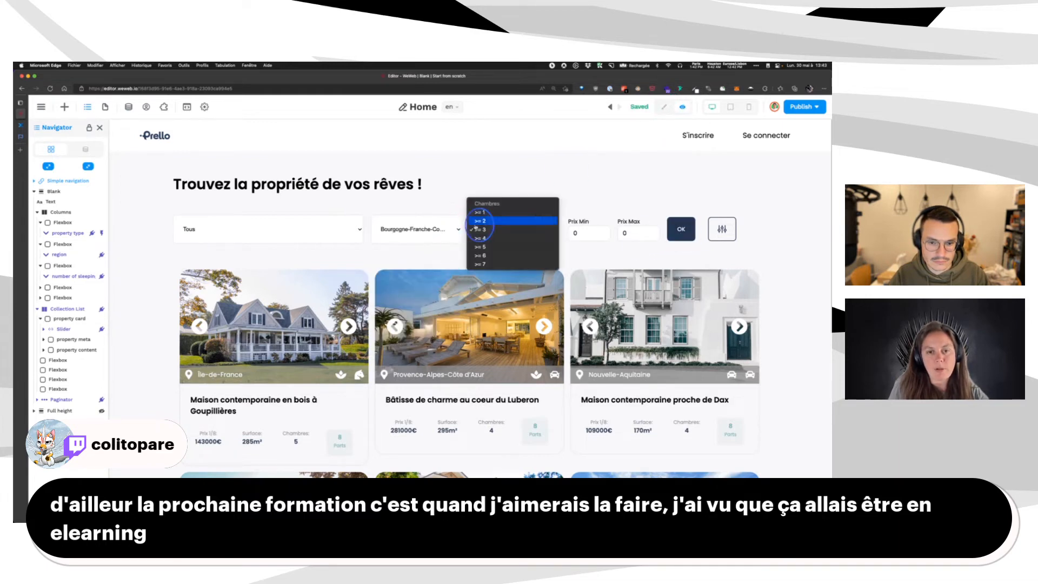
left_click(672, 107)
left_click(570, 244)
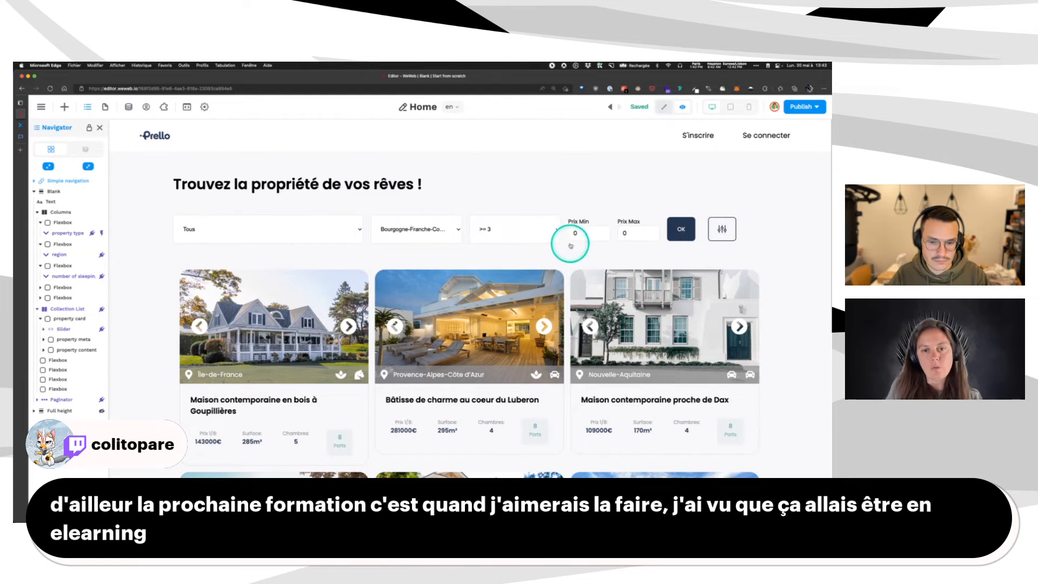
left_click(664, 108)
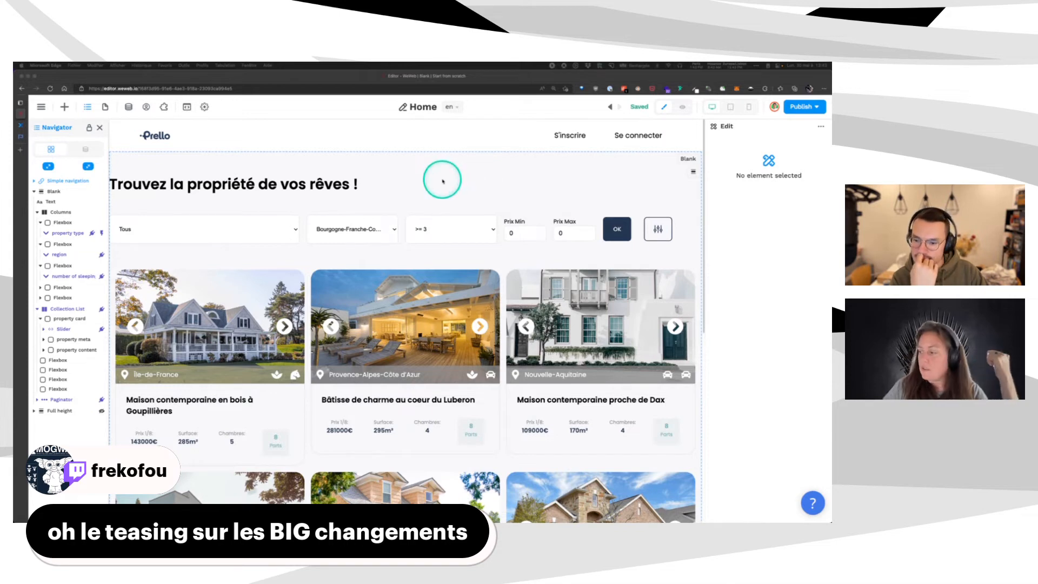
Delete the old Airtable collection "property sleeping rooms" and return to the page canvas.
left_click(129, 107)
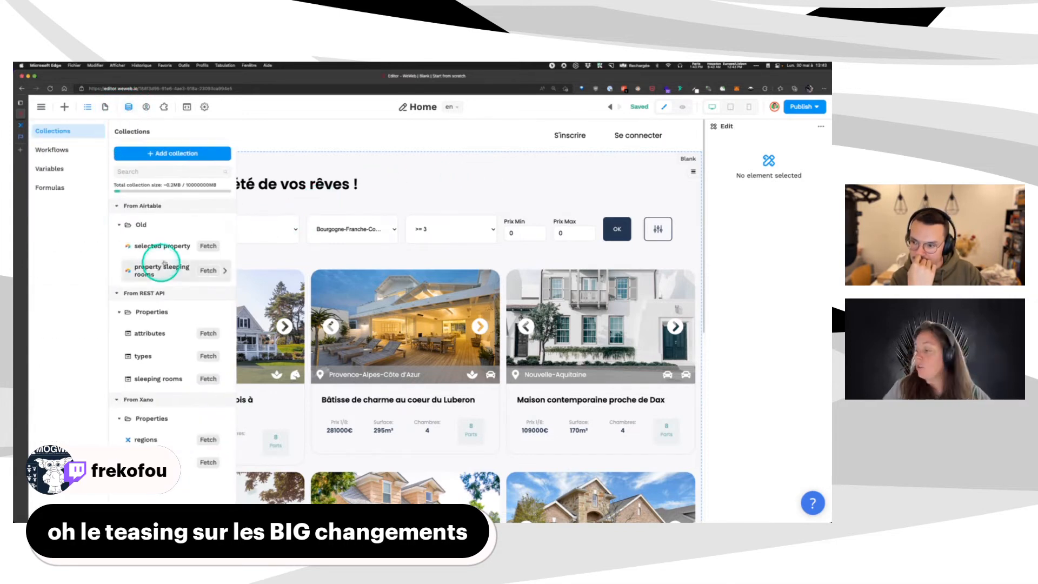
left_click(172, 268)
left_click(304, 131)
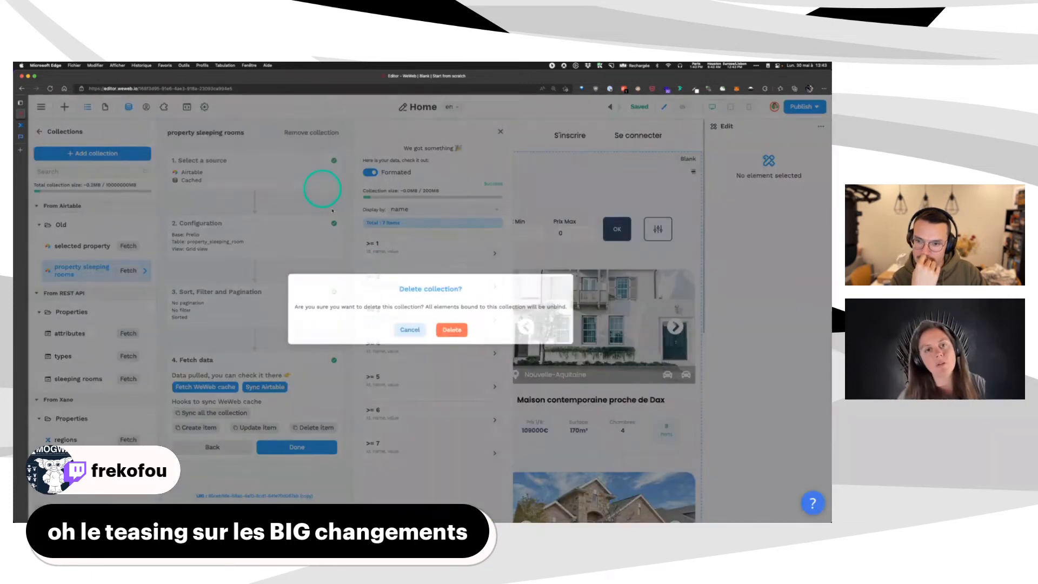
left_click(452, 331)
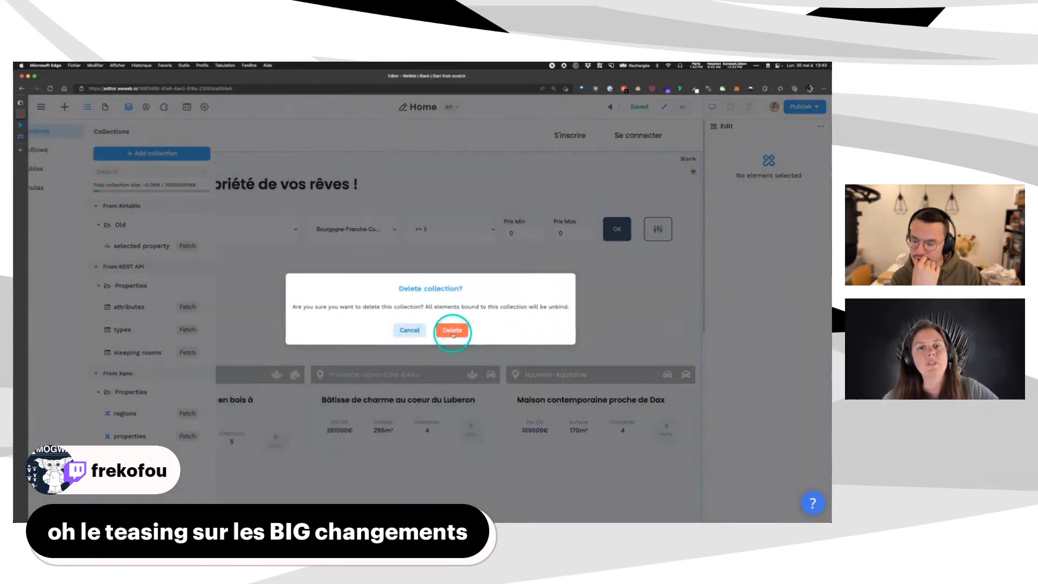
left_click(156, 246)
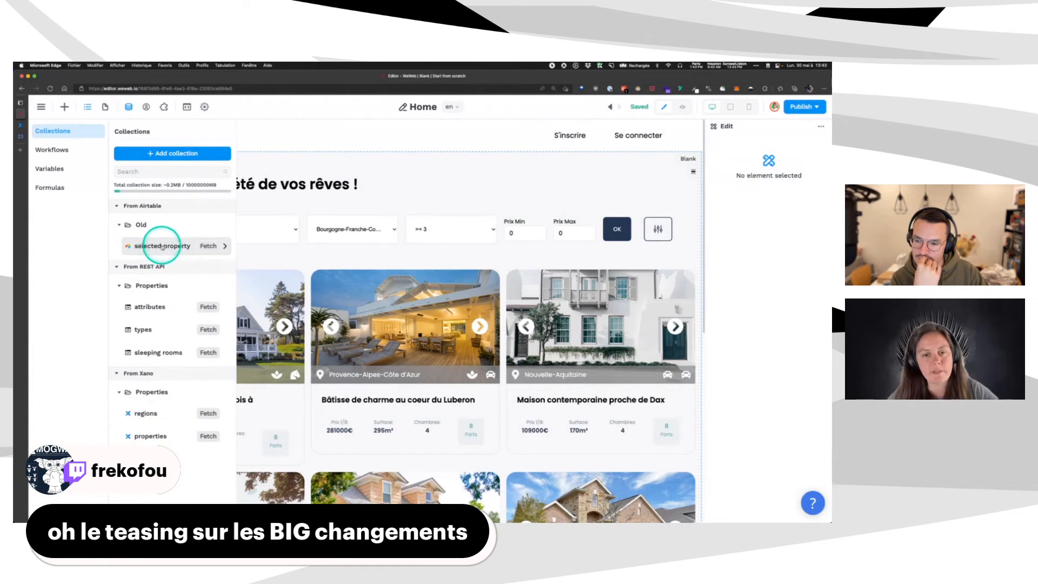
left_click(500, 172)
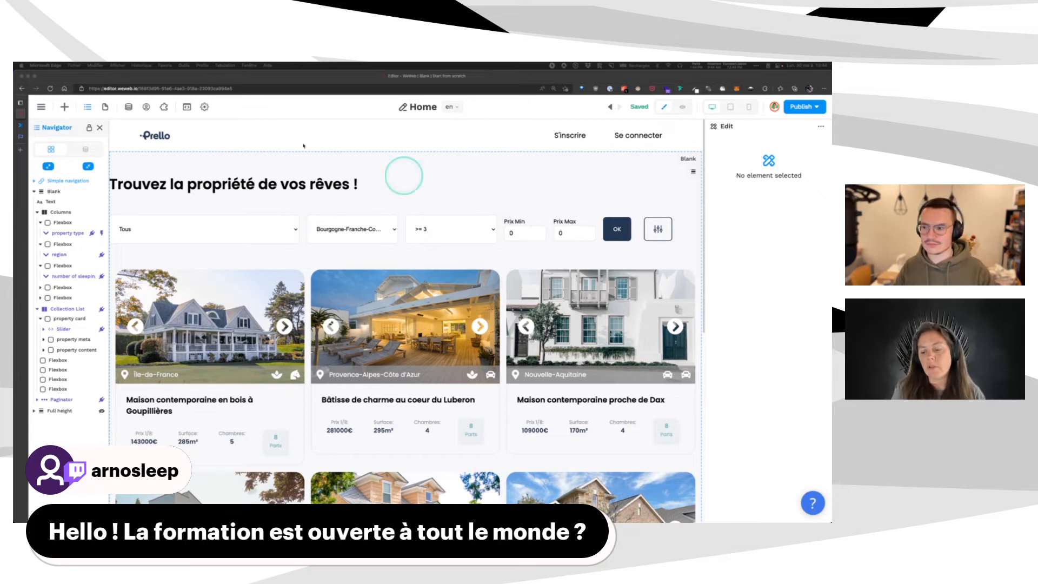
Open docs.weweb.io in a new tab and go to the Intro to HTML & CSS page under Design, Getting Started.
left_click(19, 152)
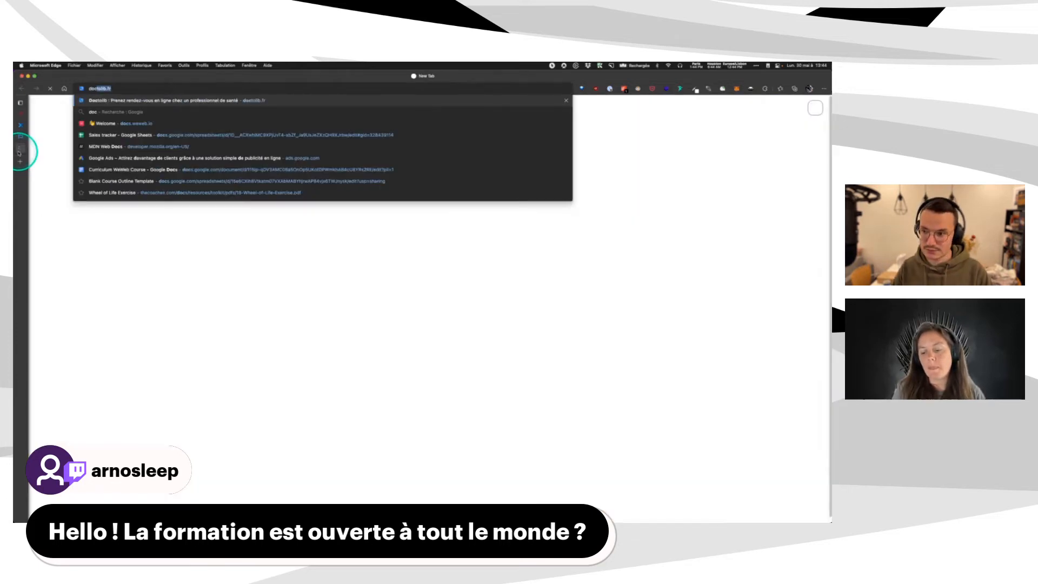
type("docs.weweb.io")
key("Return")
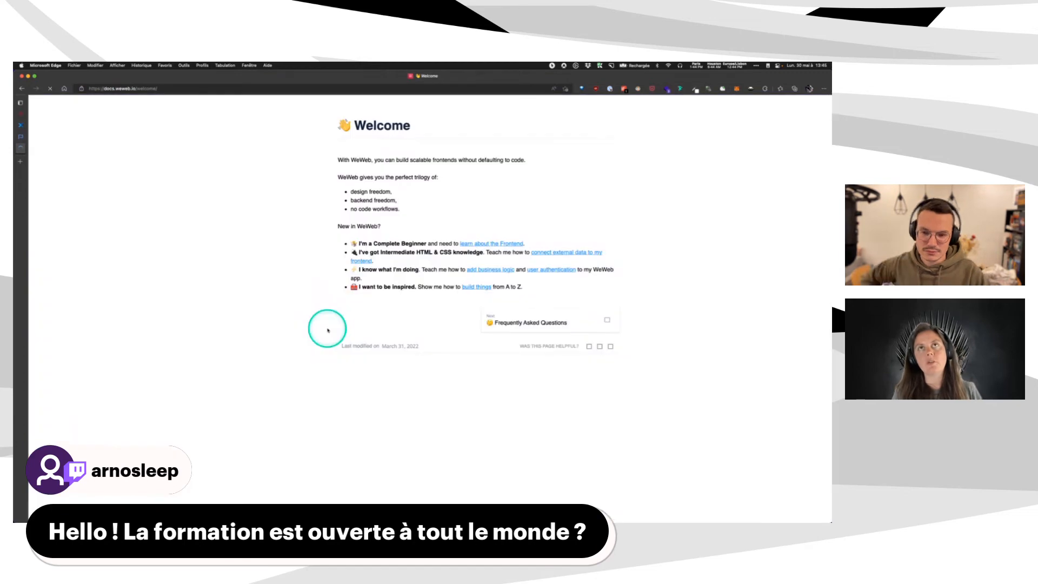
key("super+equal")
key("super+equal")
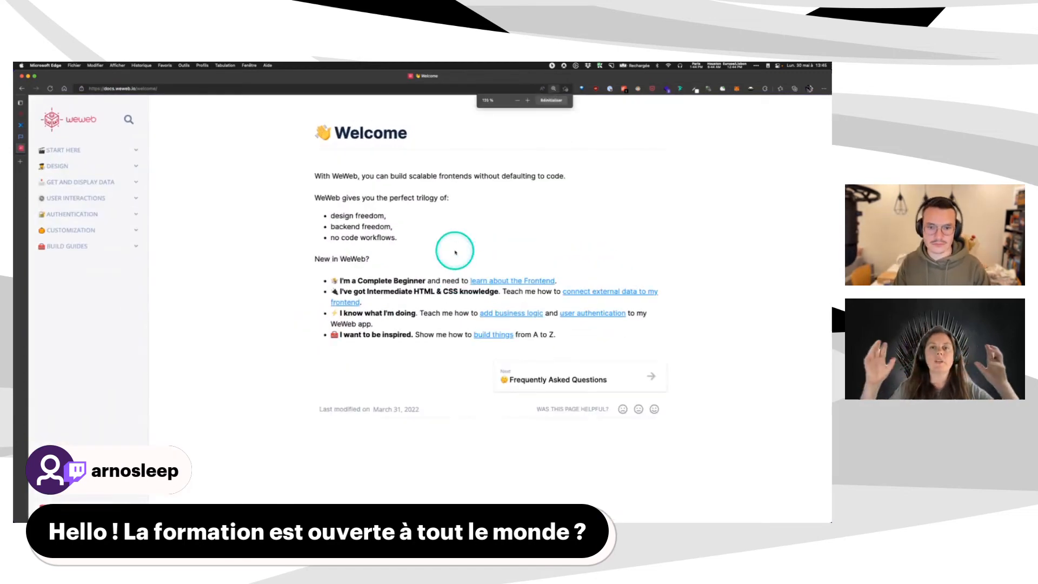
left_click(69, 164)
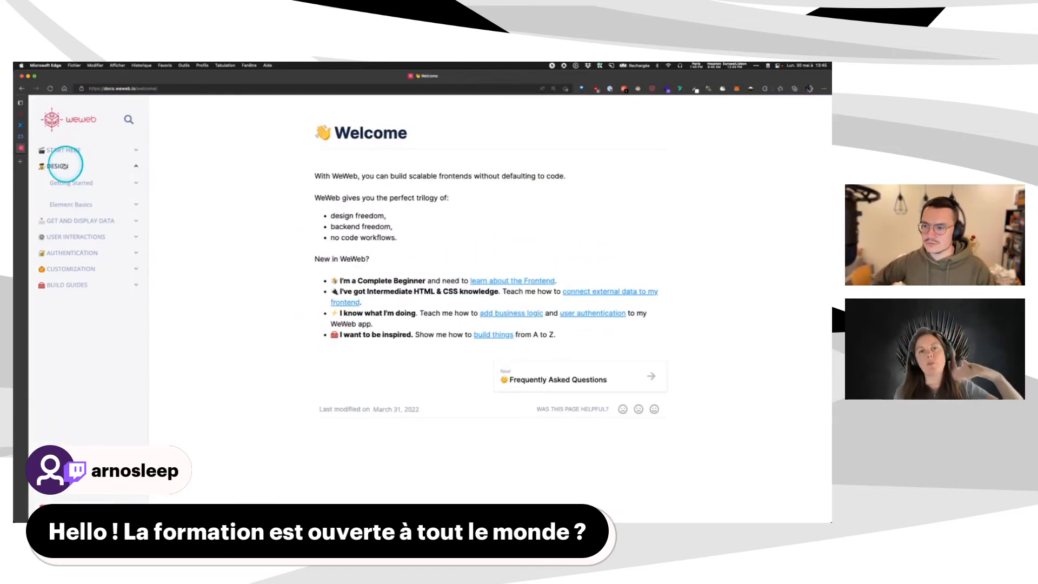
left_click(78, 182)
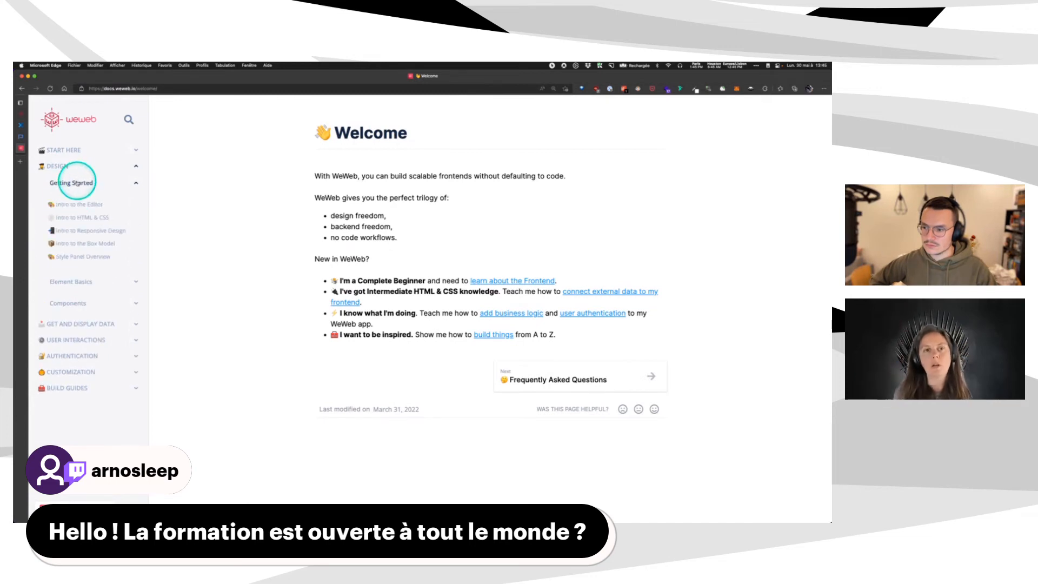
left_click(75, 217)
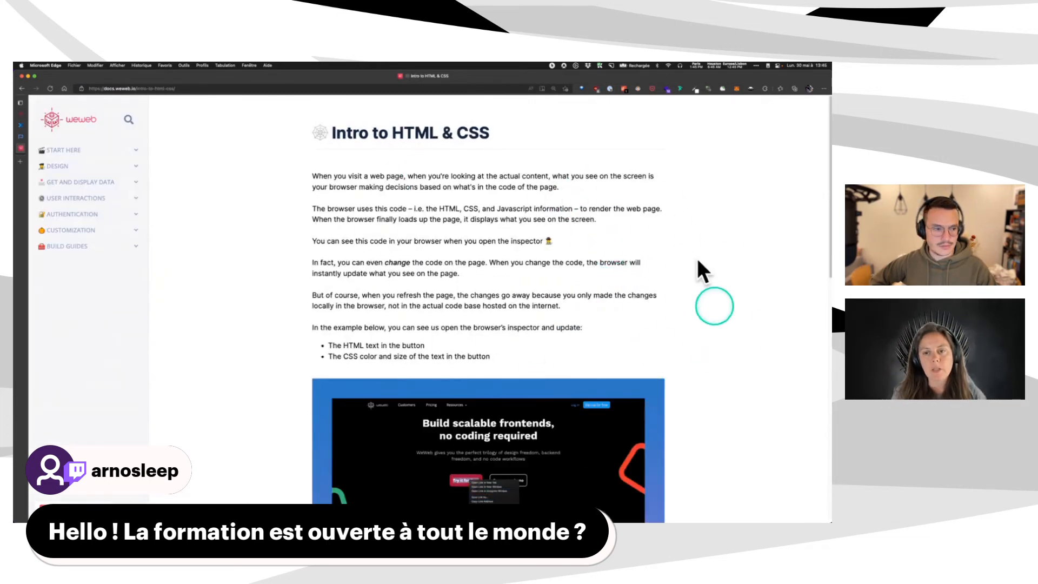
Look through the Intro to HTML & CSS and Intro to Responsive Design pages and continue to Intro to the Box Model.
scroll(670, 257, "down", 5)
scroll(690, 262, "down", 6)
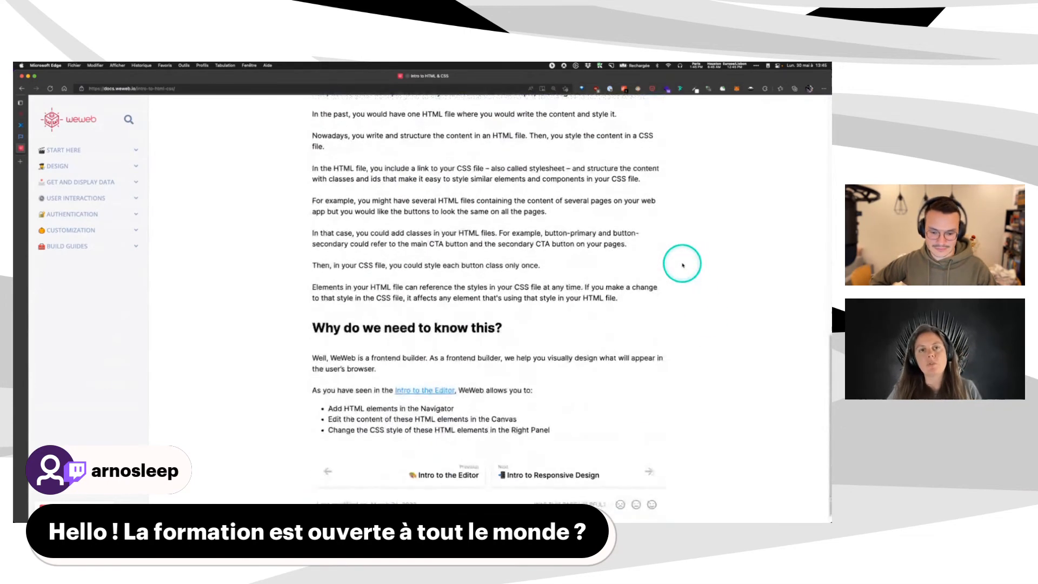
left_click(560, 464)
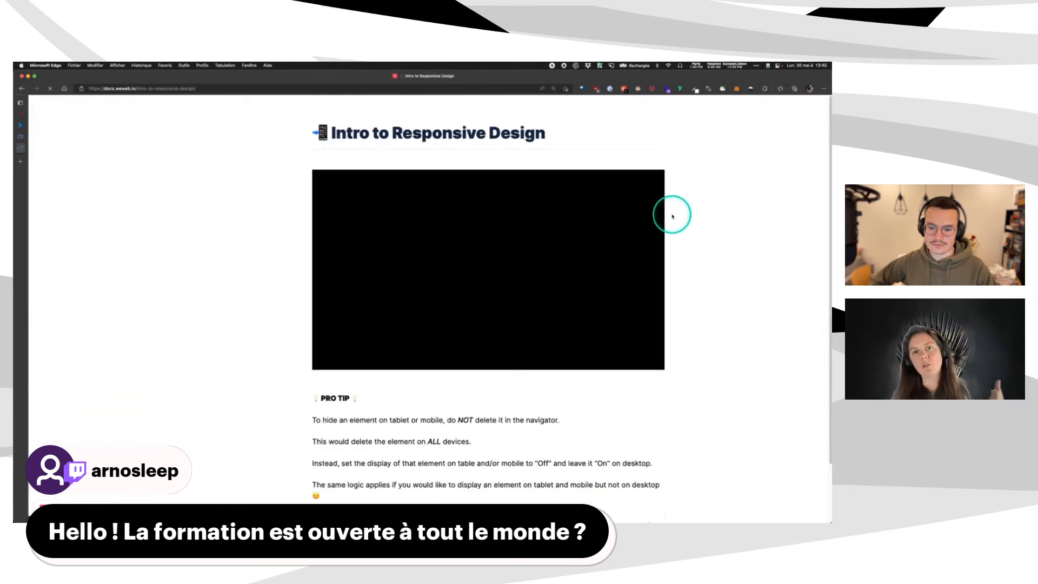
scroll(709, 280, "down", 3)
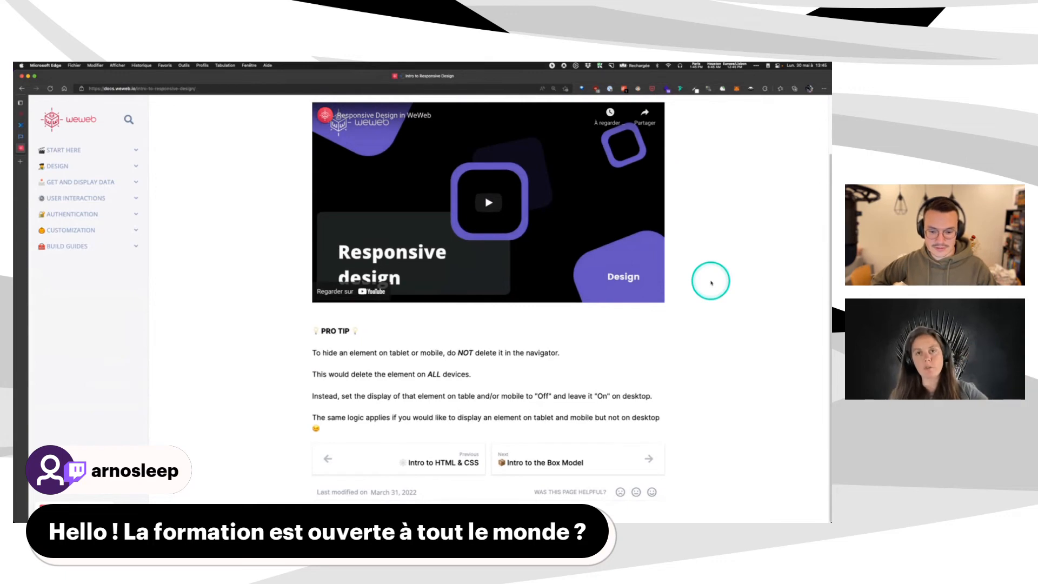
left_click(542, 479)
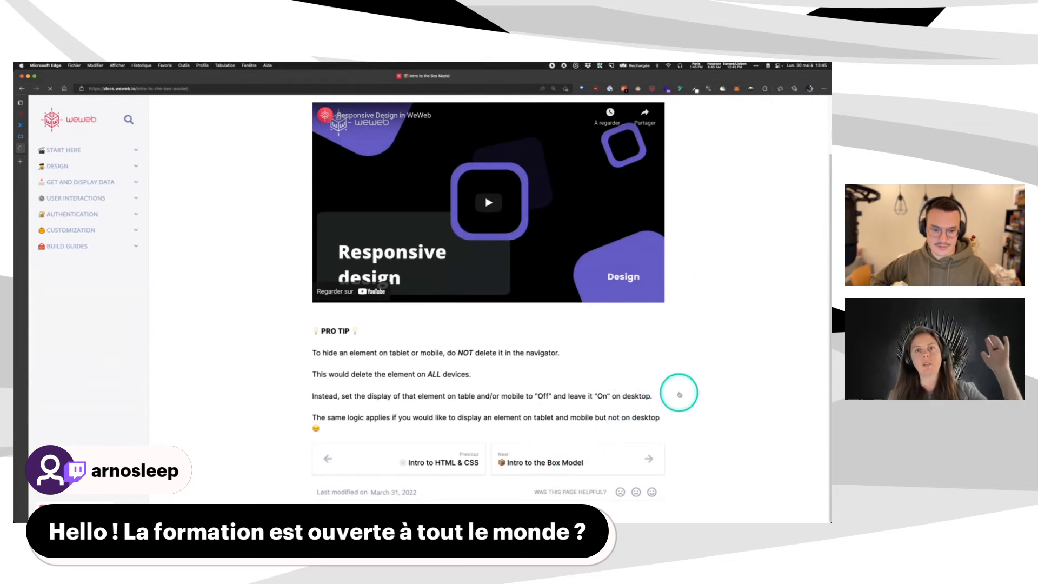
Look through the Intro to the Box Model page, from the box mockup to the padding and margin explanation.
scroll(686, 256, "down", 1)
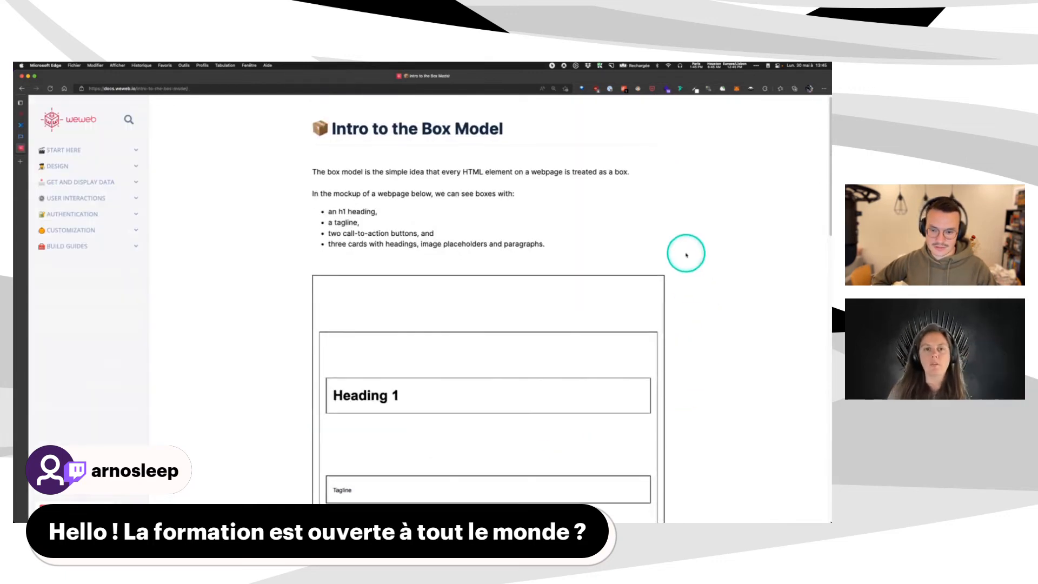
scroll(521, 378, "down", 5)
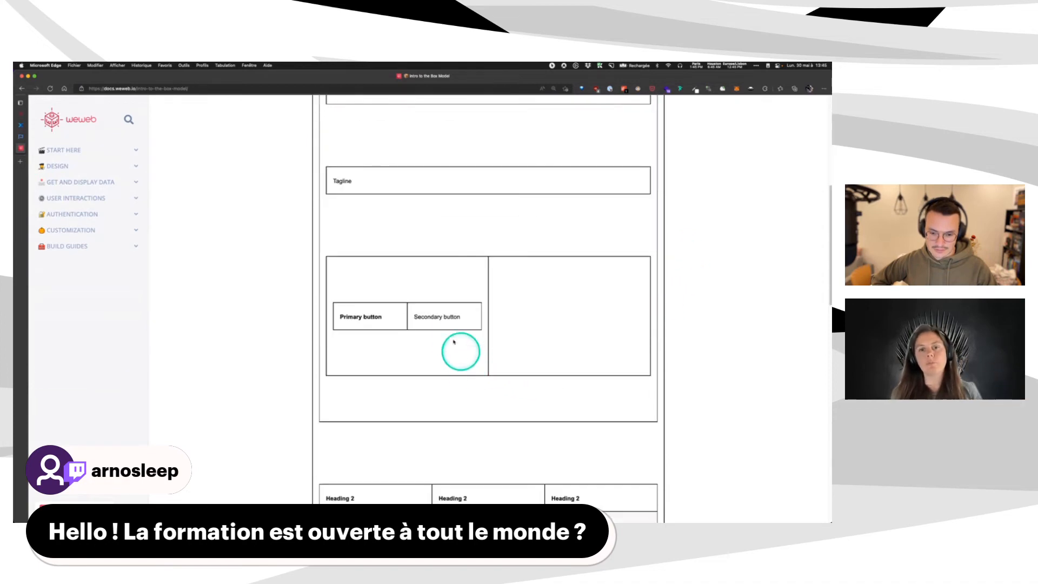
scroll(470, 346, "down", 3)
scroll(479, 339, "down", 10)
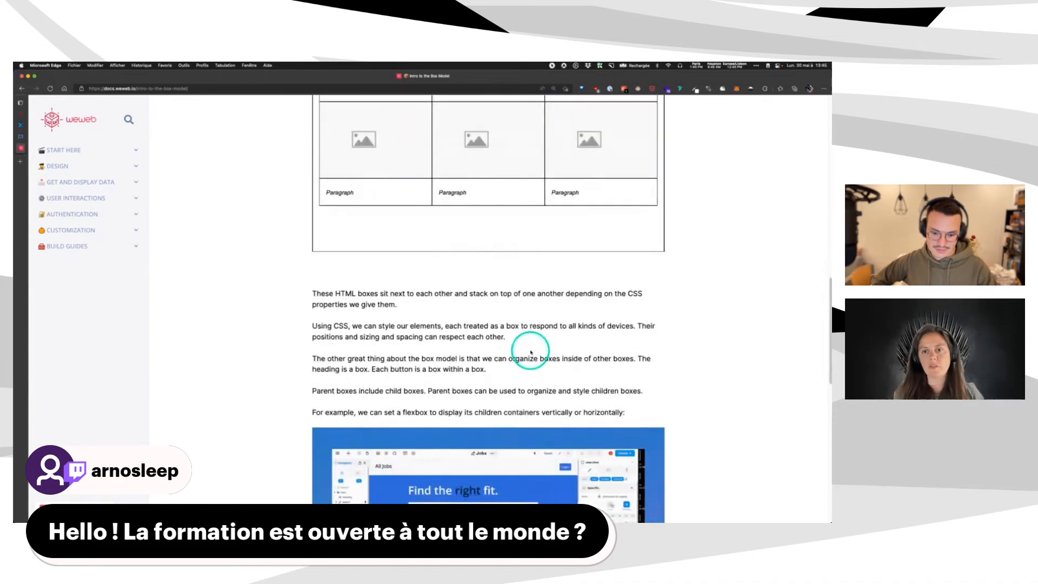
scroll(550, 354, "down", 10)
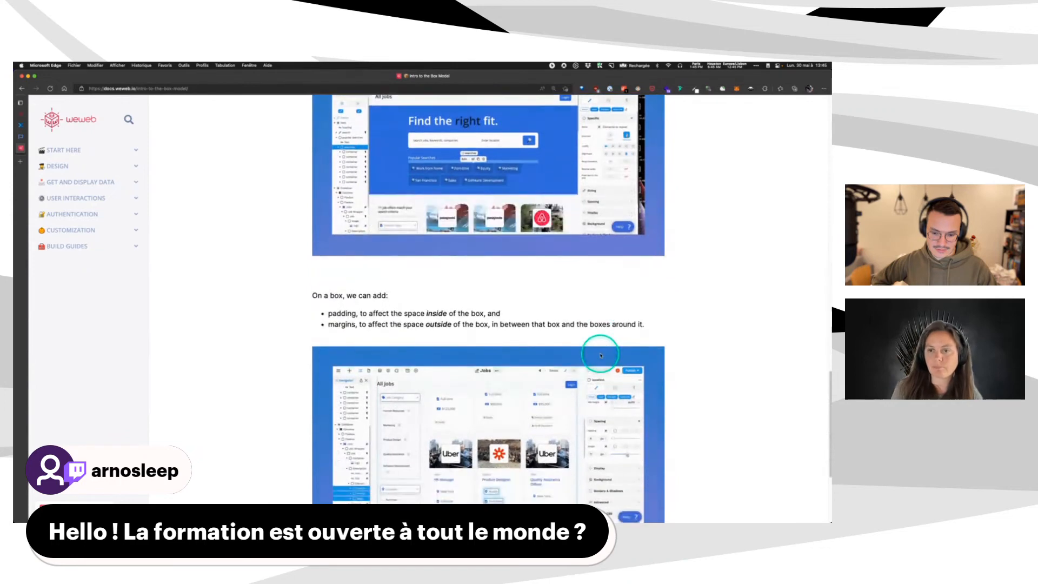
scroll(599, 351, "down", 3)
scroll(584, 350, "up", 15)
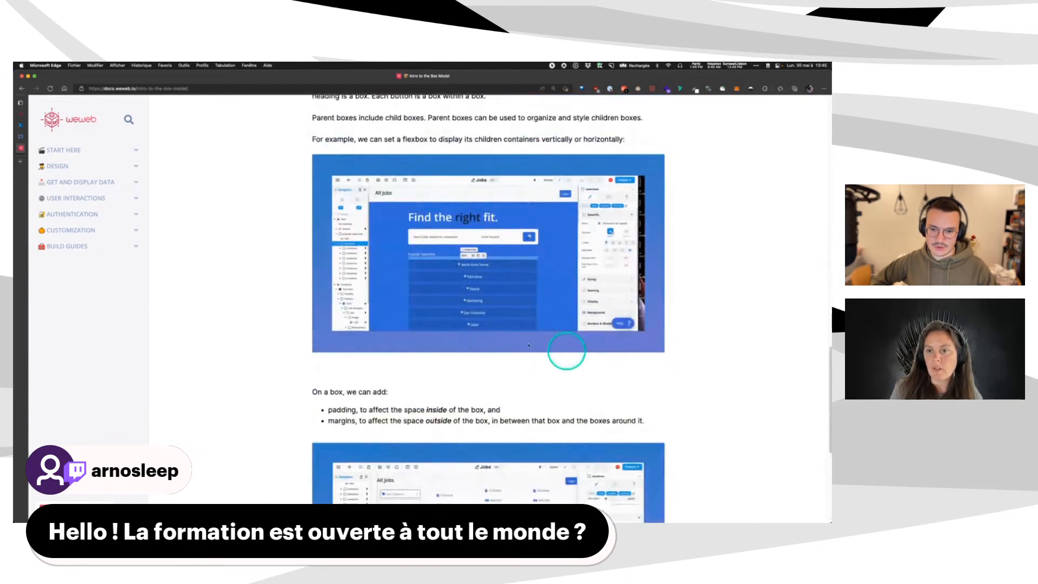
scroll(442, 332, "up", 12)
scroll(461, 335, "down", 19)
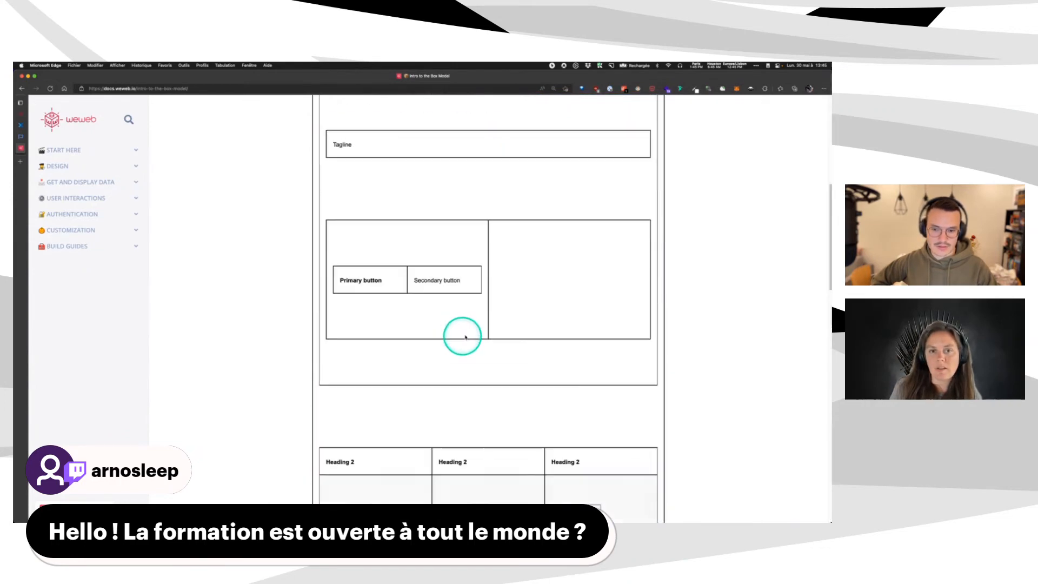
scroll(492, 339, "down", 10)
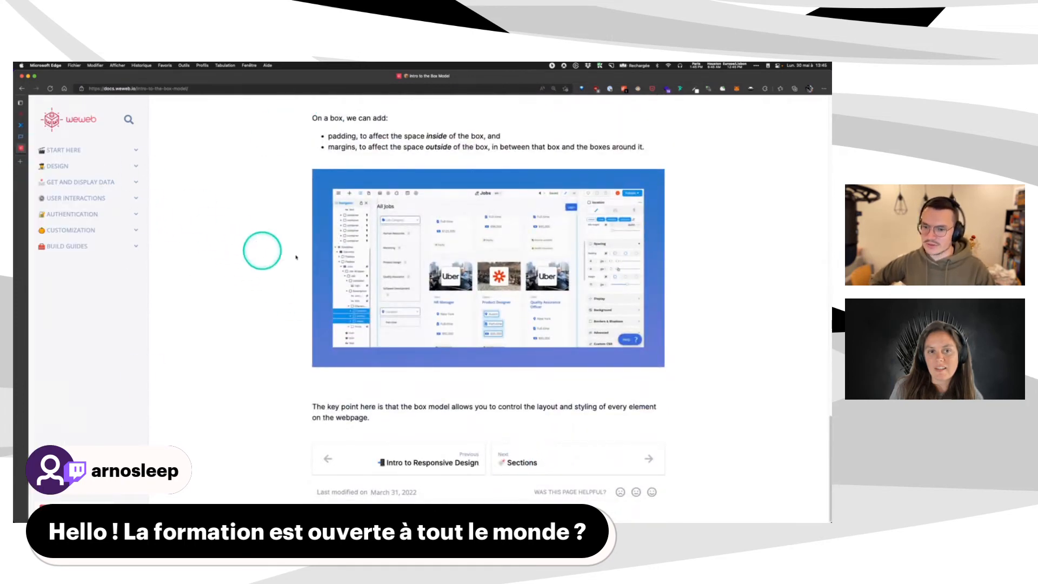
scroll(307, 261, "up", 7)
scroll(307, 261, "up", 10)
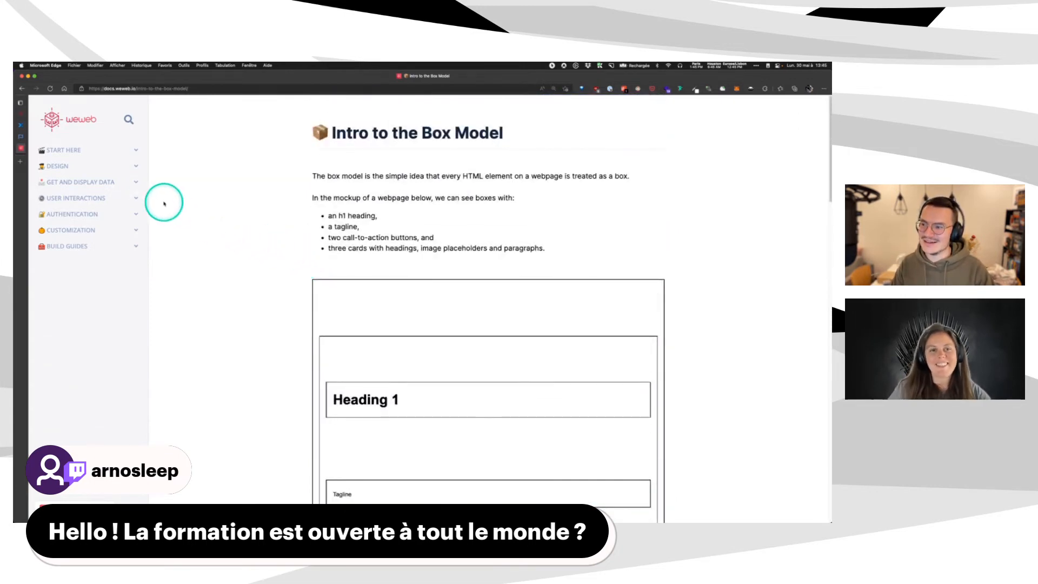
Switch back to the WeWeb editor and inspect the items fetched by the Xano "properties" collection.
left_click(21, 125)
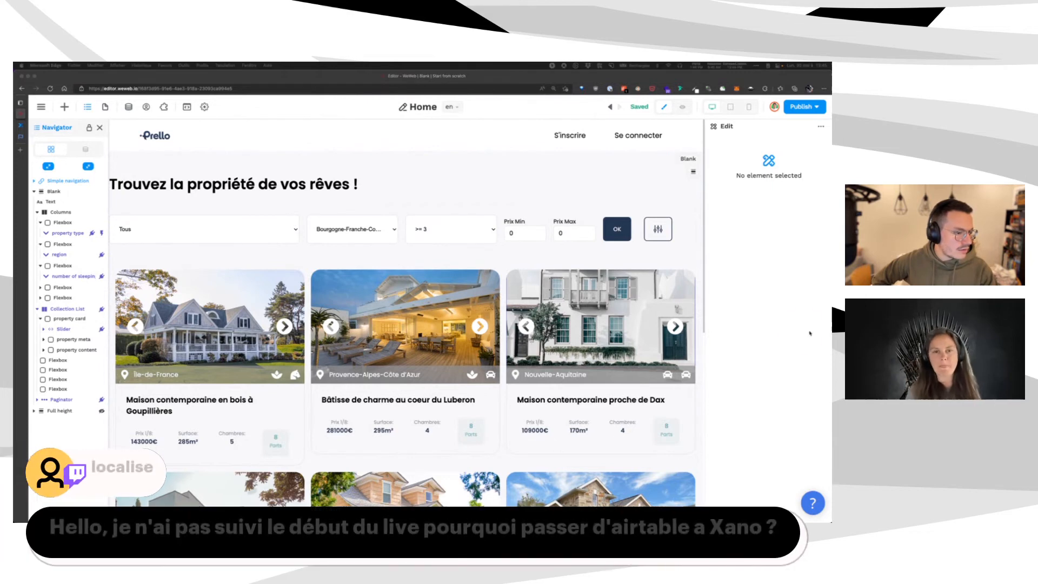
left_click(755, 321)
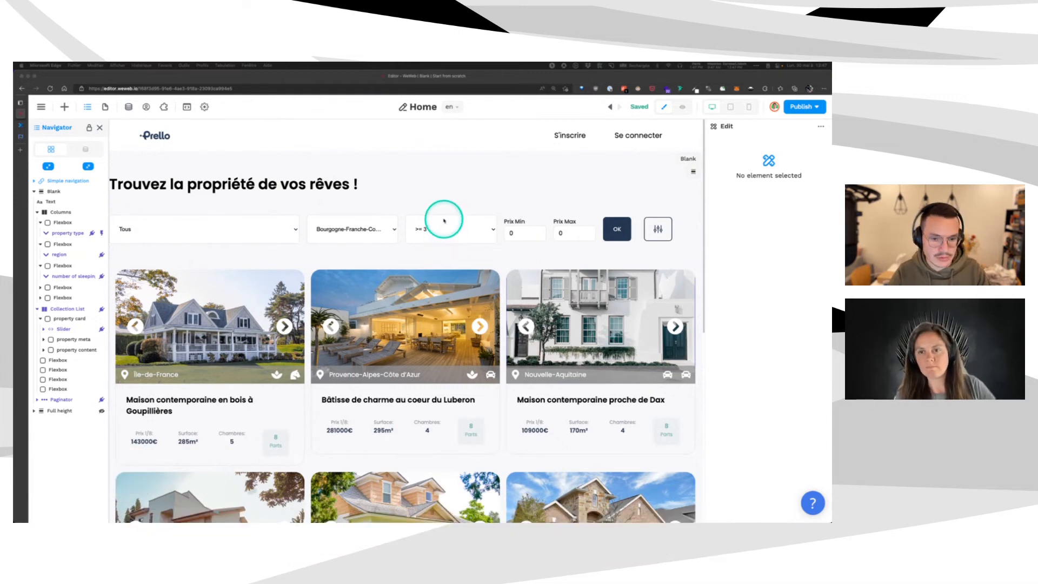
left_click(444, 185)
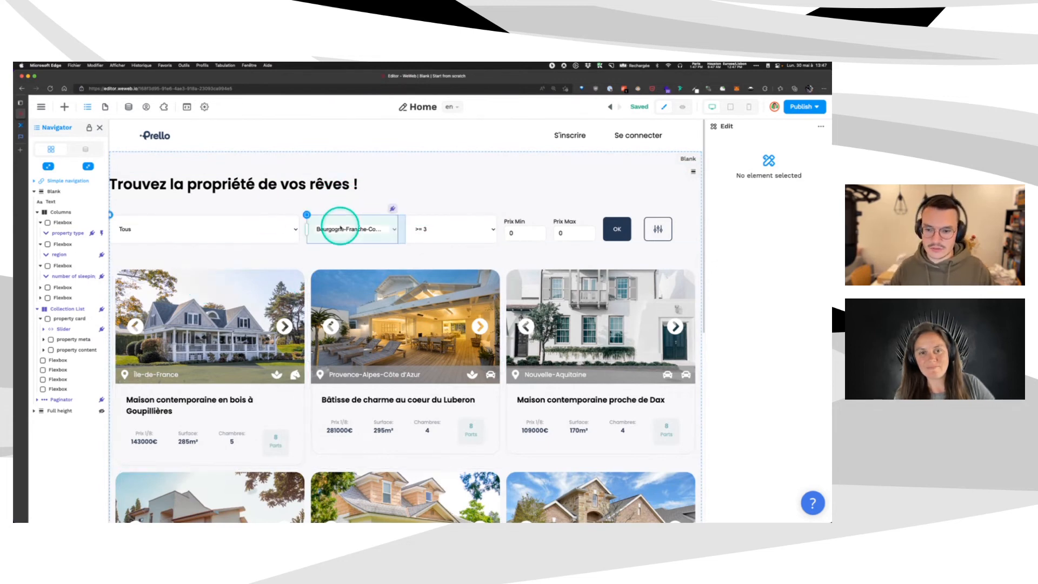
left_click(123, 108)
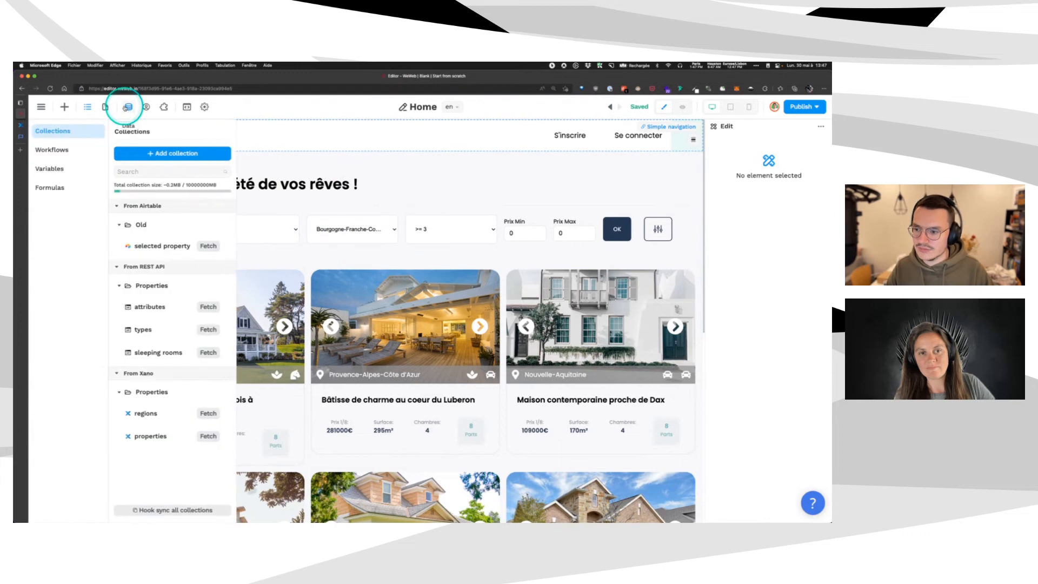
left_click(154, 435)
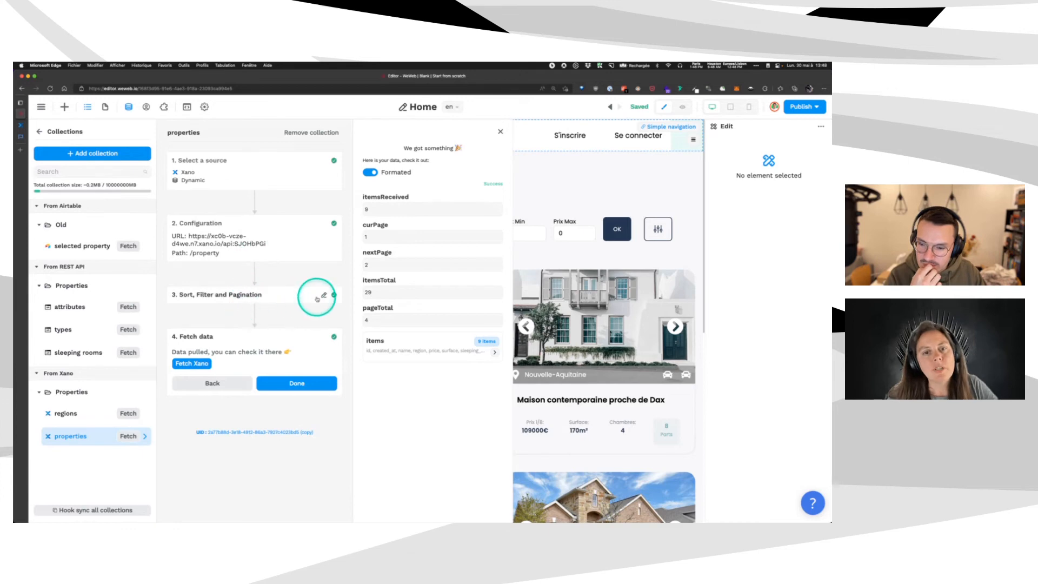
left_click(424, 349)
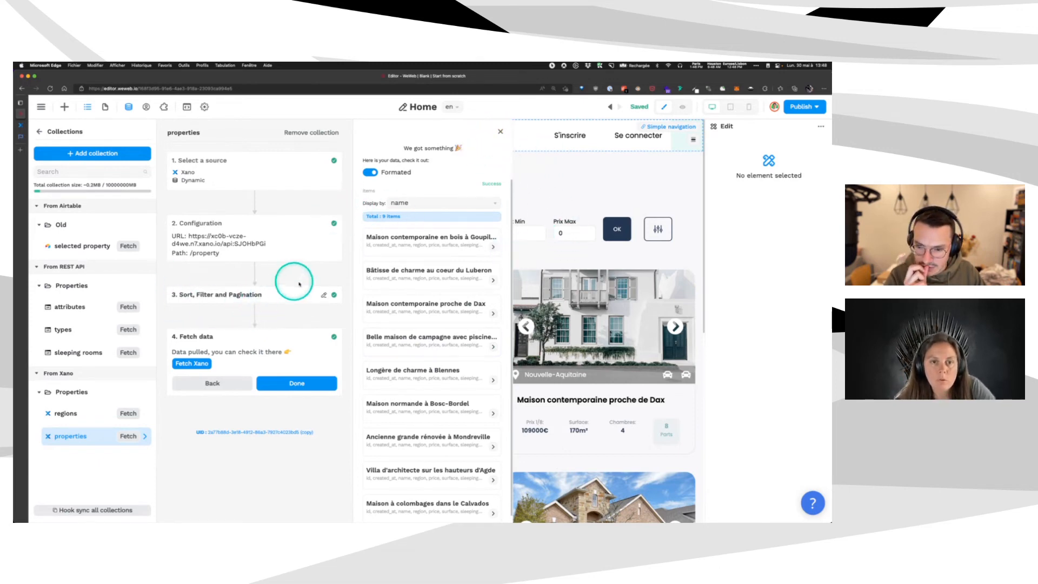
left_click(502, 132)
Inspect the paginator below the property cards, view the listing page in preview mode and return to editing.
scroll(278, 366, "down", 5)
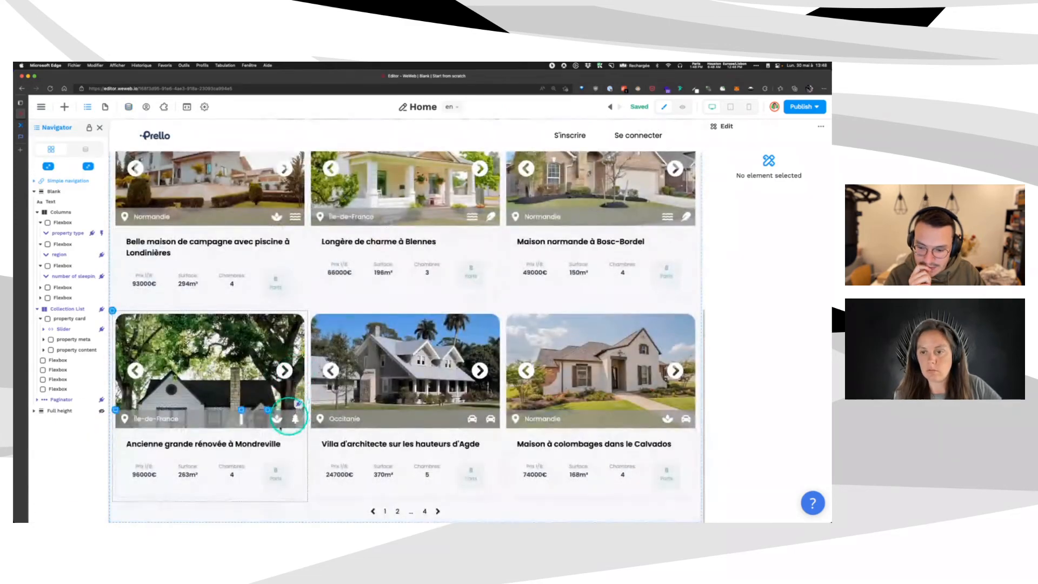
left_click(250, 515)
scroll(324, 324, "up", 6)
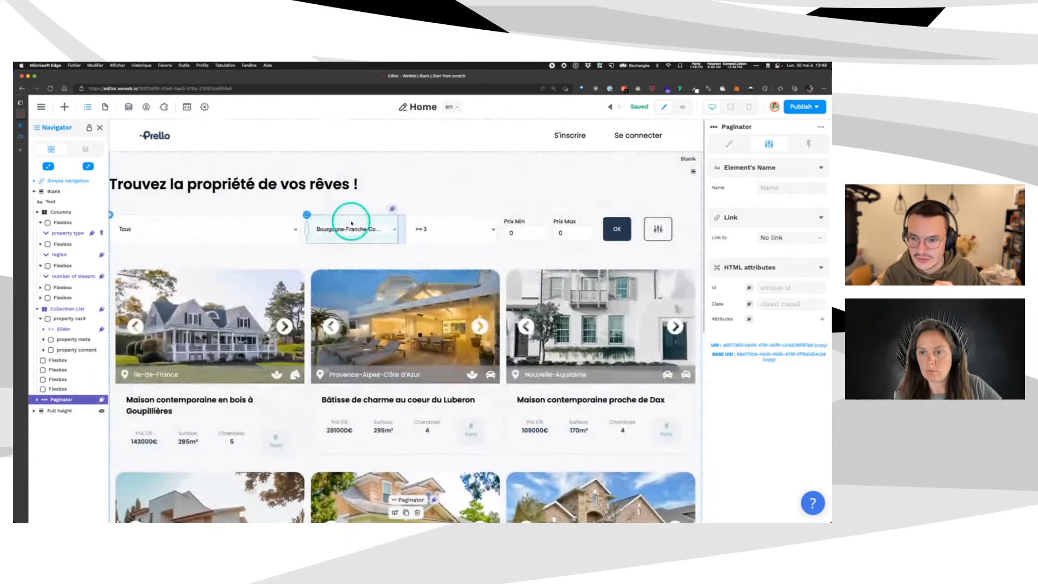
left_click(389, 190)
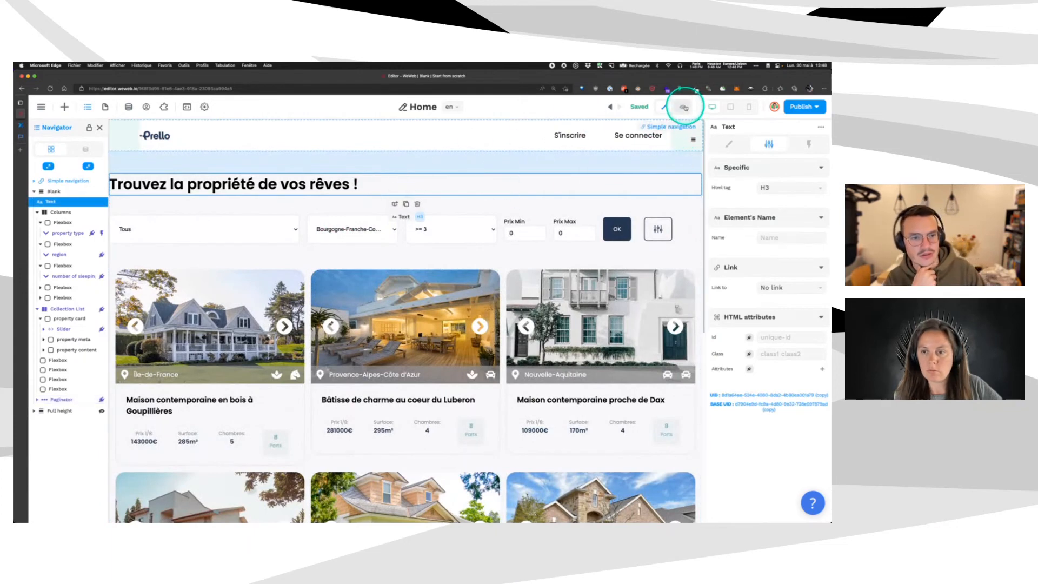
key("super+p")
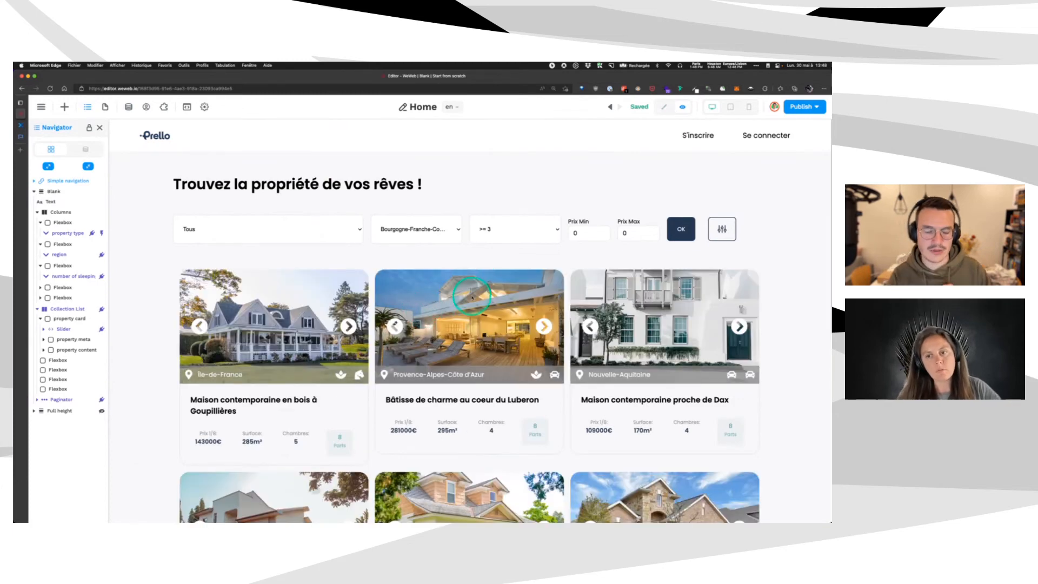
left_click(663, 110)
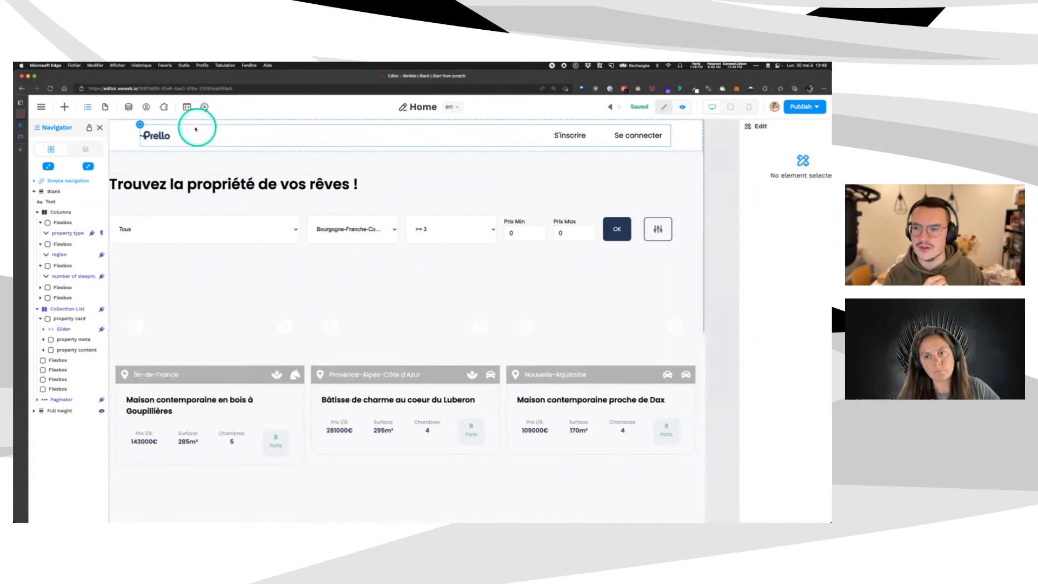
Examine the ID filter and its formula in the old Airtable collection "selected property".
left_click(125, 110)
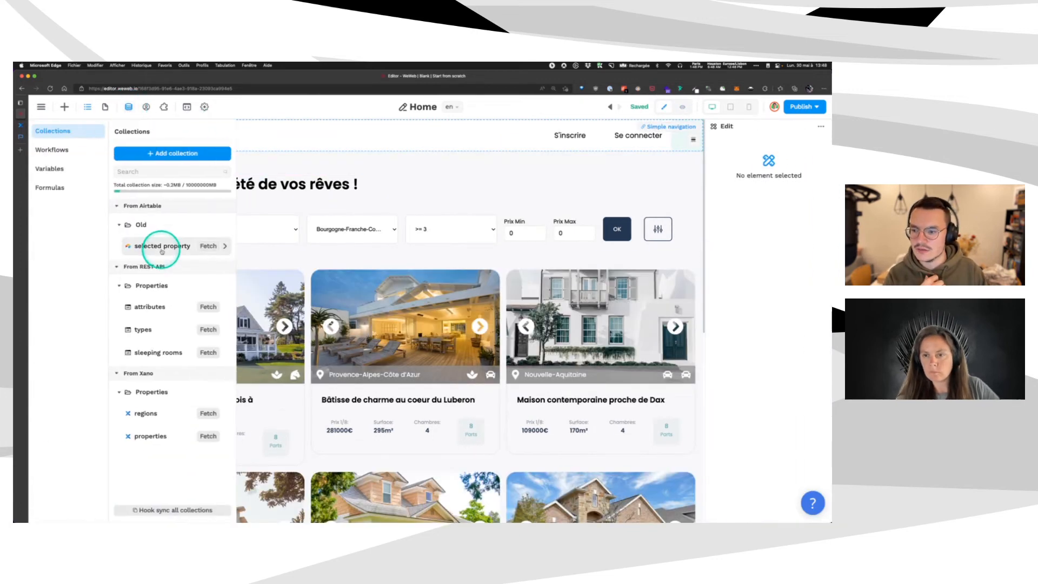
left_click(162, 250)
left_click(252, 313)
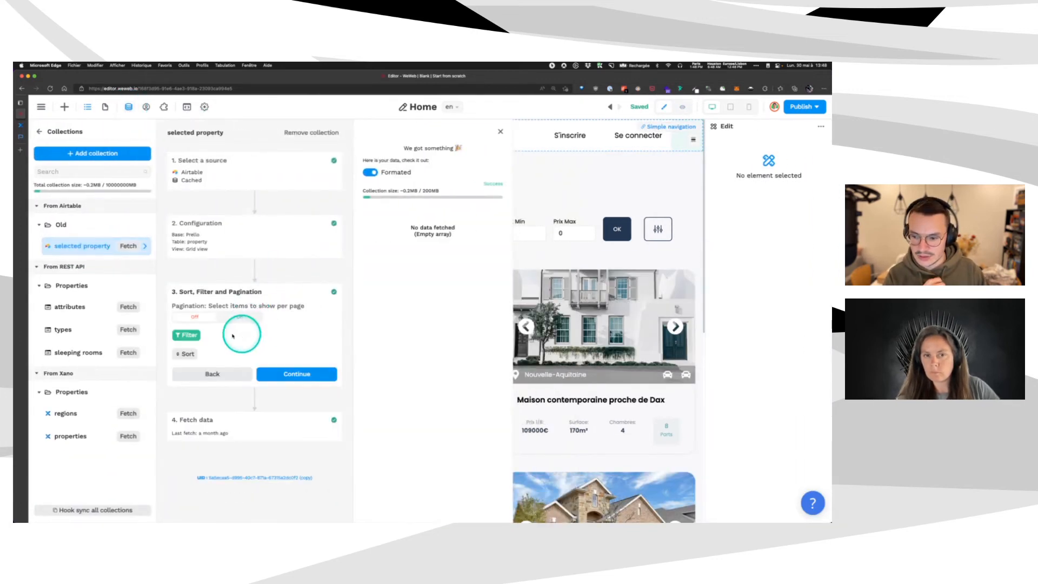
left_click(189, 335)
left_click(359, 352)
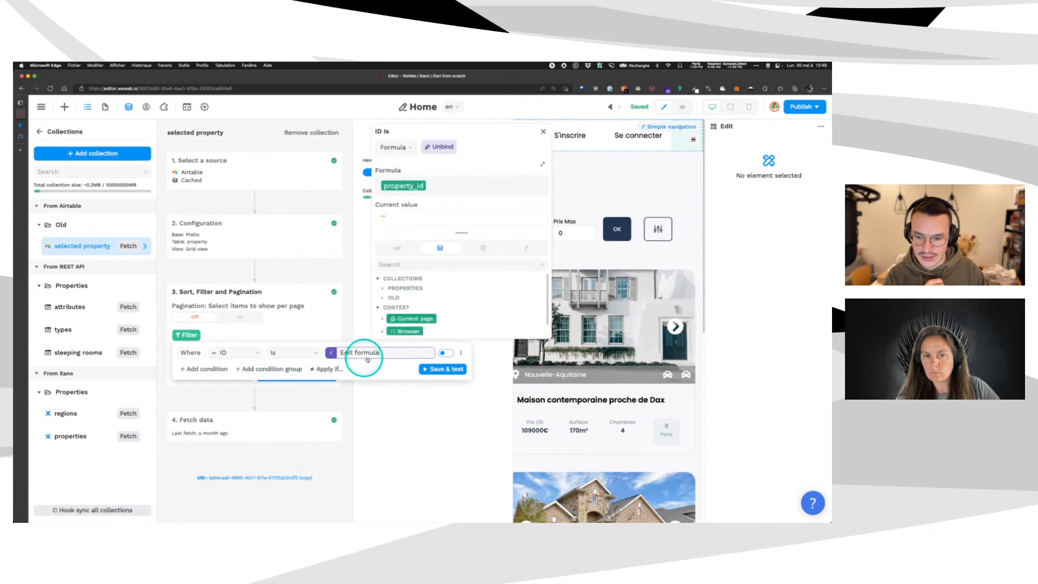
left_click(544, 131)
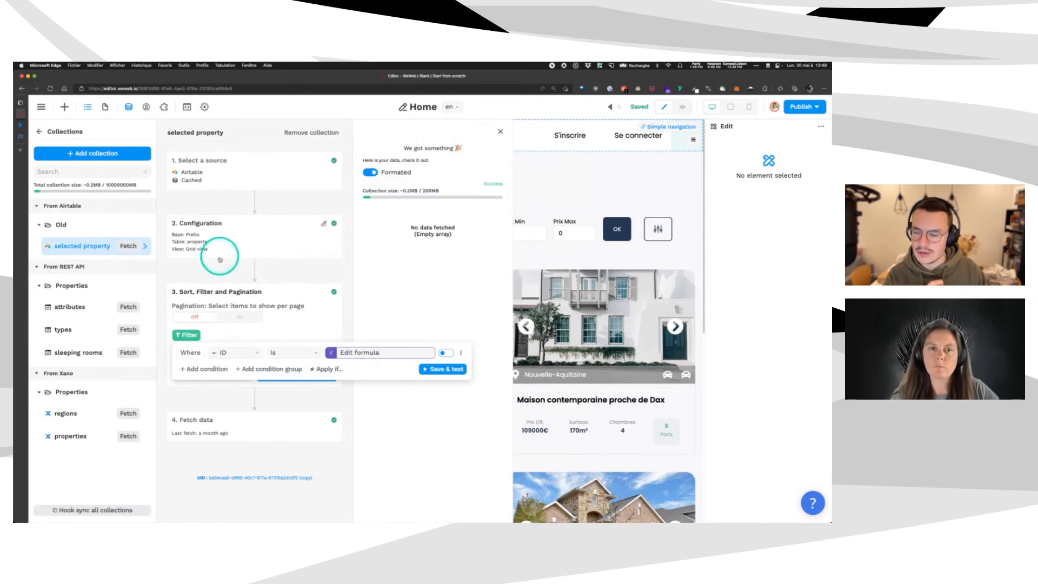
left_click(316, 268)
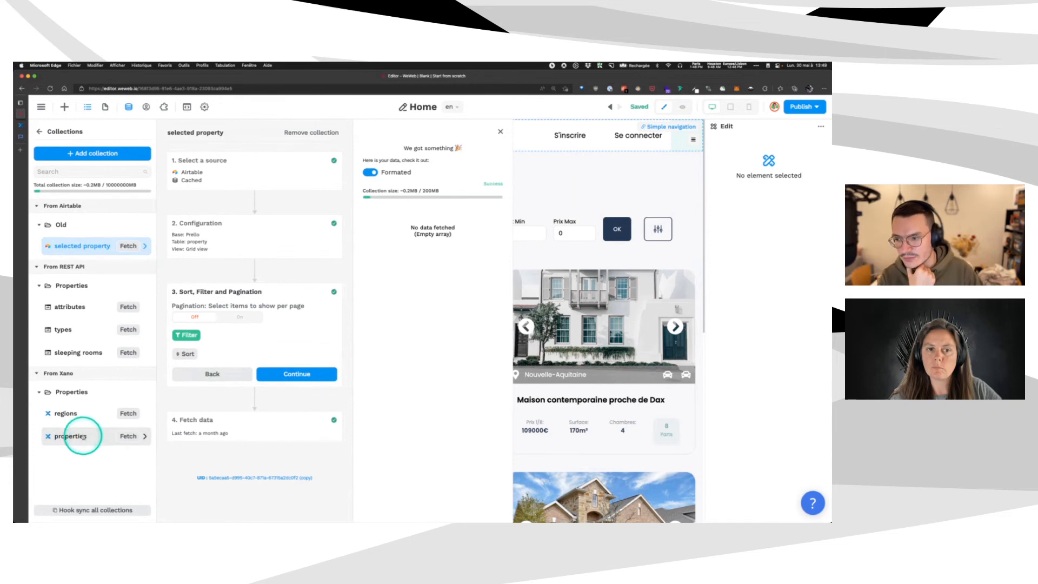
left_click(184, 334)
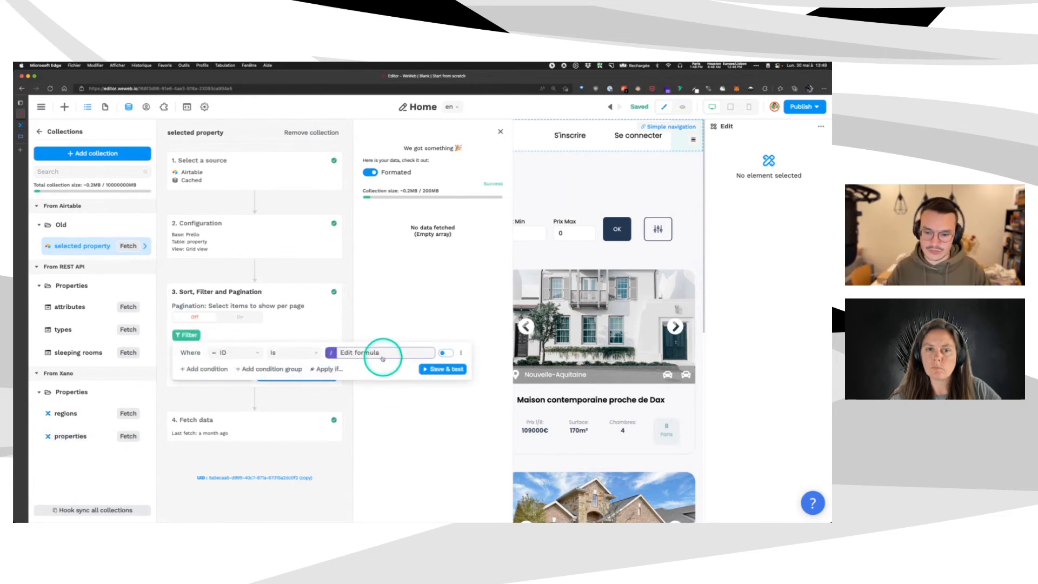
left_click(383, 355)
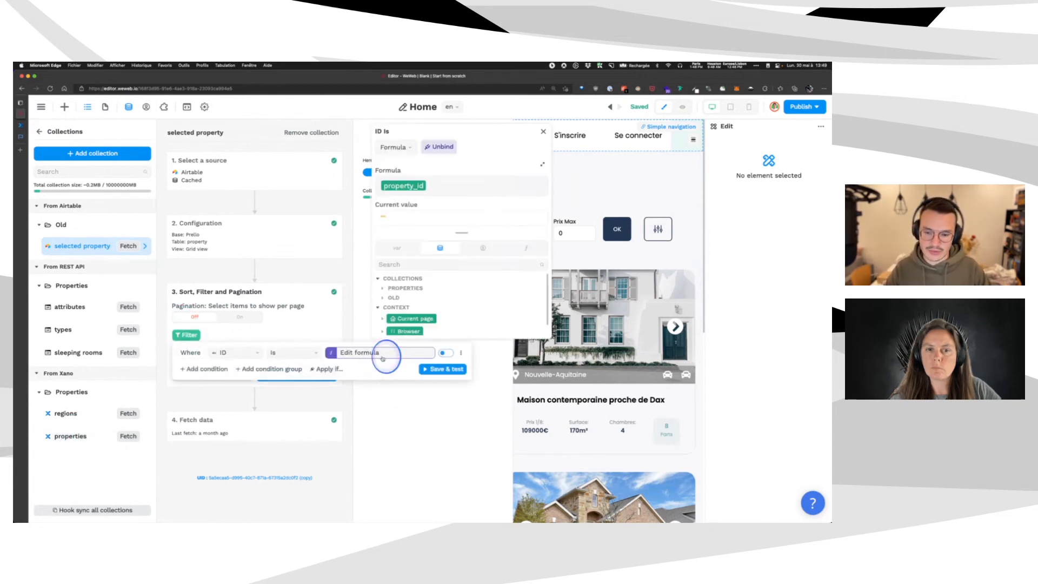
left_click(543, 131)
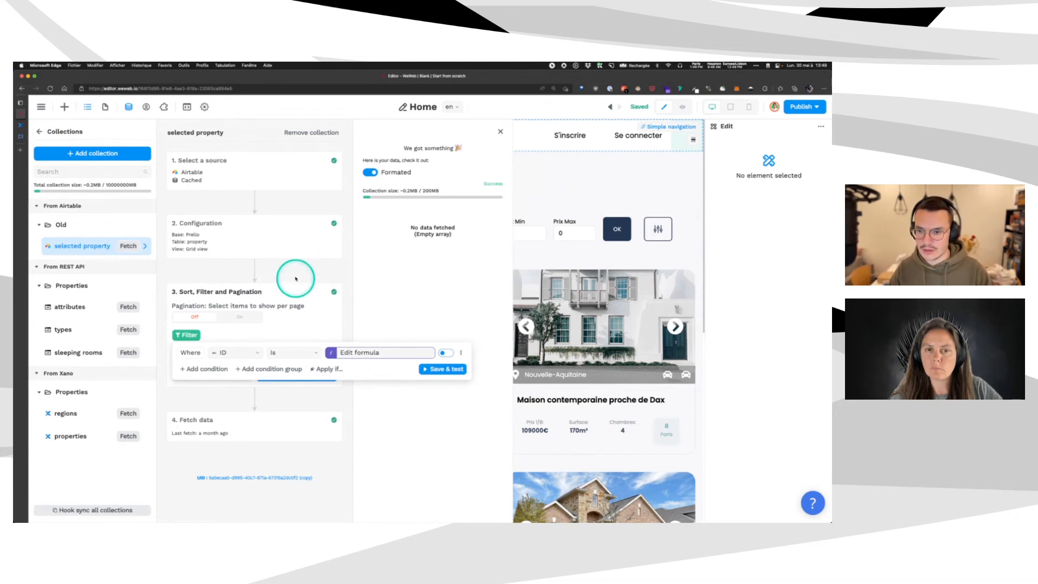
left_click(297, 252)
Delete the old Airtable collection "selected property" and return to the page canvas.
left_click(301, 132)
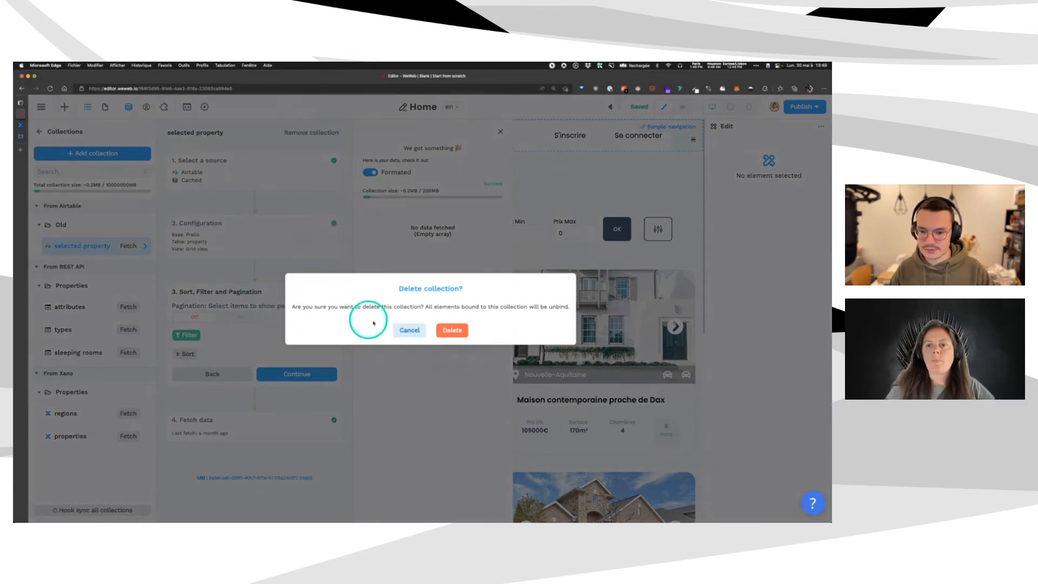
left_click(452, 330)
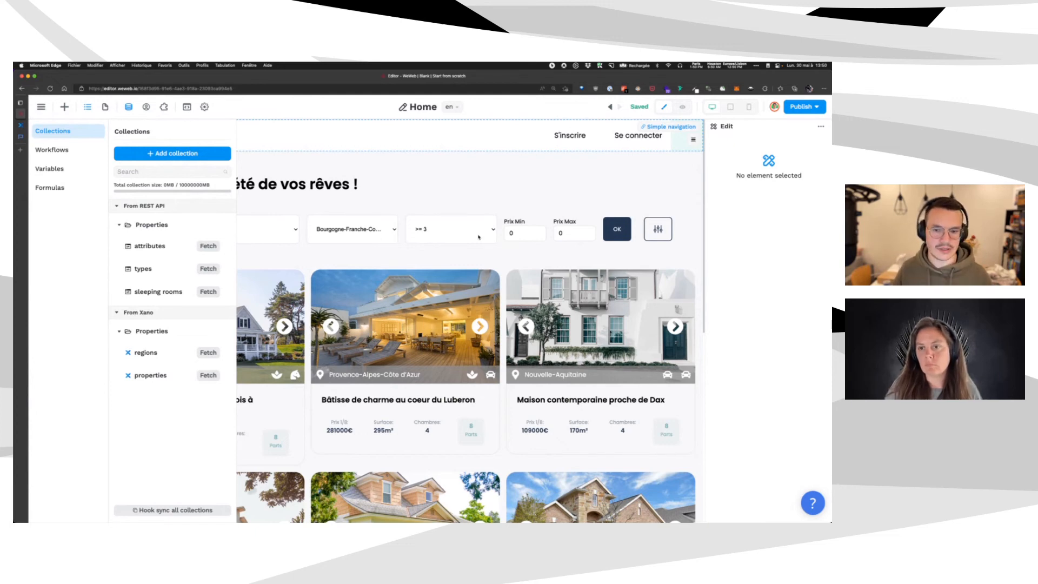
left_click(479, 236)
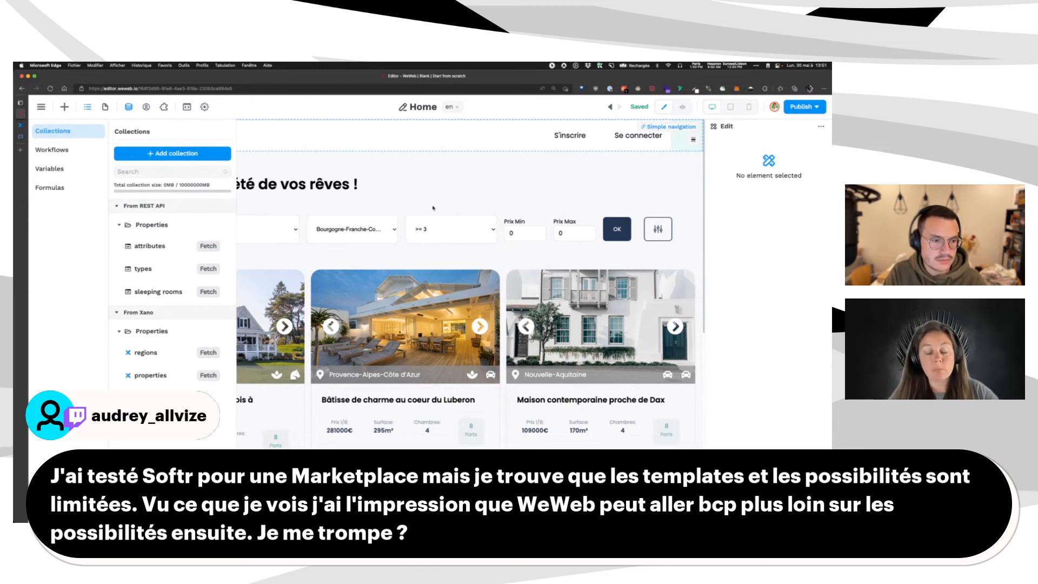
left_click(433, 208)
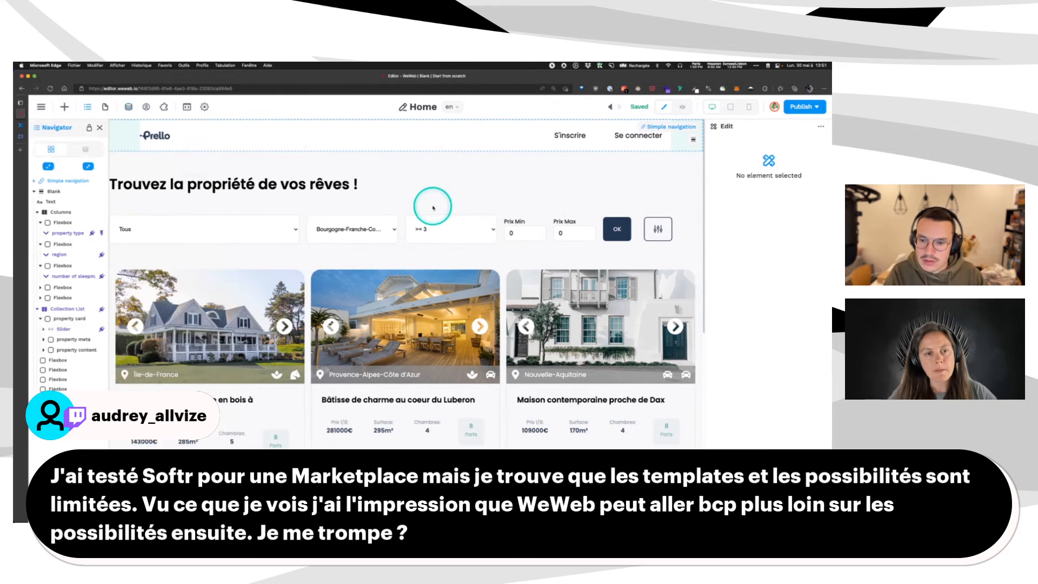
left_click(376, 257)
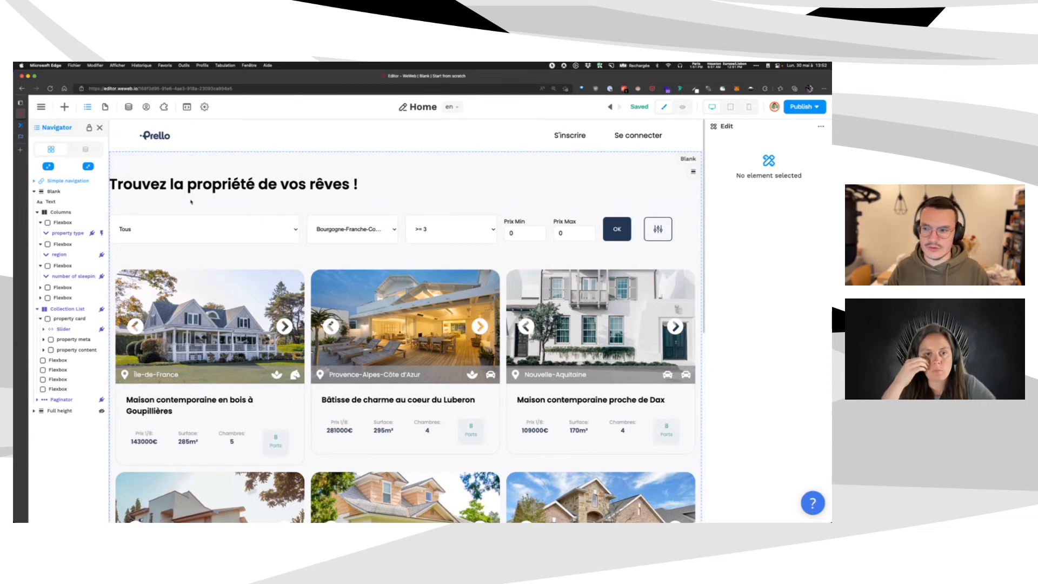
Create a dynamic REST API collection named "selected property" in the Properties folder and paste the copied endpoint address as its GET URL.
left_click(128, 108)
left_click(155, 150)
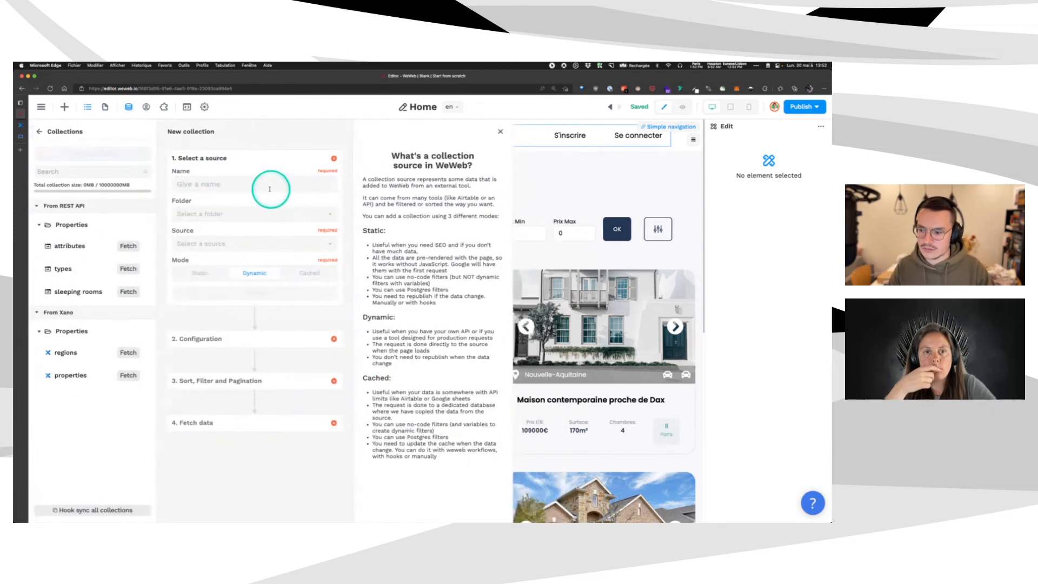
left_click(259, 185)
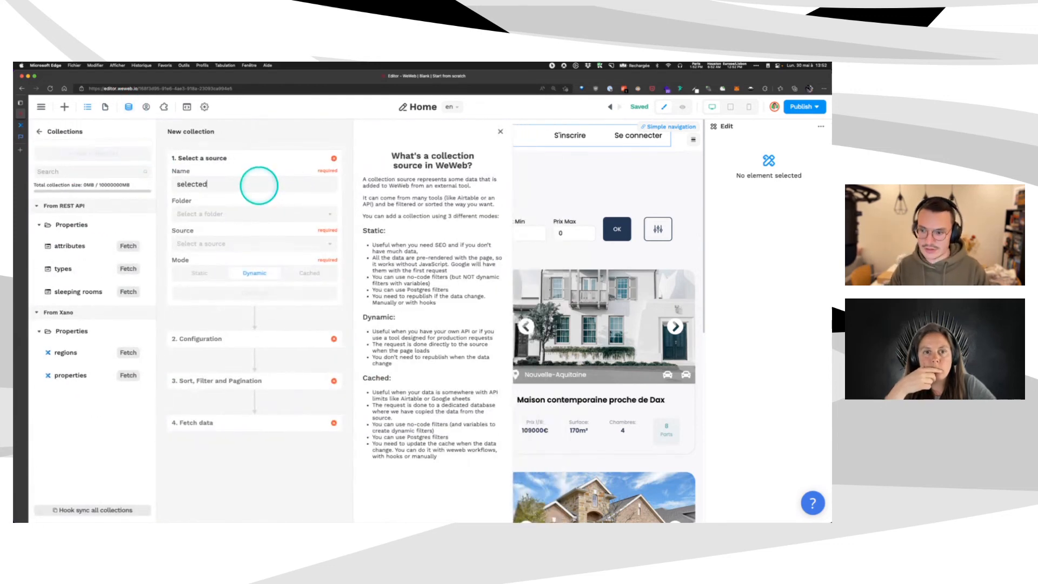
type("selected property")
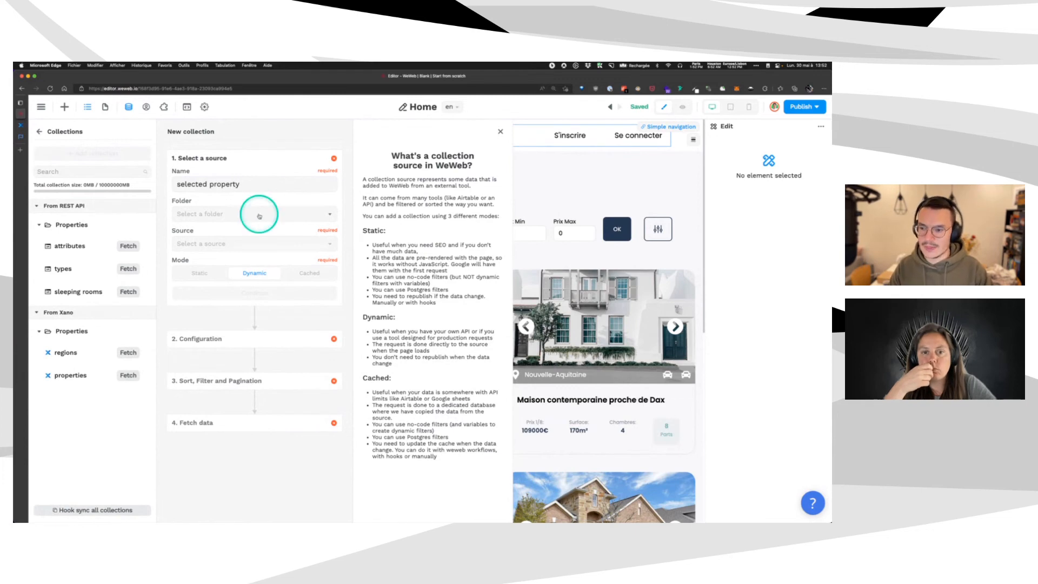
left_click(259, 216)
left_click(231, 242)
left_click(221, 245)
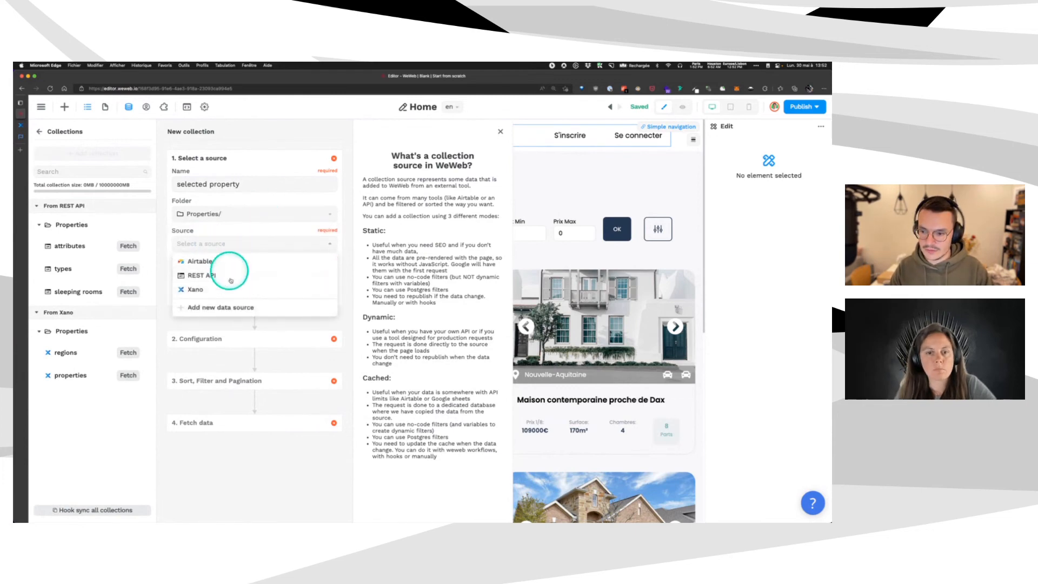
left_click(230, 277)
left_click(252, 293)
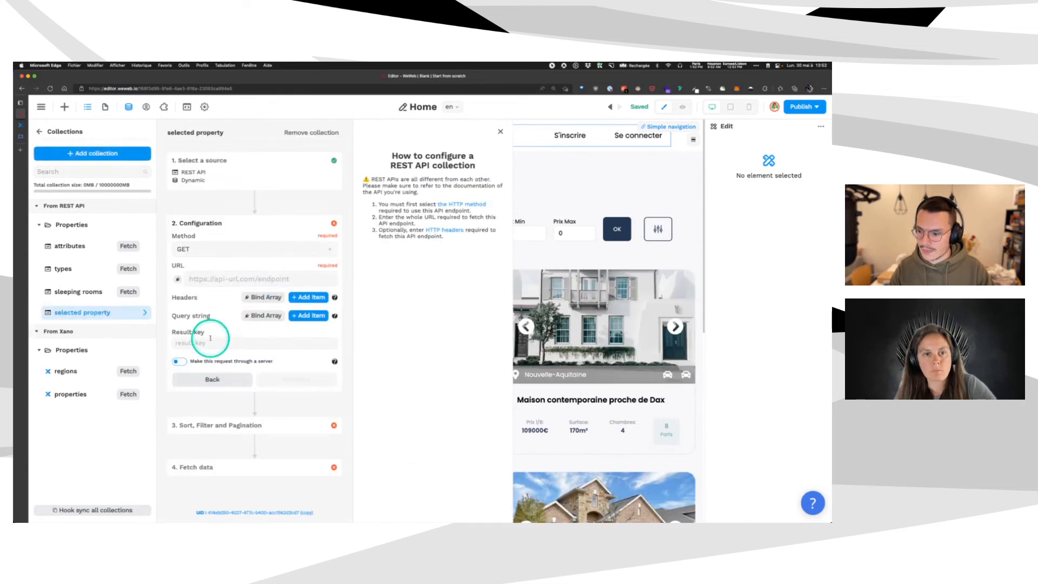
left_click(231, 279)
key("super+v")
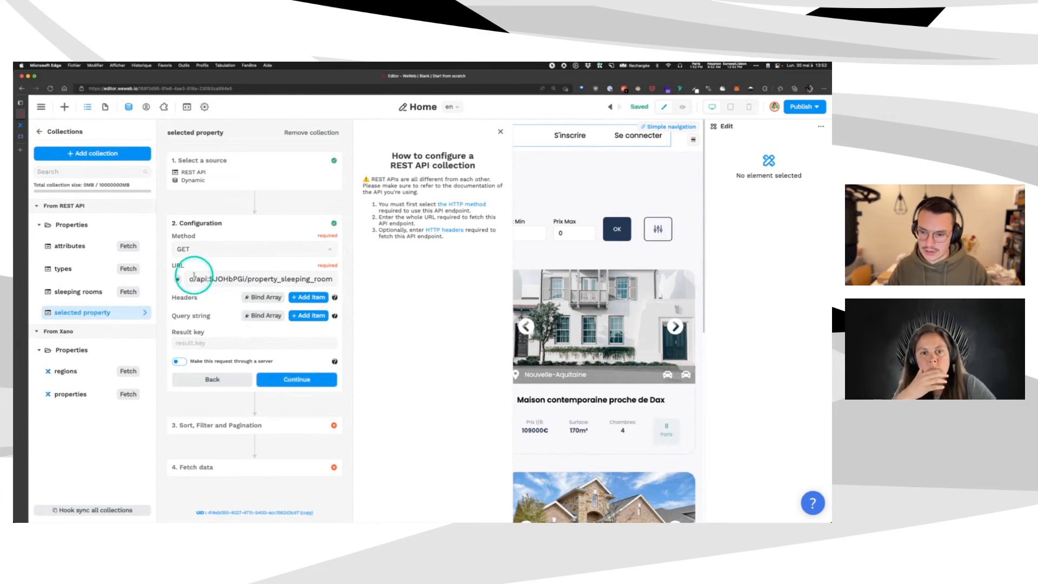
Switch to Xano and add a CRUD GET endpoint property/{property_id} for the property table in the default API group.
mouse_move(20, 127)
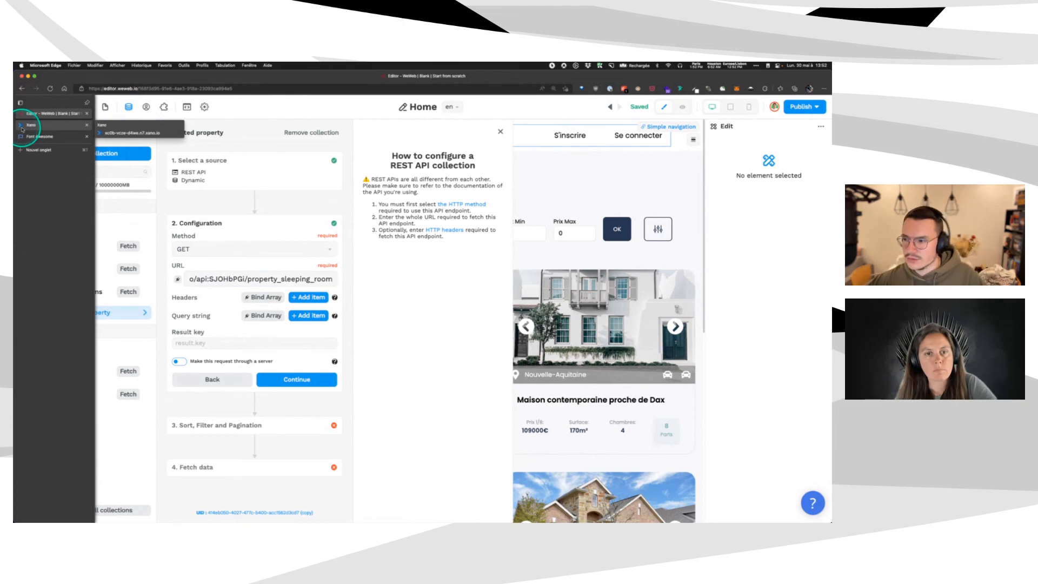
left_click(27, 125)
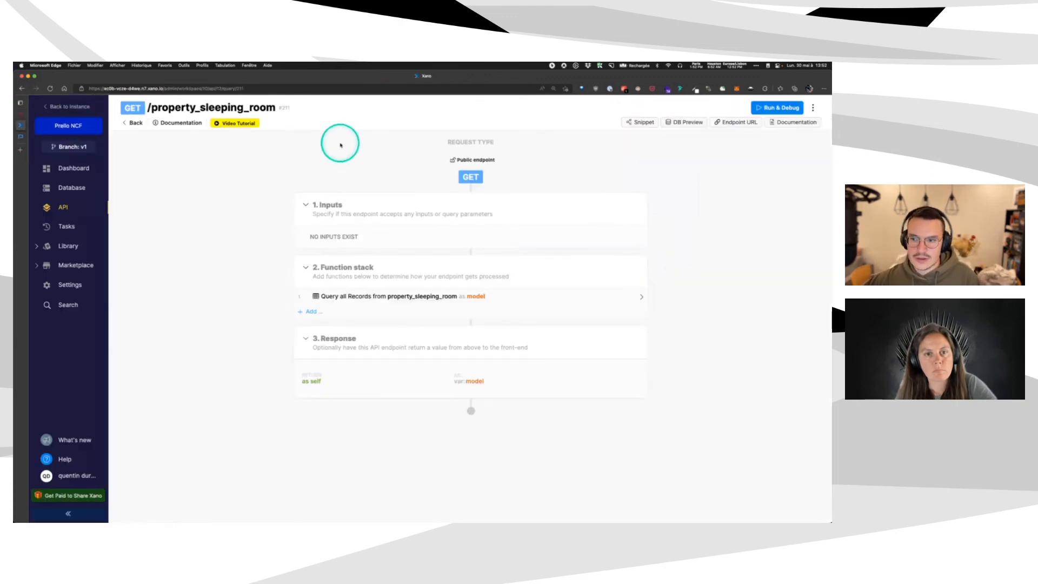
left_click(58, 206)
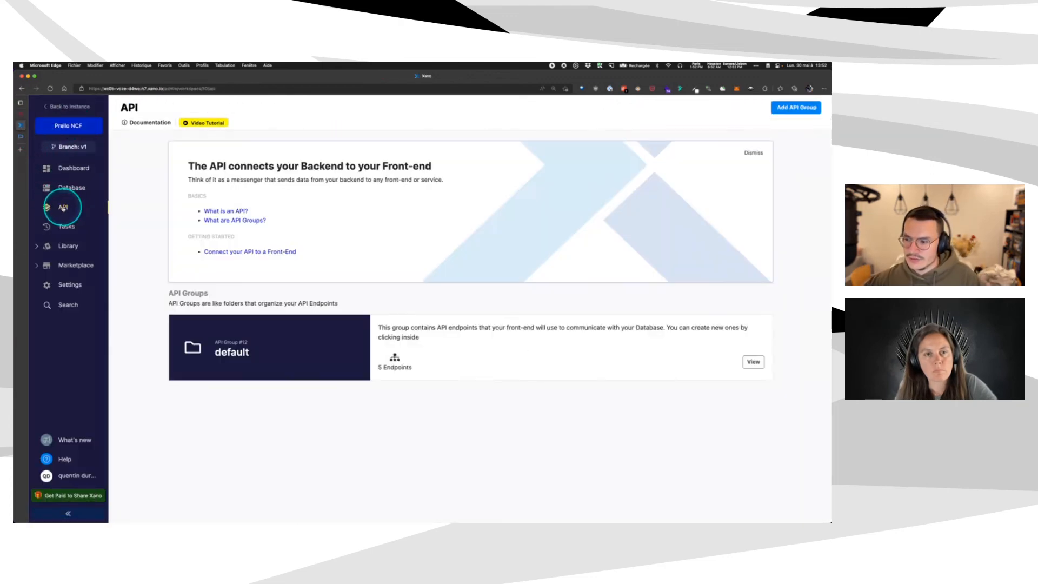
left_click(533, 345)
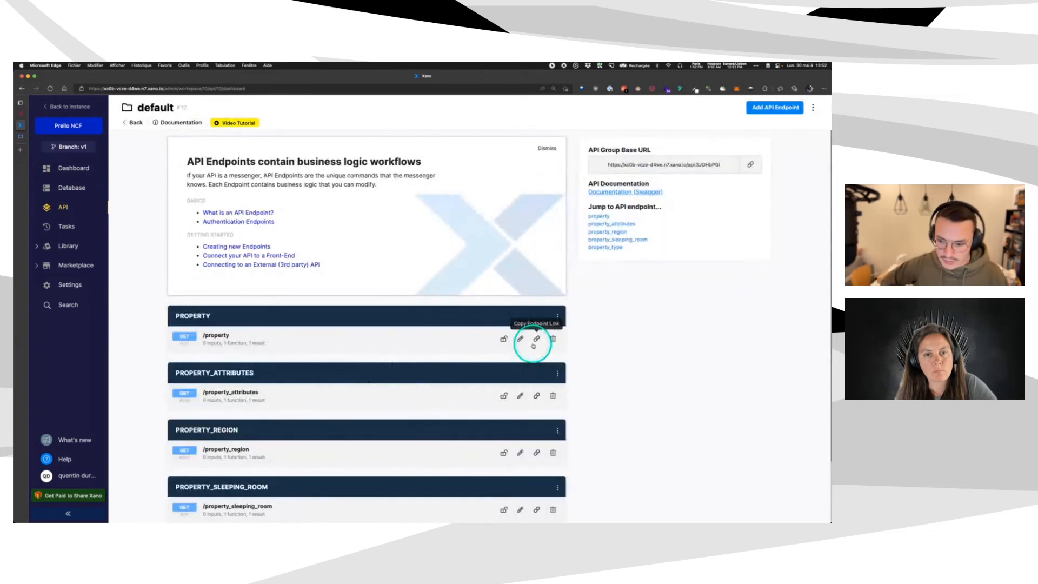
left_click(752, 107)
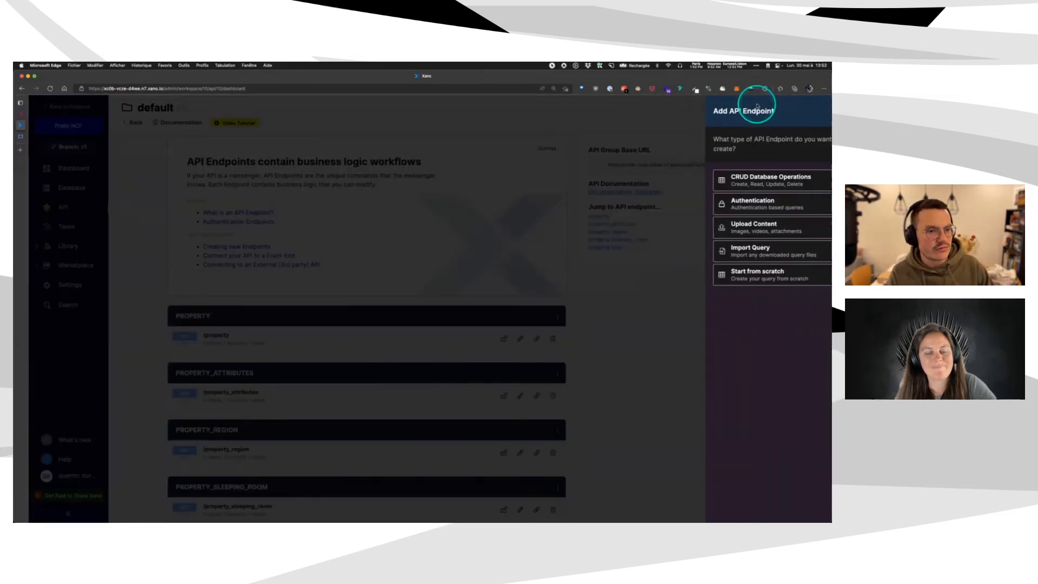
left_click(734, 176)
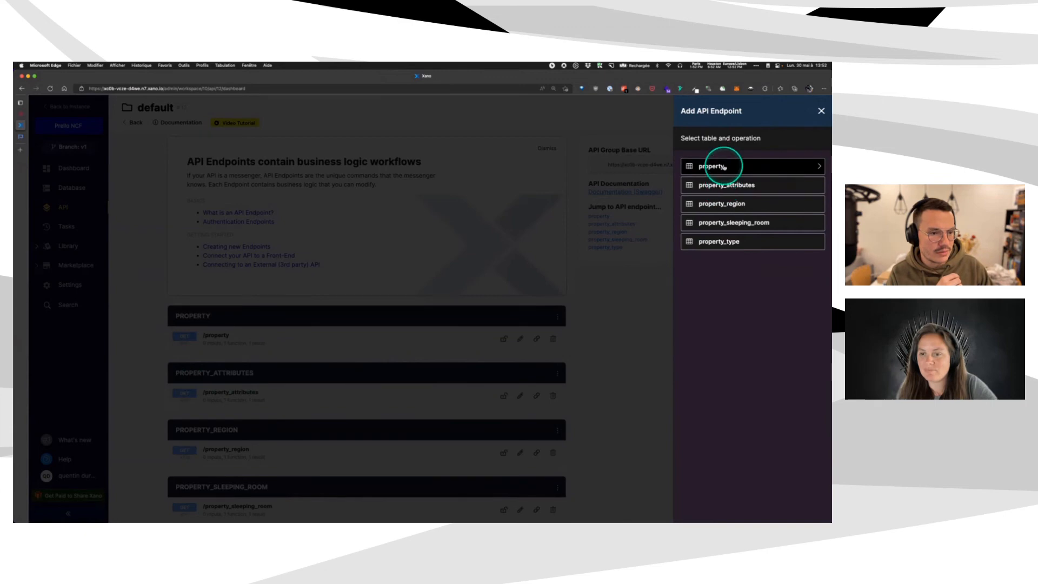
left_click(724, 168)
left_click(737, 197)
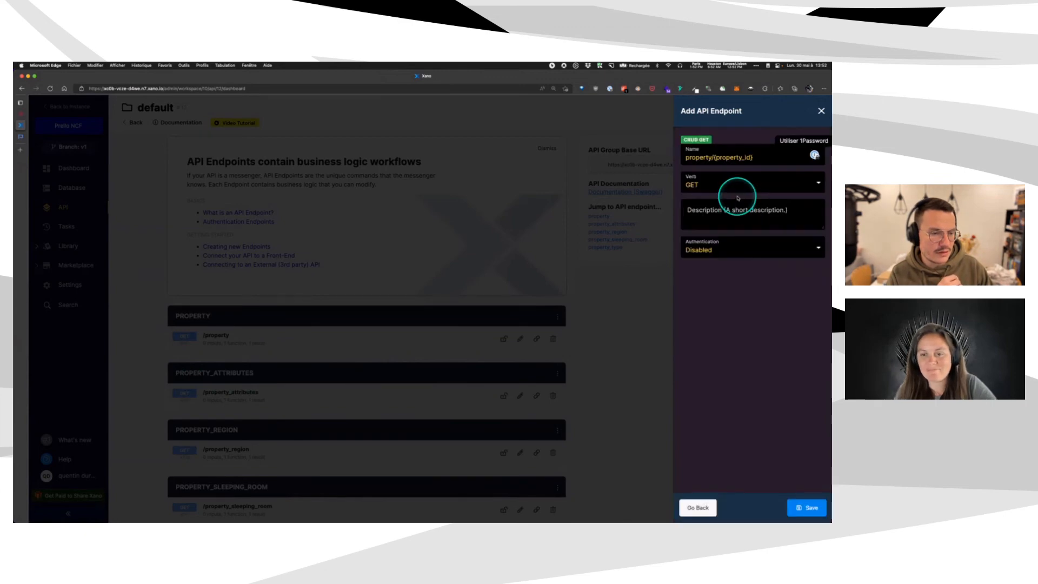
left_click(806, 508)
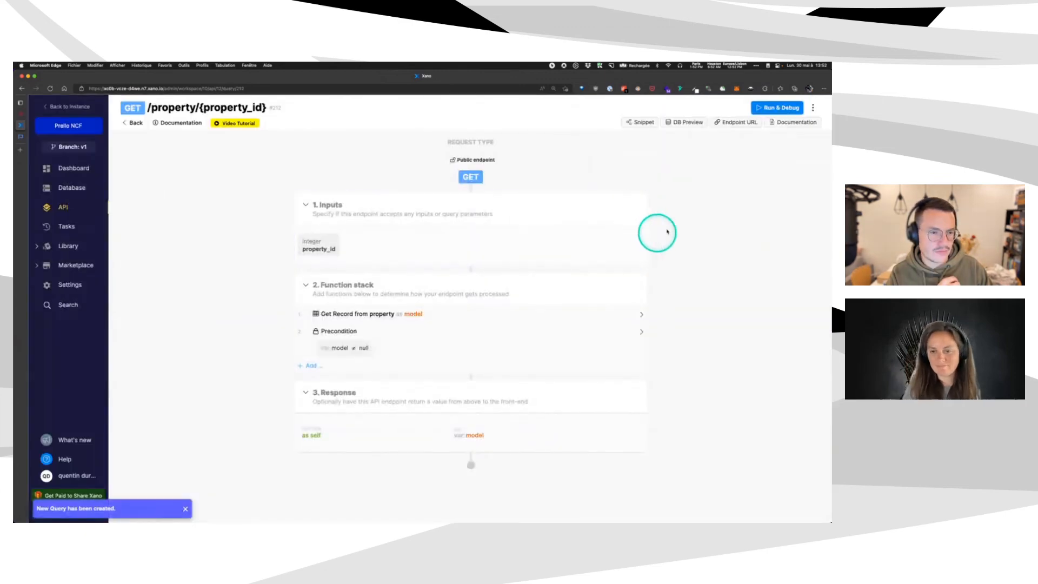
Copy the new endpoint's URL and test it in a new browser tab with 10 as the property ID, reviewing the JSON response.
left_click(735, 122)
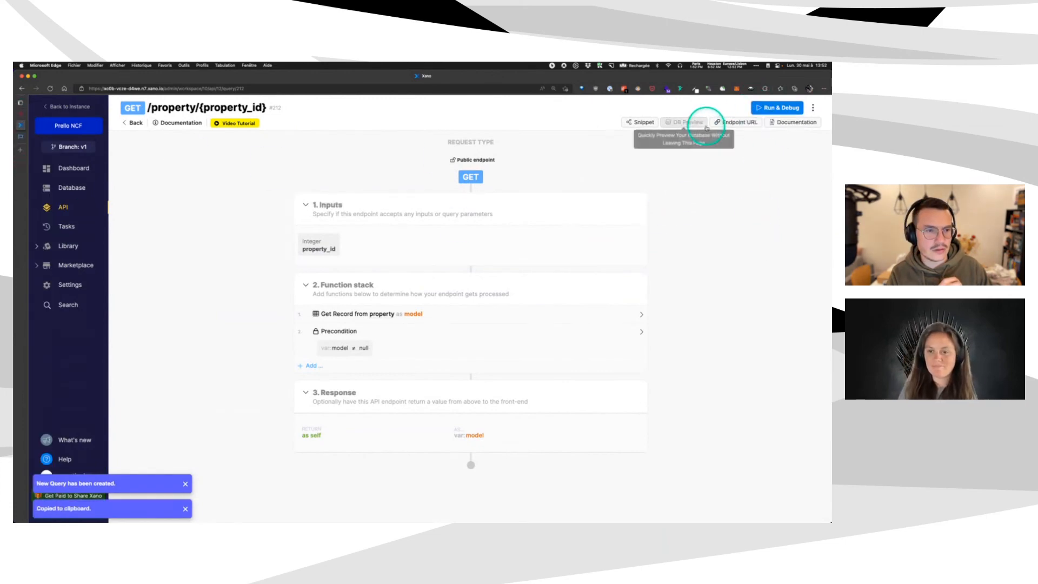
left_click(19, 150)
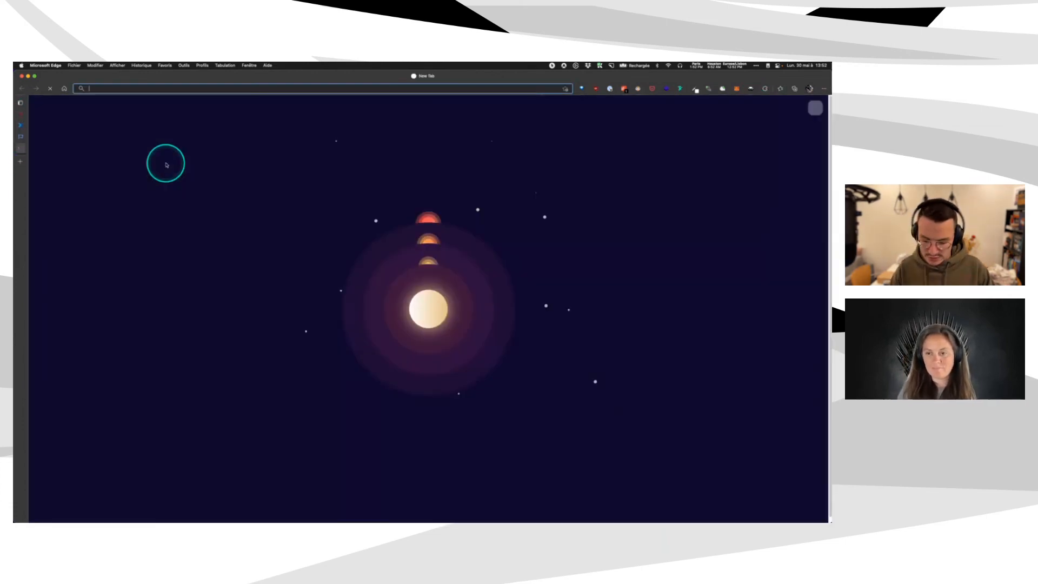
key("super+v")
key("BackSpace")
key("BackSpace")
key("BackSpace")
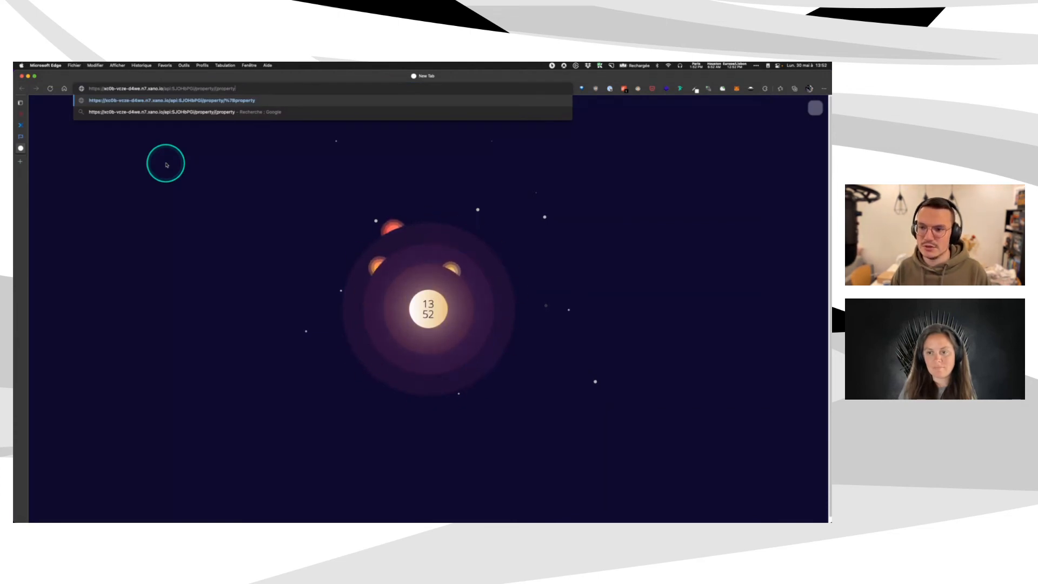
key("BackSpace")
key("BackSpace")
key("BackSpace")
type("1")
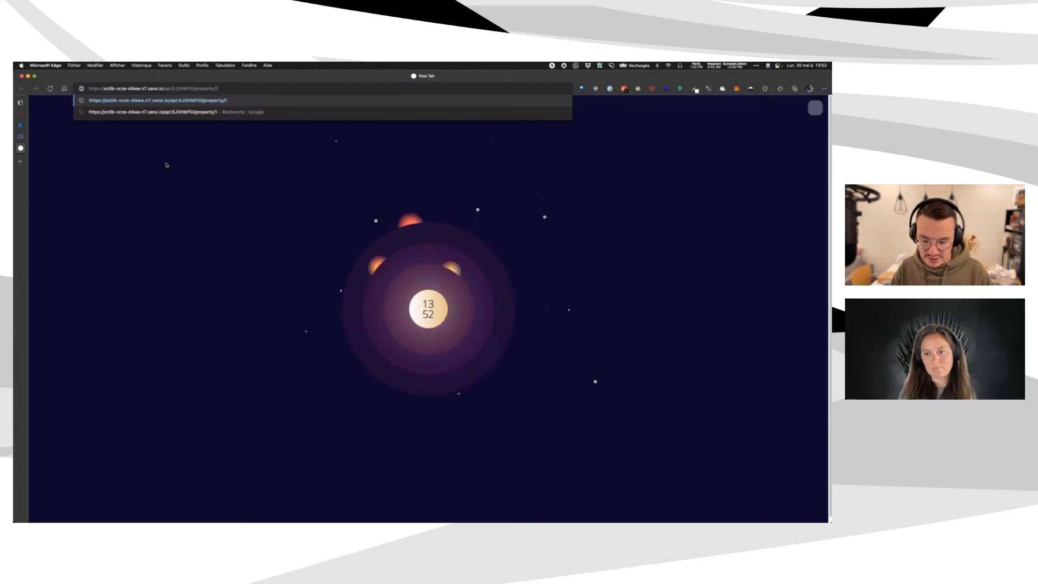
type("0")
key("Return")
left_click(161, 163)
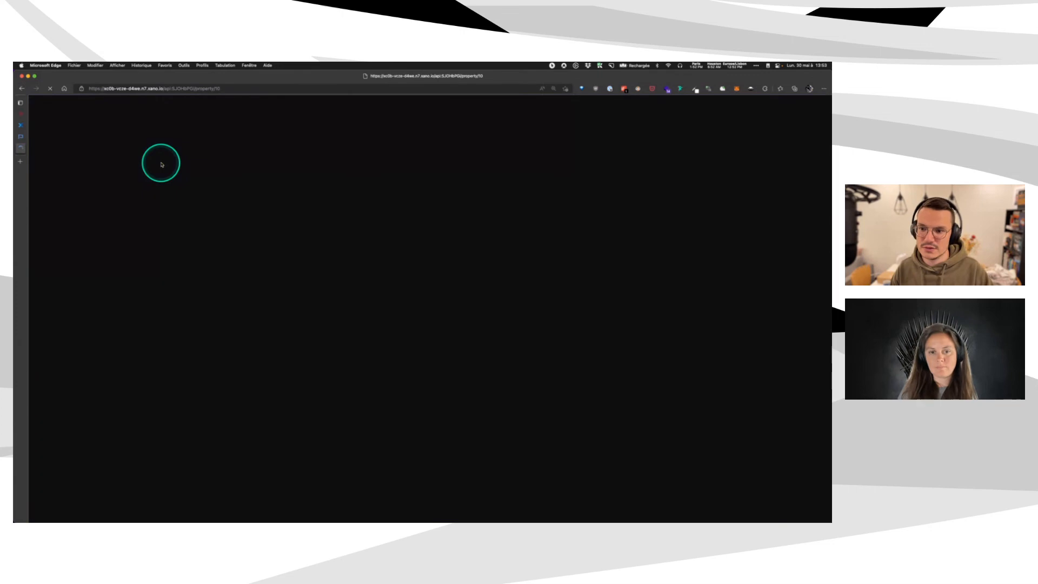
scroll(214, 391, "down", 5)
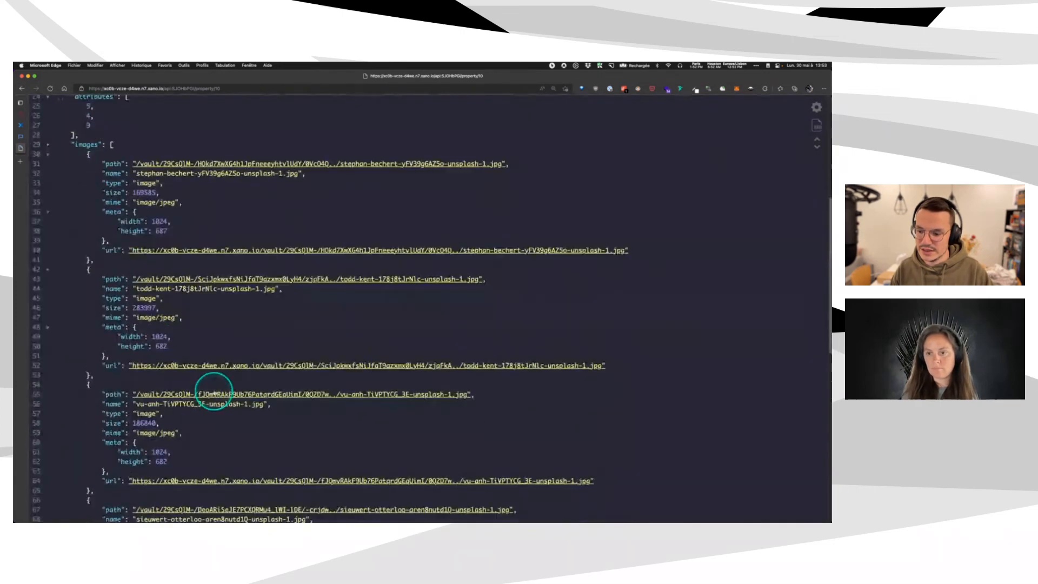
scroll(231, 424, "down", 10)
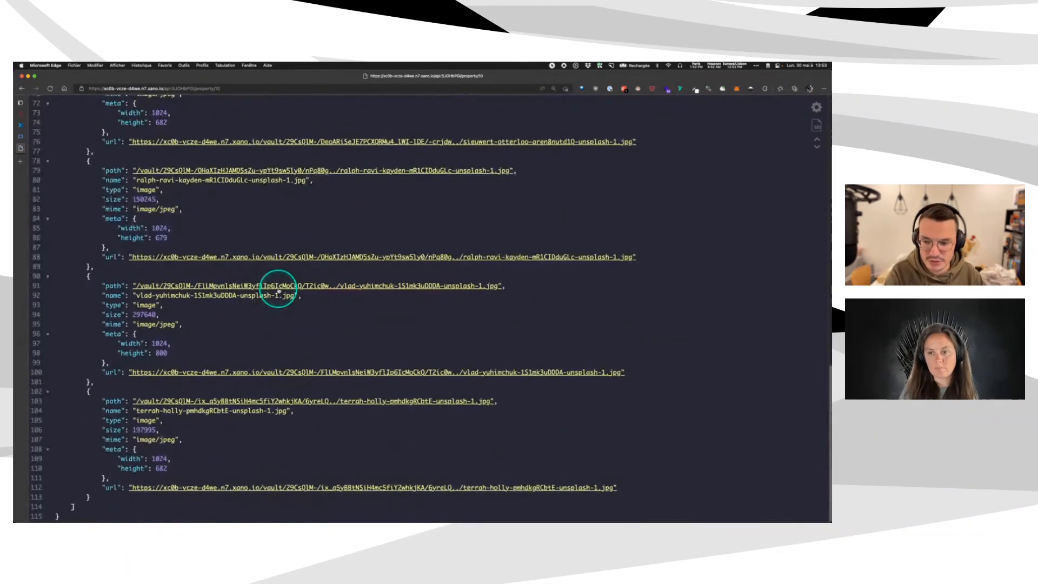
scroll(278, 291, "up", 15)
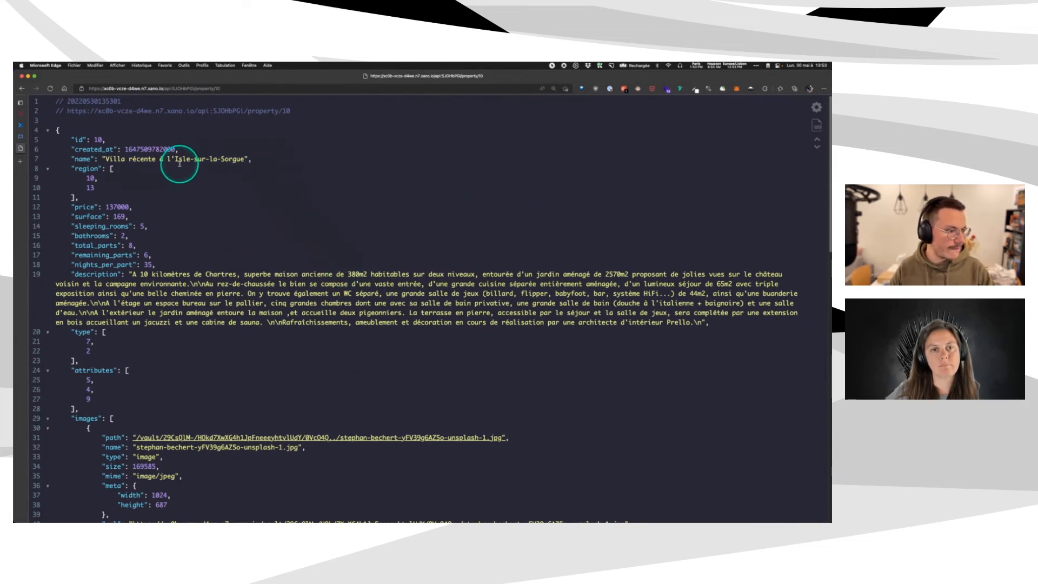
left_click(24, 113)
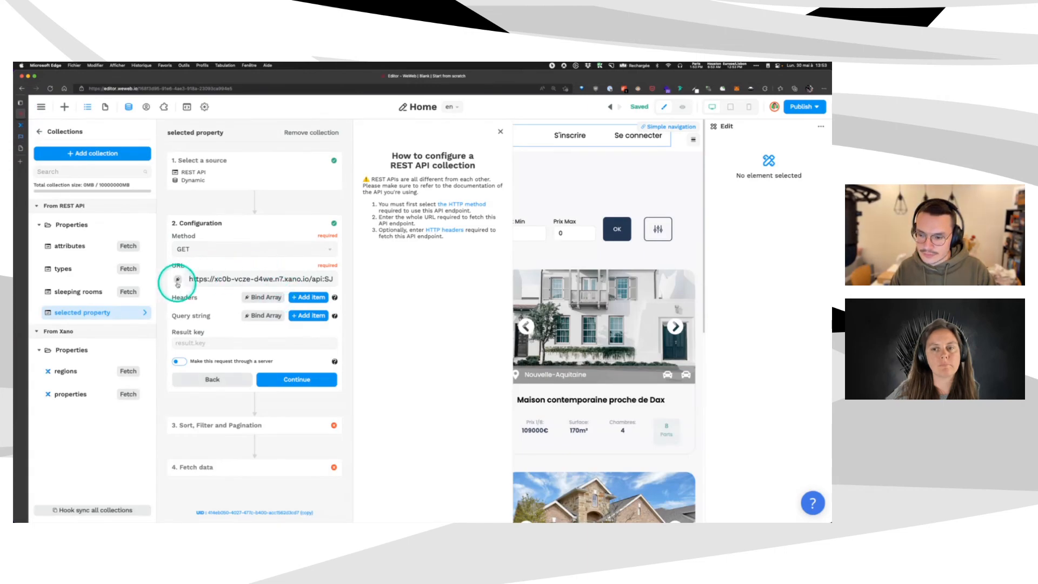
left_click(178, 280)
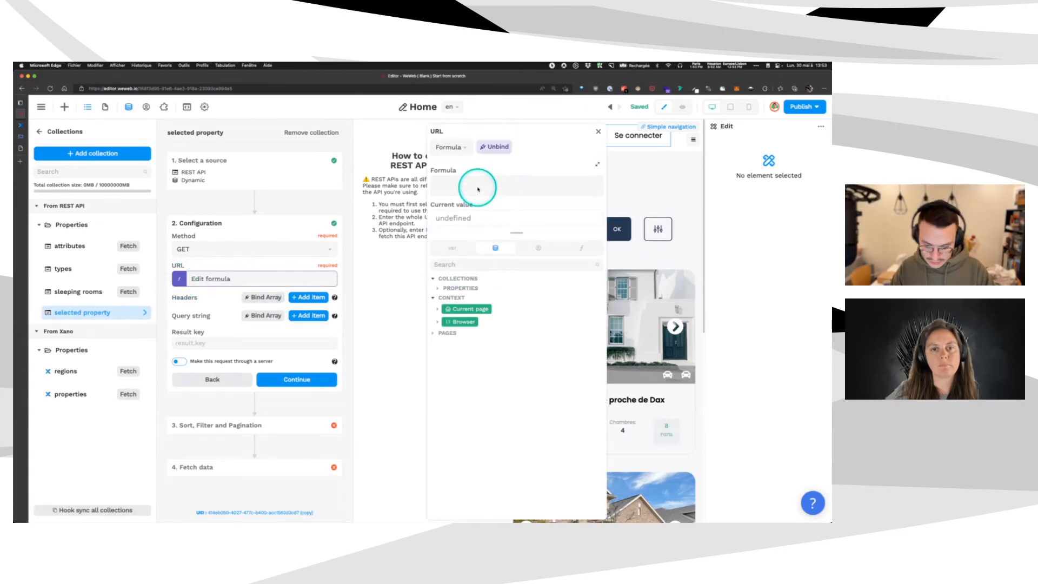
type("concatenate ( ")
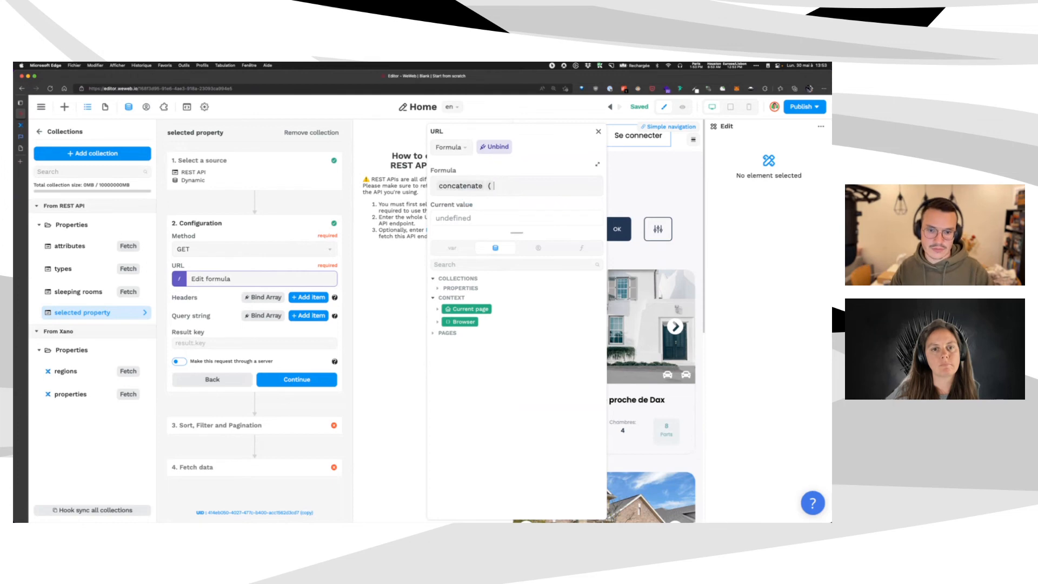
type("\"")
key("super+v")
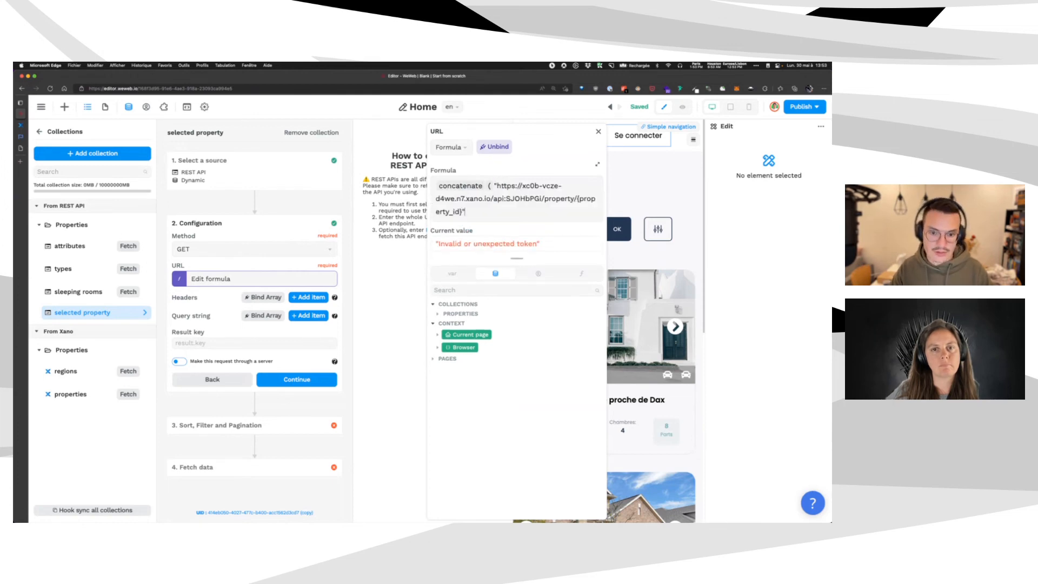
key("BackSpace")
key("BackSpace")
key("BackSpace")
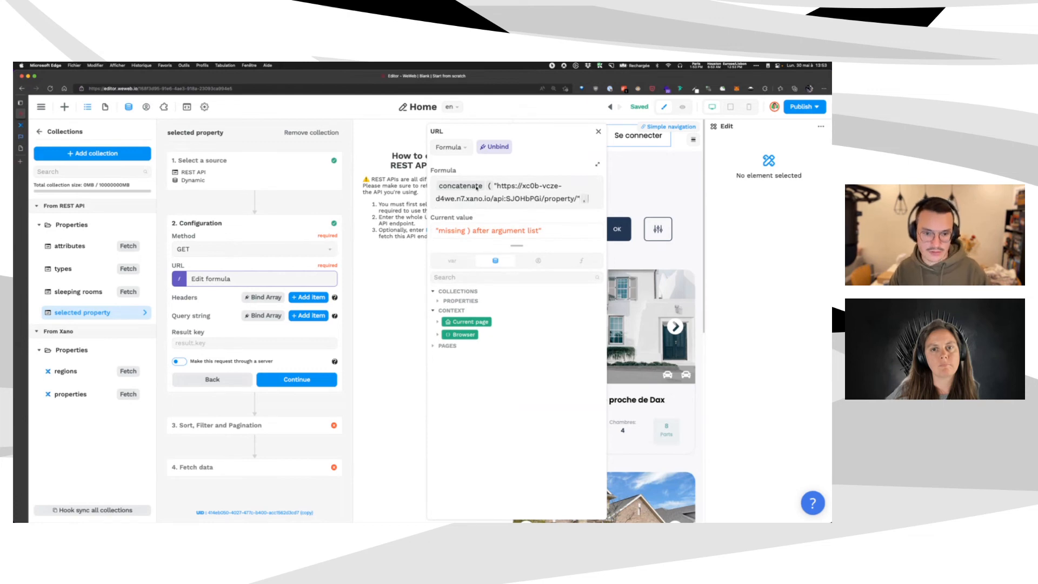
left_click(452, 261)
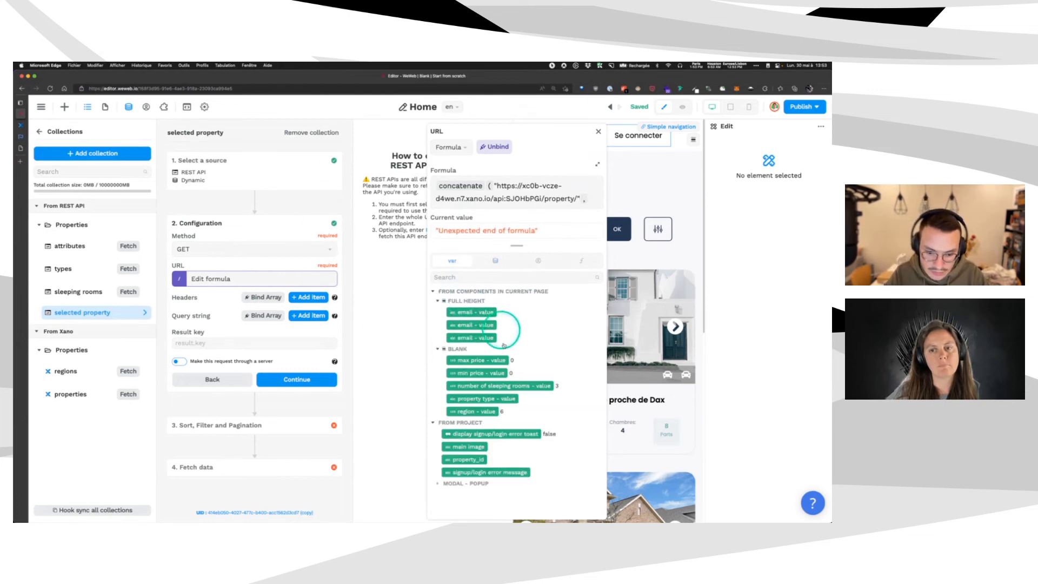
left_click(467, 461)
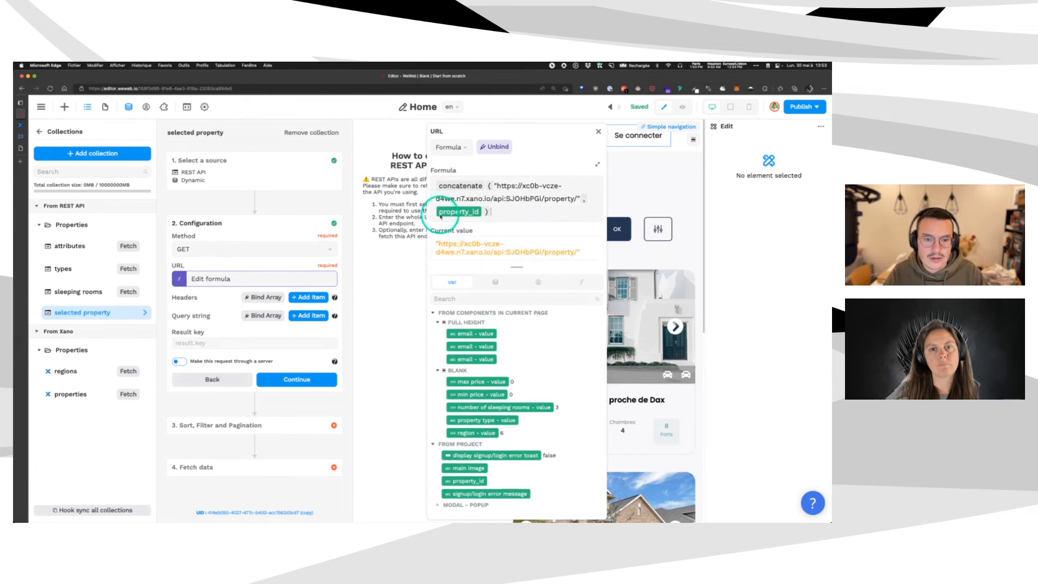
left_click(598, 132)
left_click(301, 378)
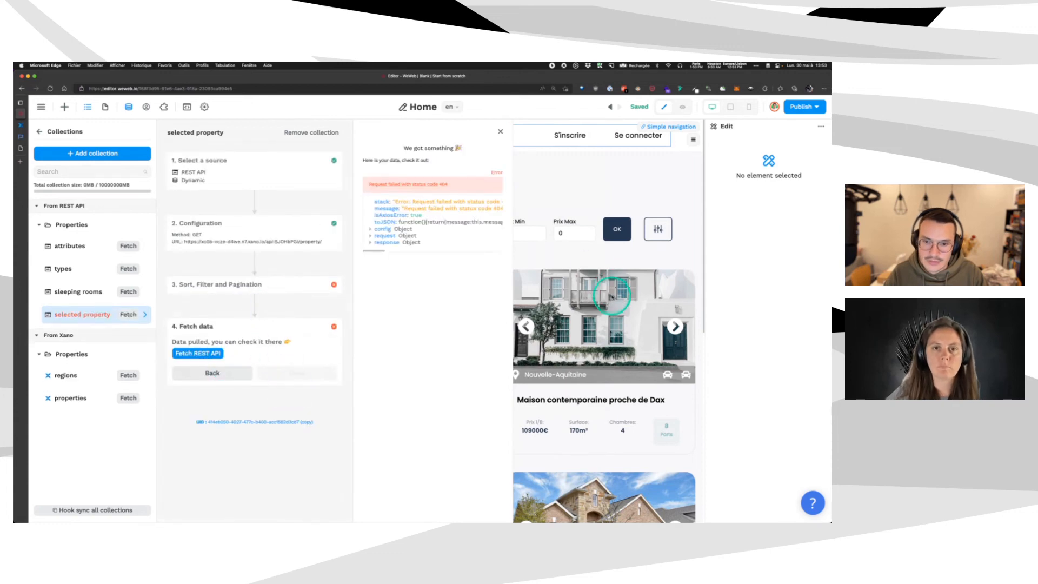
Close the collection setup and add an on-click workflow to the property card in the Home page's collection list.
left_click(611, 140)
left_click(682, 107)
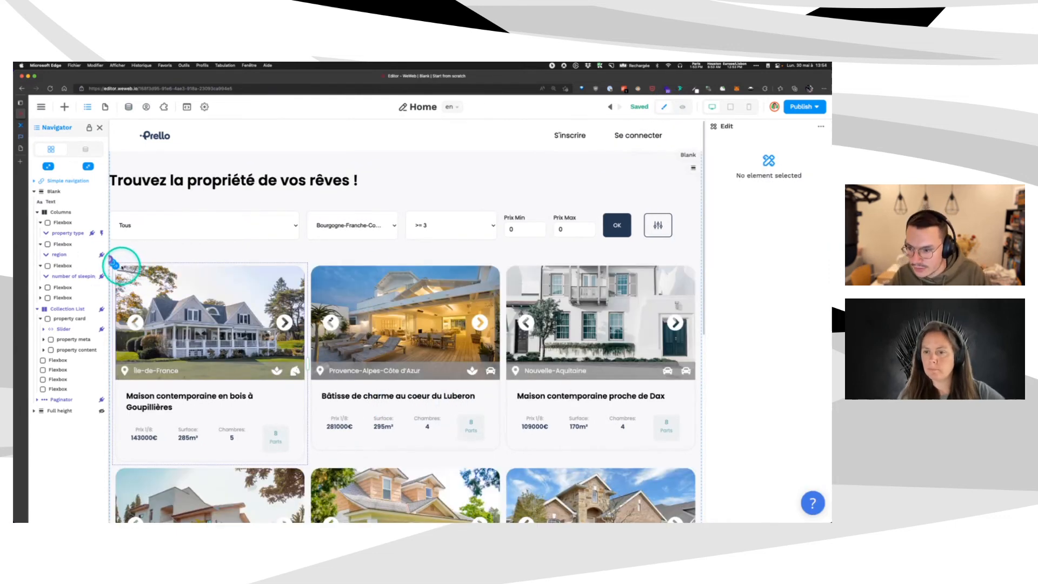
left_click(68, 318)
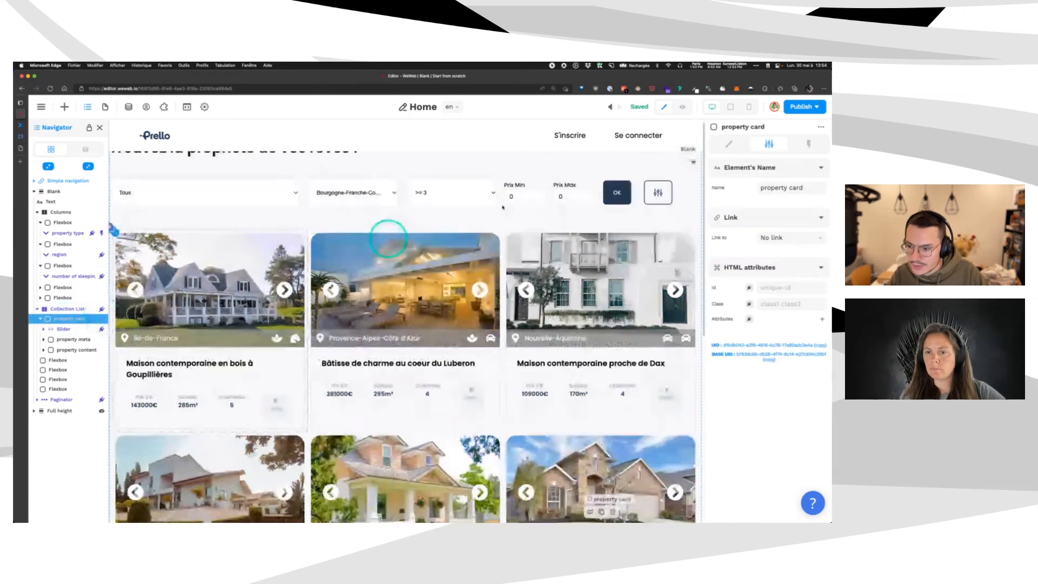
left_click(808, 144)
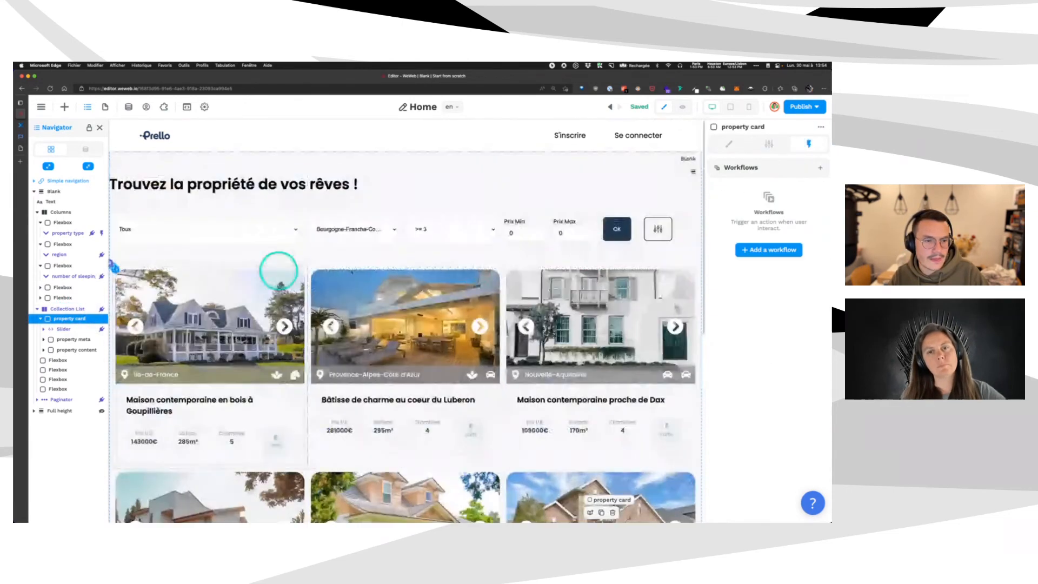
left_click(769, 250)
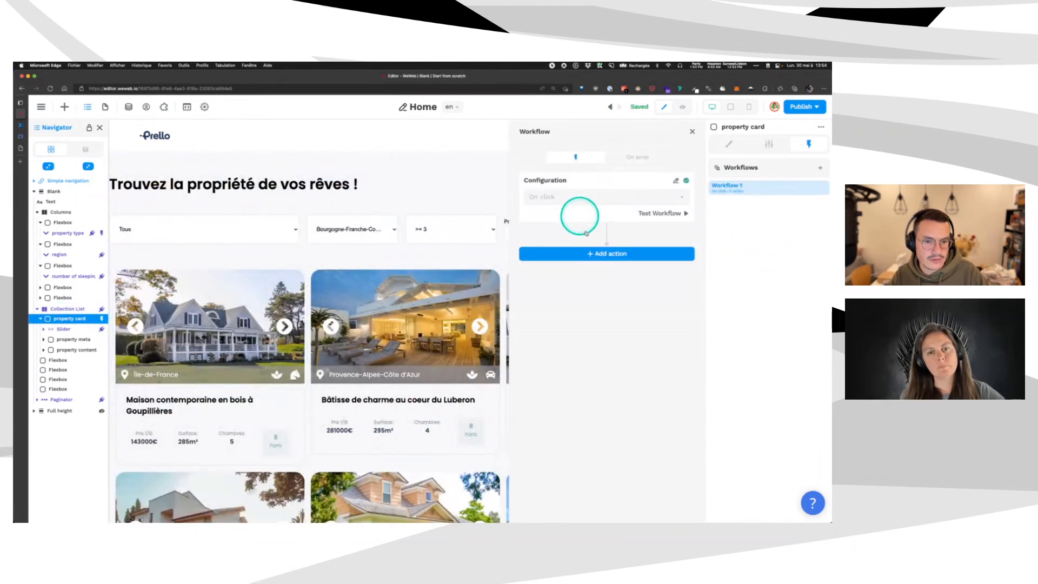
Add a Change variable value action that sets property_id to the clicked card's Item.data['id'].
left_click(605, 252)
left_click(555, 316)
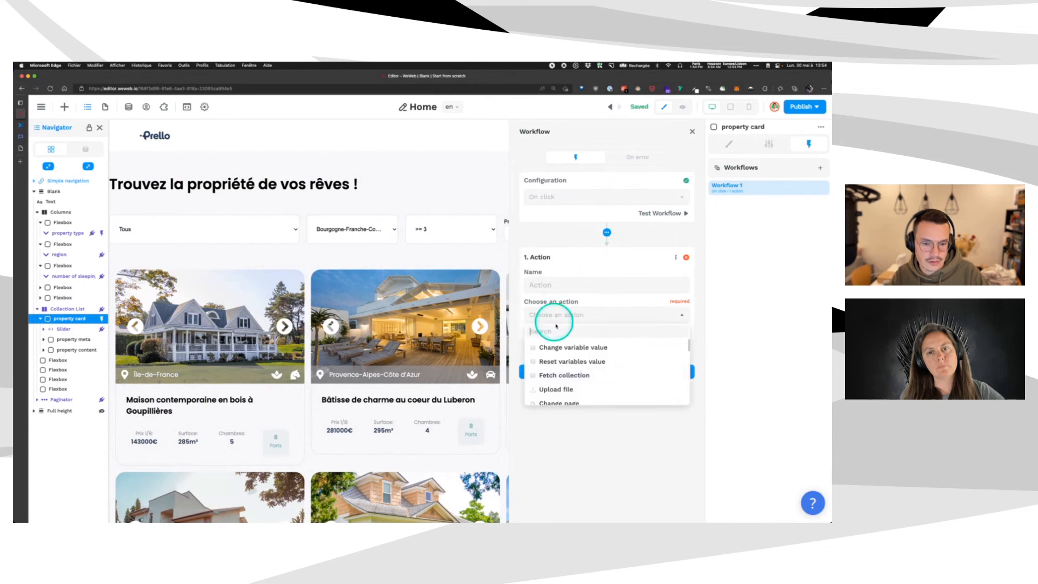
left_click(561, 351)
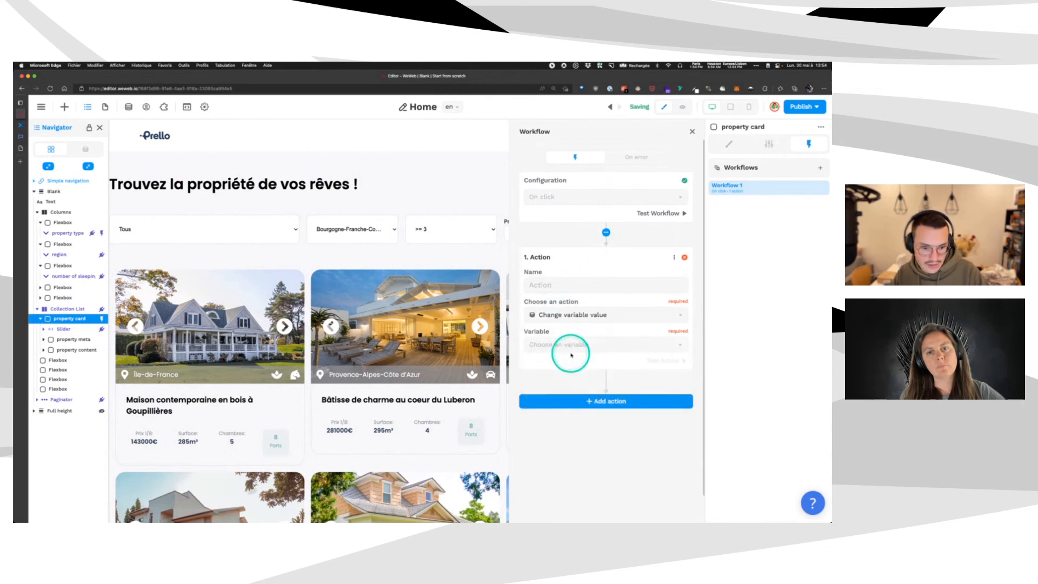
left_click(565, 344)
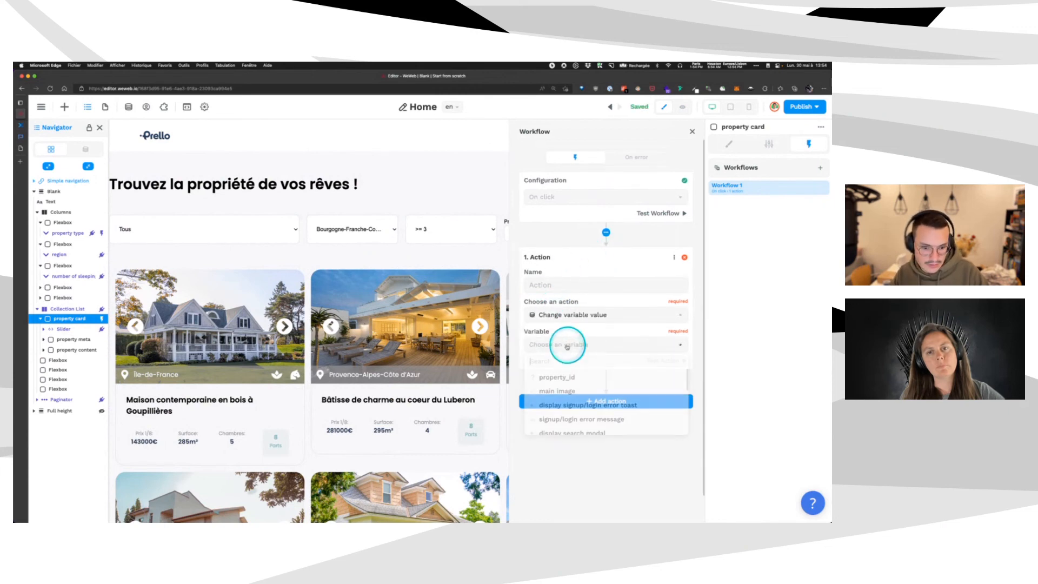
left_click(562, 377)
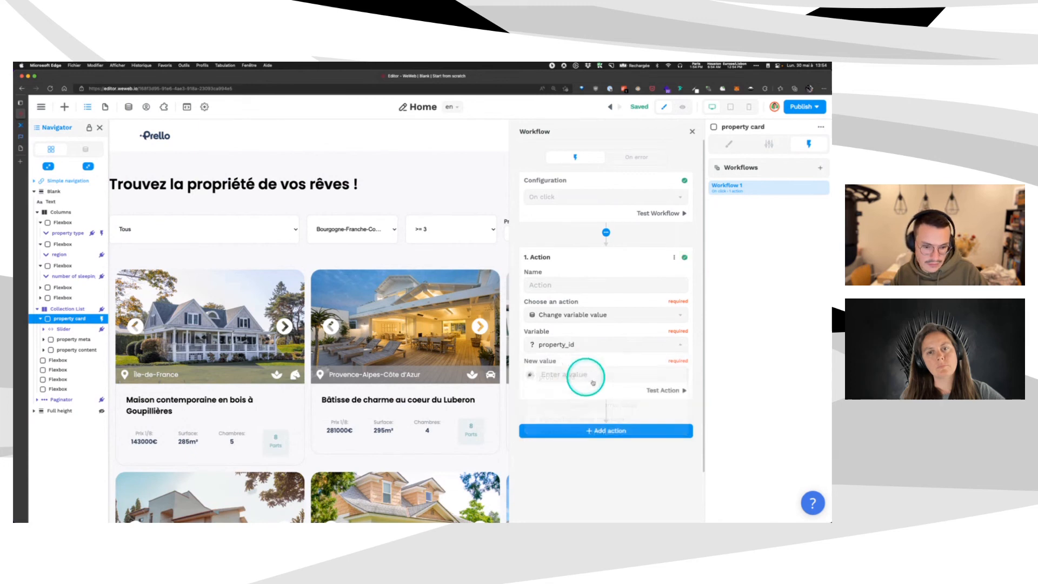
left_click(541, 373)
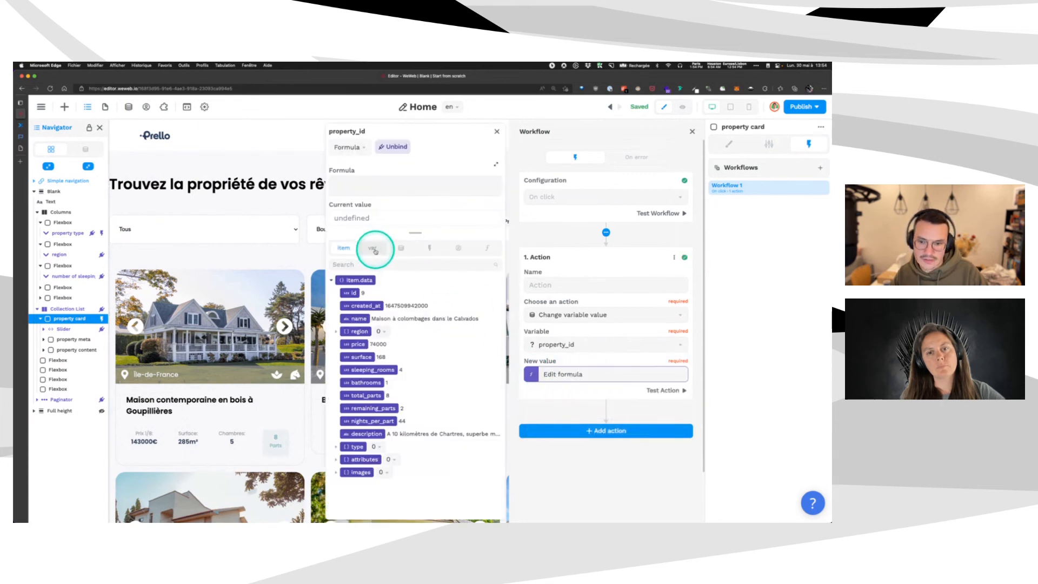
left_click(351, 293)
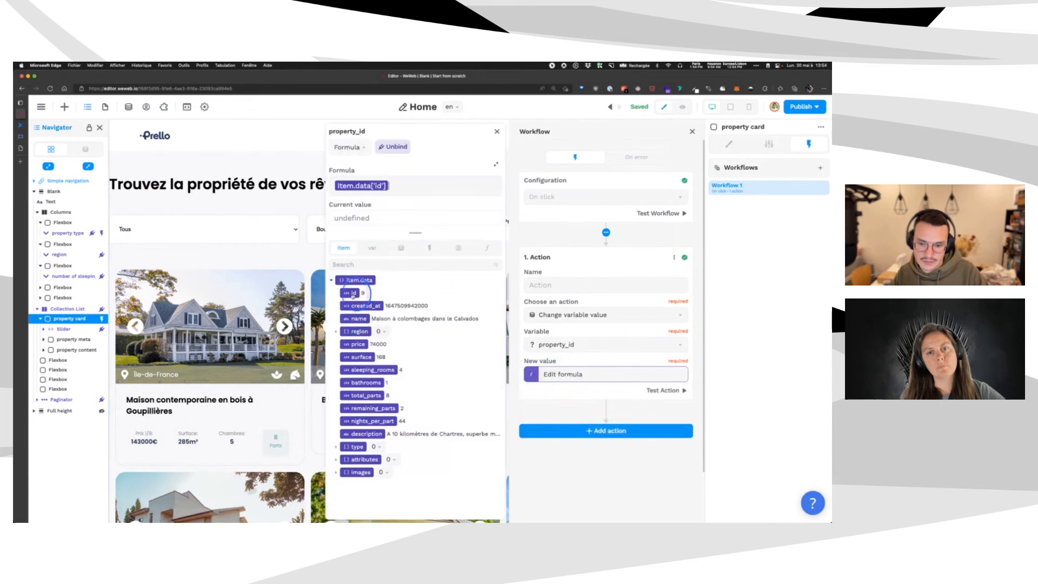
left_click(497, 131)
Add a second workflow action, Change page, leading to the Property details page.
left_click(608, 430)
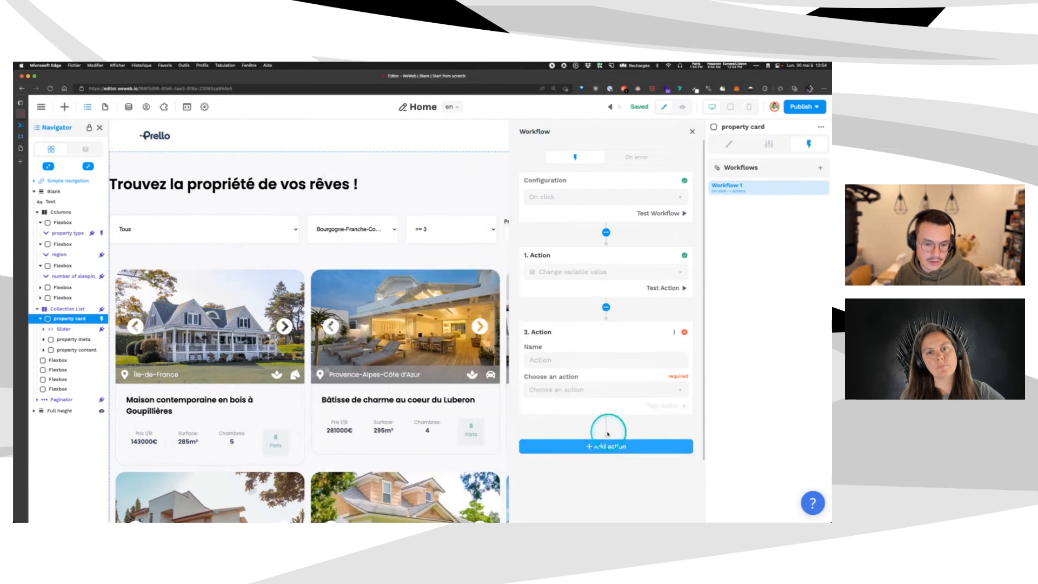
left_click(573, 389)
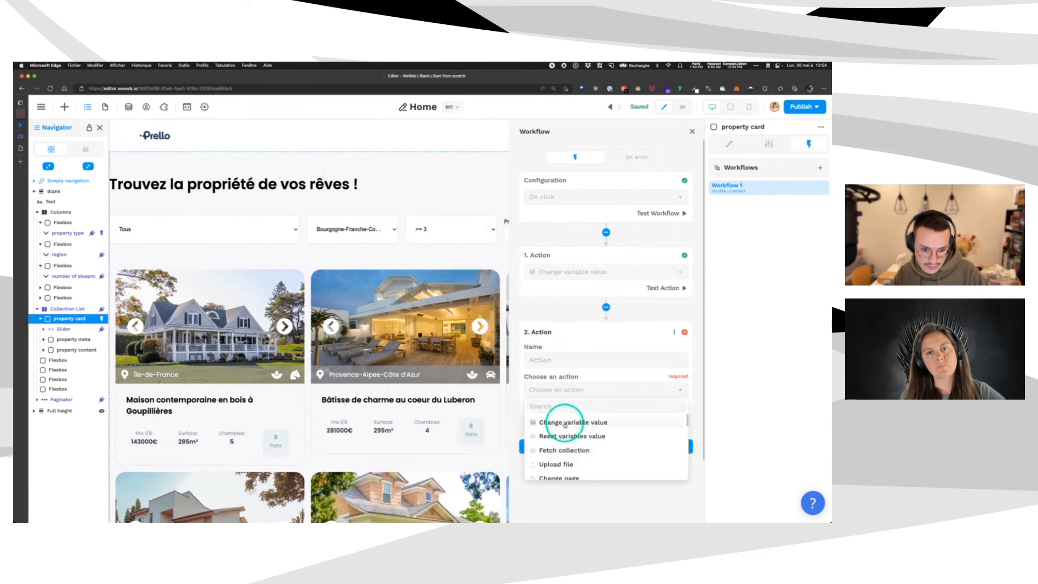
type("ch")
left_click(562, 448)
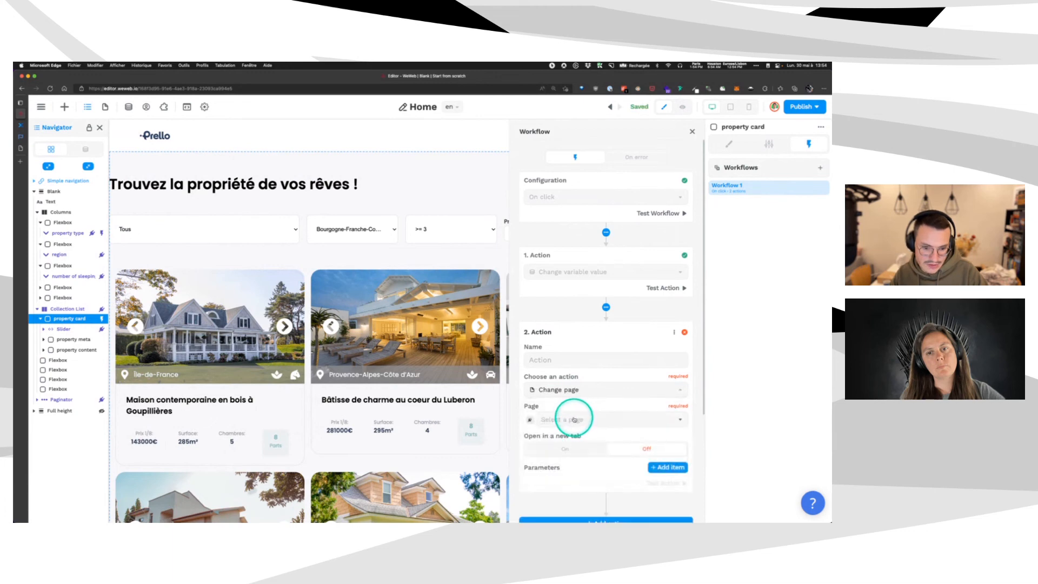
left_click(577, 418)
left_click(583, 457)
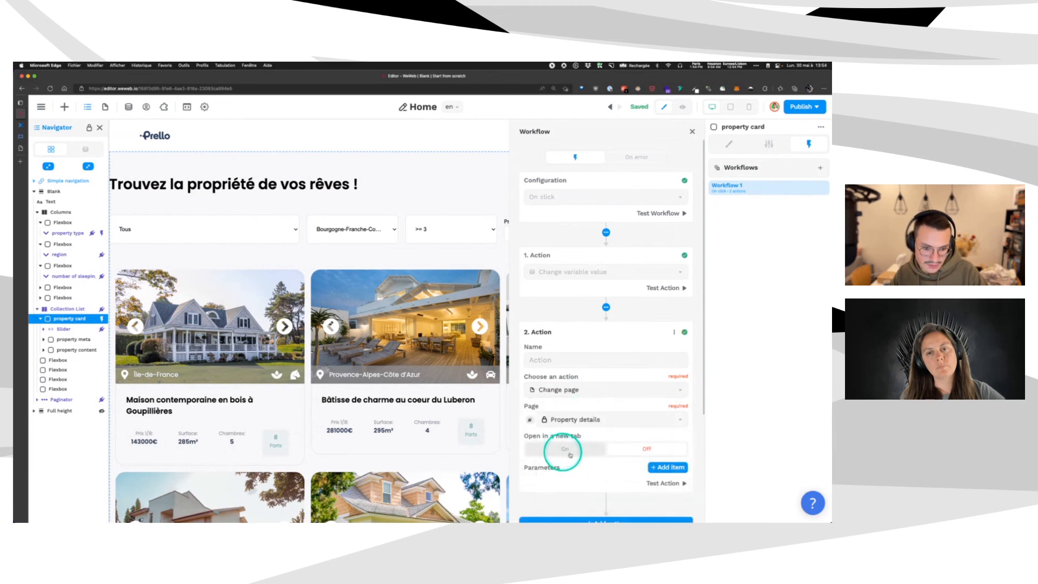
scroll(616, 447, "down", 3)
Preview the Home page, test the workflow on the "Maison contemporaine en bois à Goupillières" card, and return to edit mode.
left_click(682, 108)
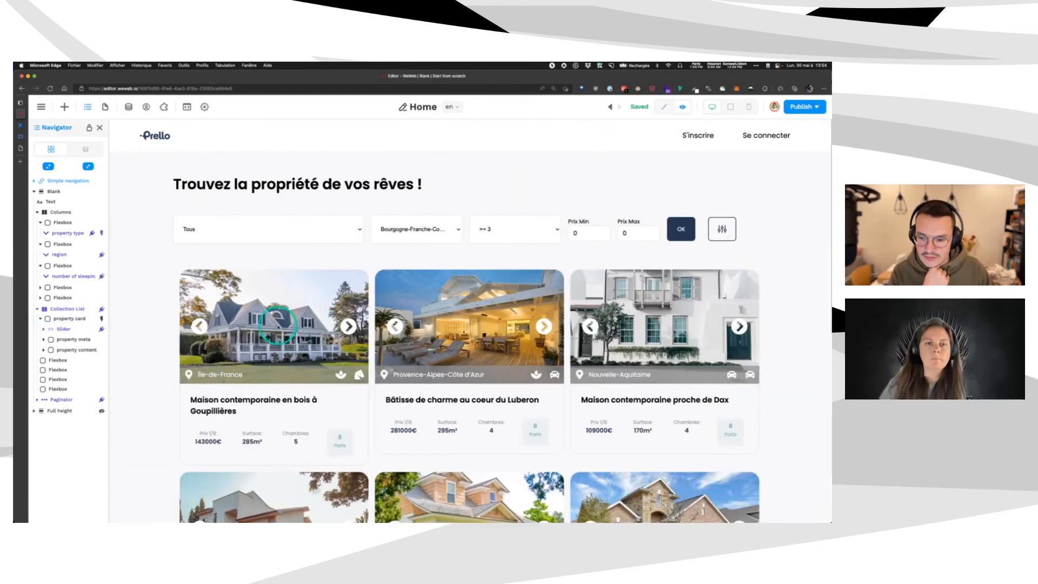
left_click(259, 400)
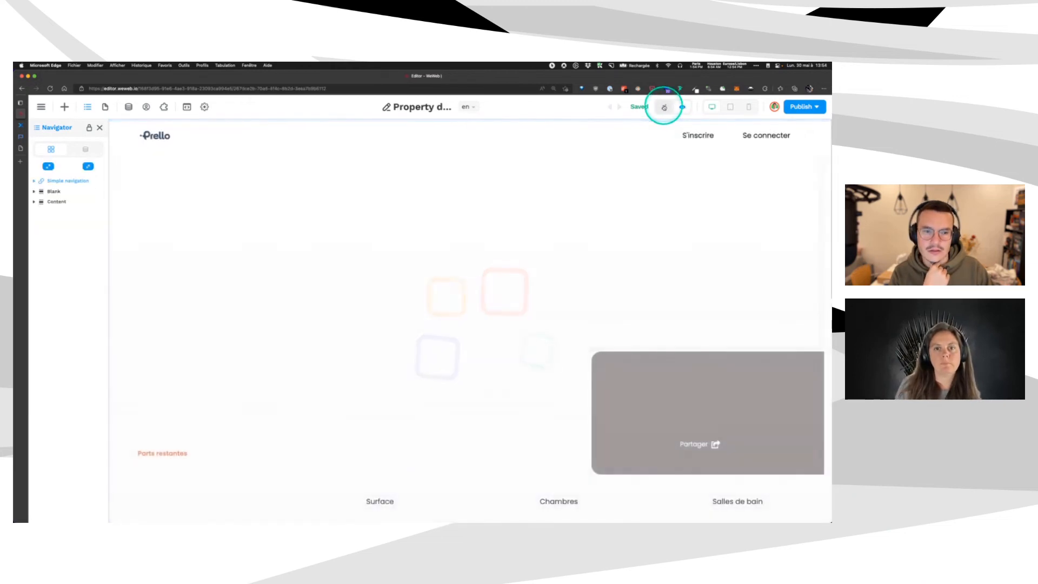
left_click(665, 106)
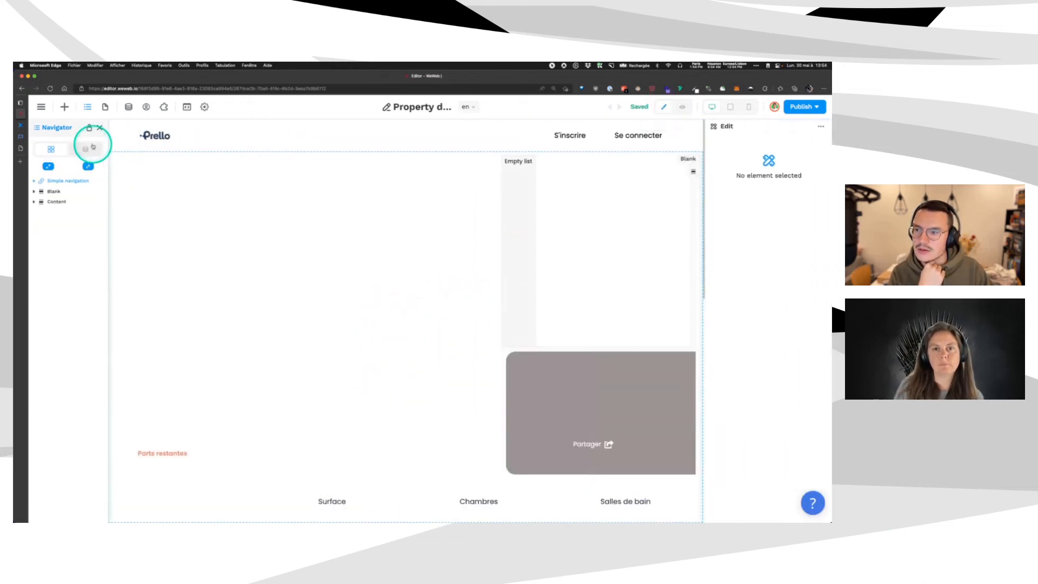
Reopen the "selected property" collection's configuration and rerun its data fetch.
left_click(128, 107)
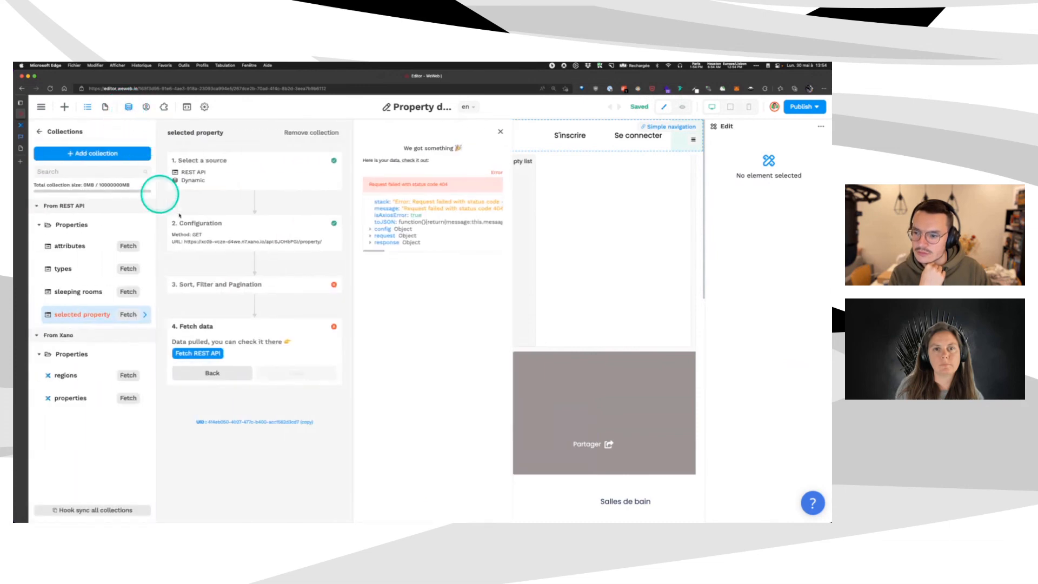
left_click(243, 221)
left_click(296, 380)
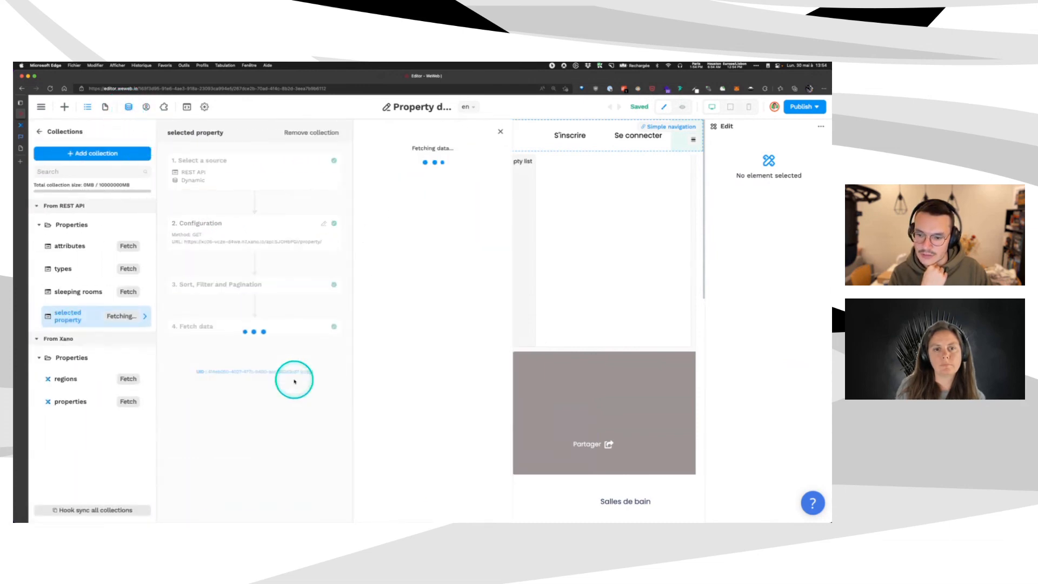
Inspect the "selected property" collection's URL formula and its property_id binding.
left_click(255, 224)
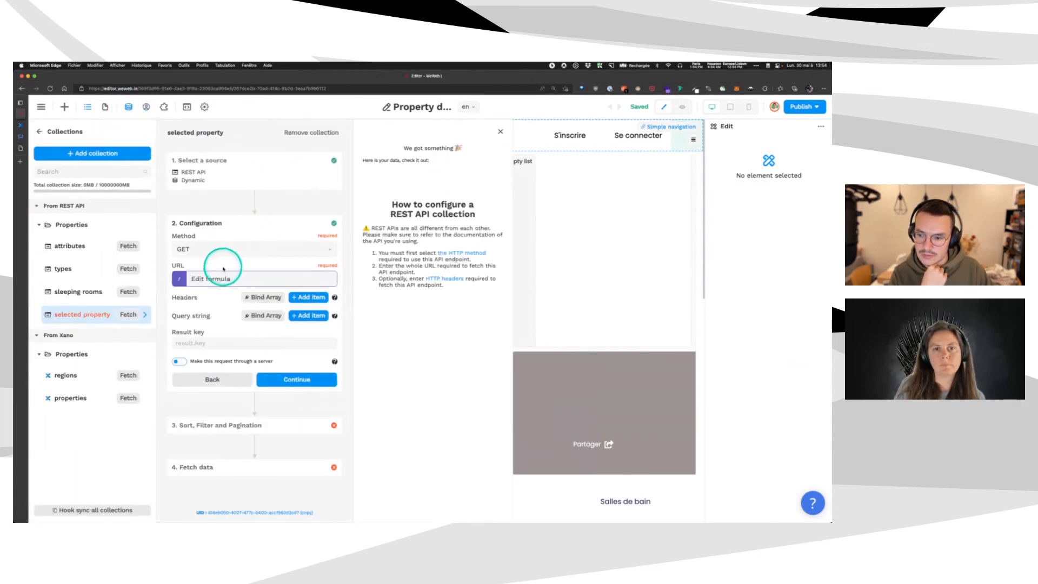
left_click(208, 278)
left_click(503, 252)
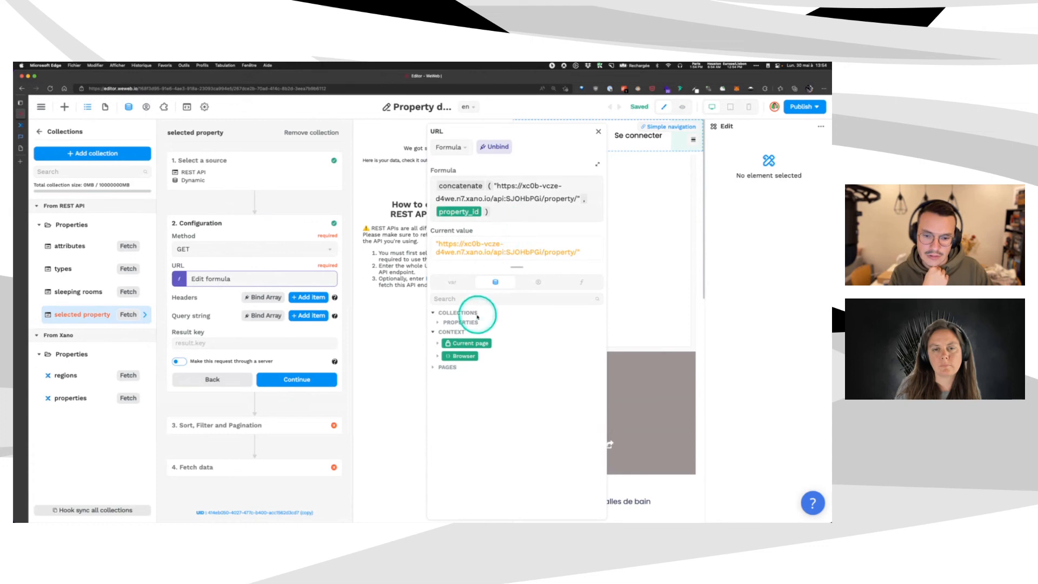
left_click(452, 281)
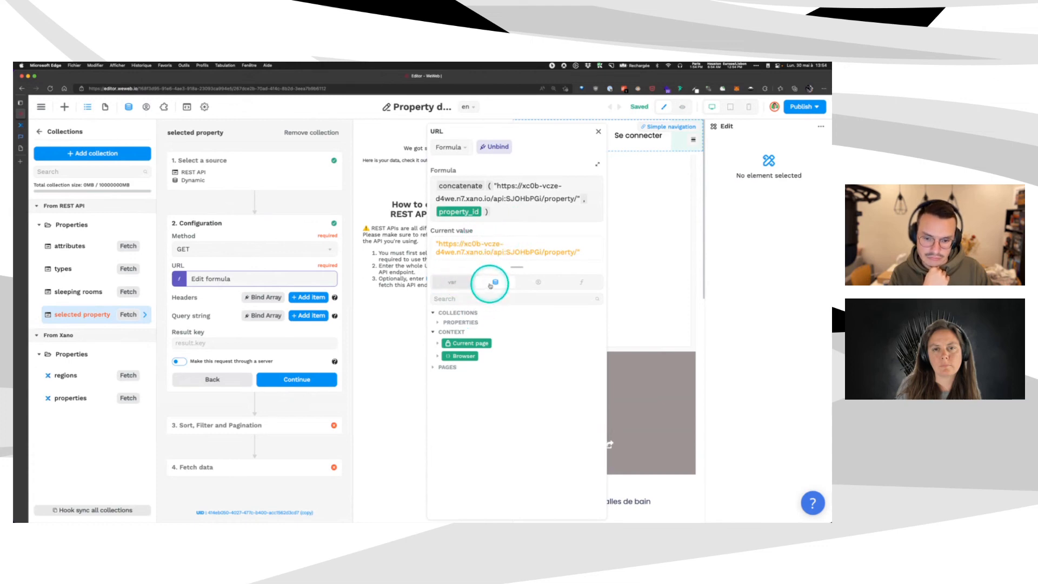
left_click(494, 281)
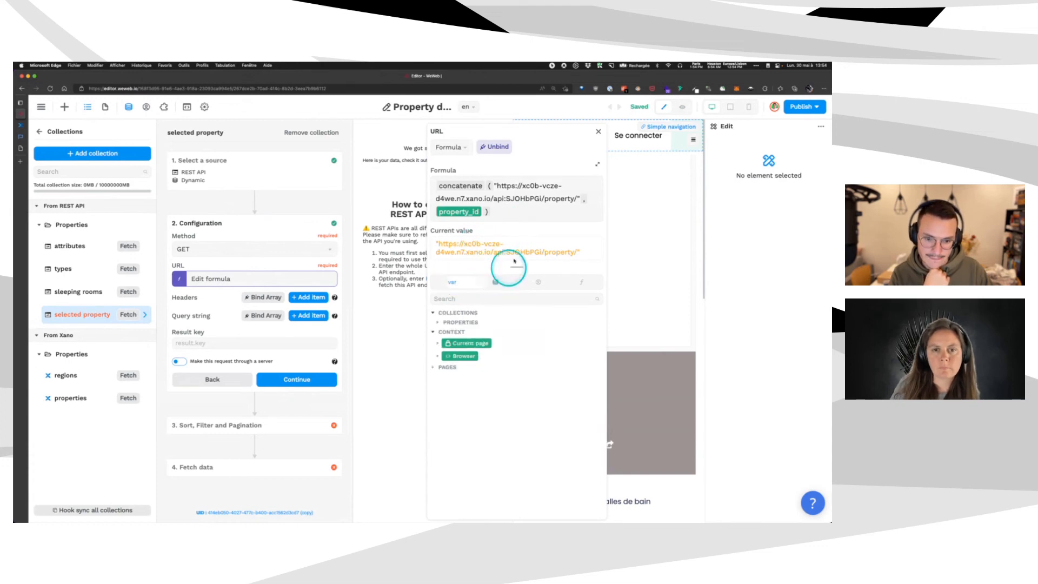
left_click(598, 132)
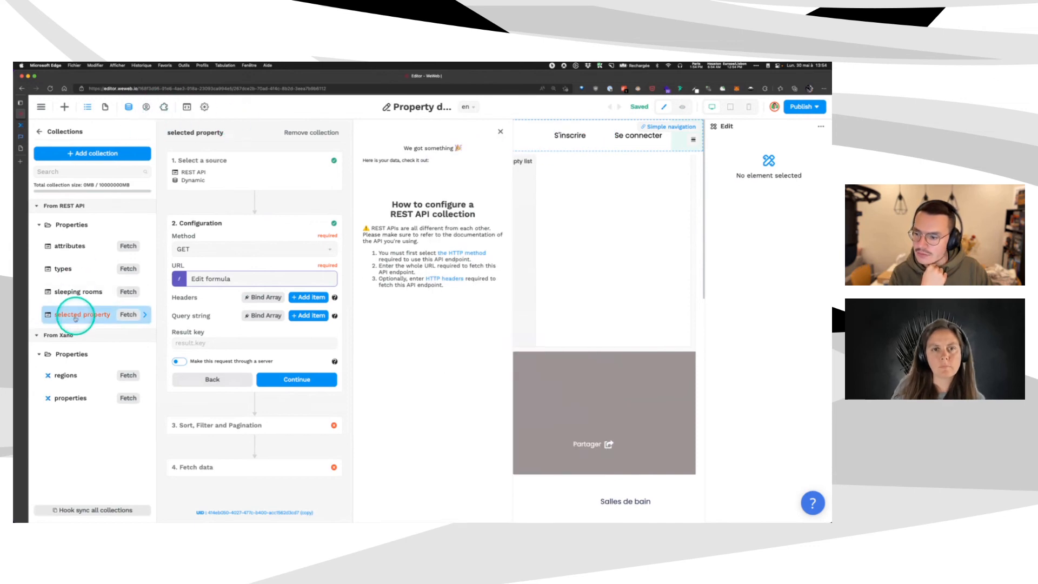
Enable saving in local storage for the property_id variable and save the variable.
left_click(50, 168)
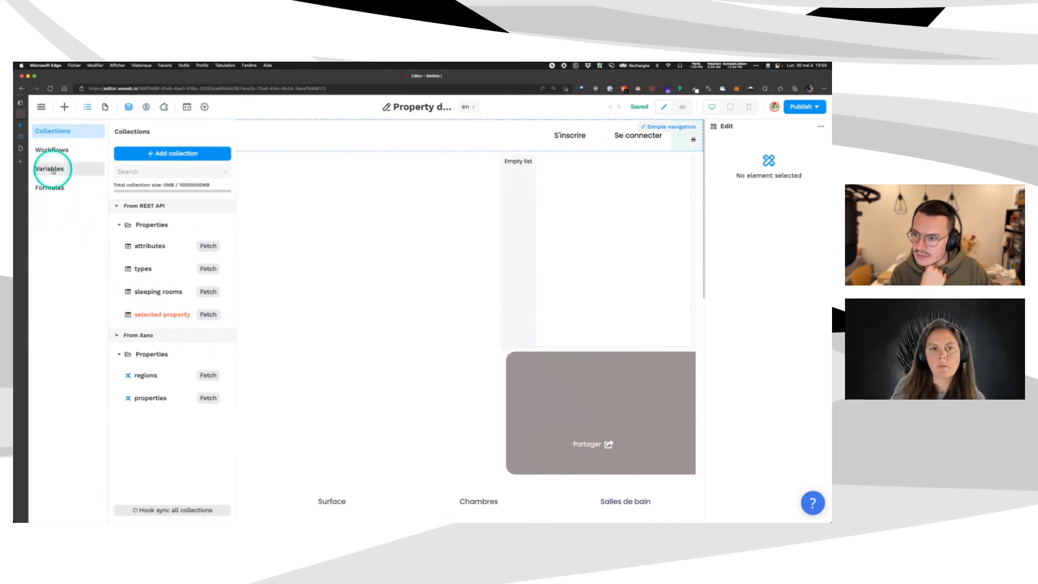
left_click(162, 254)
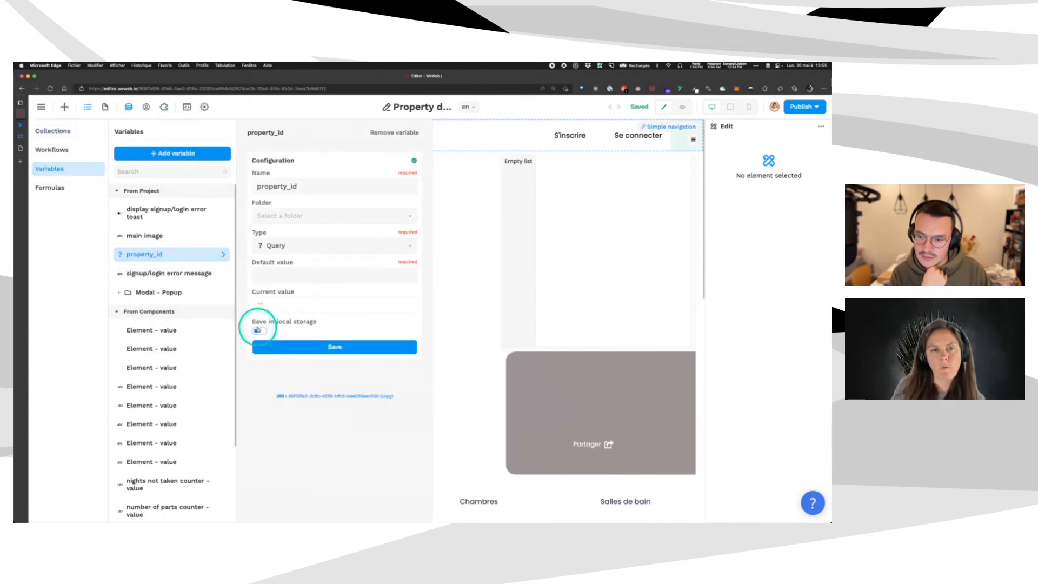
left_click(337, 349)
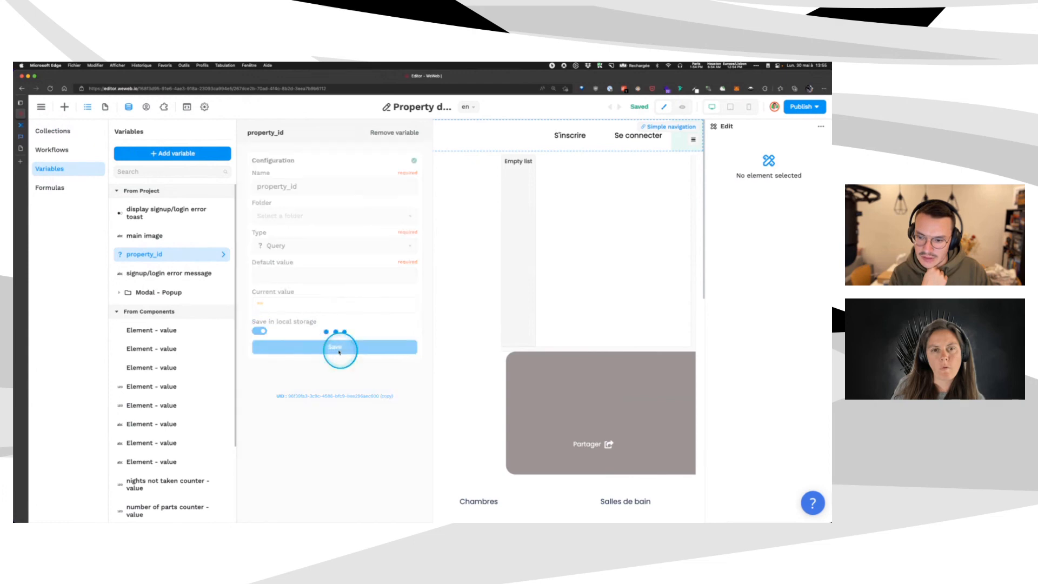
left_click(579, 301)
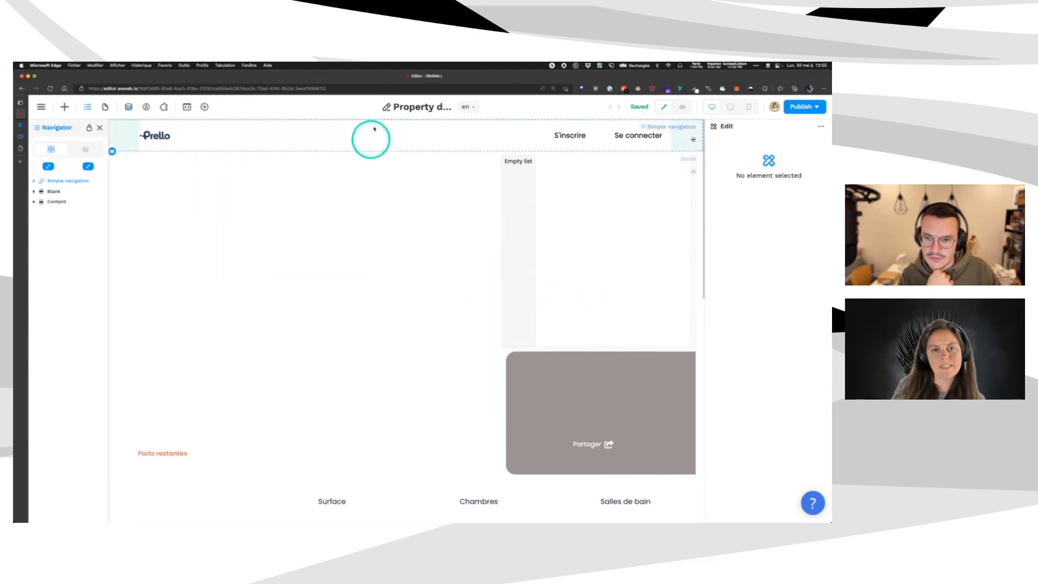
Return to the Home page in edit mode.
left_click(106, 107)
left_click(72, 206)
left_click(665, 108)
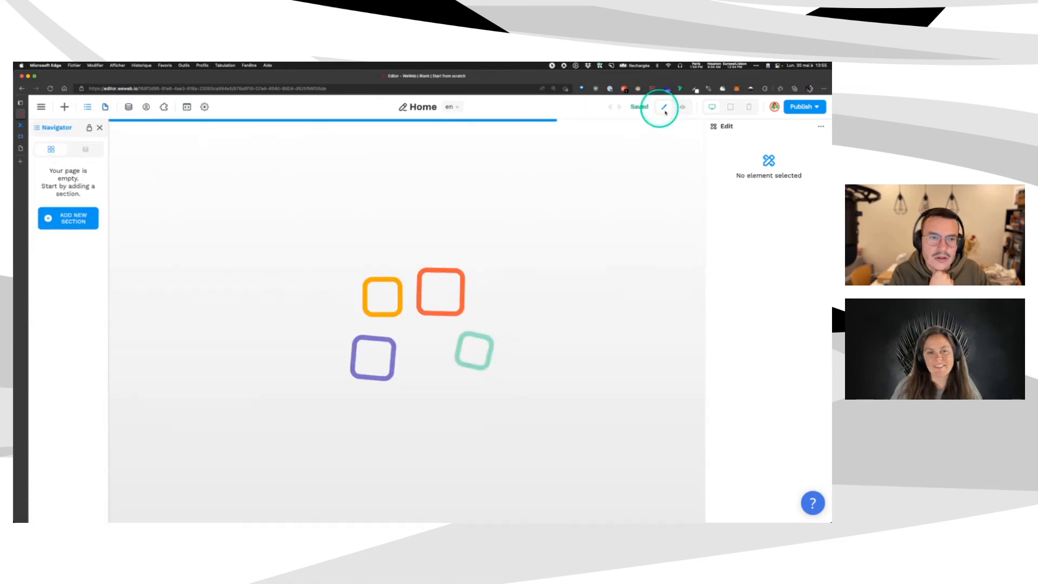
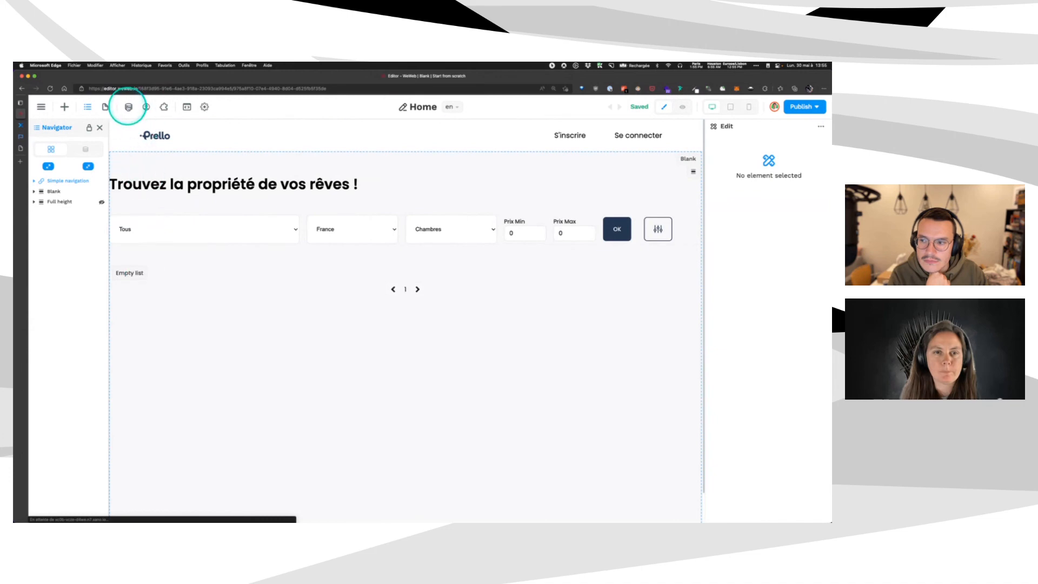
left_click(128, 107)
left_click(577, 427)
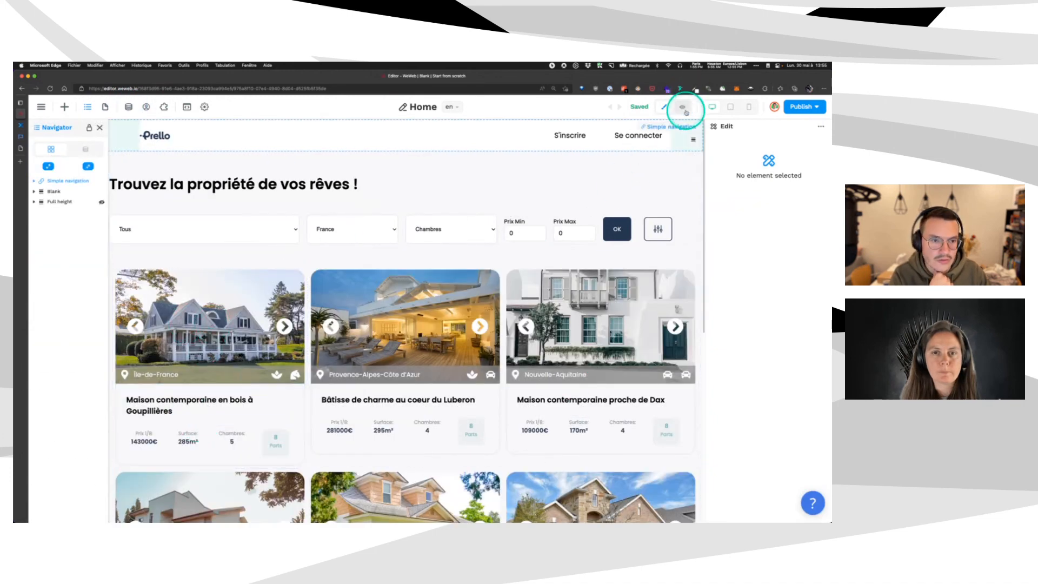
Set the property card's cursor to Pointer in its display settings.
left_click(130, 278)
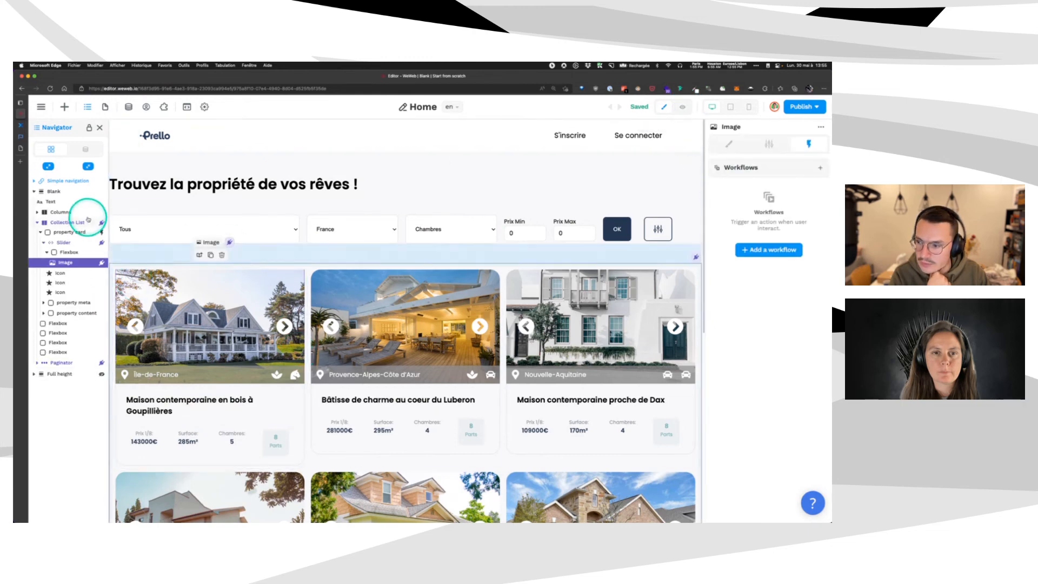
left_click(65, 232)
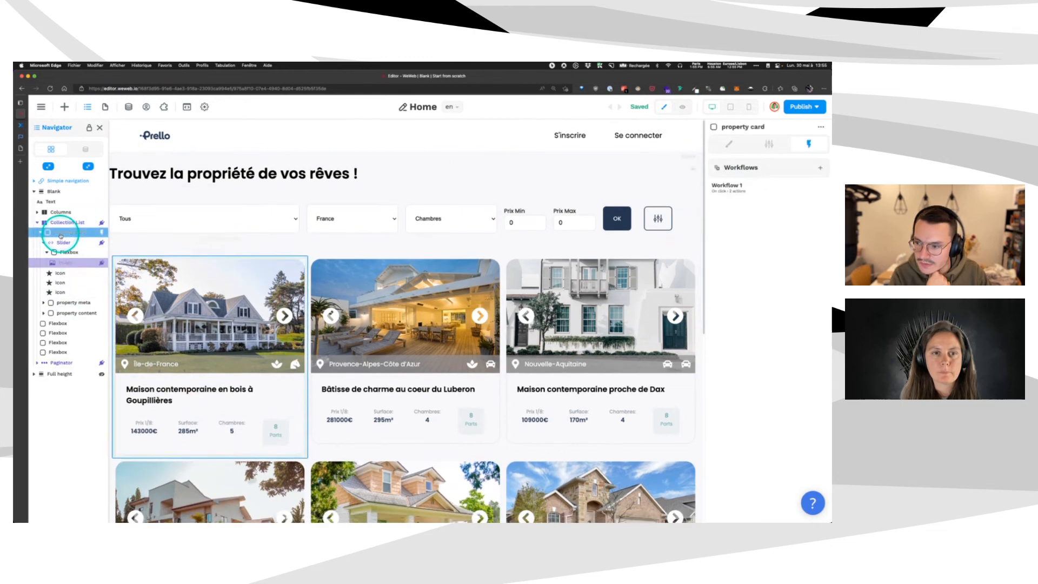
left_click(731, 144)
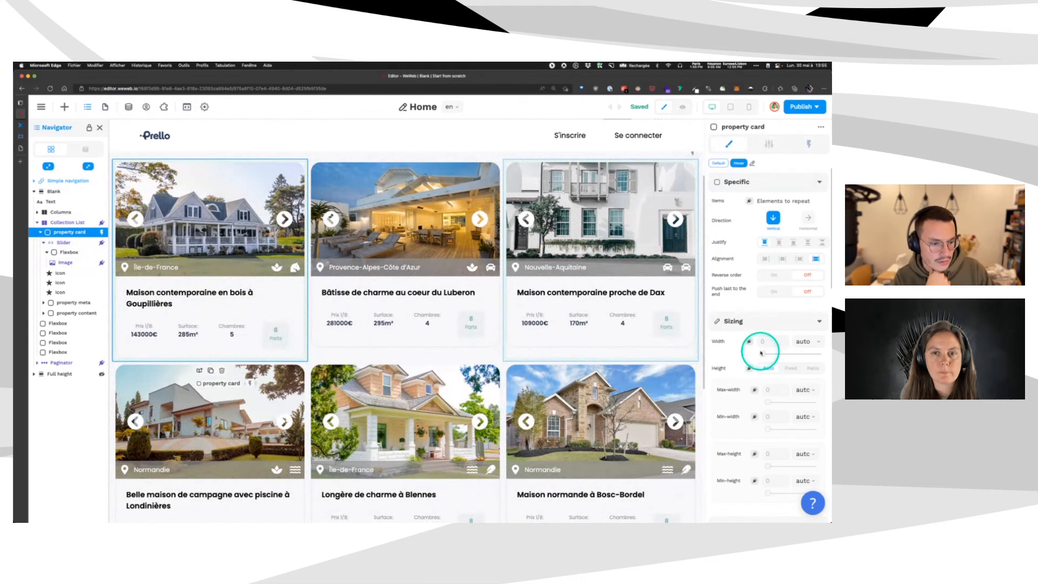
scroll(762, 335, "down", 5)
scroll(783, 378, "down", 2)
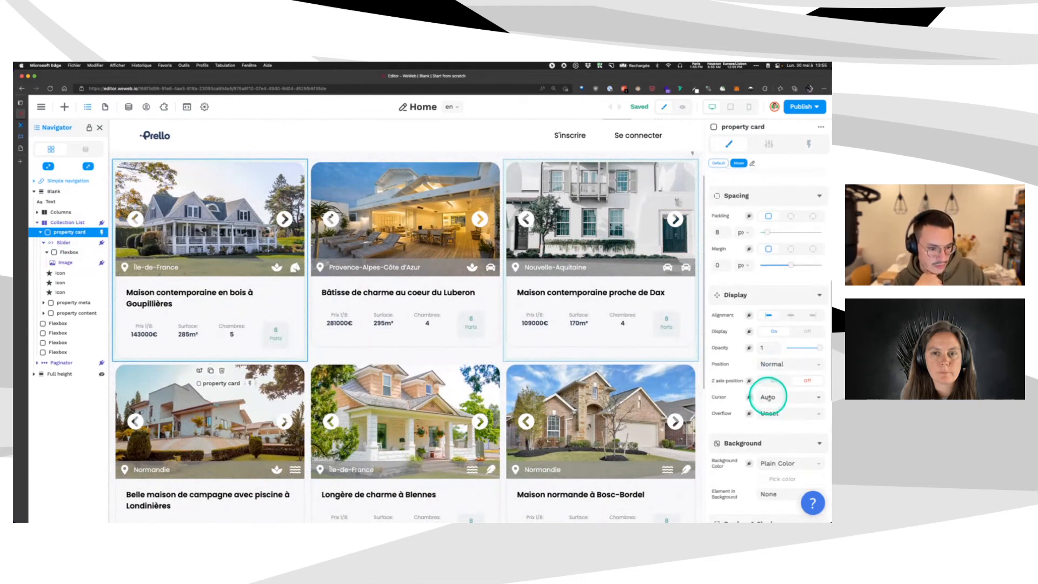
left_click(778, 454)
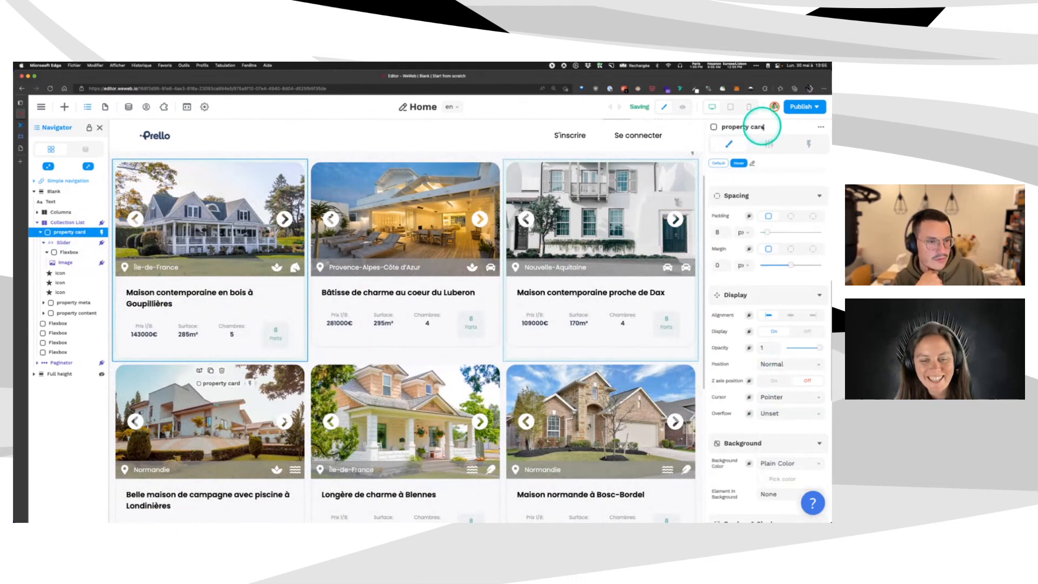
Preview the Home page and open the "Maison contemporaine en bois à Goupillières" property card.
left_click(681, 107)
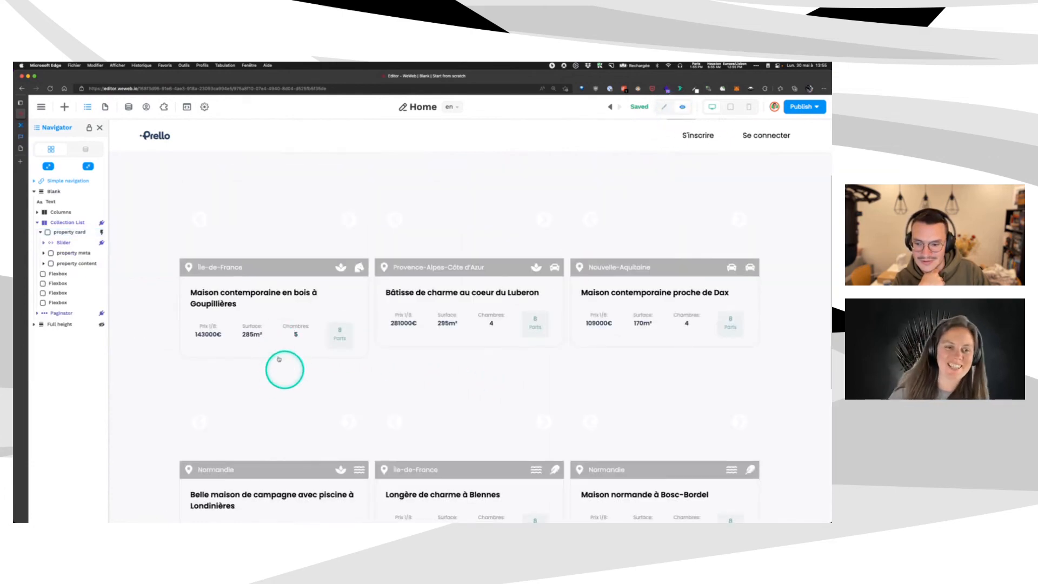
scroll(157, 322, "up", 2)
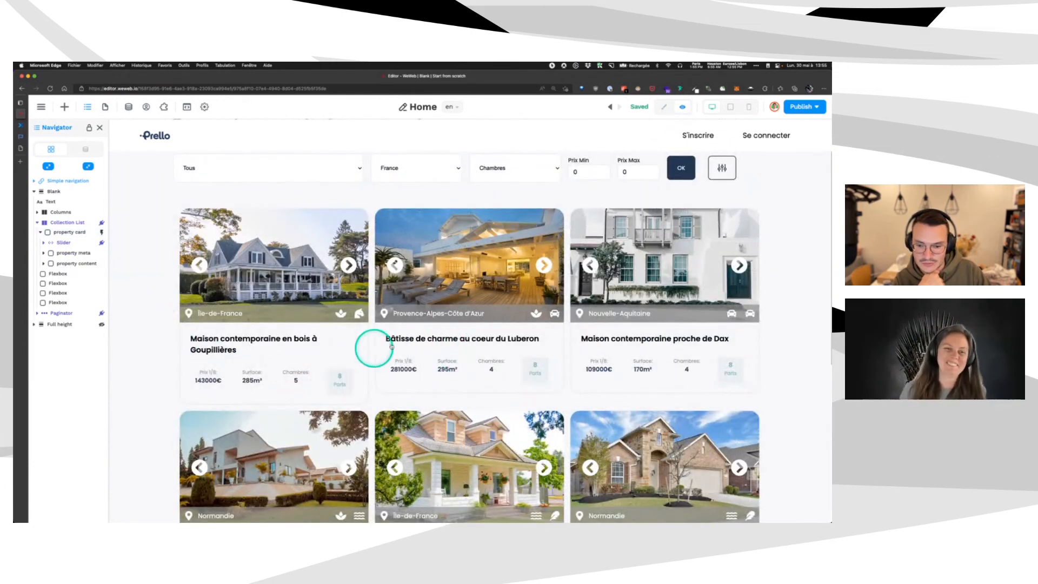
left_click(250, 342)
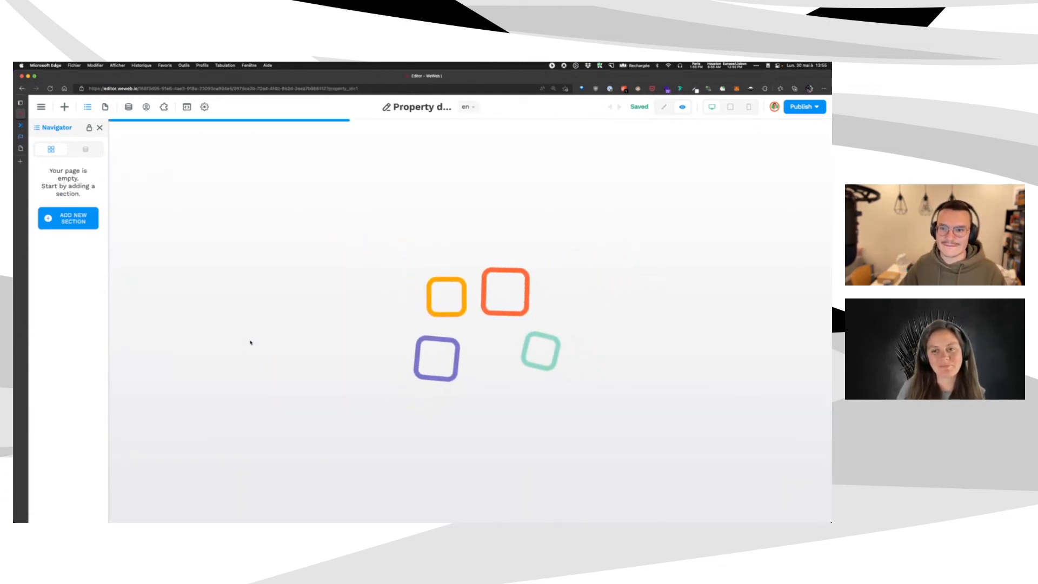
Check the property_id variable's current value and the data fetched by the "selected property" REST API collection.
left_click(128, 106)
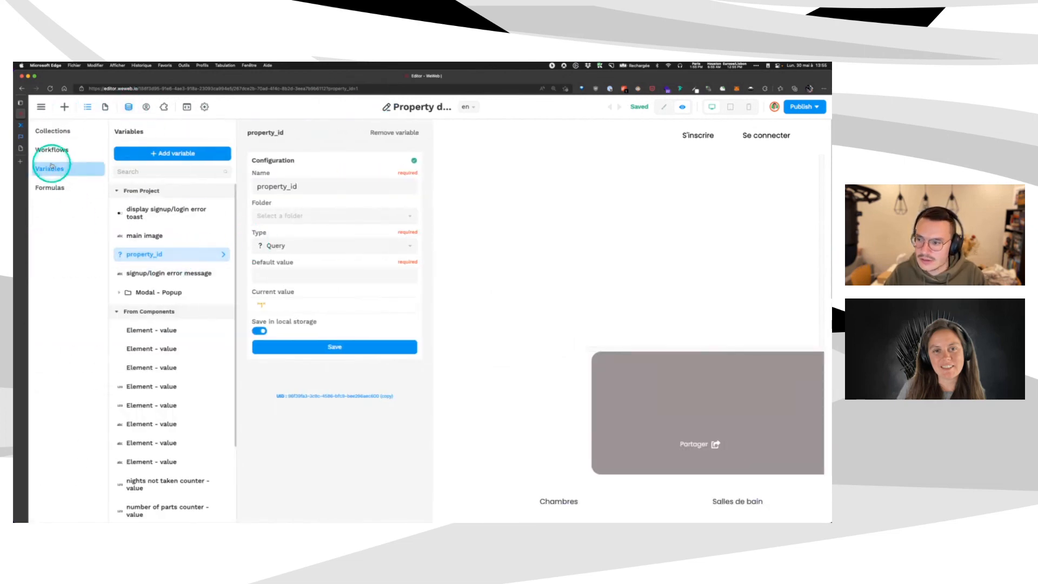
left_click(56, 134)
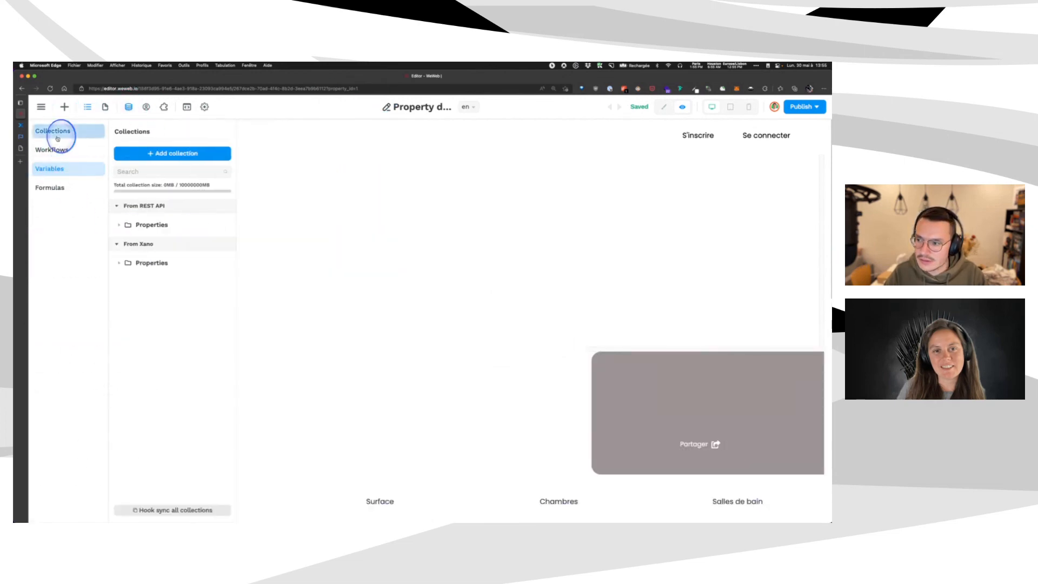
left_click(117, 226)
left_click(166, 319)
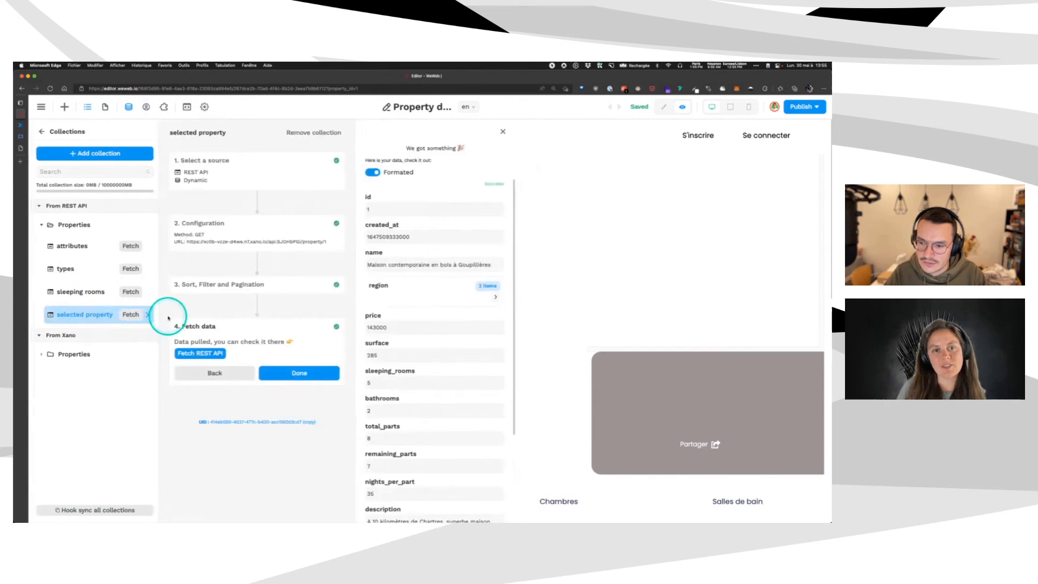
scroll(495, 413, "down", 3)
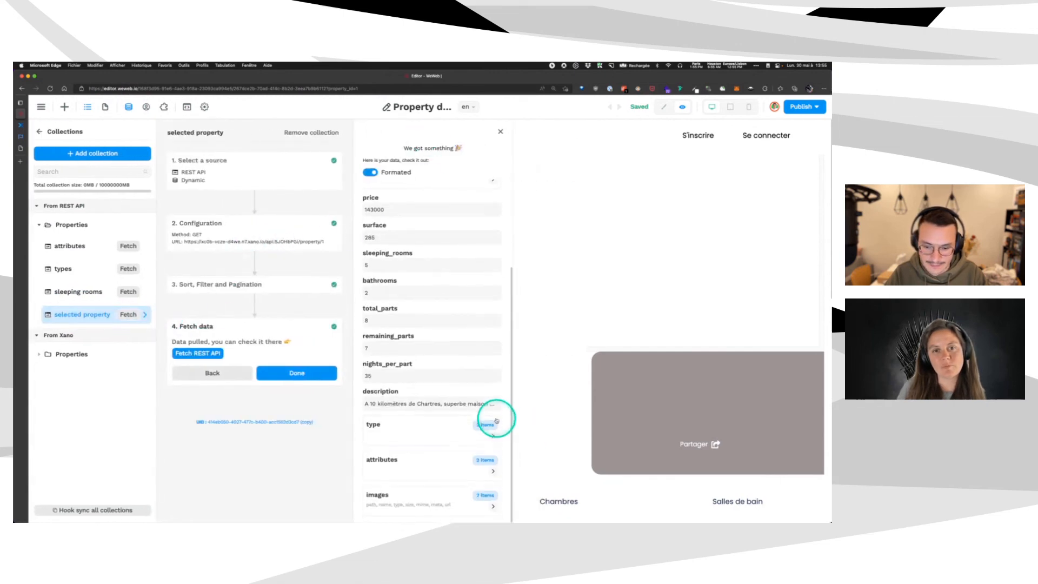
left_click(594, 266)
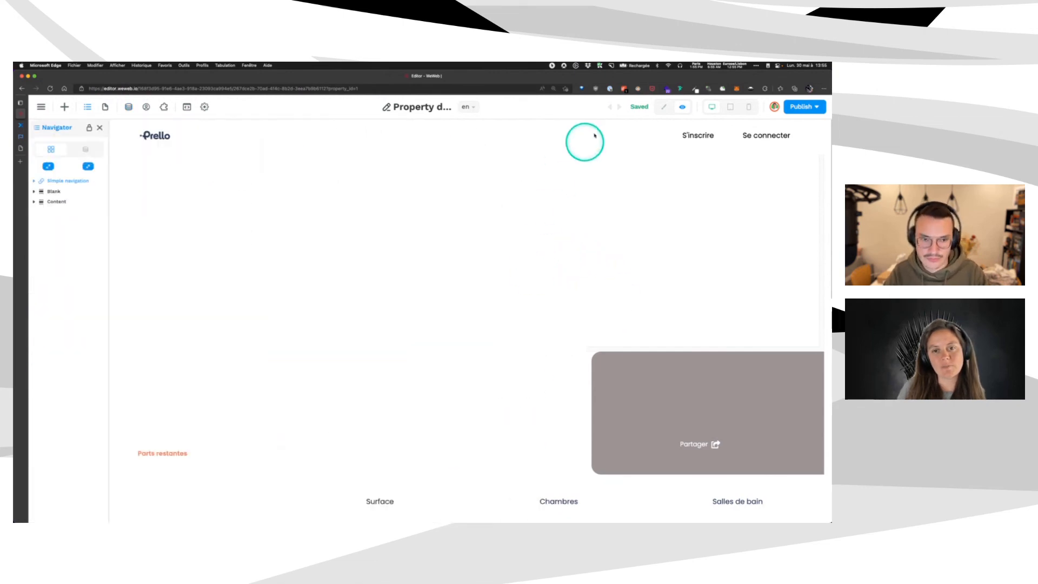
Return the Property details page to edit mode and expand all elements in its element tree.
left_click(664, 106)
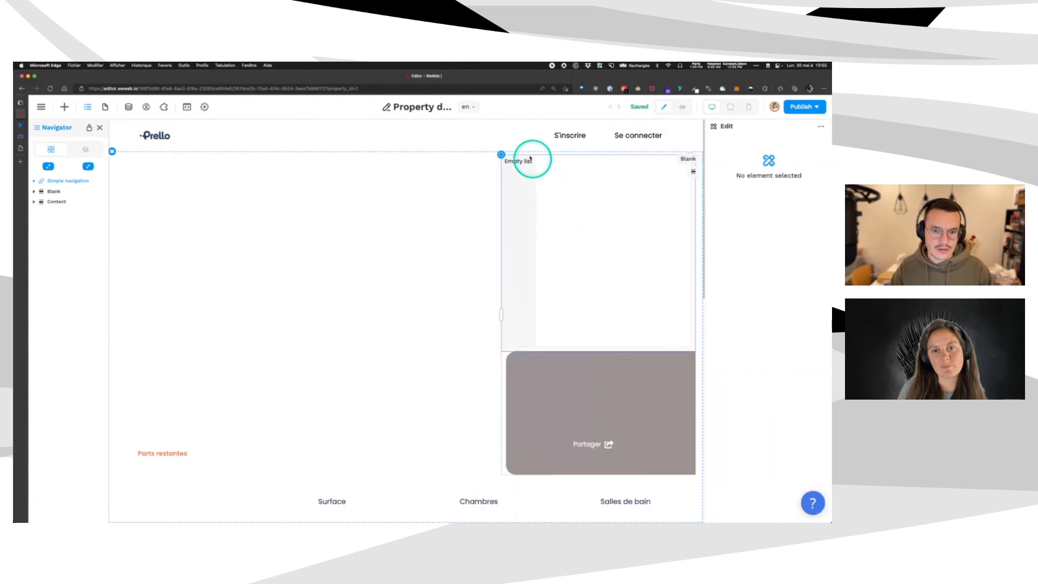
scroll(521, 399, "down", 5)
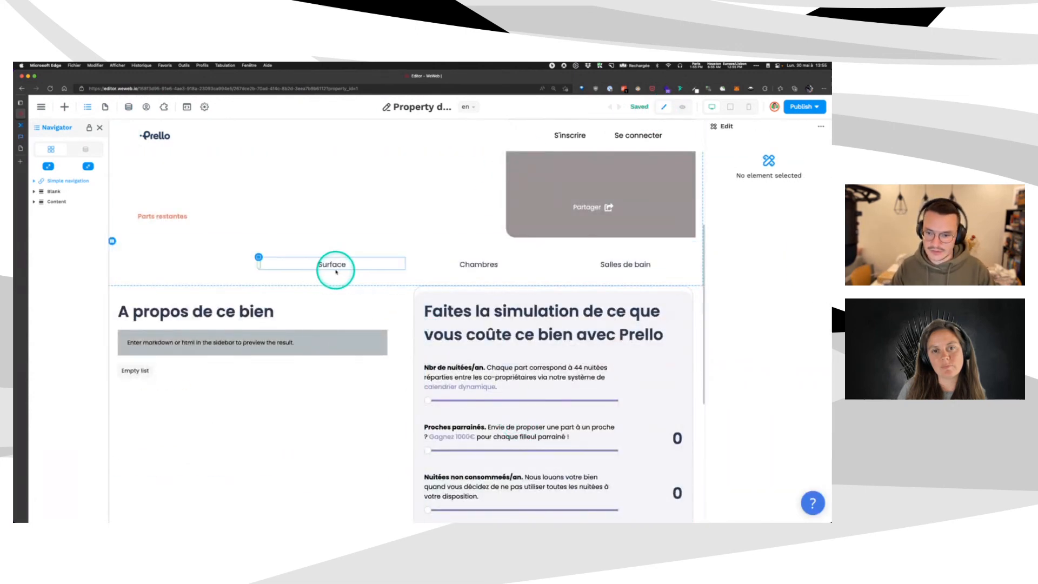
scroll(204, 250, "up", 1)
left_click(87, 107)
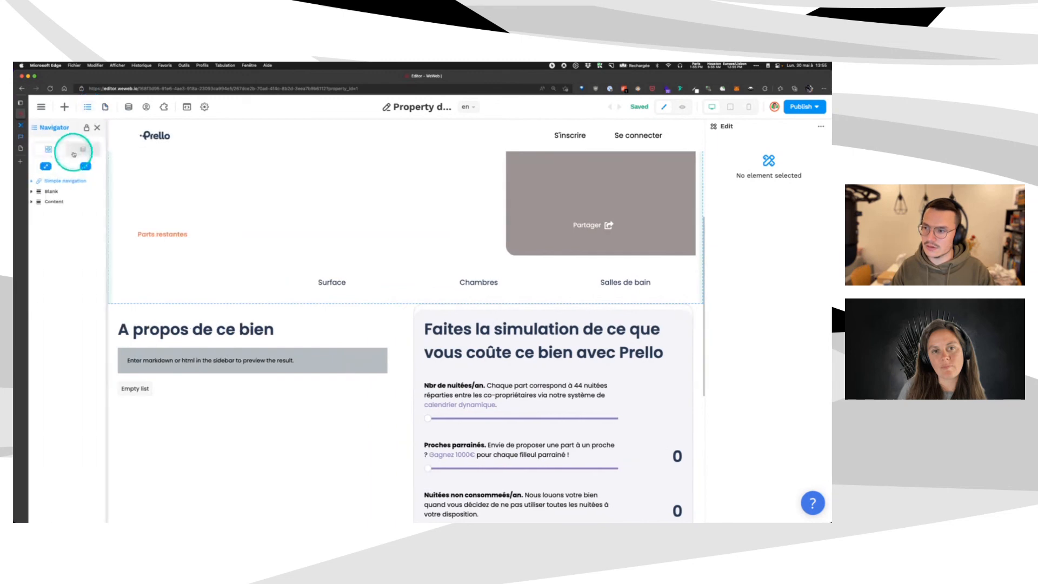
left_click(87, 166)
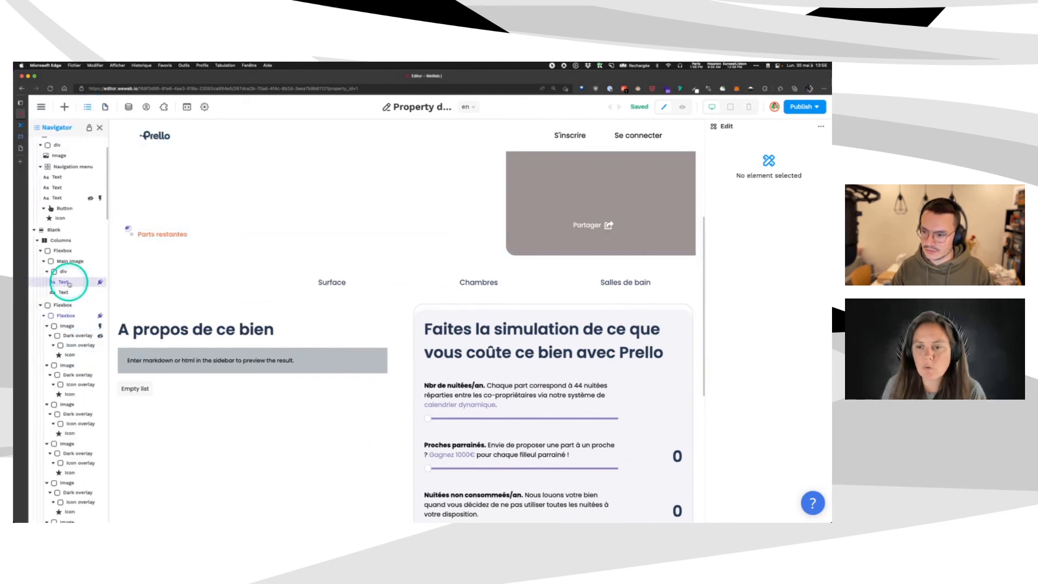
Rebind the number text beside "Parts restantes" to selected property['data']['remaining_parts'], replacing its broken formula.
left_click(69, 282)
left_click(788, 201)
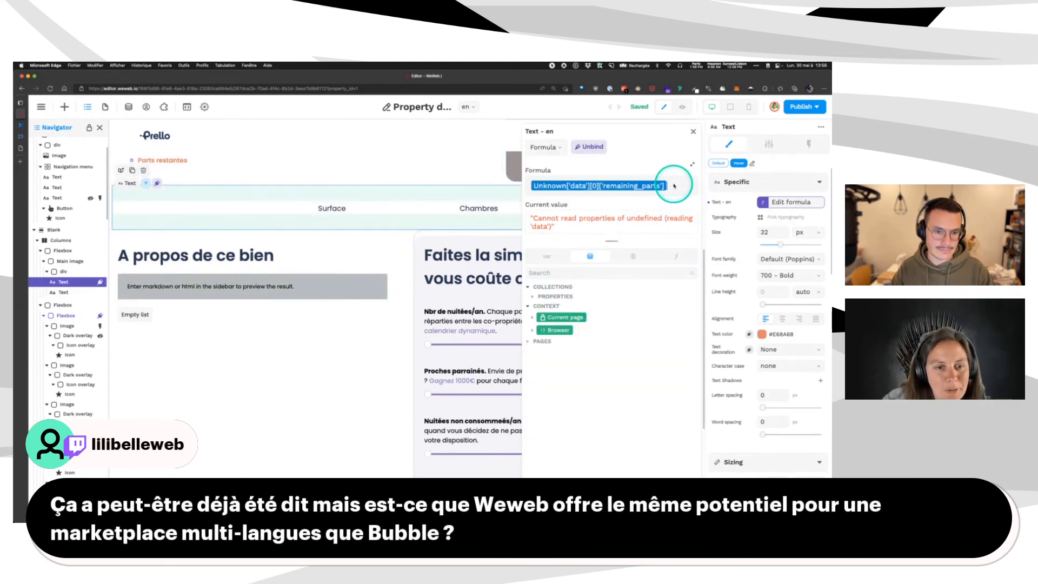
key("BackSpace")
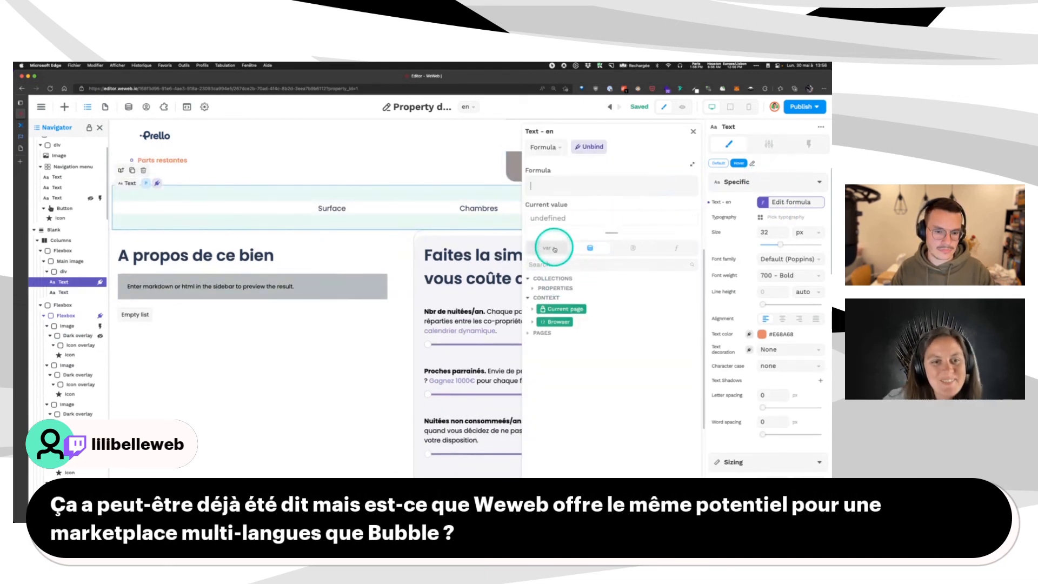
left_click(532, 289)
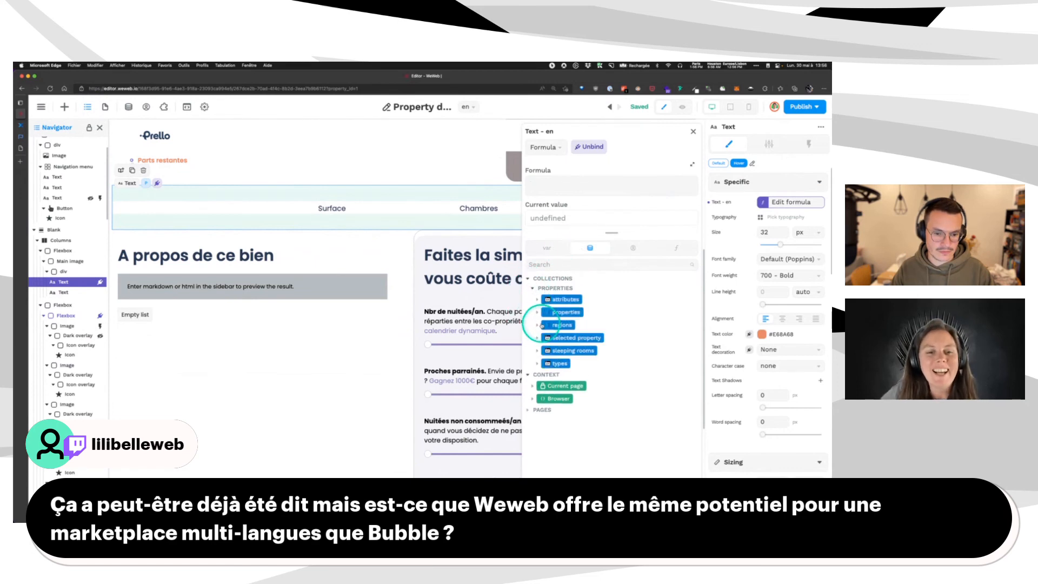
left_click(539, 337)
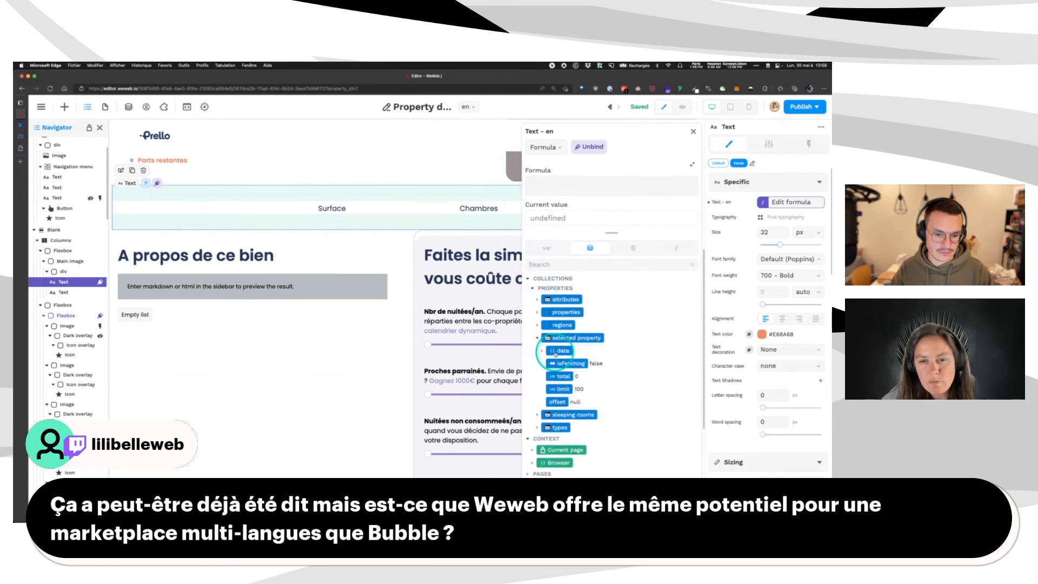
left_click(543, 352)
scroll(565, 370, "down", 5)
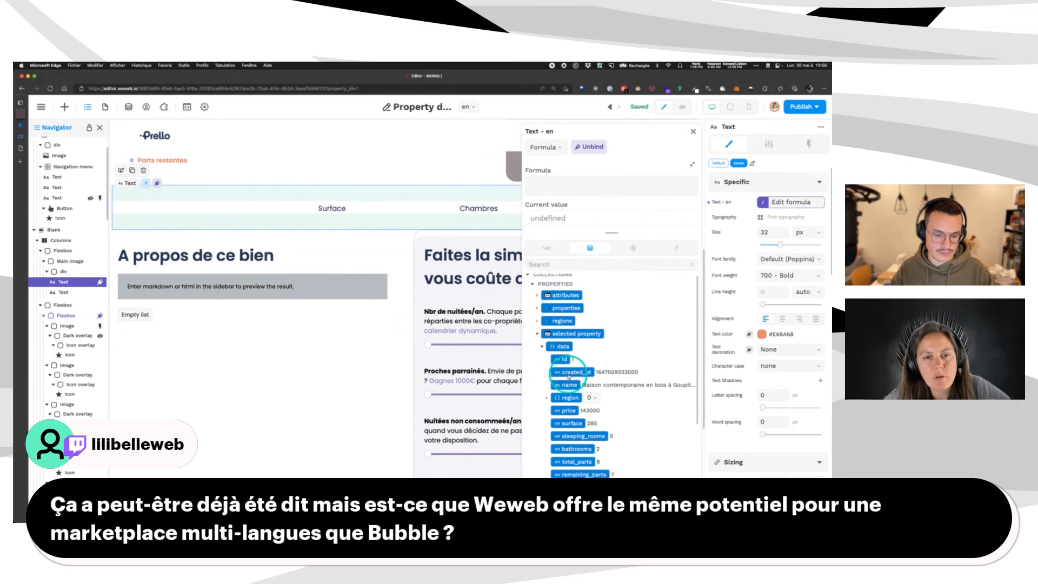
scroll(588, 343, "up", 1)
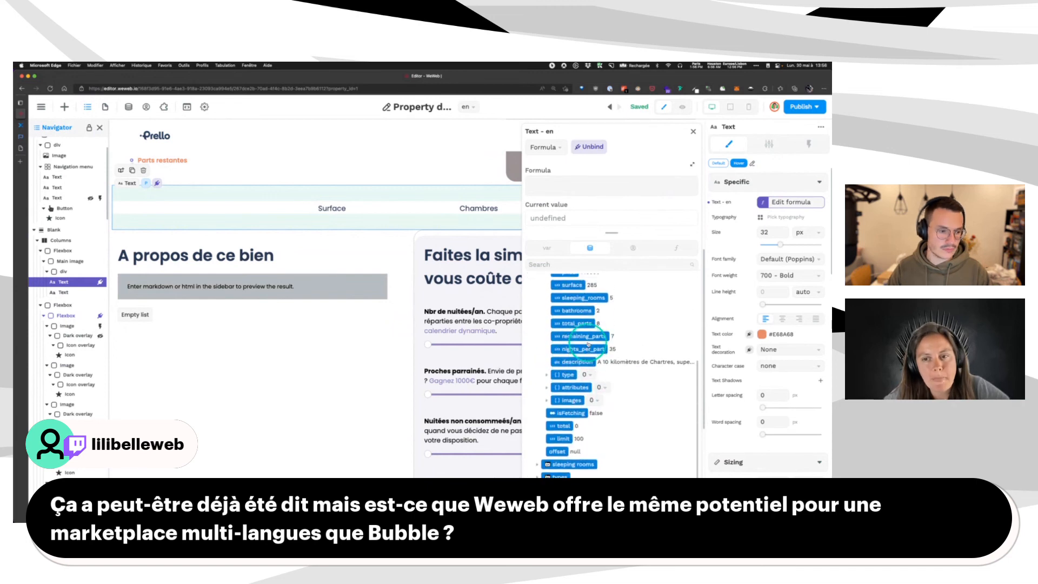
scroll(580, 349, "up", 1)
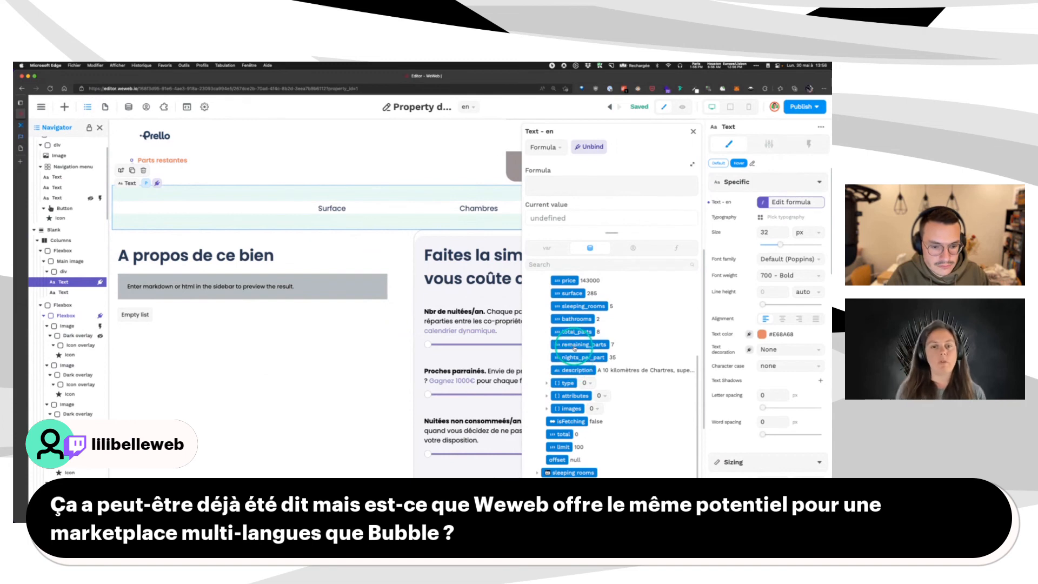
left_click(576, 344)
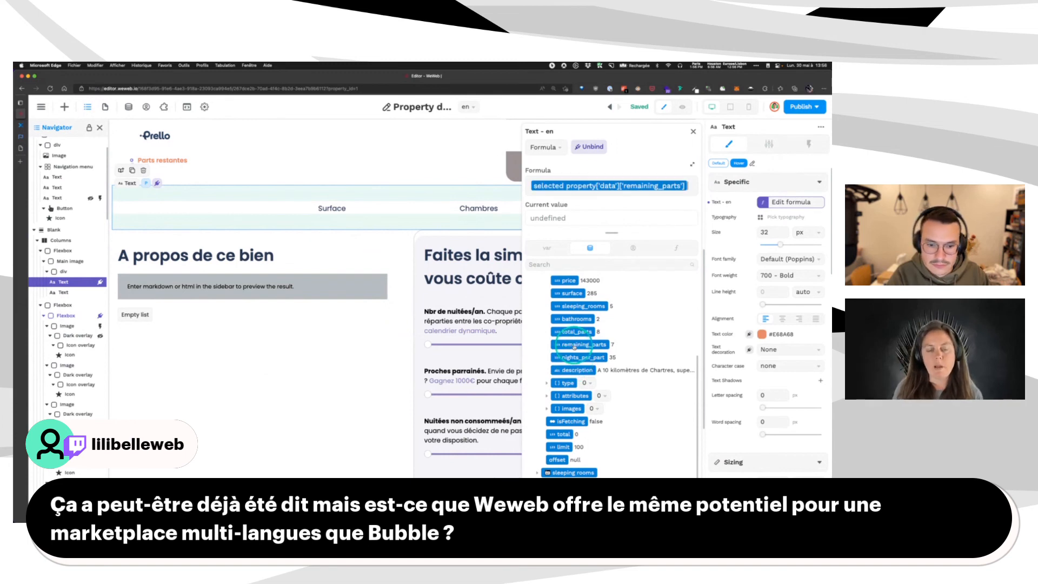
scroll(259, 250, "up", 5)
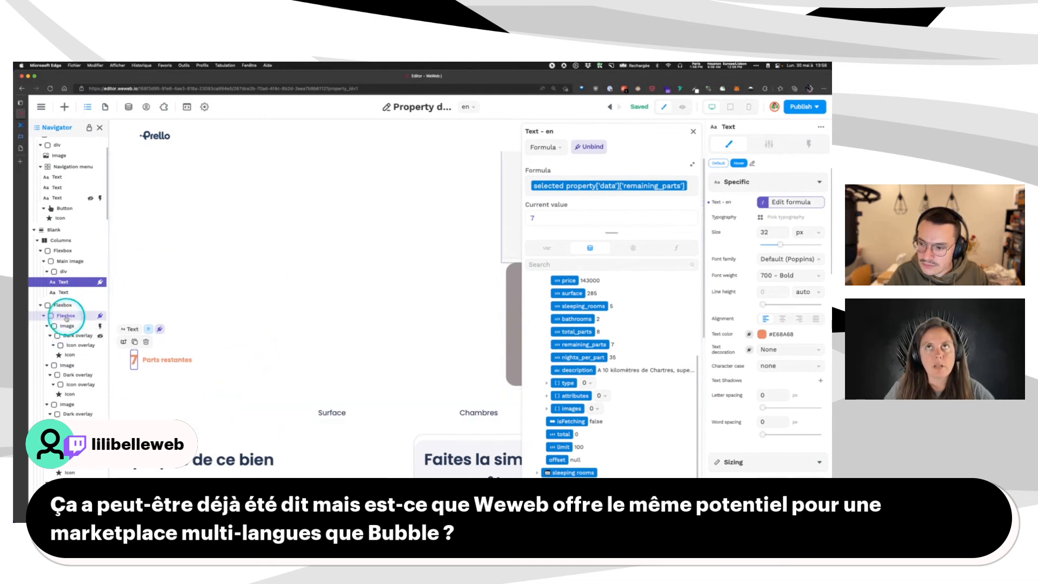
Rebind the repeated items of the image gallery Flexbox to selected property['data']['images'] and close the formula editor.
left_click(66, 316)
left_click(781, 203)
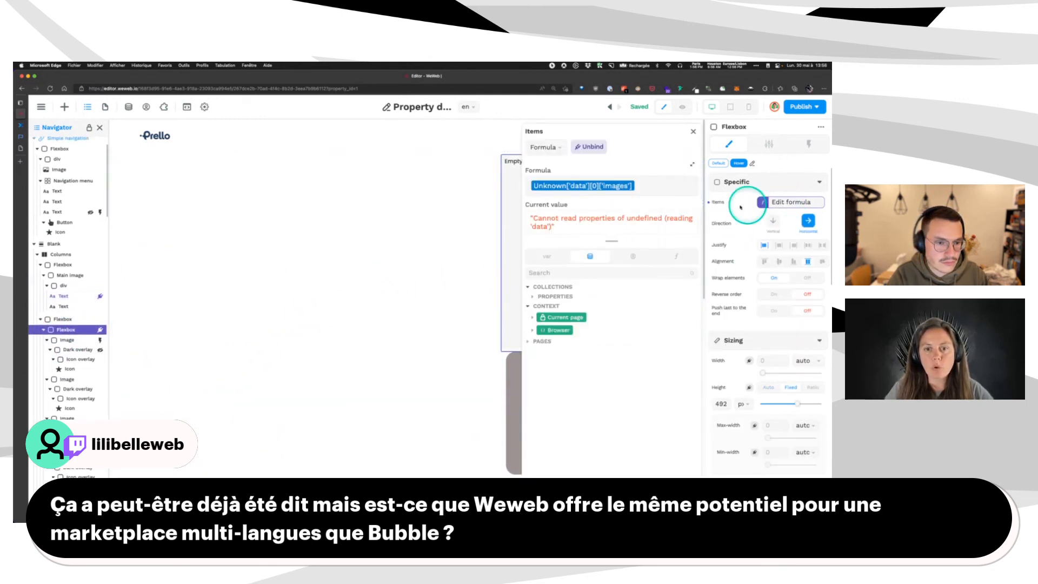
key("BackSpace")
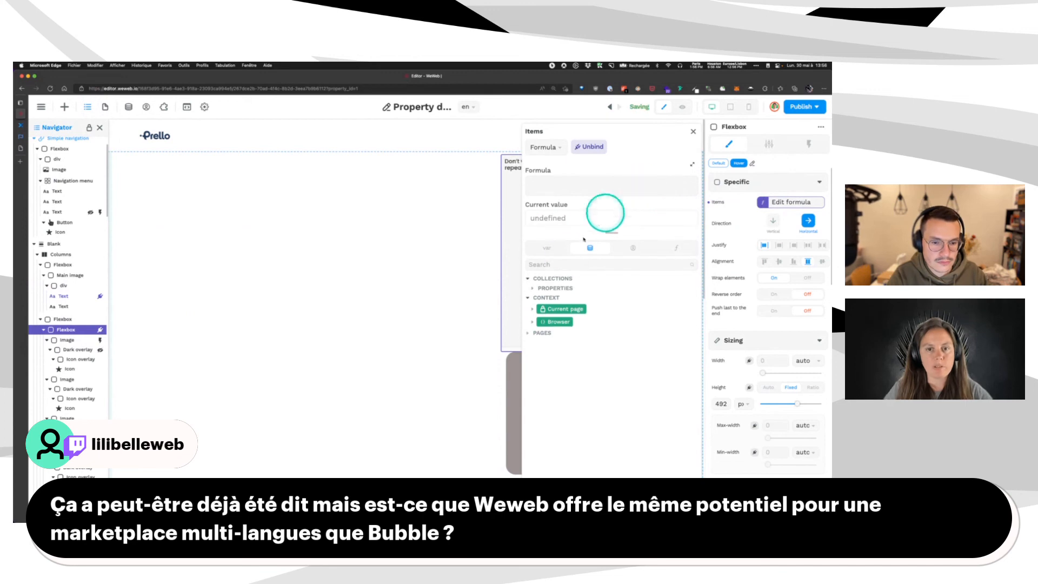
left_click(539, 288)
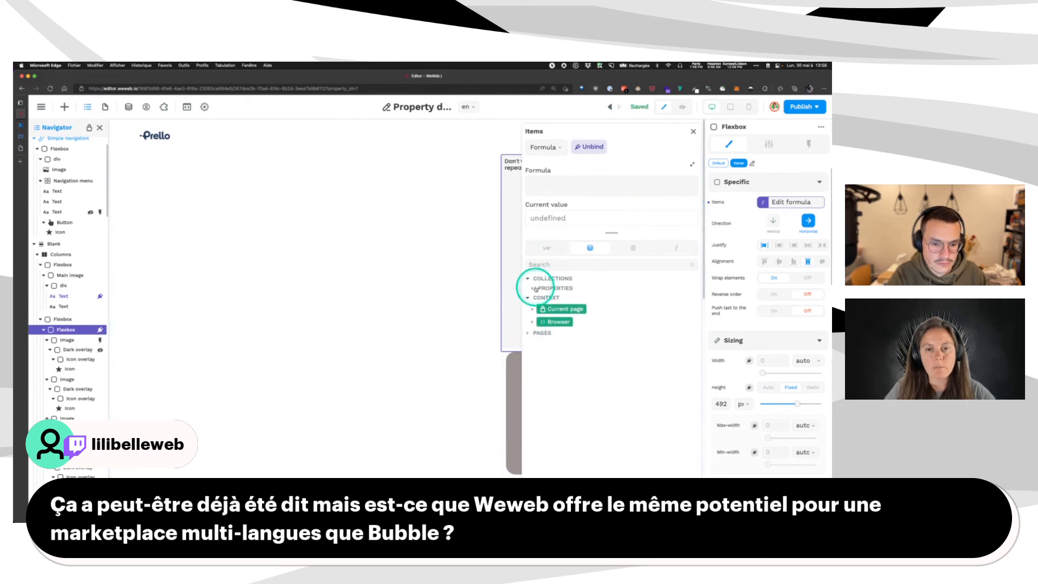
left_click(536, 288)
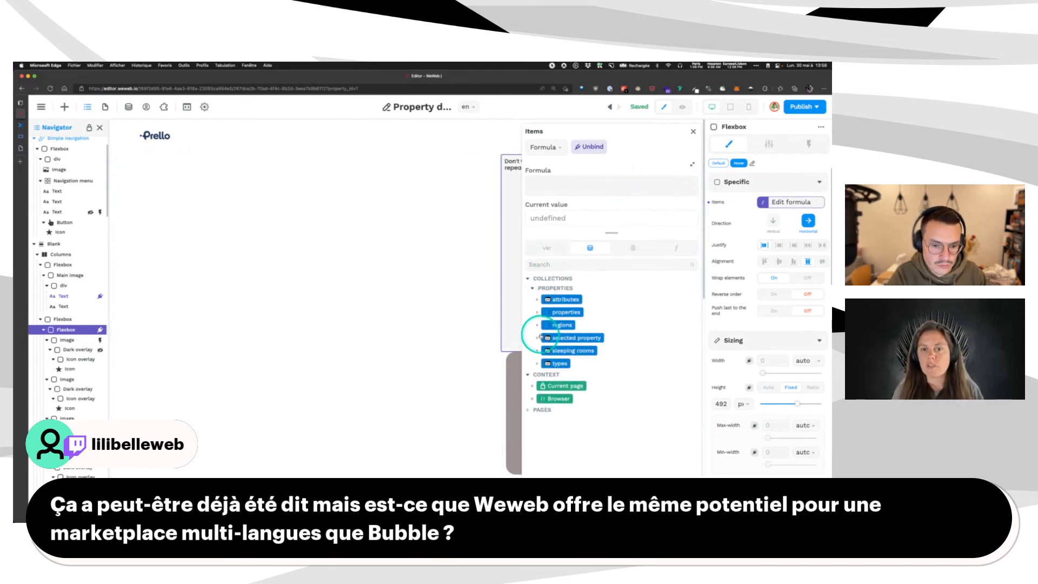
left_click(538, 337)
left_click(534, 351)
left_click(542, 352)
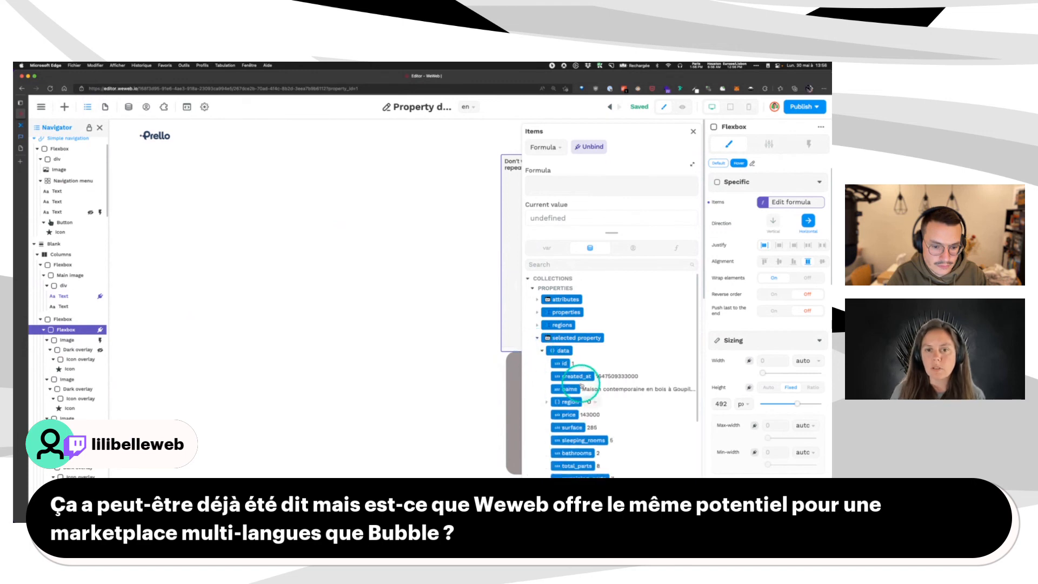
scroll(567, 379, "down", 5)
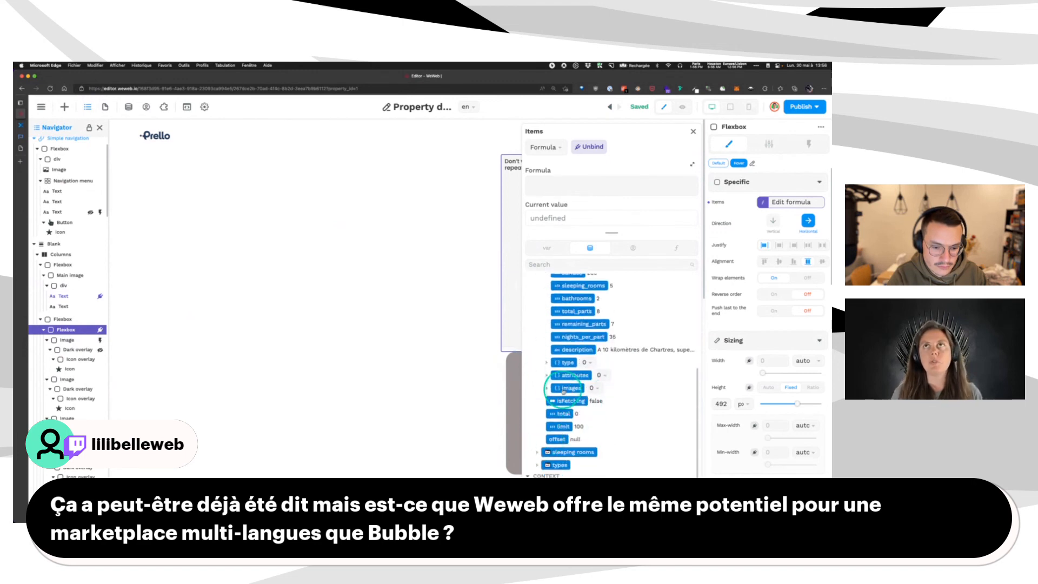
left_click(567, 388)
left_click(661, 196)
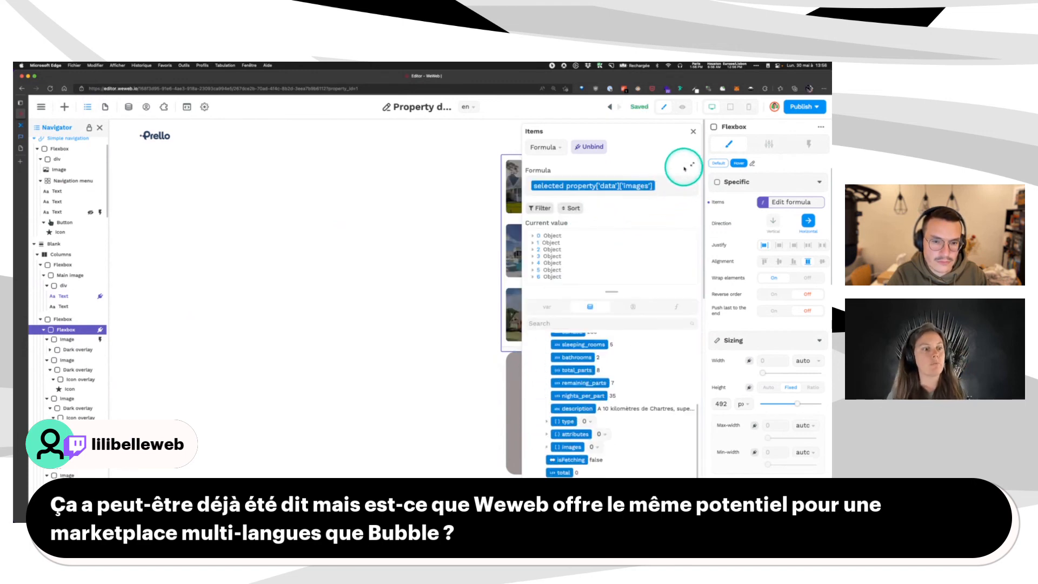
left_click(694, 131)
Open the Property details page's On Page Load trigger workflow and expand its Change variable value action for the main image variable.
left_click(371, 227)
left_click(148, 206)
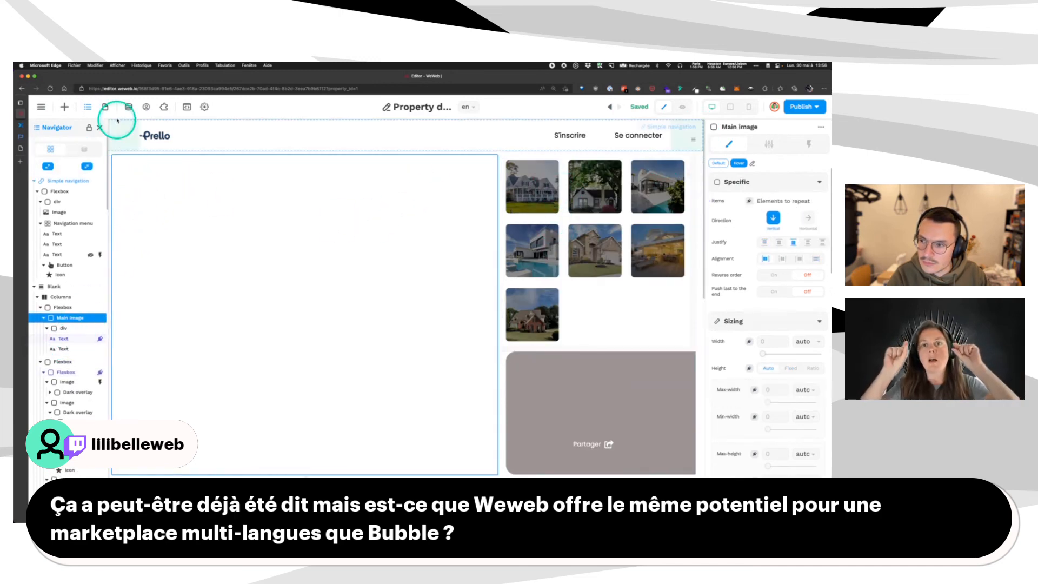
left_click(395, 107)
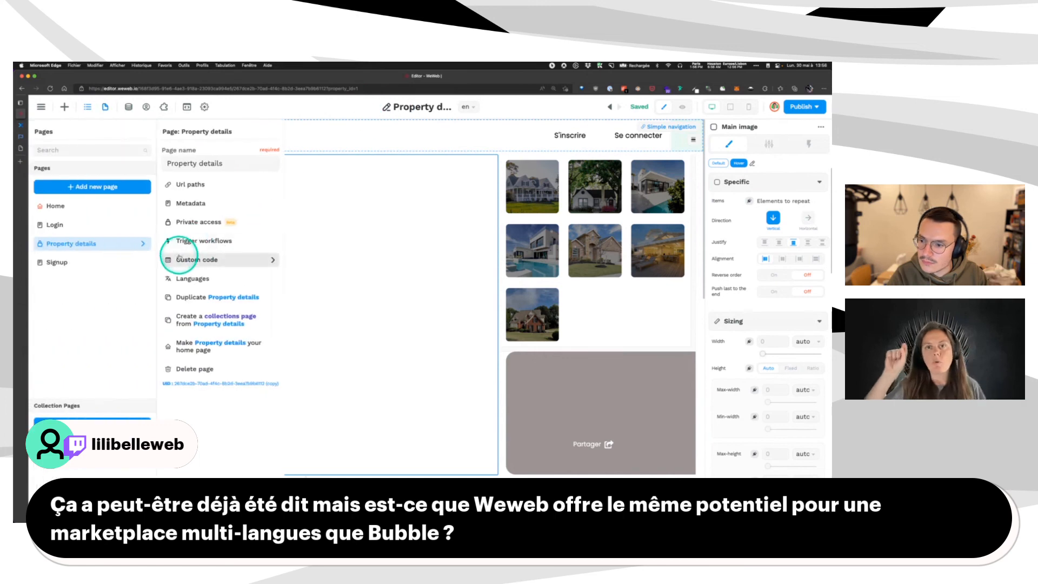
left_click(208, 241)
left_click(348, 180)
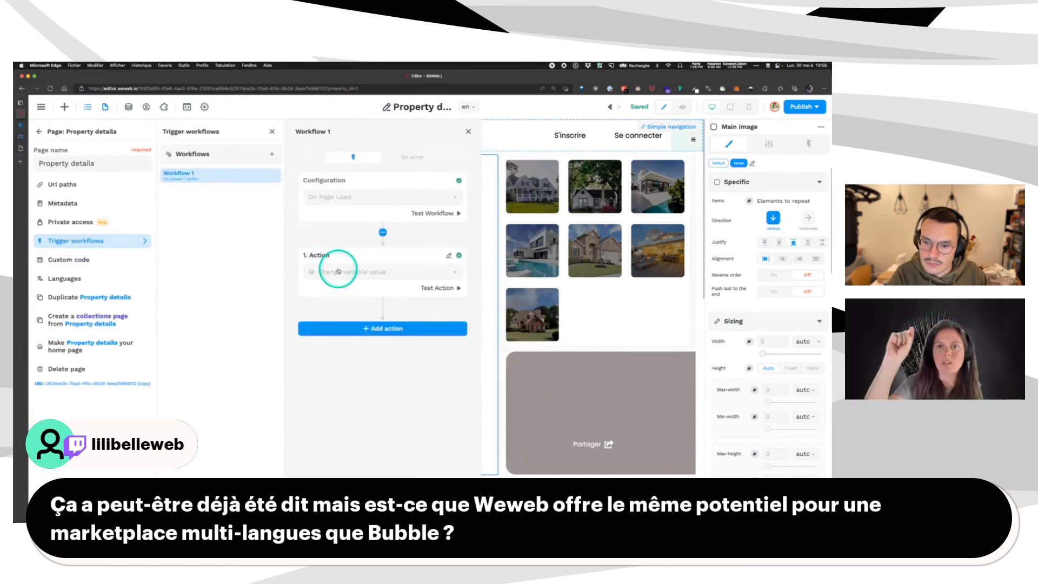
left_click(338, 270)
Rebind the action's new value to the url of the first image in selected property['data']['images'], replacing the broken formula, and close the workflow.
left_click(344, 377)
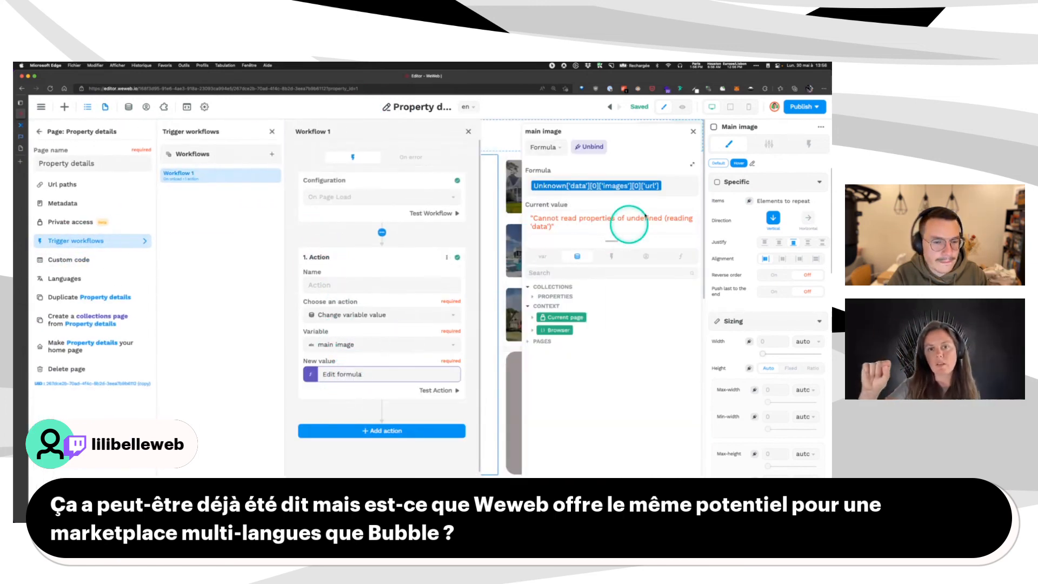
key("BackSpace")
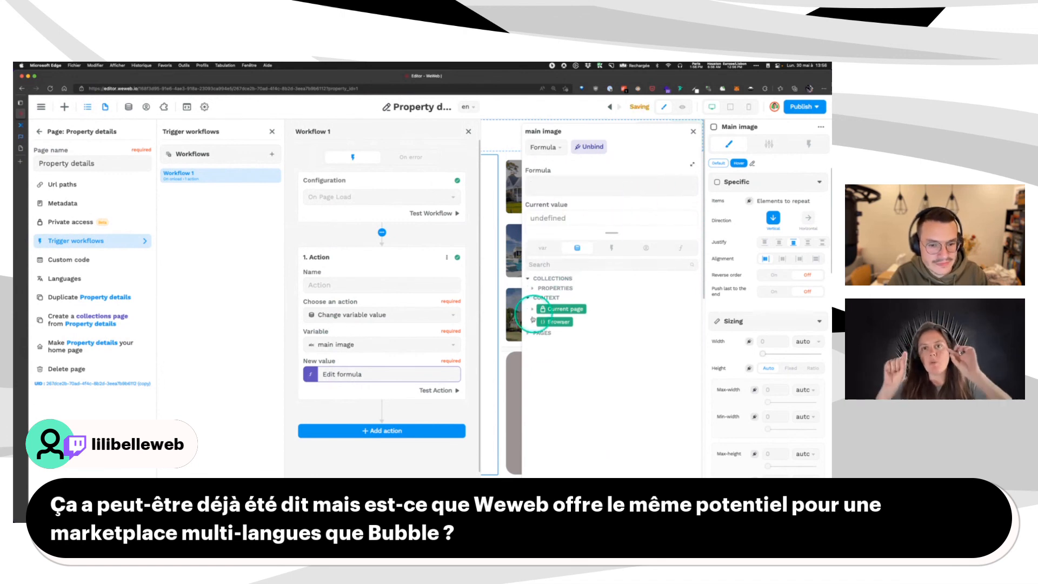
left_click(532, 289)
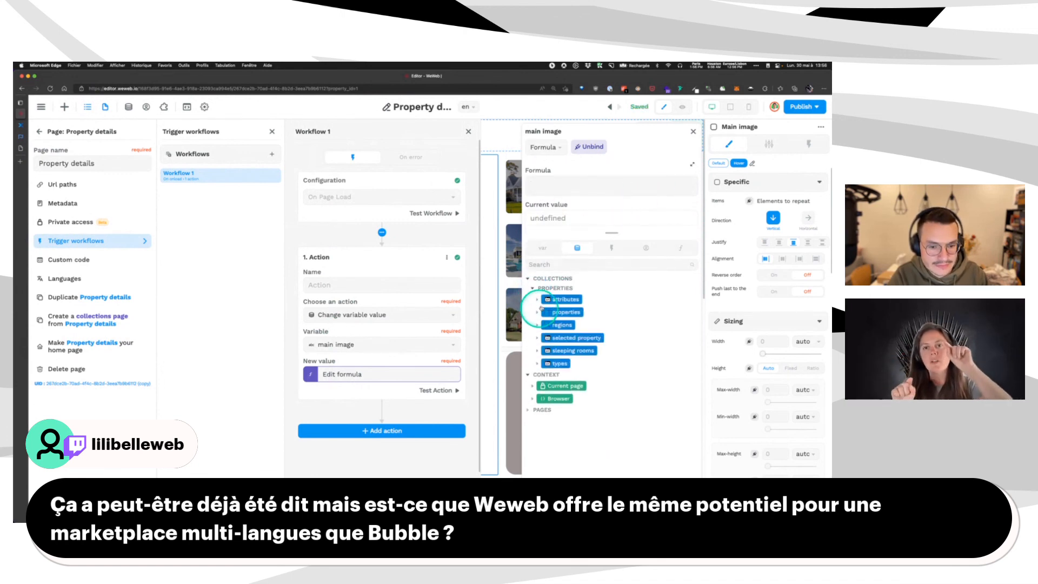
left_click(537, 339)
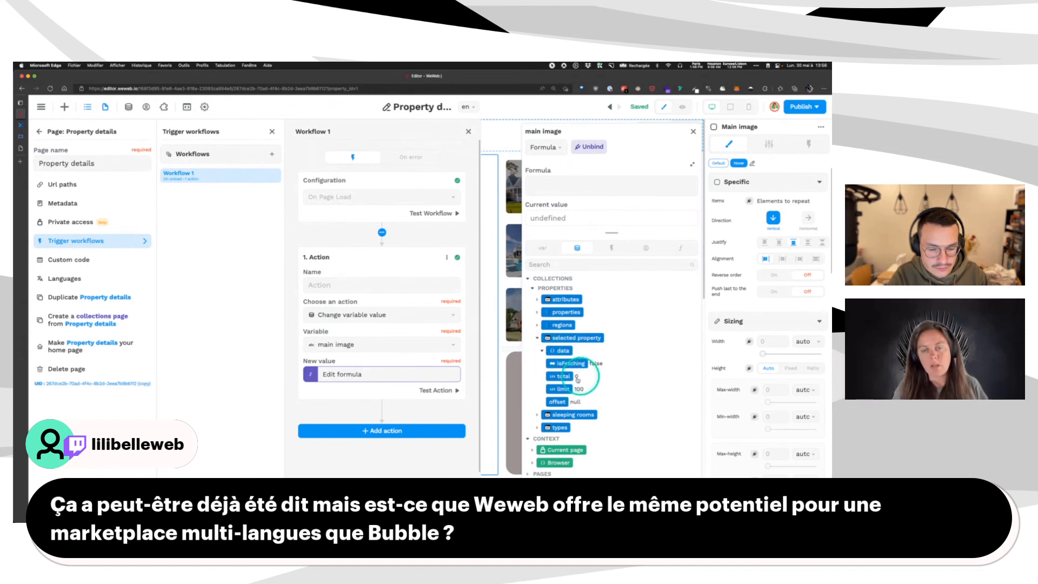
left_click(542, 351)
scroll(577, 379, "down", 3)
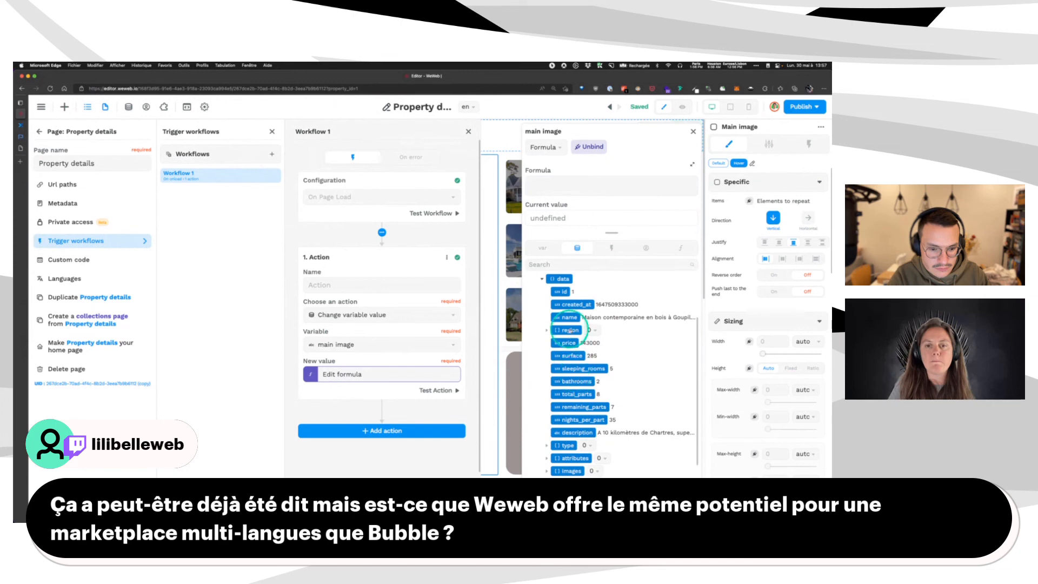
scroll(562, 389, "down", 3)
left_click(546, 388)
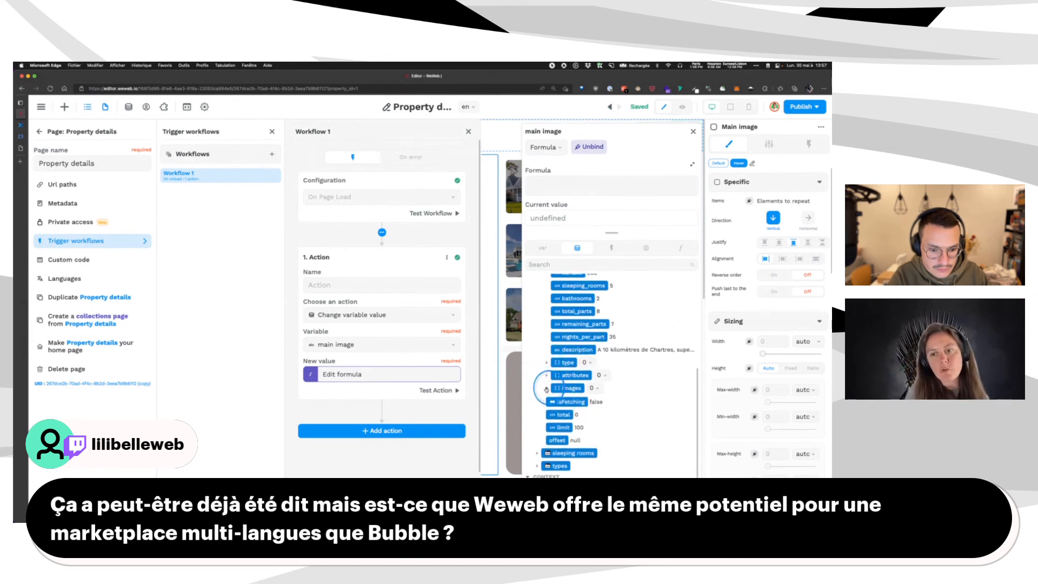
left_click(552, 402)
scroll(565, 432, "down", 2)
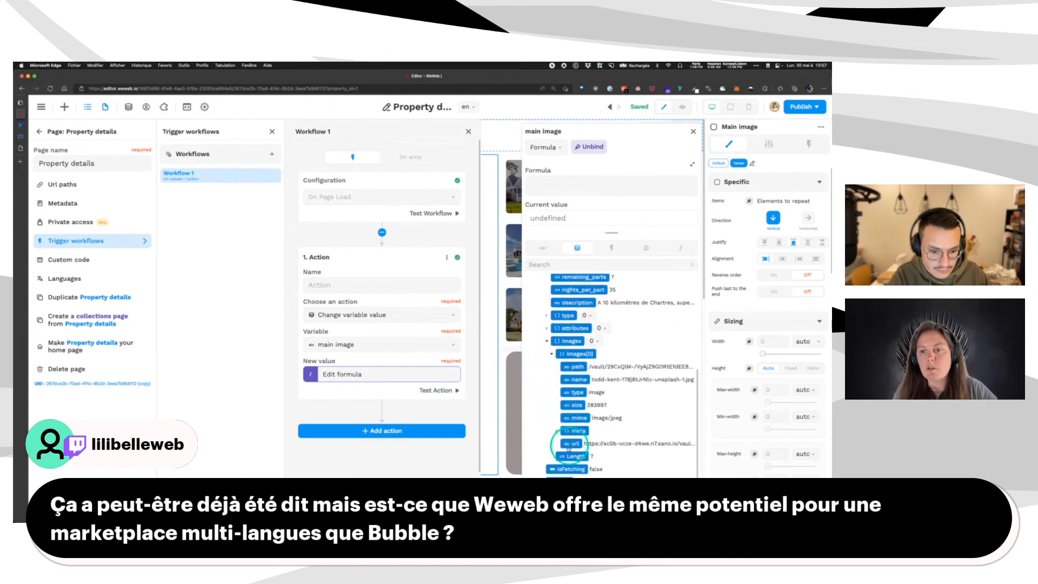
left_click(570, 445)
left_click(693, 132)
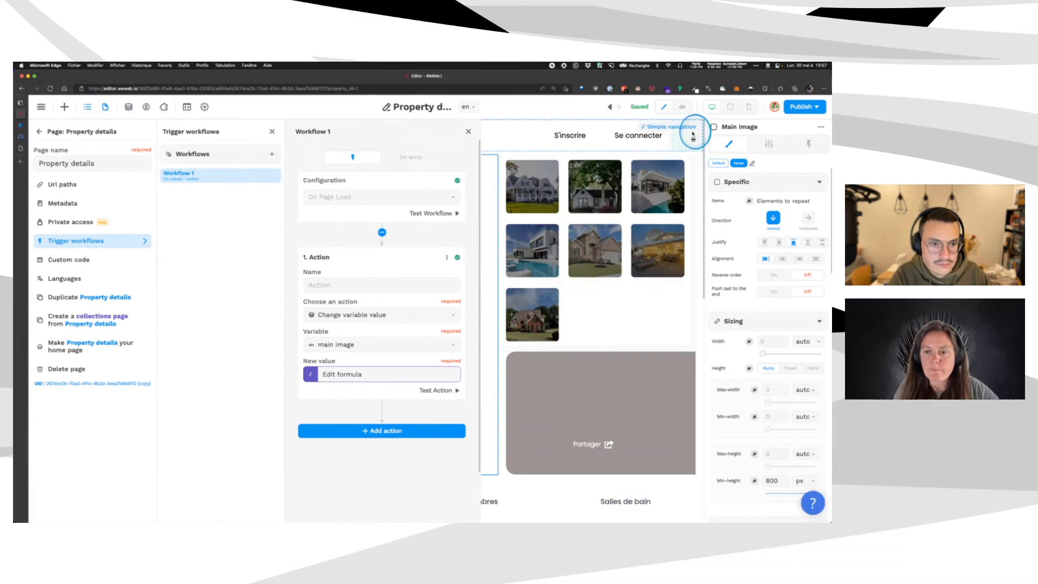
left_click(272, 131)
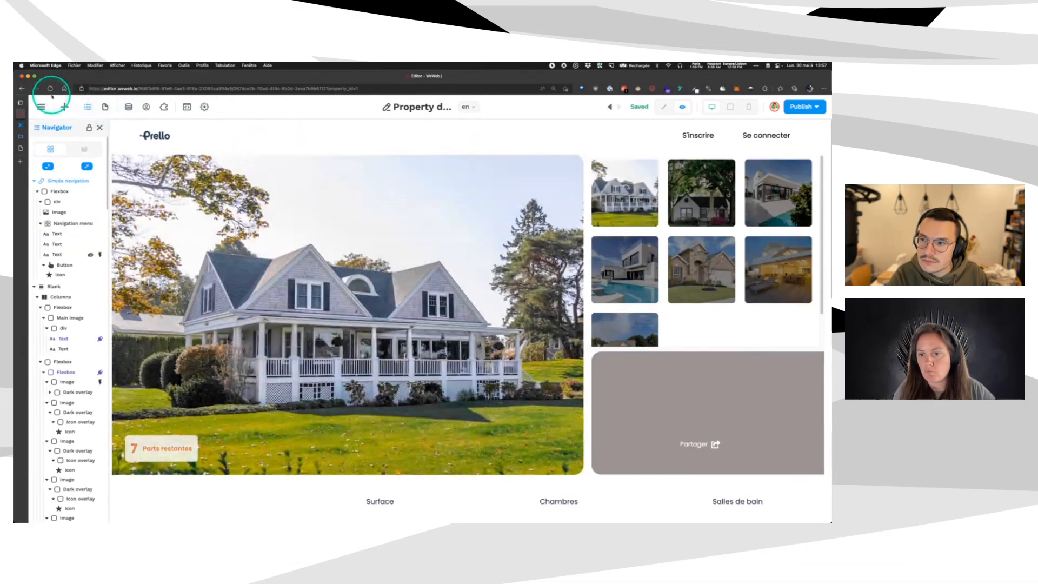
Test several gallery thumbnails in preview to check that they switch the main image, and return to edit mode.
left_click(701, 192)
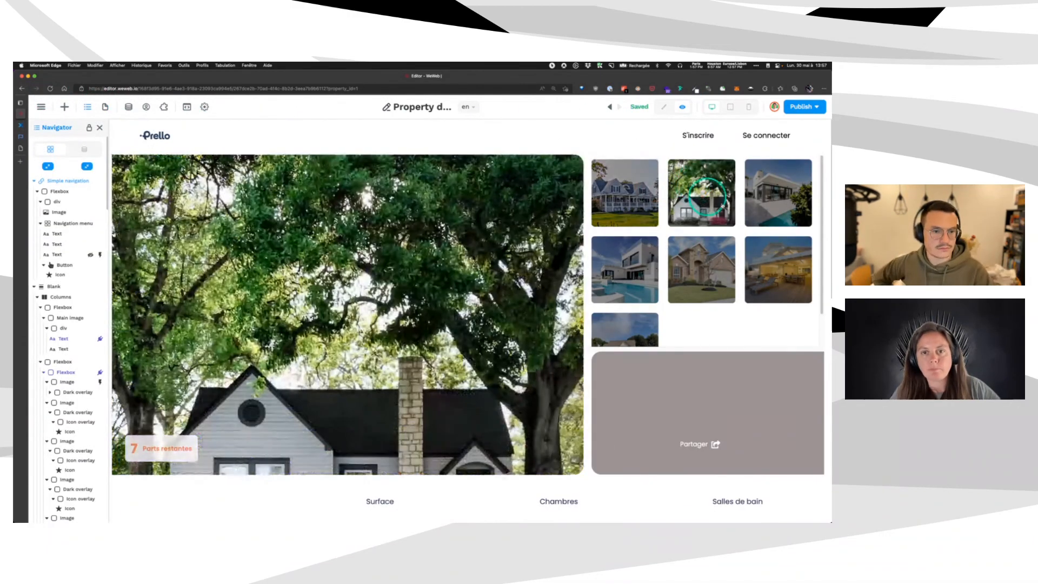
left_click(777, 193)
left_click(781, 279)
left_click(627, 269)
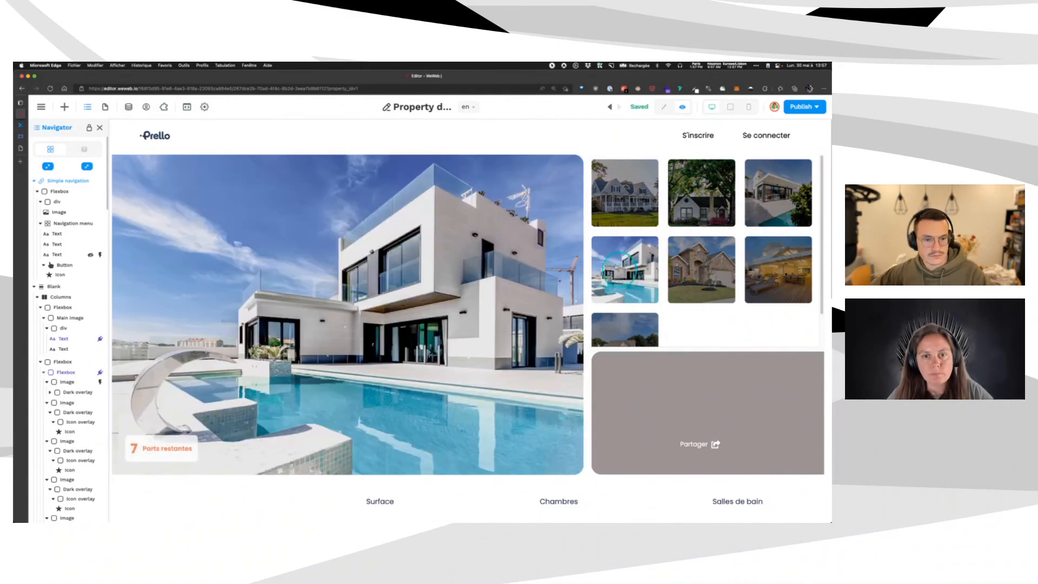
left_click(633, 162)
left_click(662, 106)
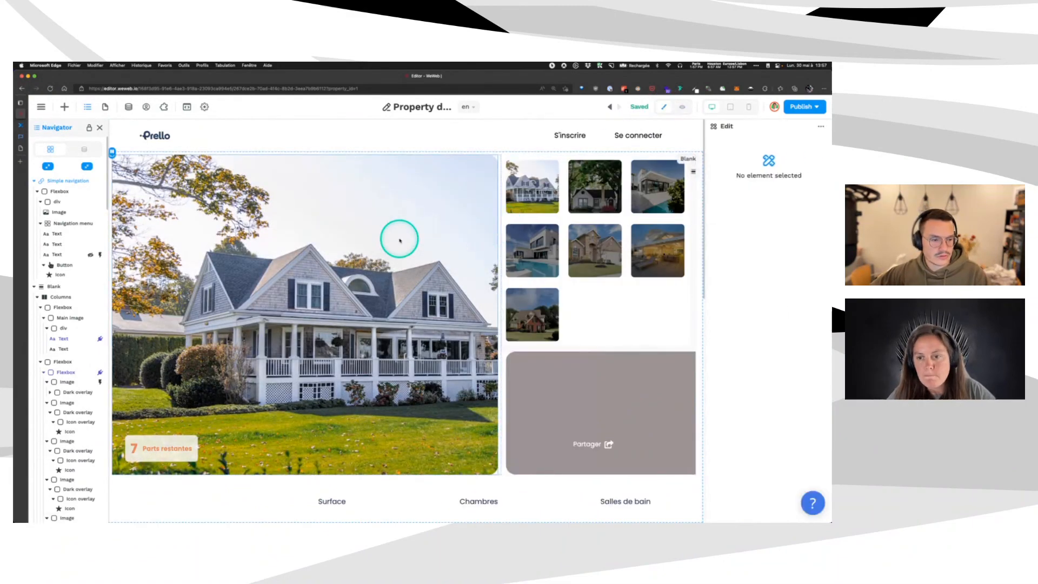
Rebind the title text in the container above "Partager" to selected property['data']['name'], replacing its broken formula, and close the formula editor.
scroll(398, 238, "down", 3)
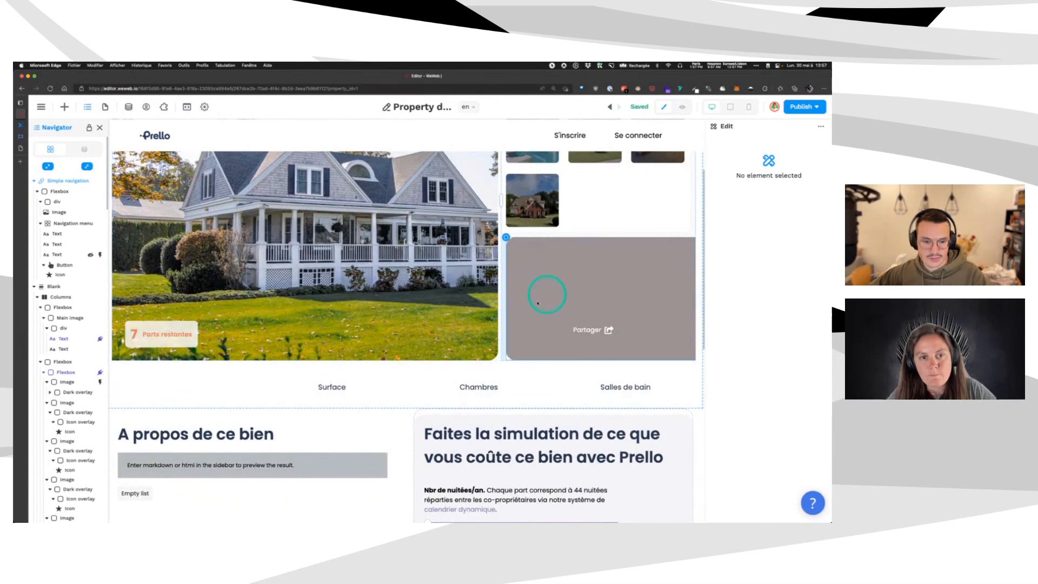
scroll(546, 294, "up", 3)
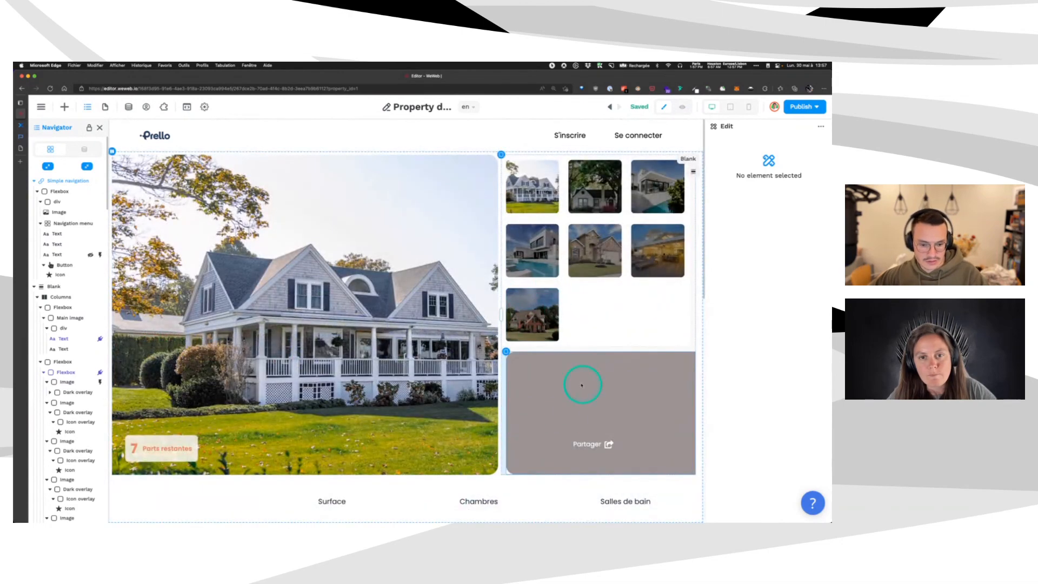
left_click(61, 338)
left_click(66, 372)
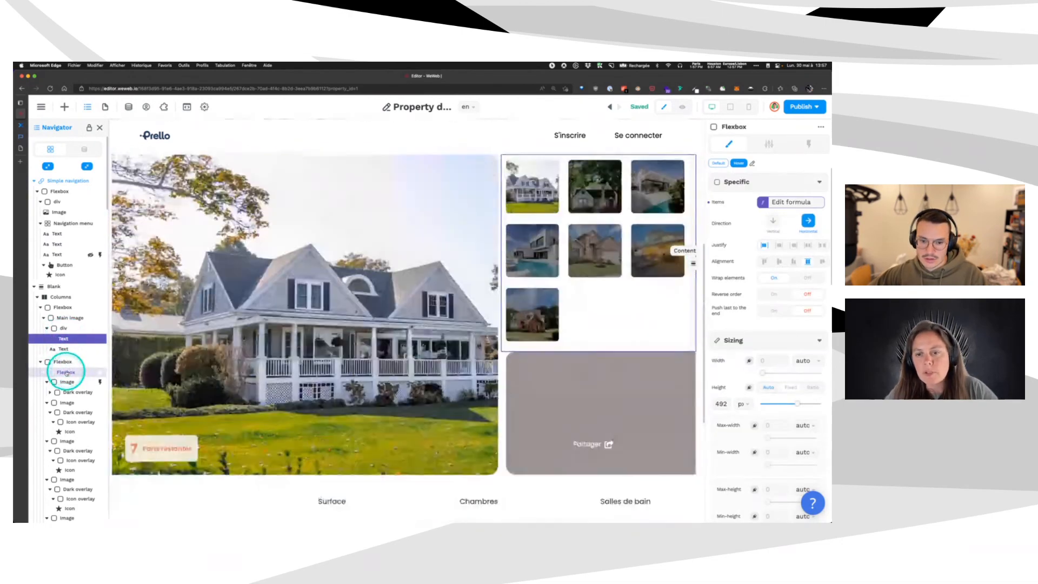
scroll(77, 408, "down", 5)
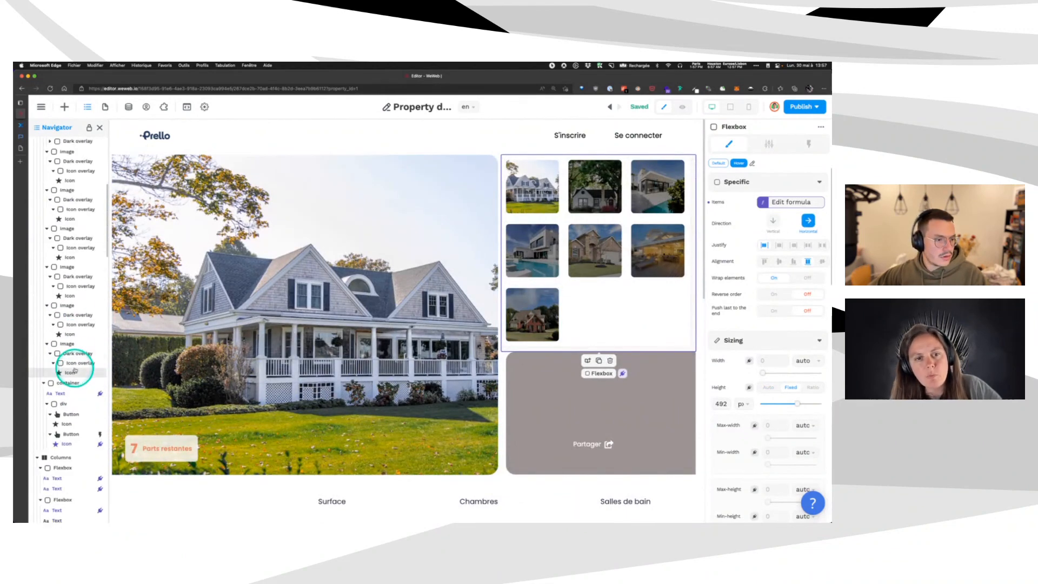
scroll(74, 370, "down", 3)
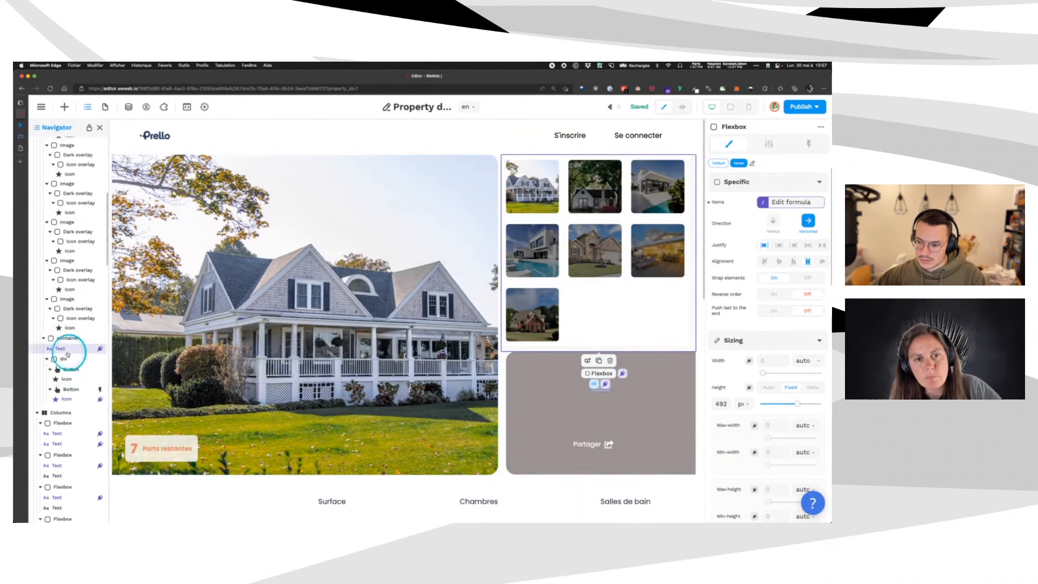
left_click(68, 350)
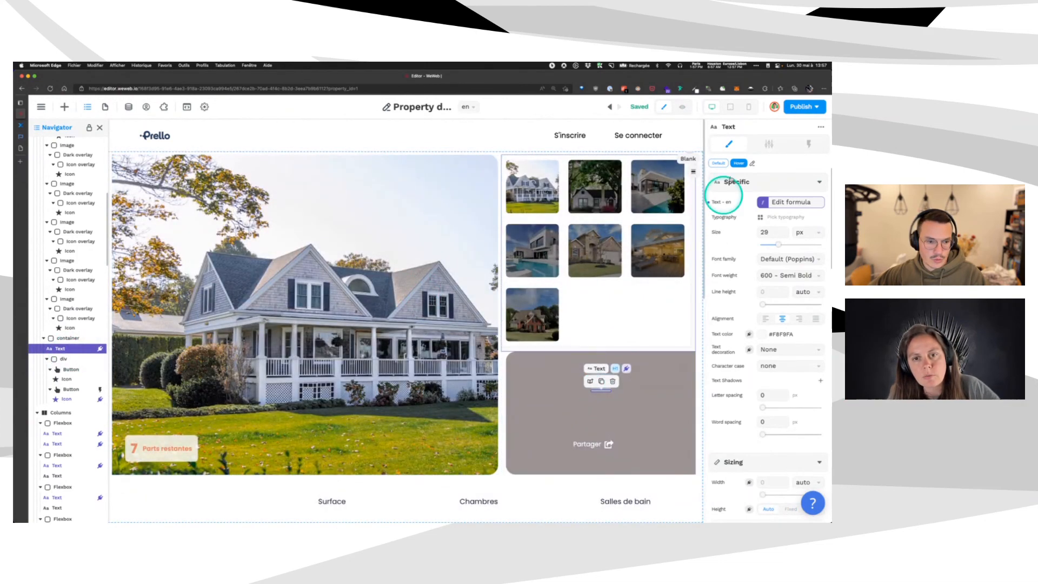
left_click(794, 202)
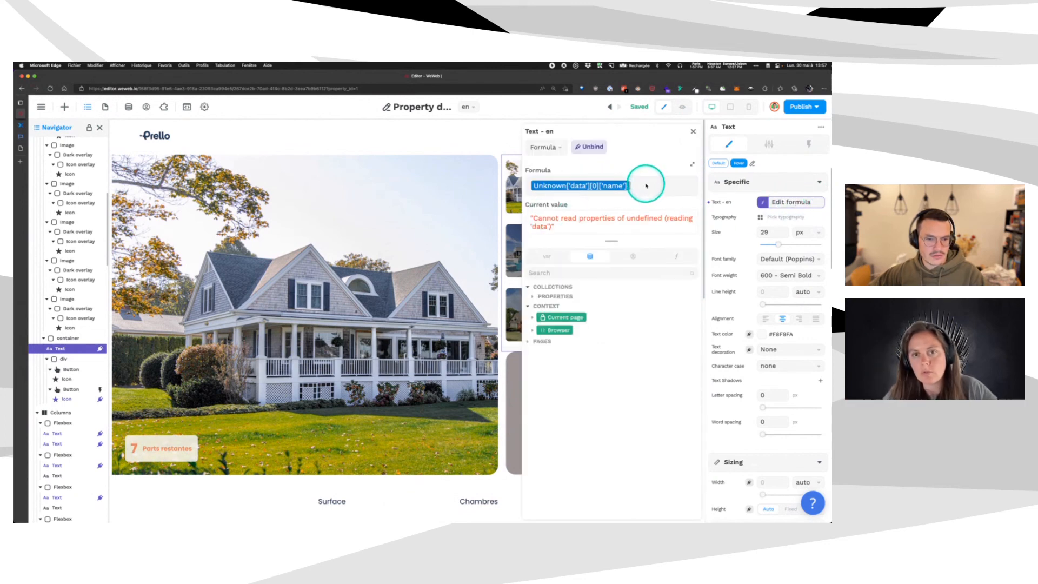
key("BackSpace")
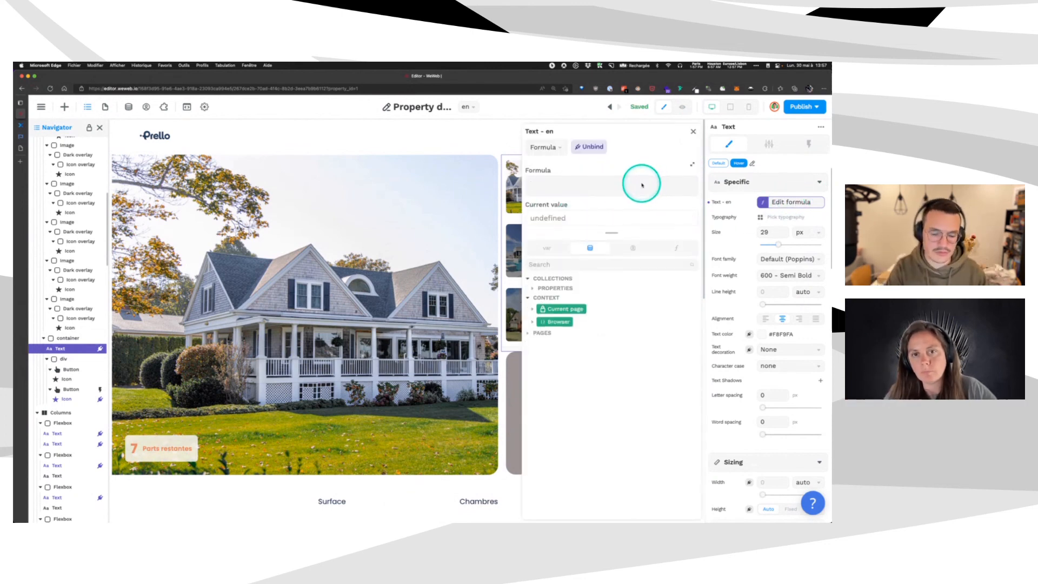
left_click(534, 289)
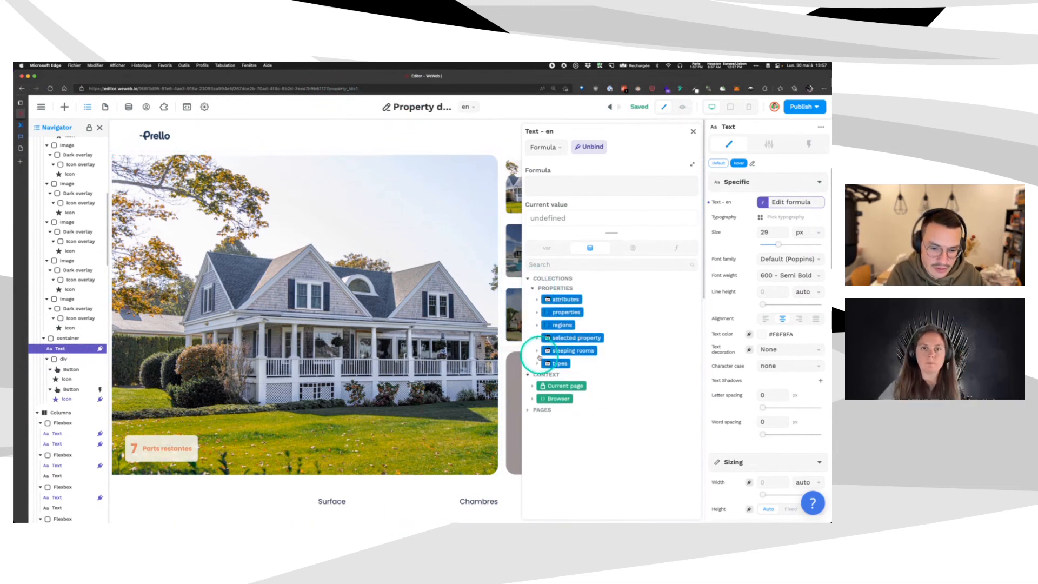
left_click(538, 338)
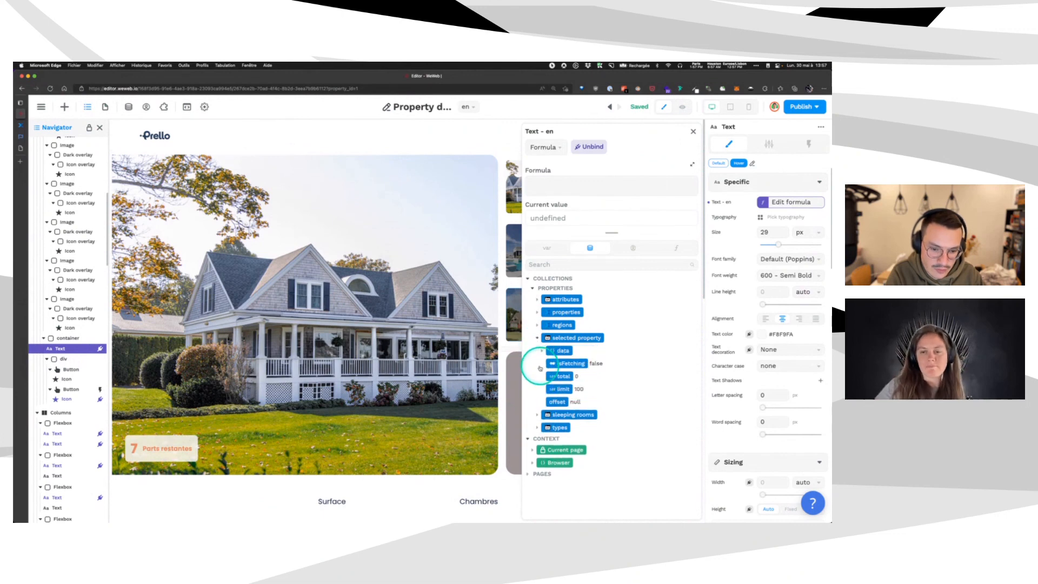
left_click(543, 351)
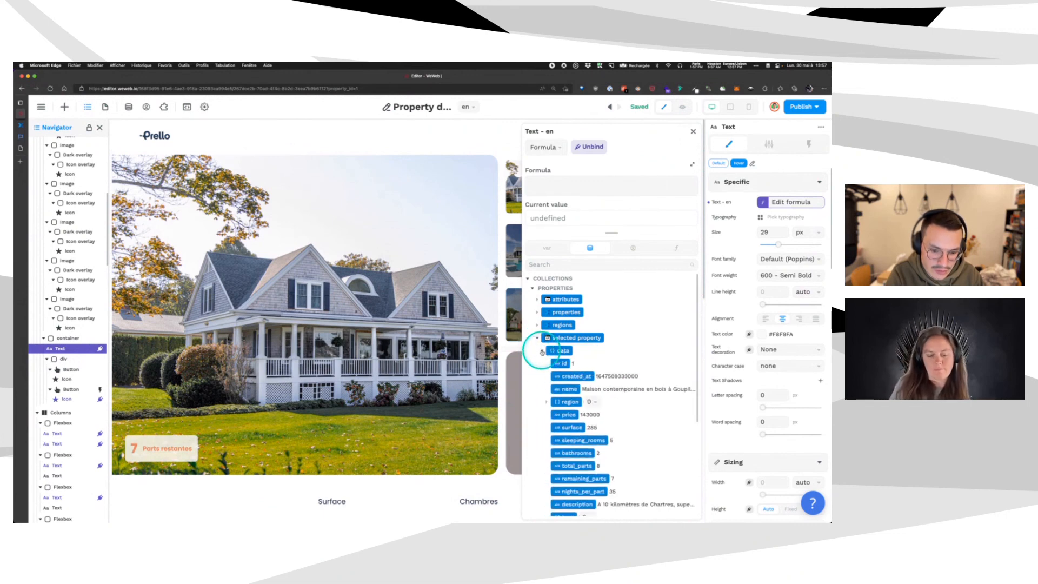
left_click(564, 389)
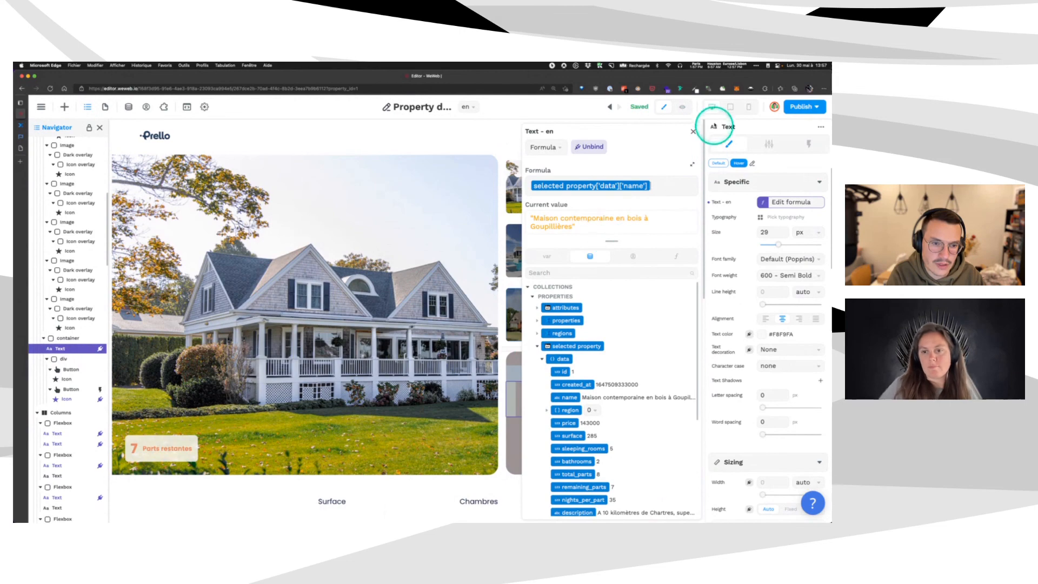
left_click(694, 131)
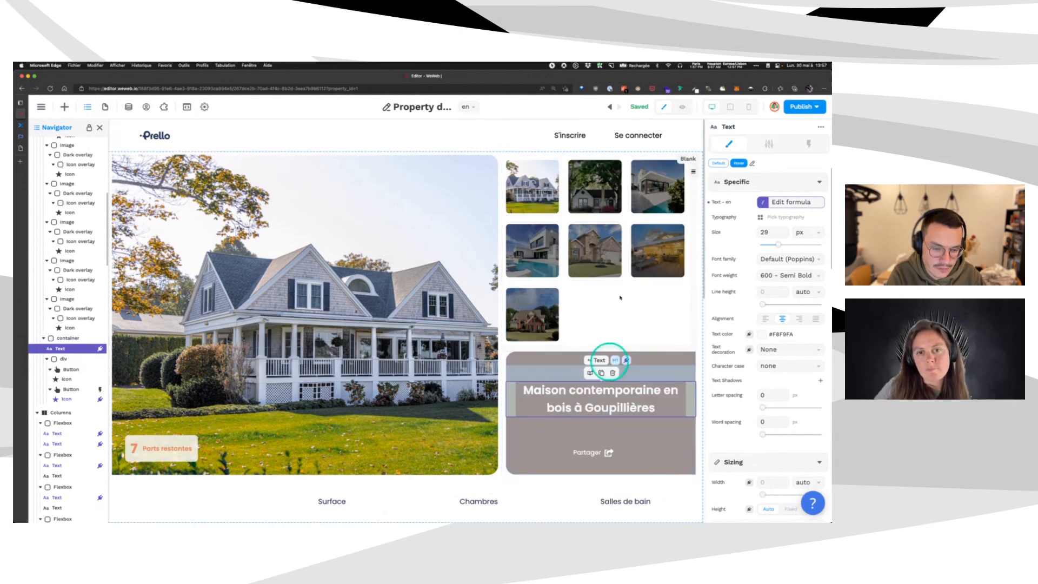
Preview the site, go back to the Home page through the Prello logo and open the "Maison contemporaine proche de Dax" property card.
left_click(682, 106)
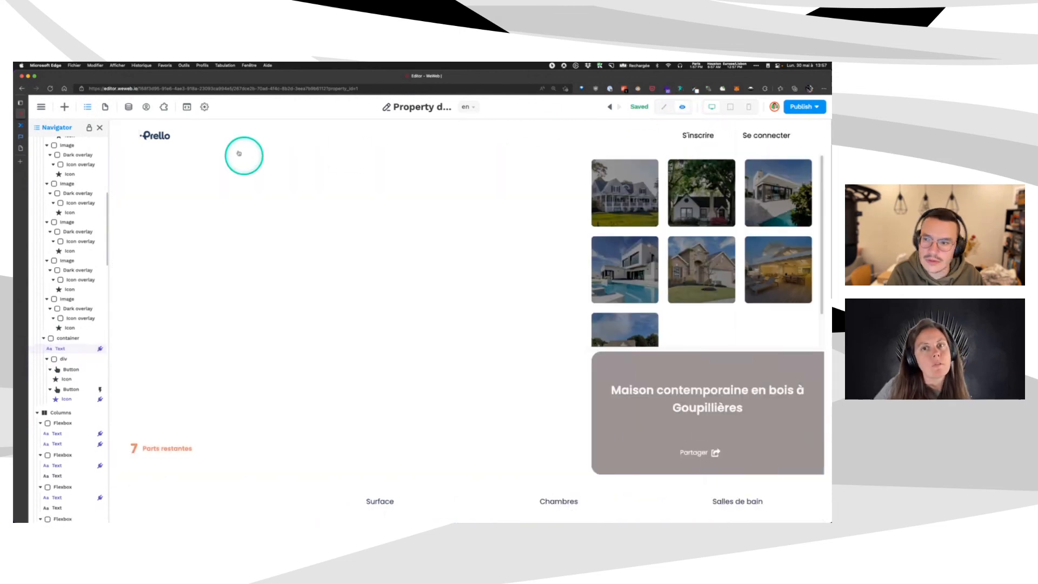
left_click(161, 136)
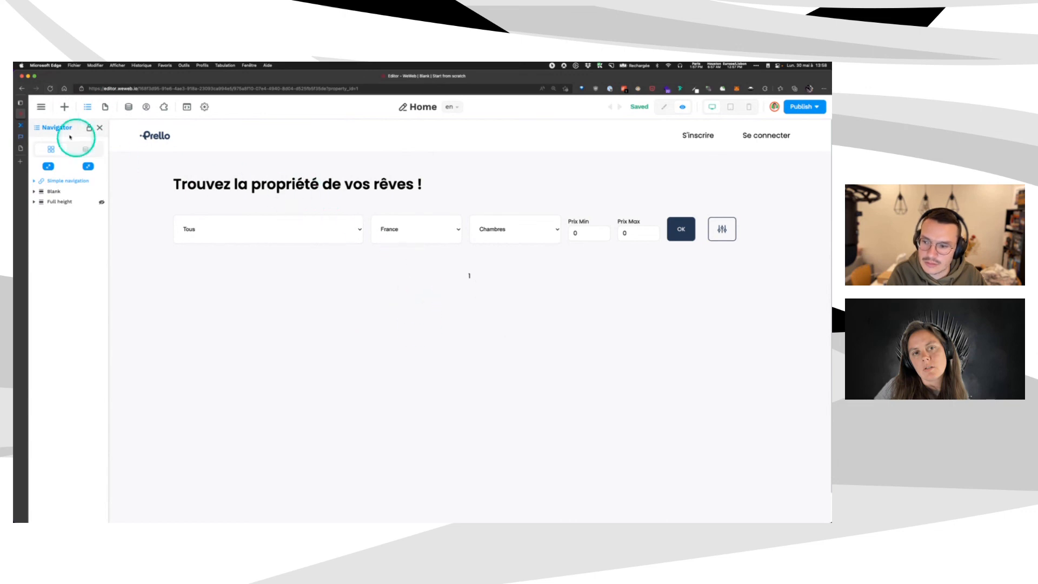
scroll(595, 333, "down", 1)
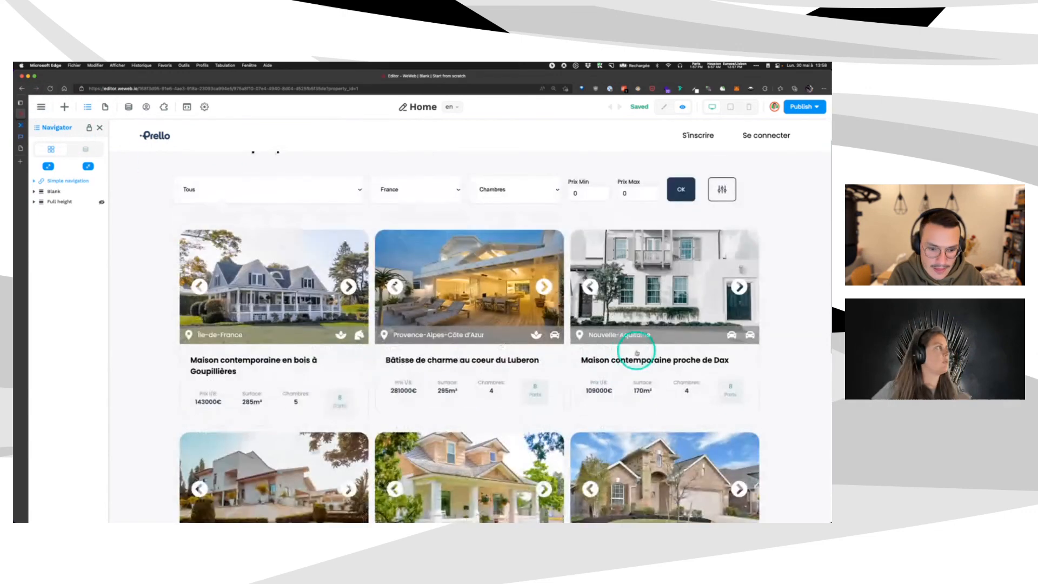
left_click(636, 362)
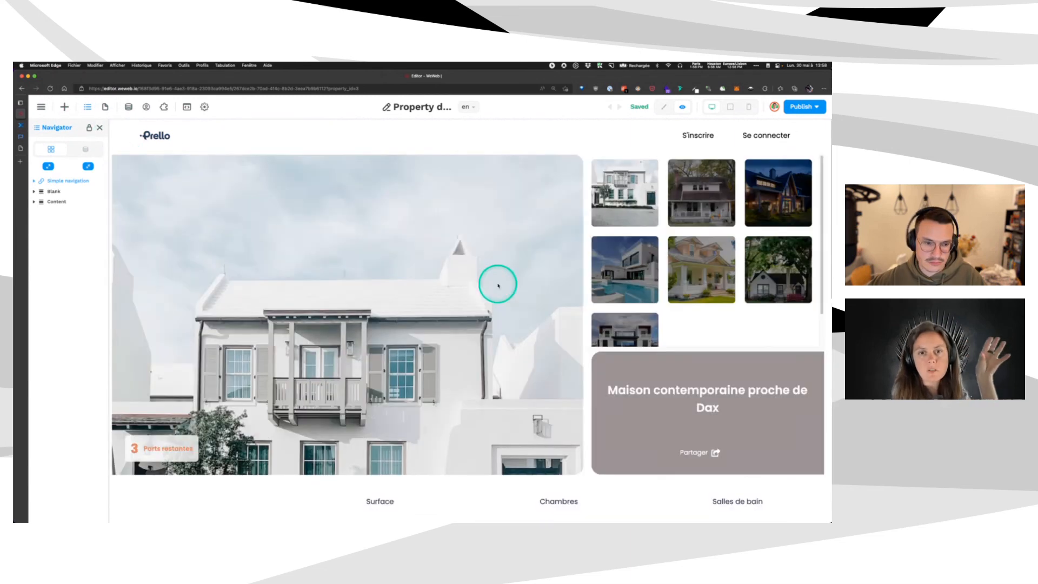
Examine the previewed property details from the image gallery and title down to the description and cost simulation sections.
scroll(621, 354, "down", 4)
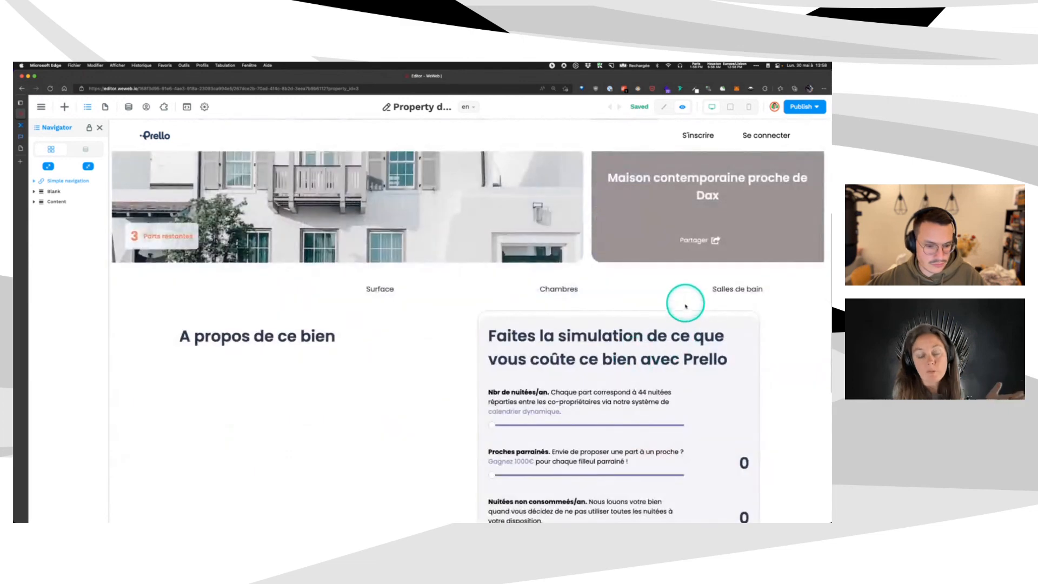
scroll(681, 301, "up", 4)
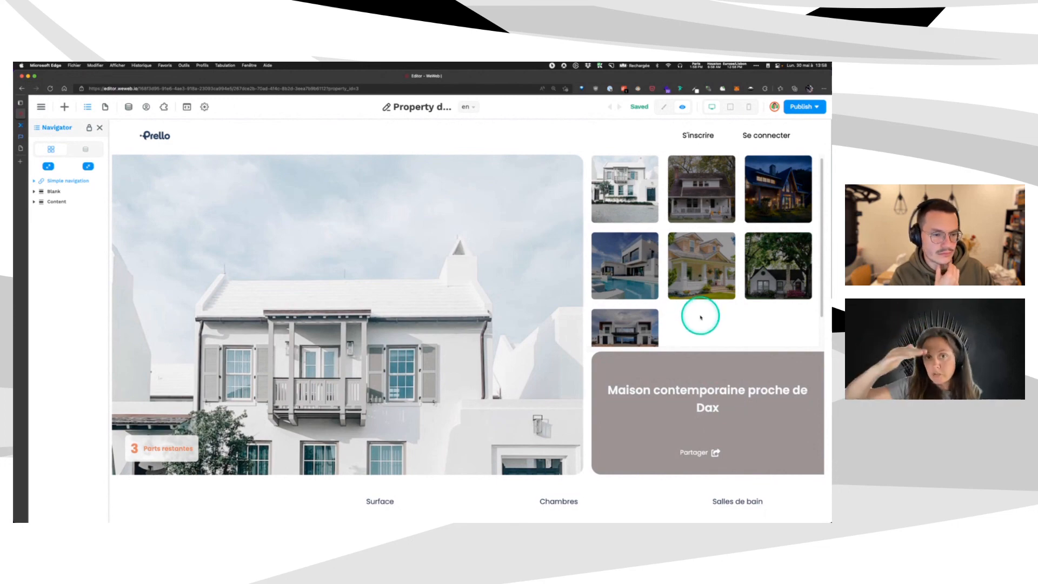
scroll(573, 354, "down", 5)
scroll(528, 346, "up", 5)
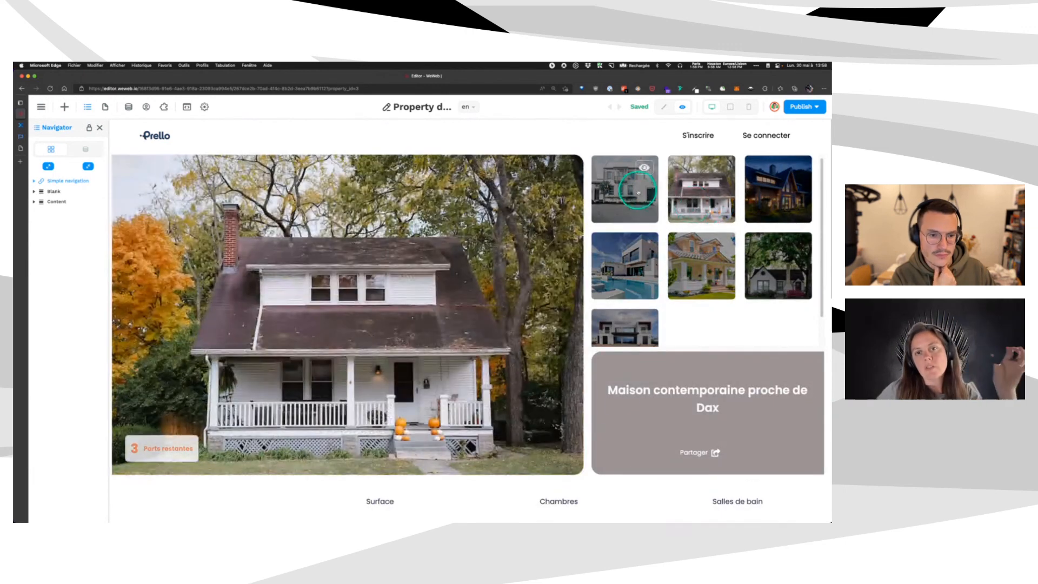
Show the white villa with the swimming pool as the main image by choosing its thumbnail in the previewed gallery.
left_click(624, 258)
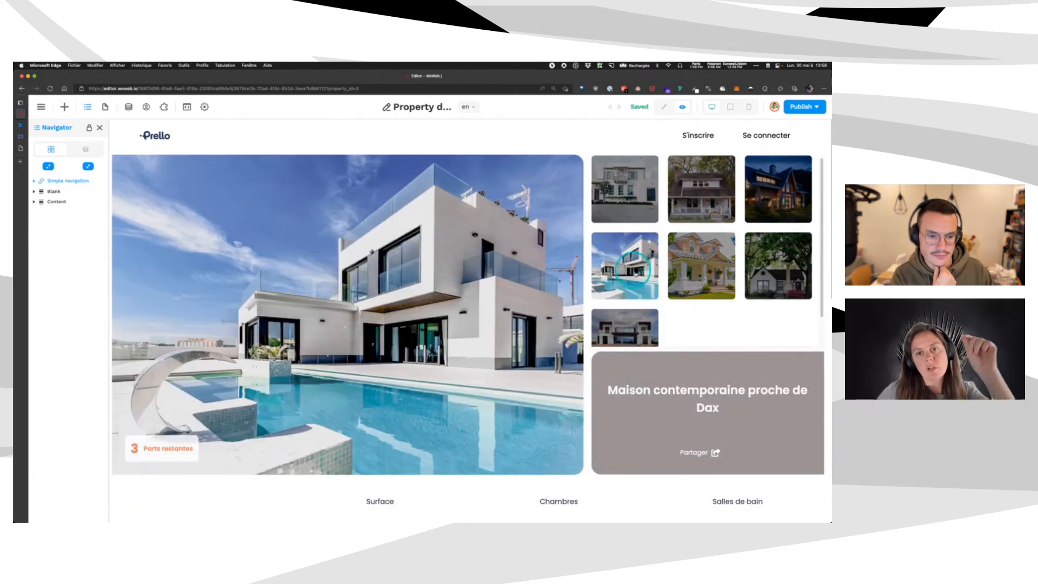
left_click(697, 334)
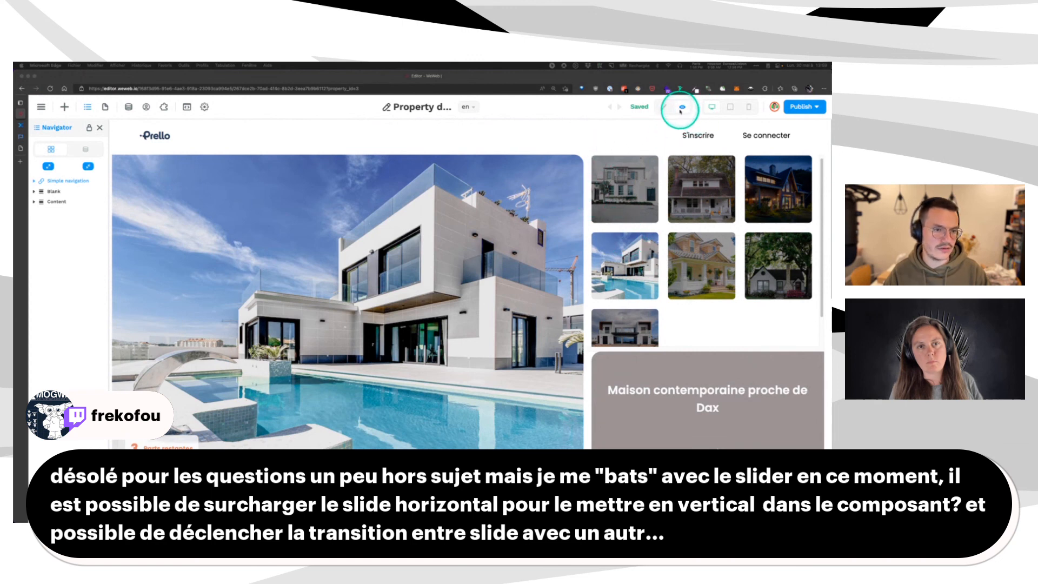
Return to the Home page through the Prello logo and switch from preview to edit mode.
left_click(159, 136)
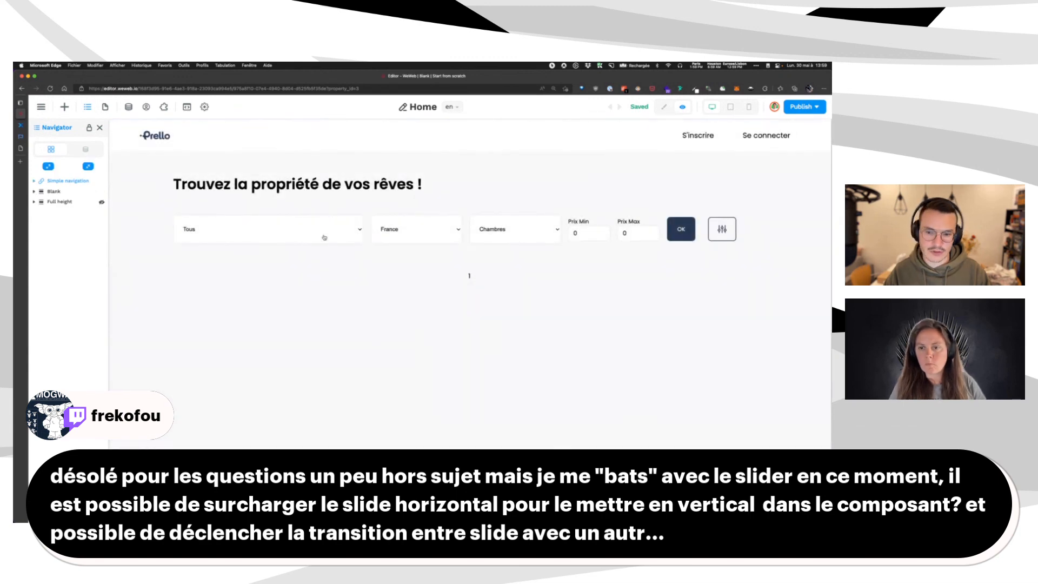
left_click(354, 263)
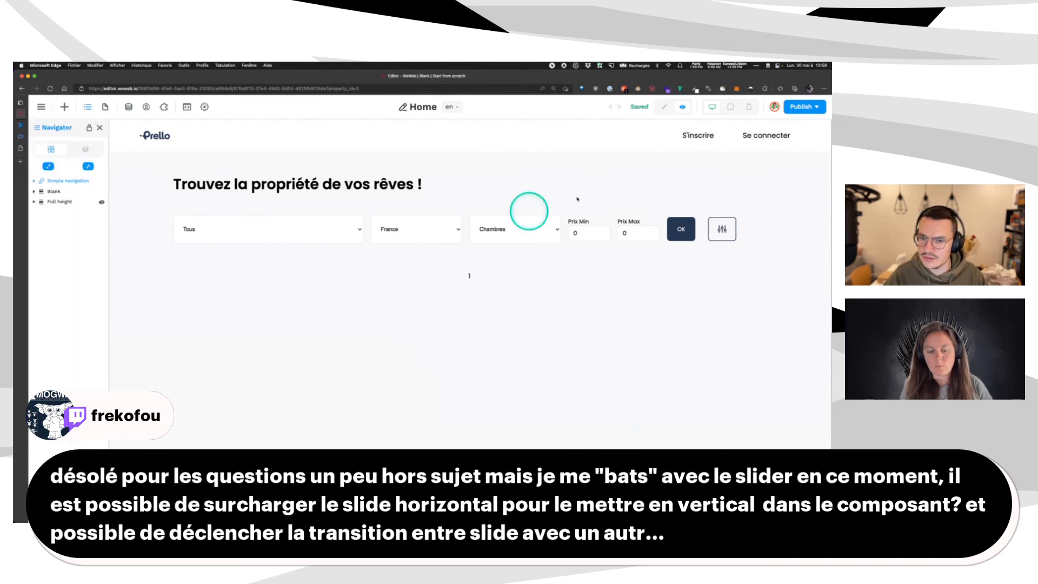
left_click(665, 108)
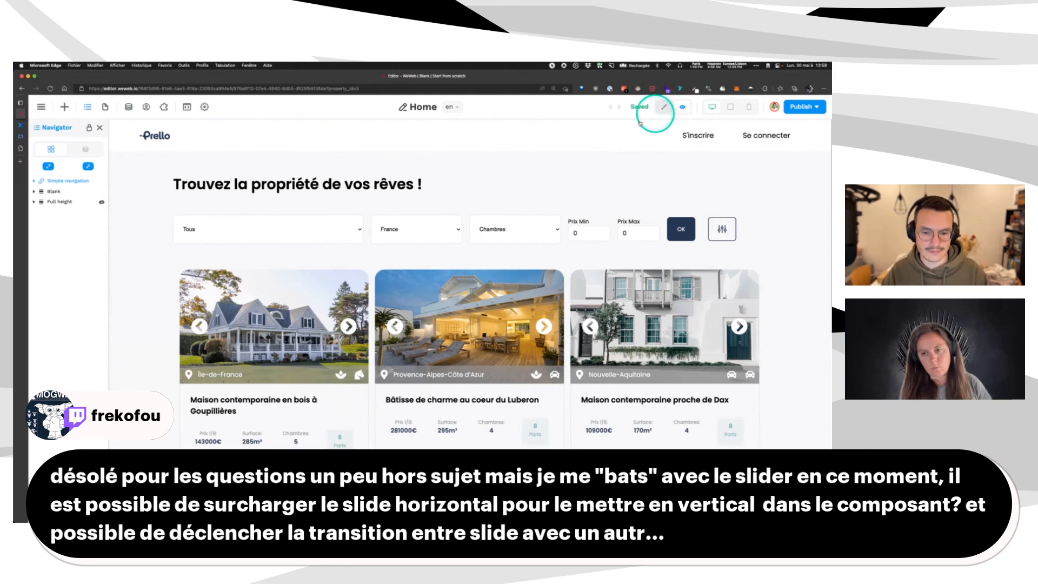
Select the image slider in the "Bâtisse de charme au coeur du Luberon" card and examine its specific settings for slide direction and transition options.
left_click(312, 272)
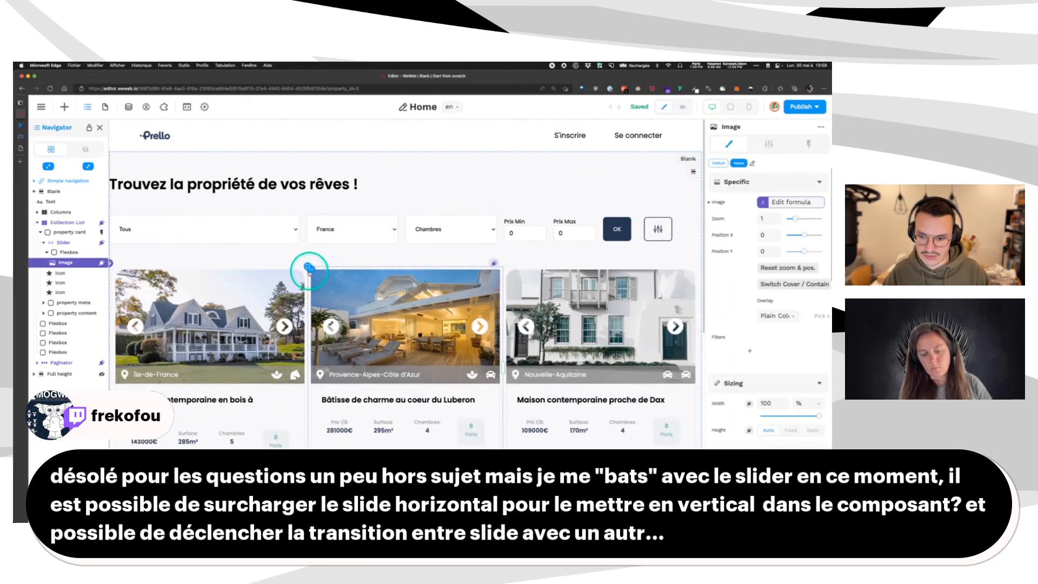
left_click(311, 272)
left_click(768, 144)
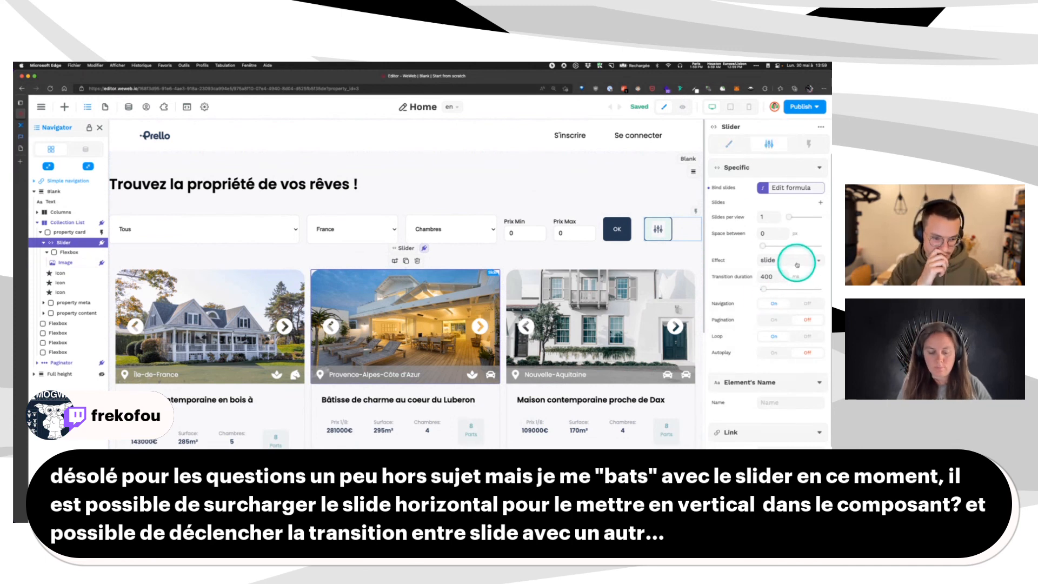
left_click(481, 326)
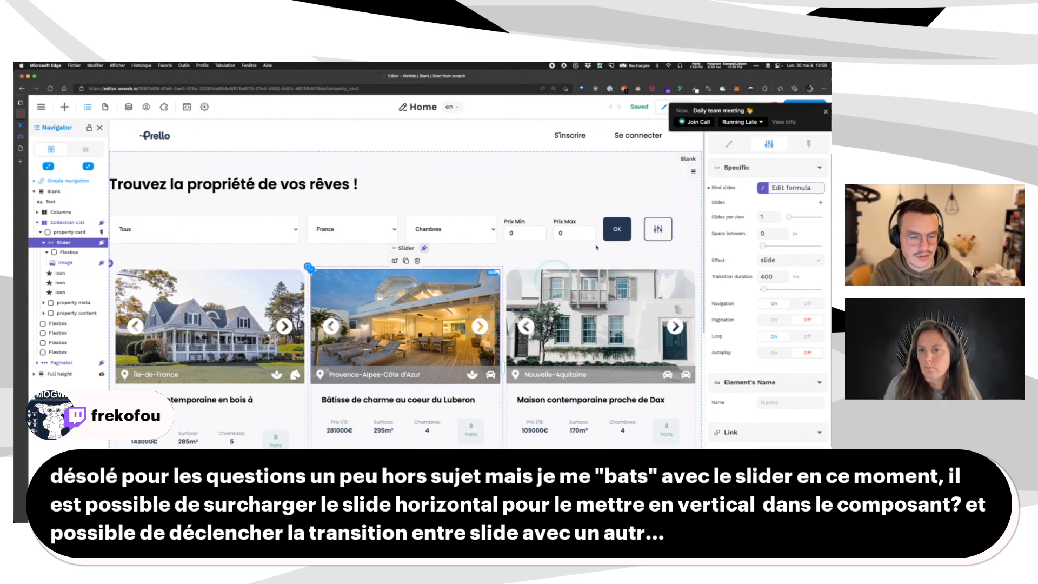
left_click(825, 112)
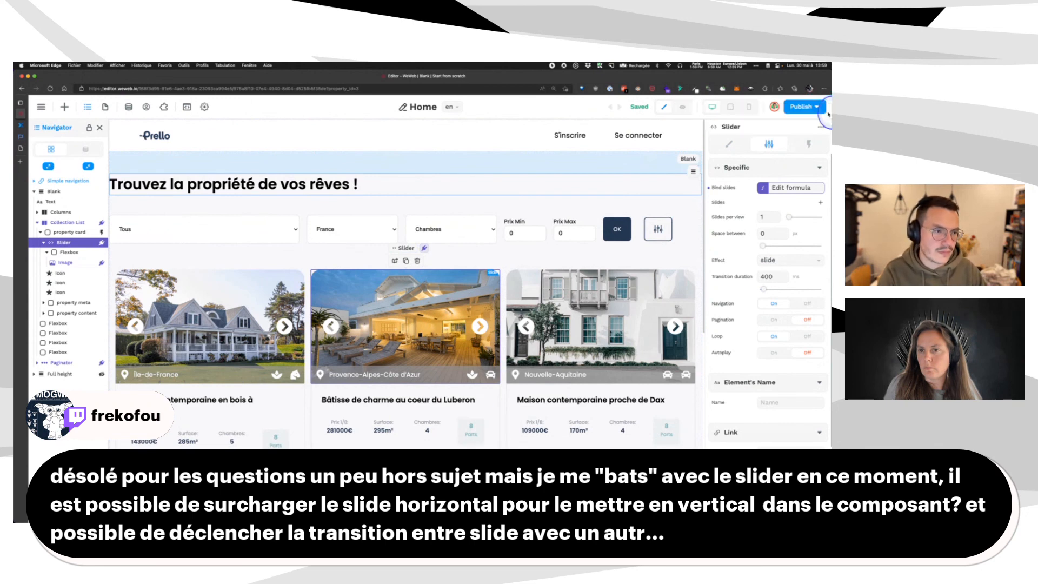
left_click(457, 321)
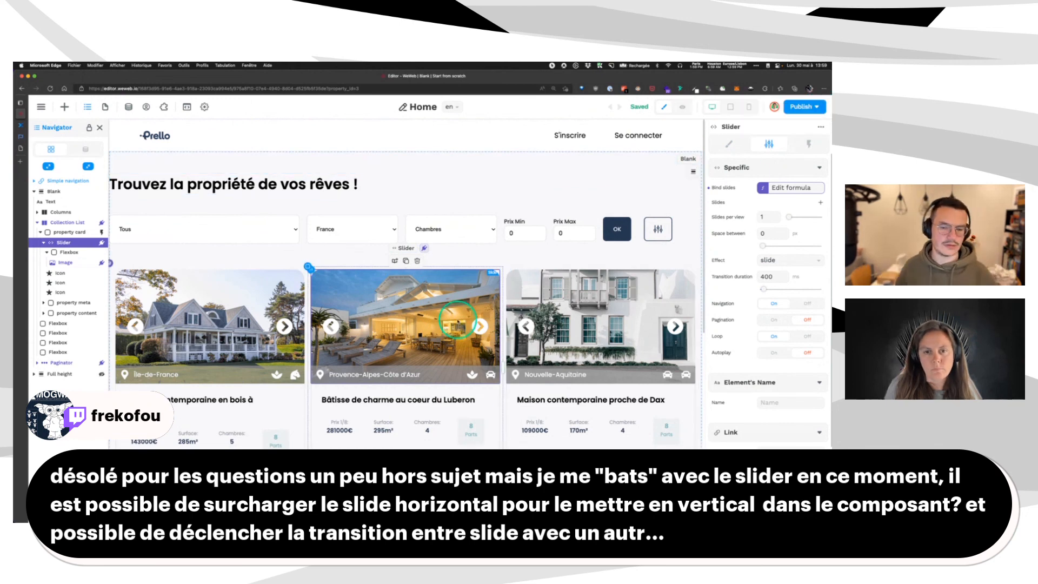